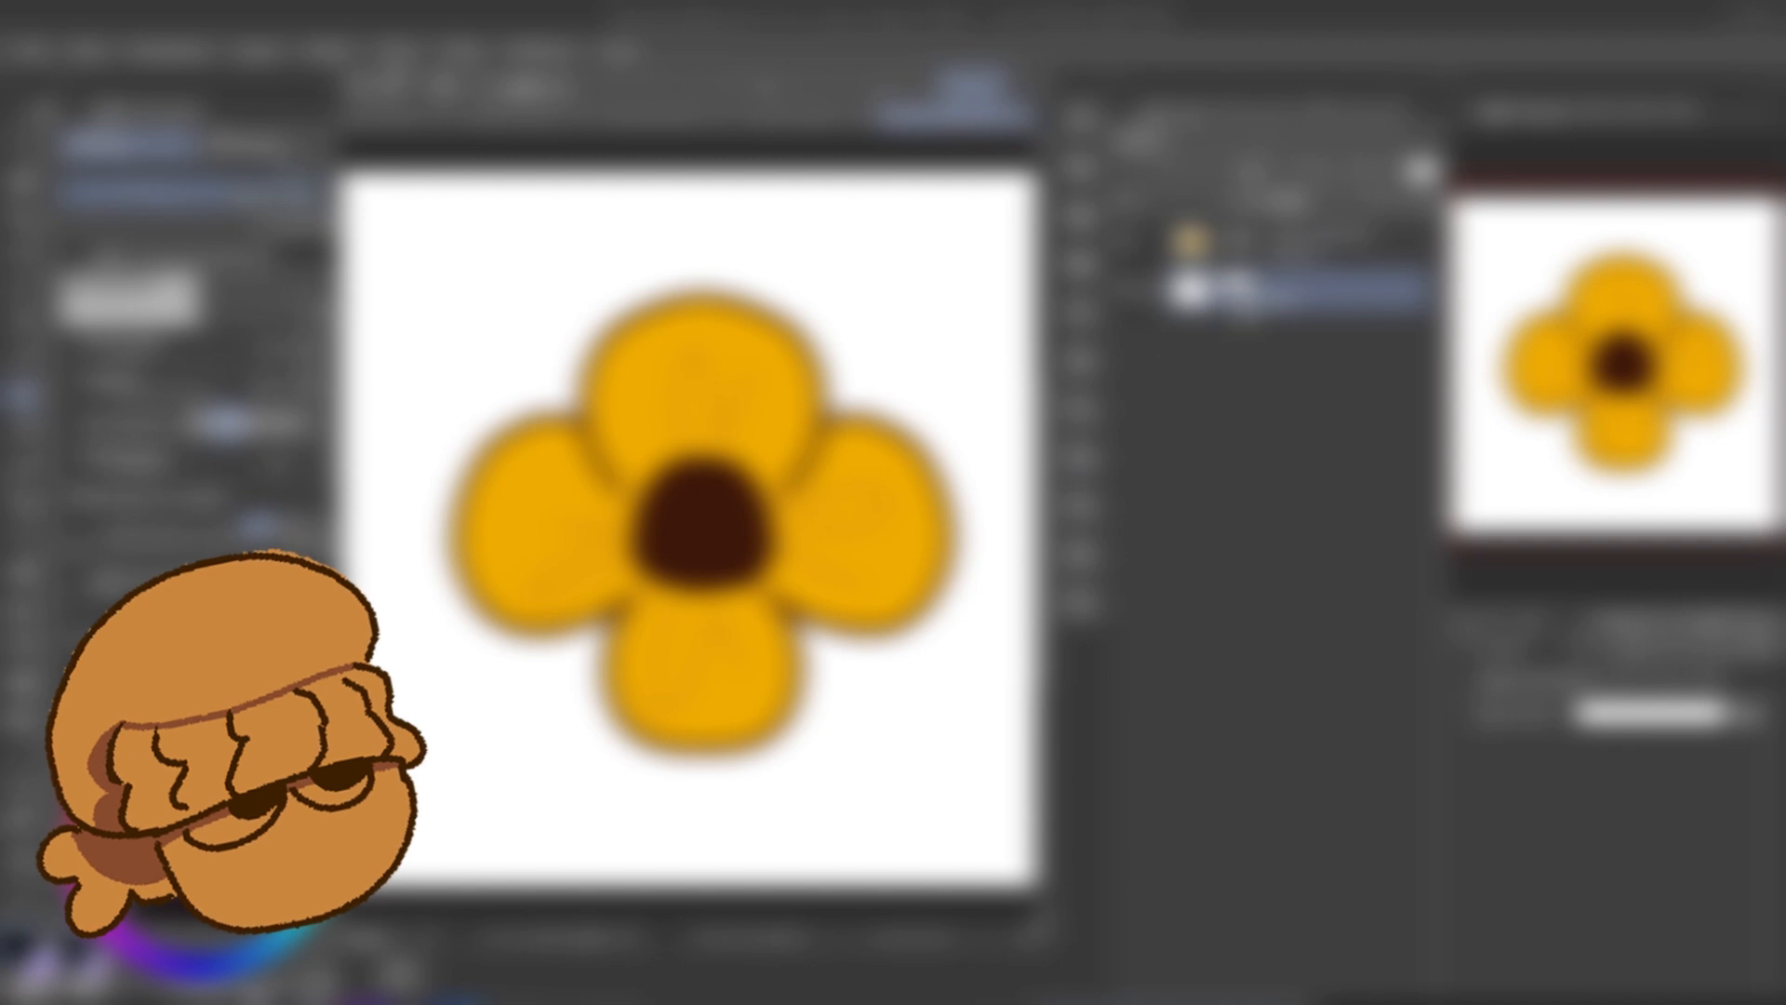
Select the flower layer and add a new raster layer directly above it.
click(1279, 242)
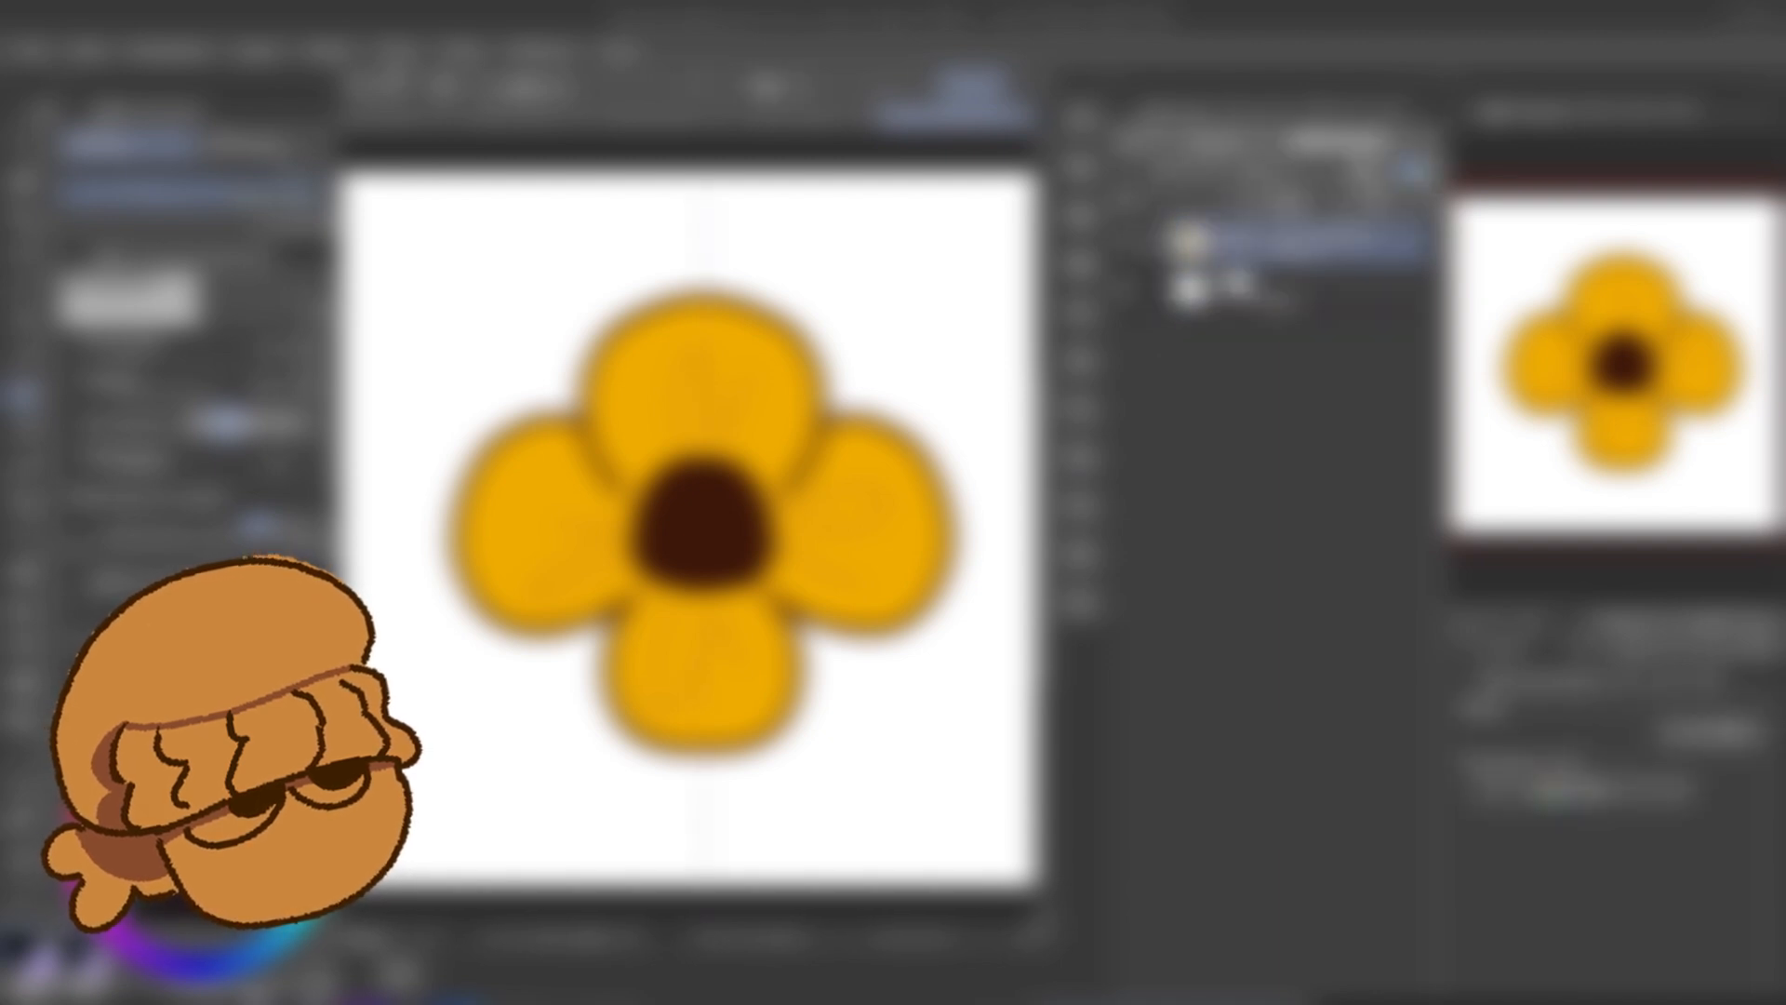
click(1247, 200)
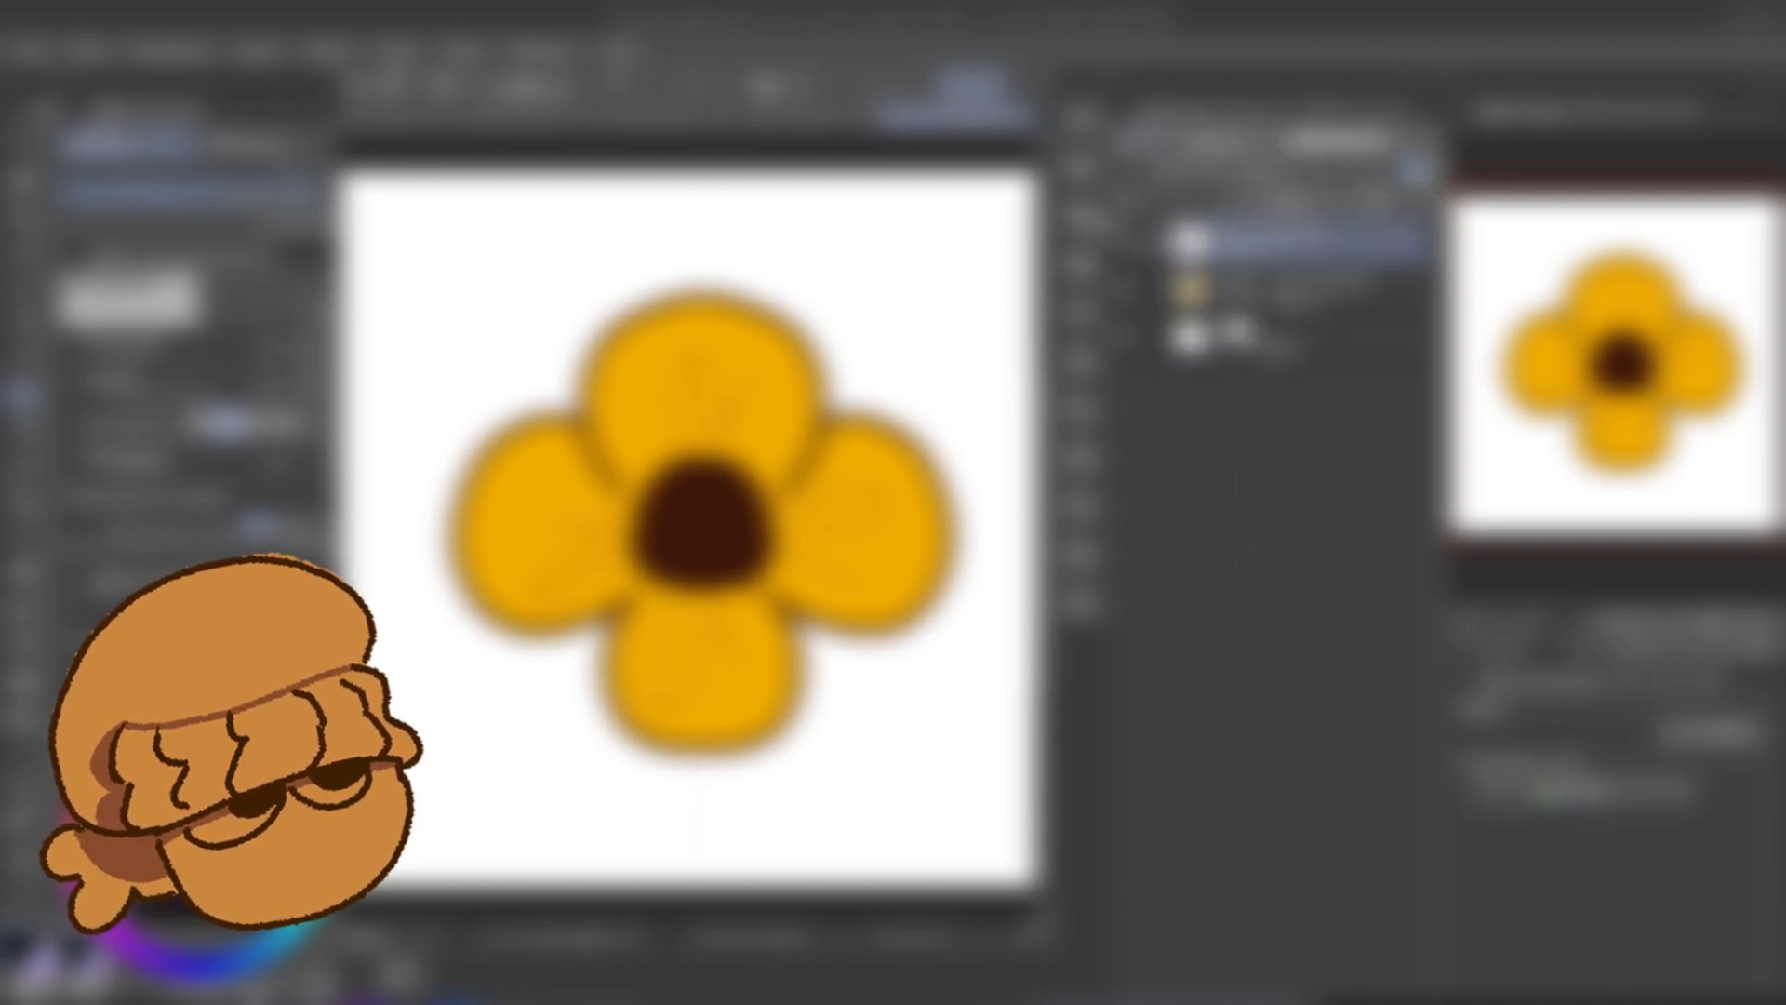
click(1194, 181)
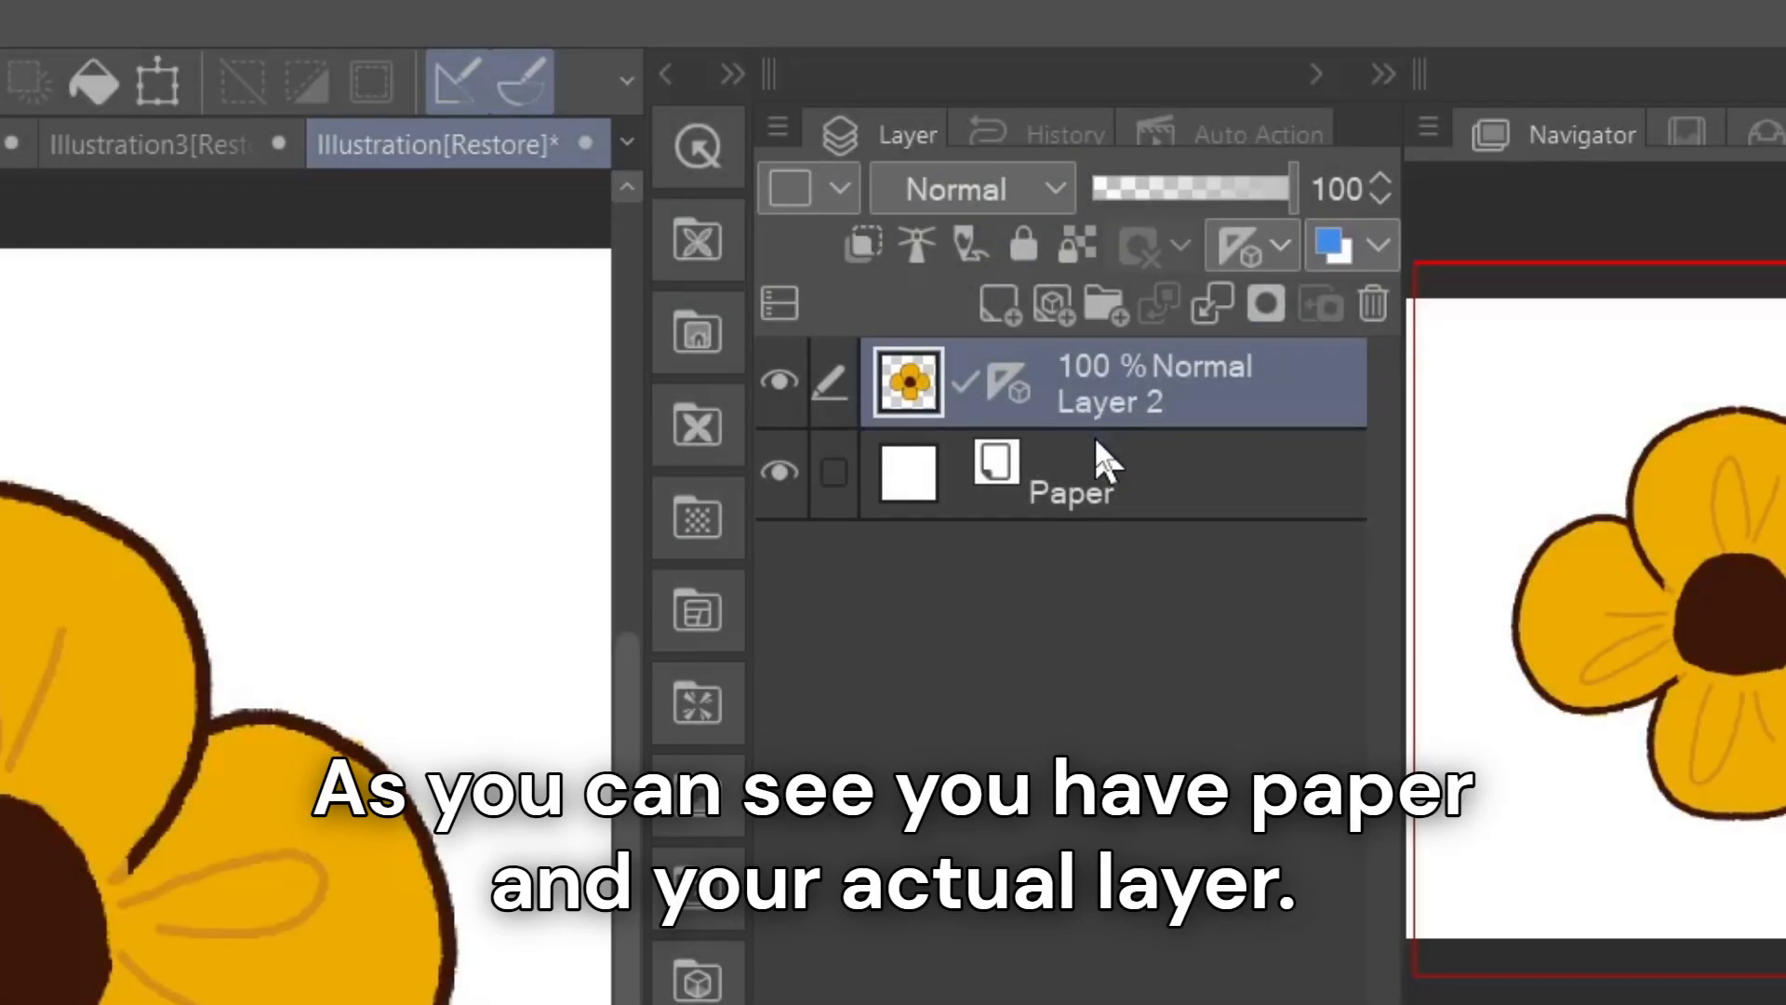
Select the Paper layer and Layer 2 in turn and open their names for editing without changing them.
click(1092, 470)
click(1090, 365)
double_click(1094, 503)
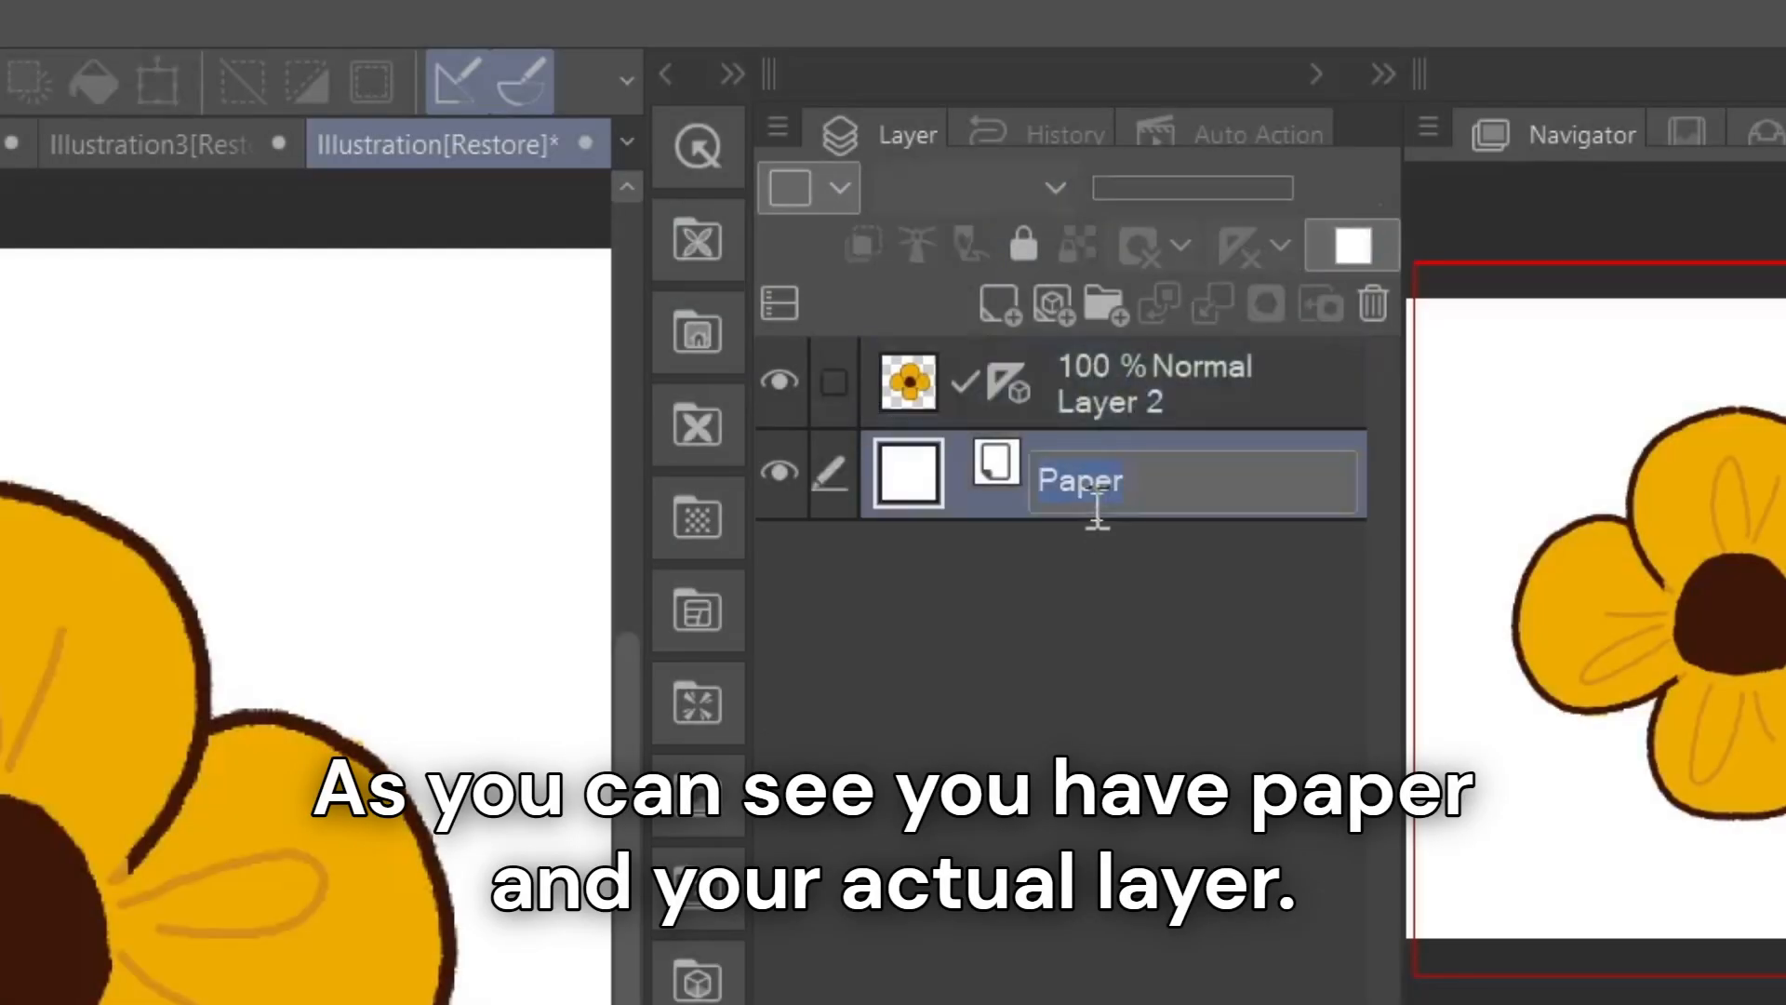
double_click(1122, 395)
click(1179, 846)
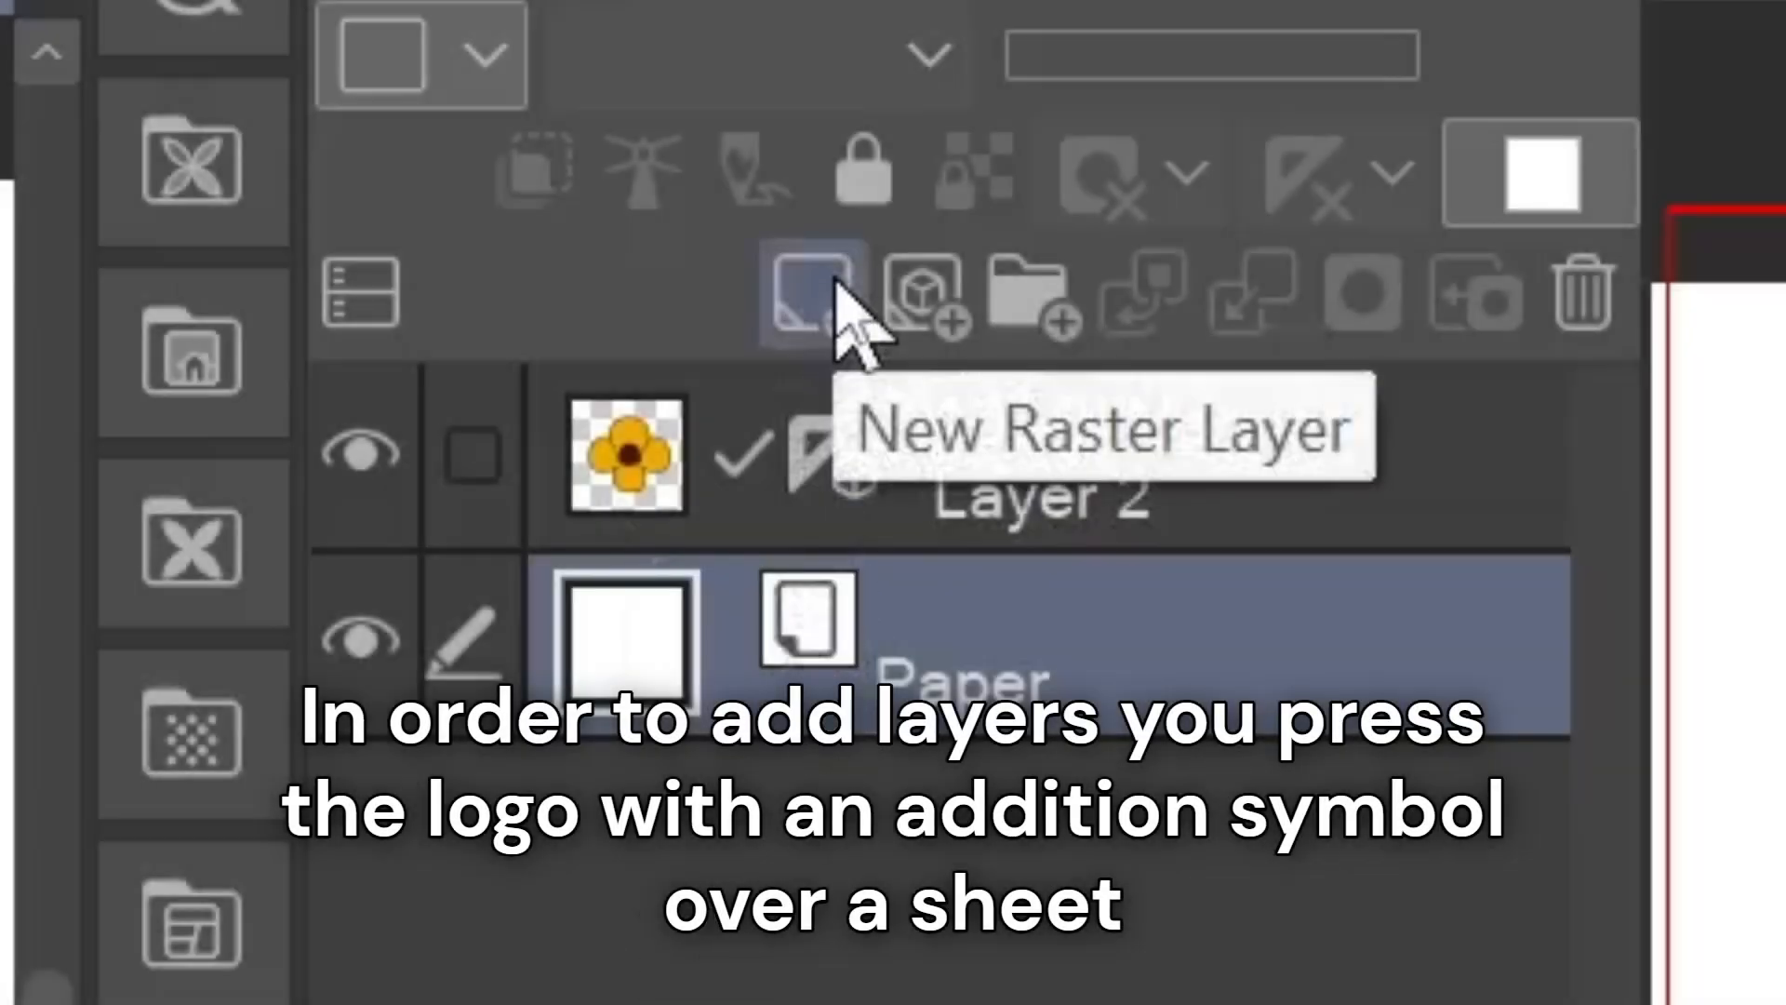
Add a new raster layer above Layer 2 and draw two long freehand strokes over the flower on it.
click(567, 410)
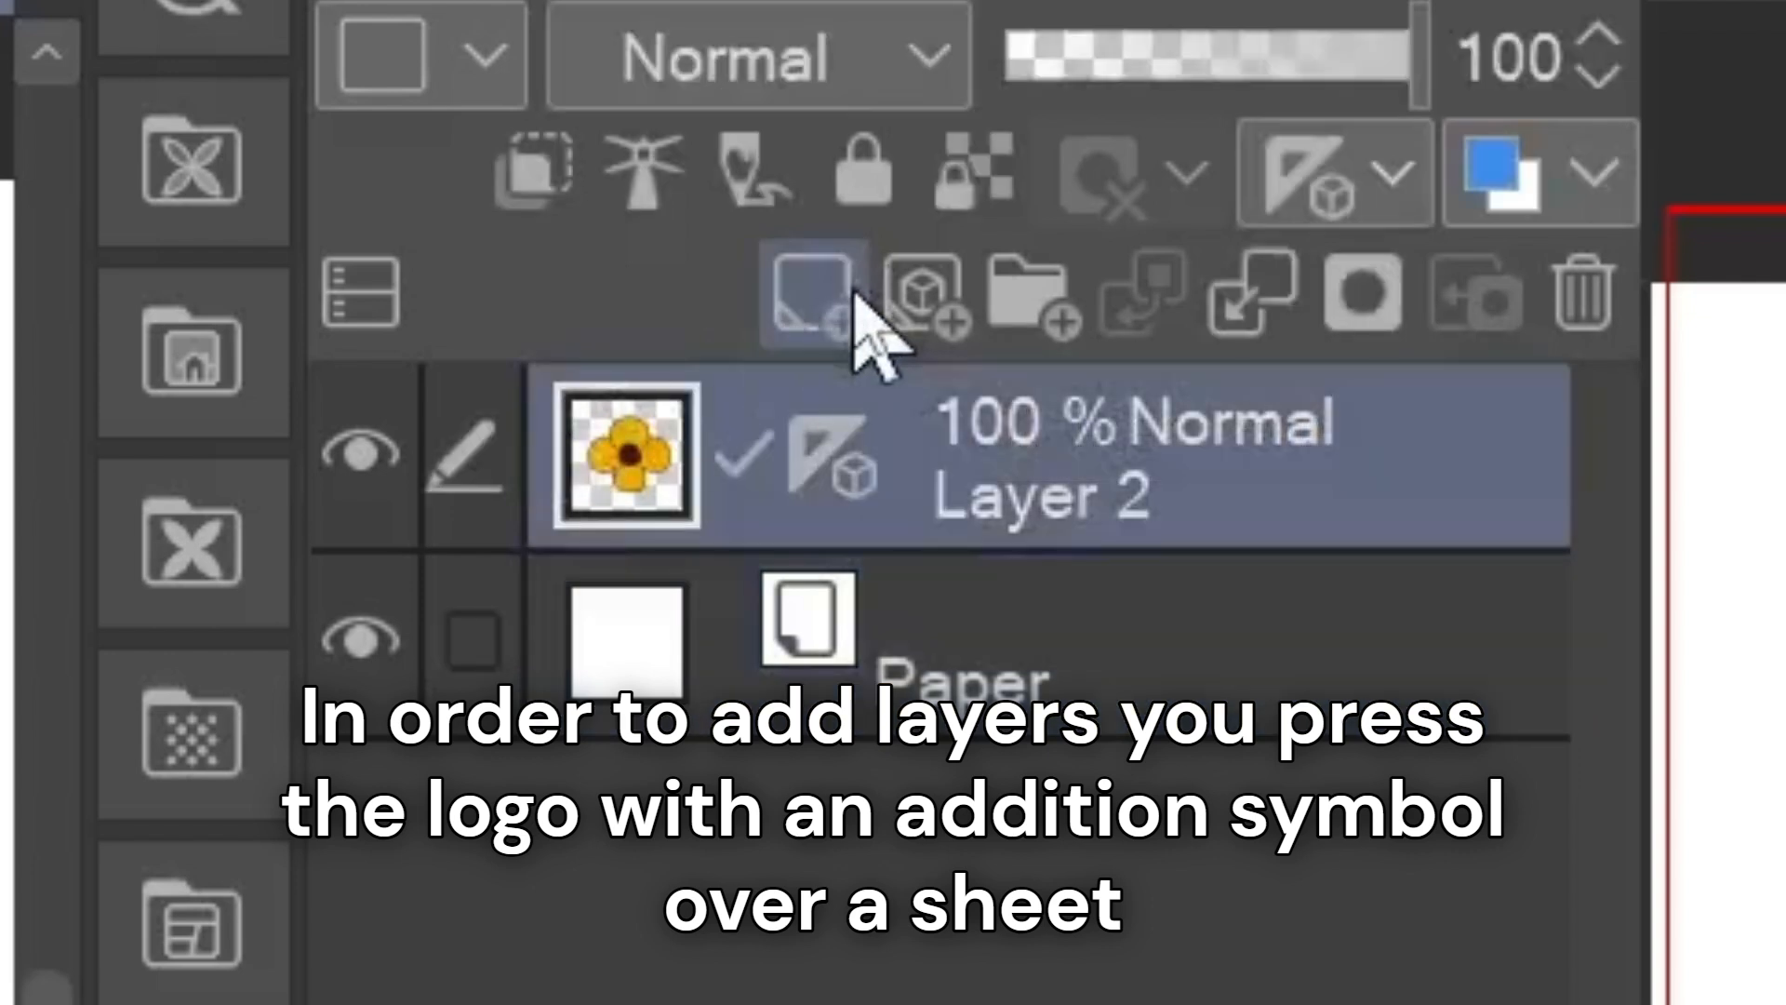
click(826, 298)
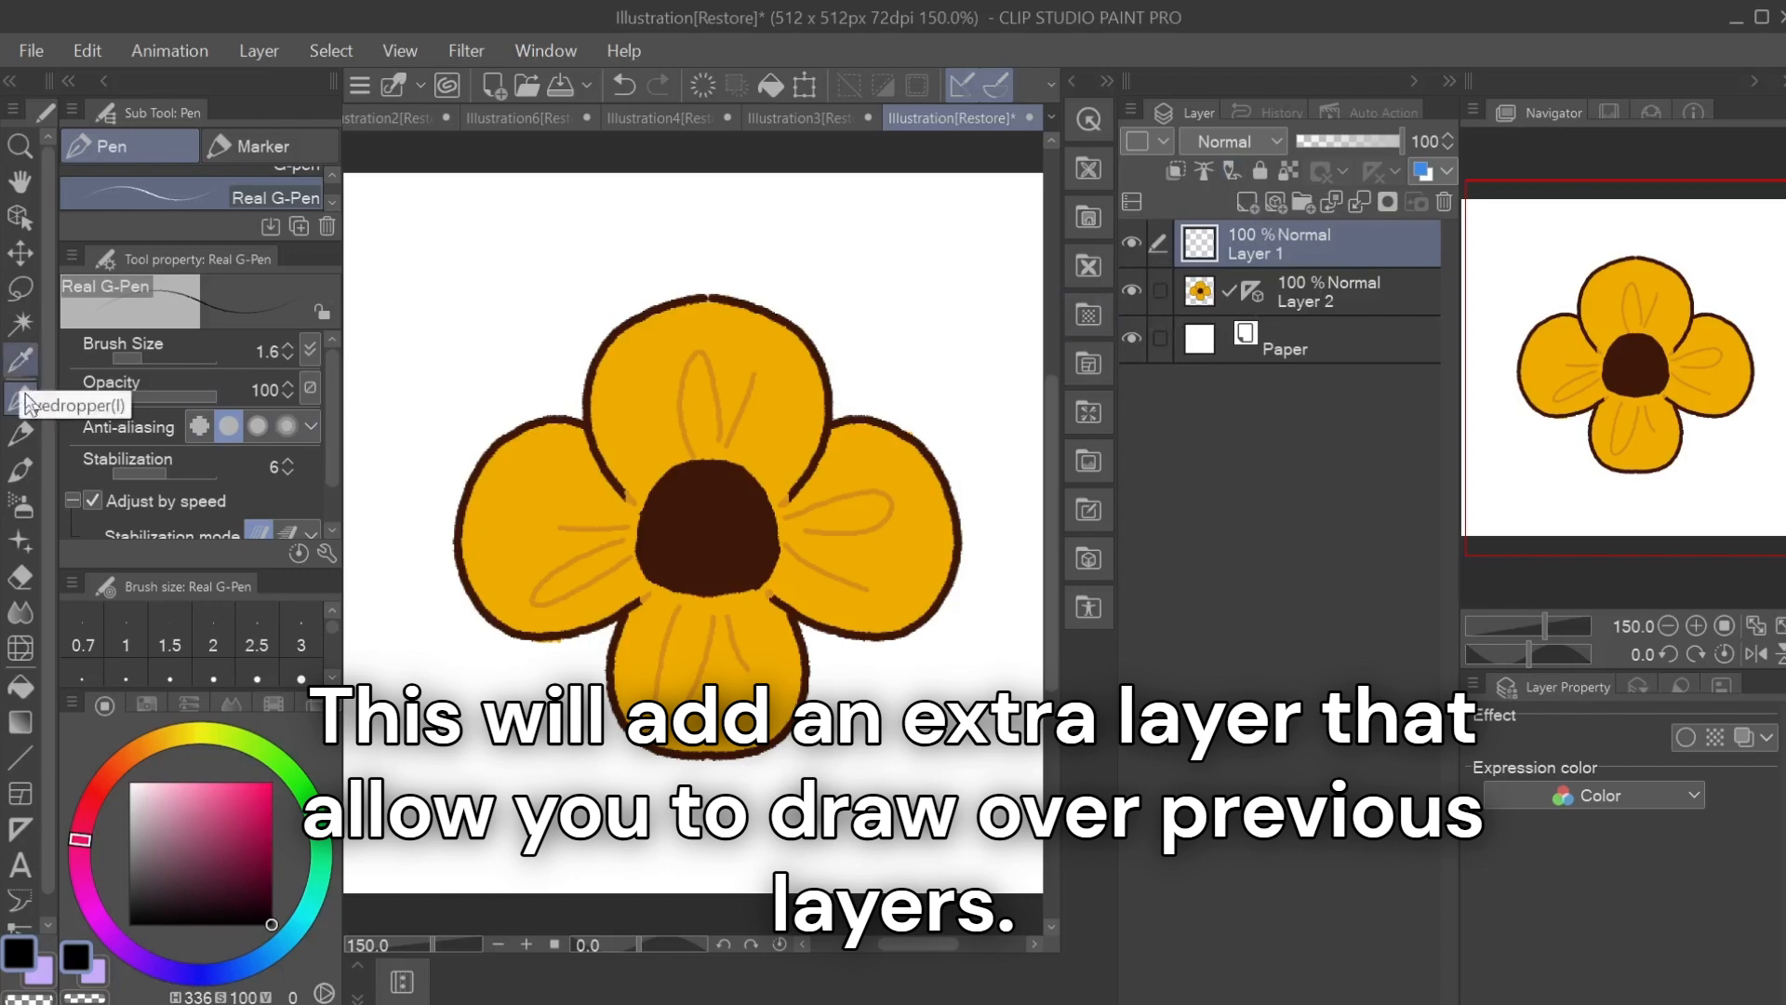
click(31, 439)
drag(603, 358, 604, 667)
drag(792, 231, 747, 735)
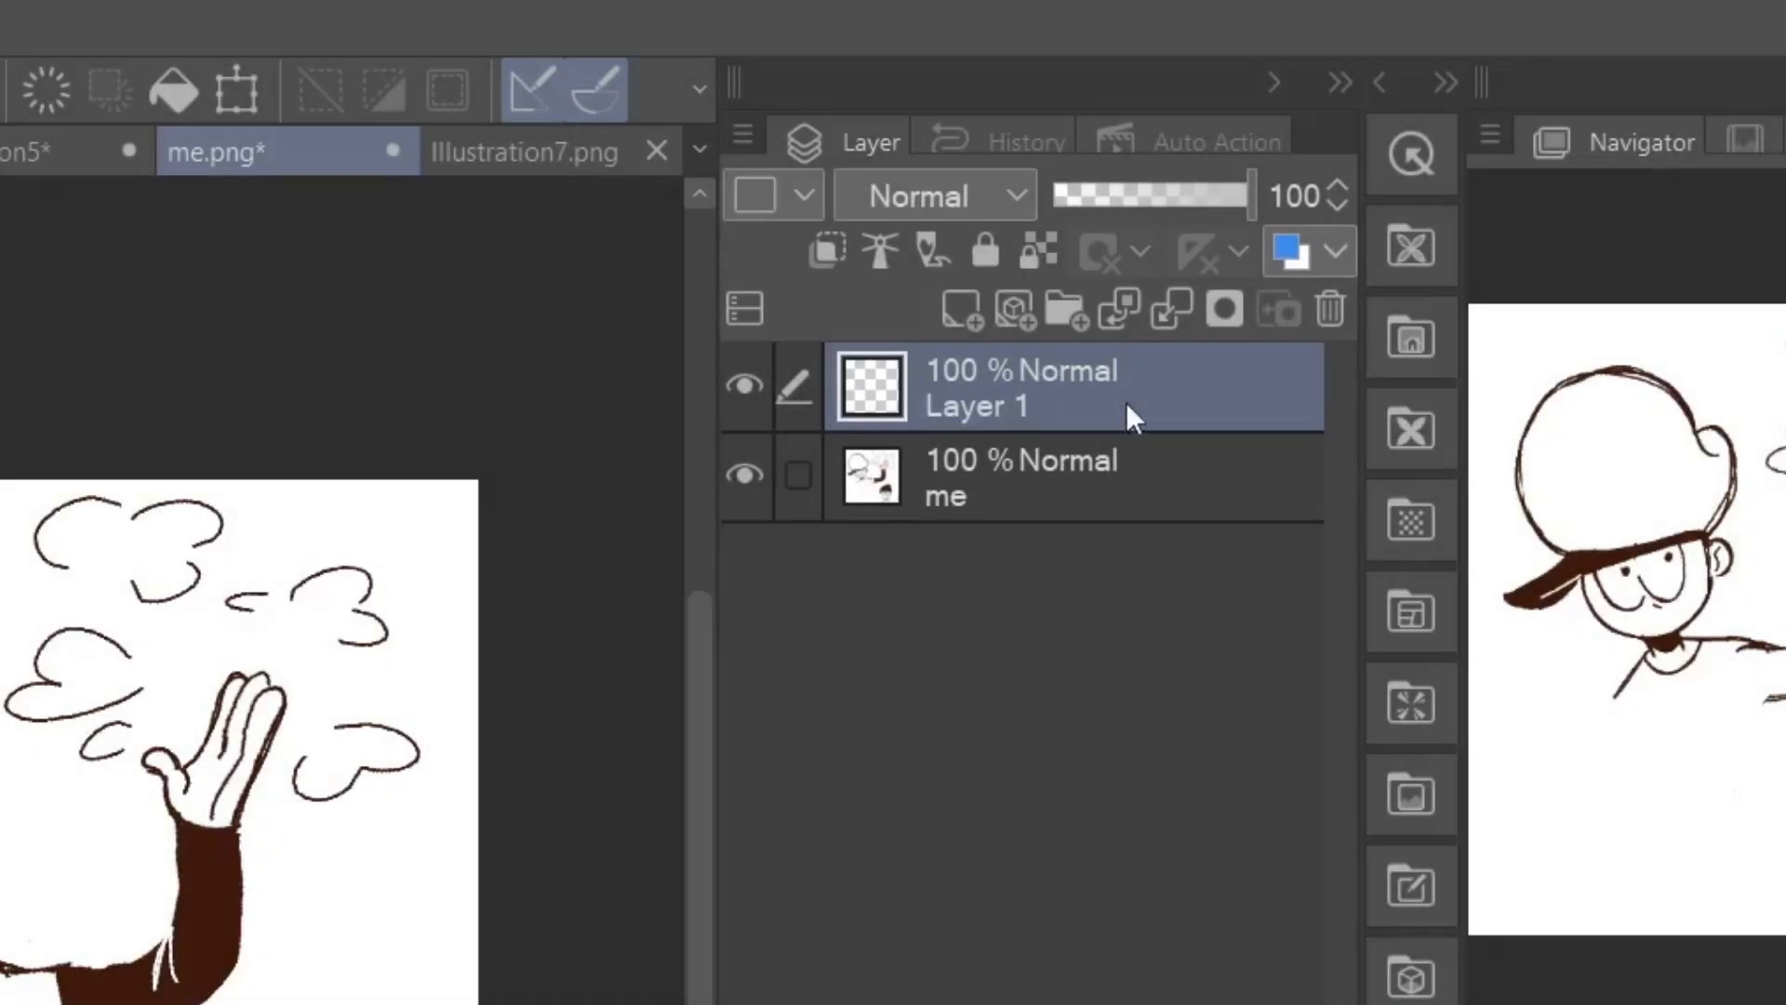
Reorder the layers of me.png so that Layer 1 sits below the me layer.
drag(1125, 402, 1124, 545)
drag(1101, 364, 1064, 546)
drag(1084, 407, 1079, 556)
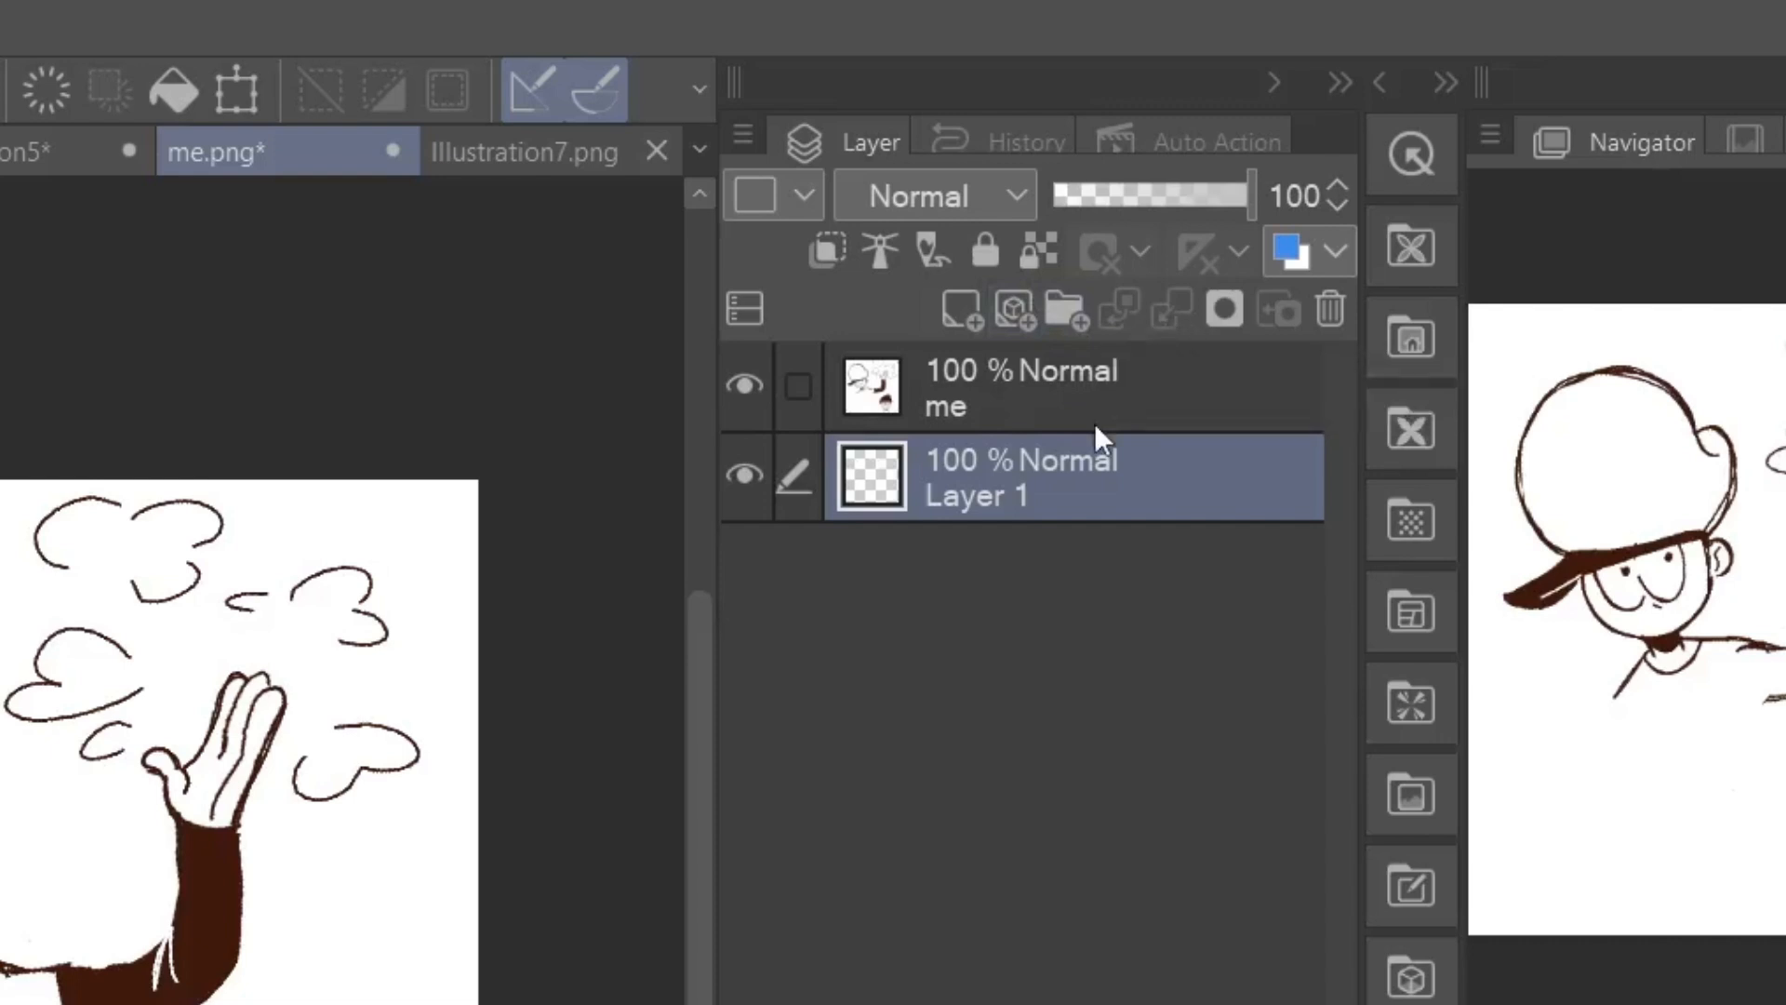
Try merging the me layer with Layer 1 below and transferring its content to that lower layer, undoing each change.
click(1117, 362)
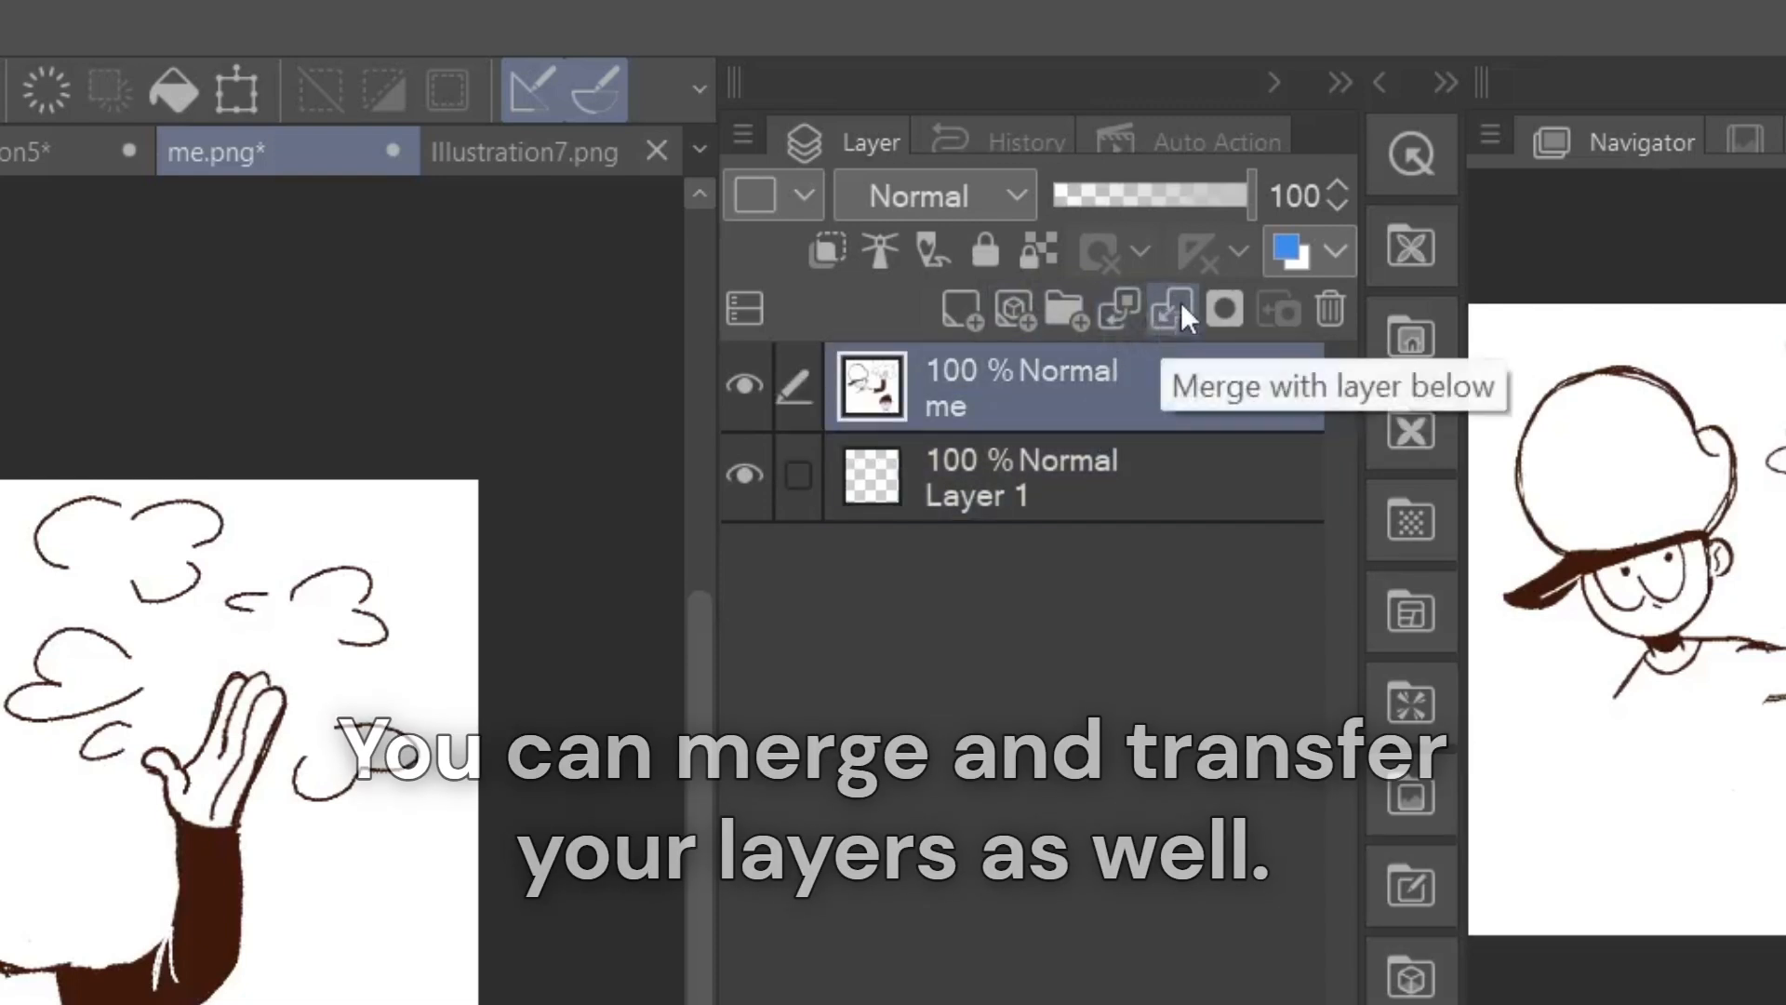
click(1295, 202)
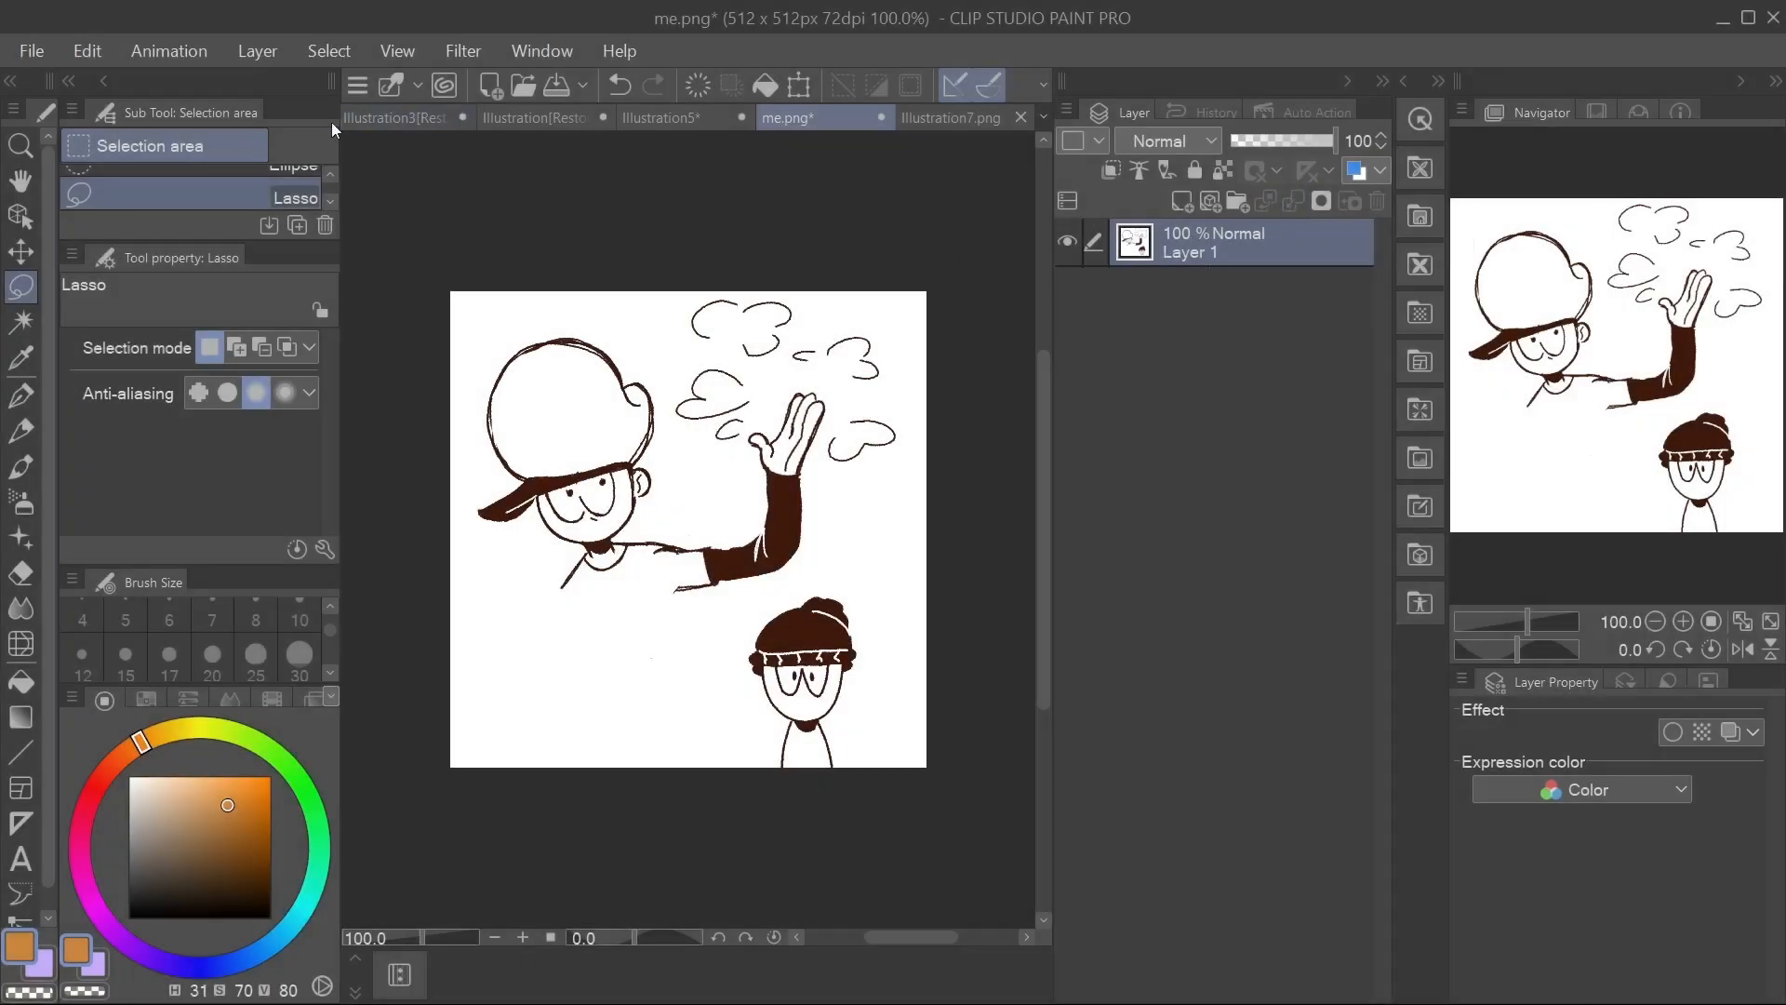
key(ctrl+z)
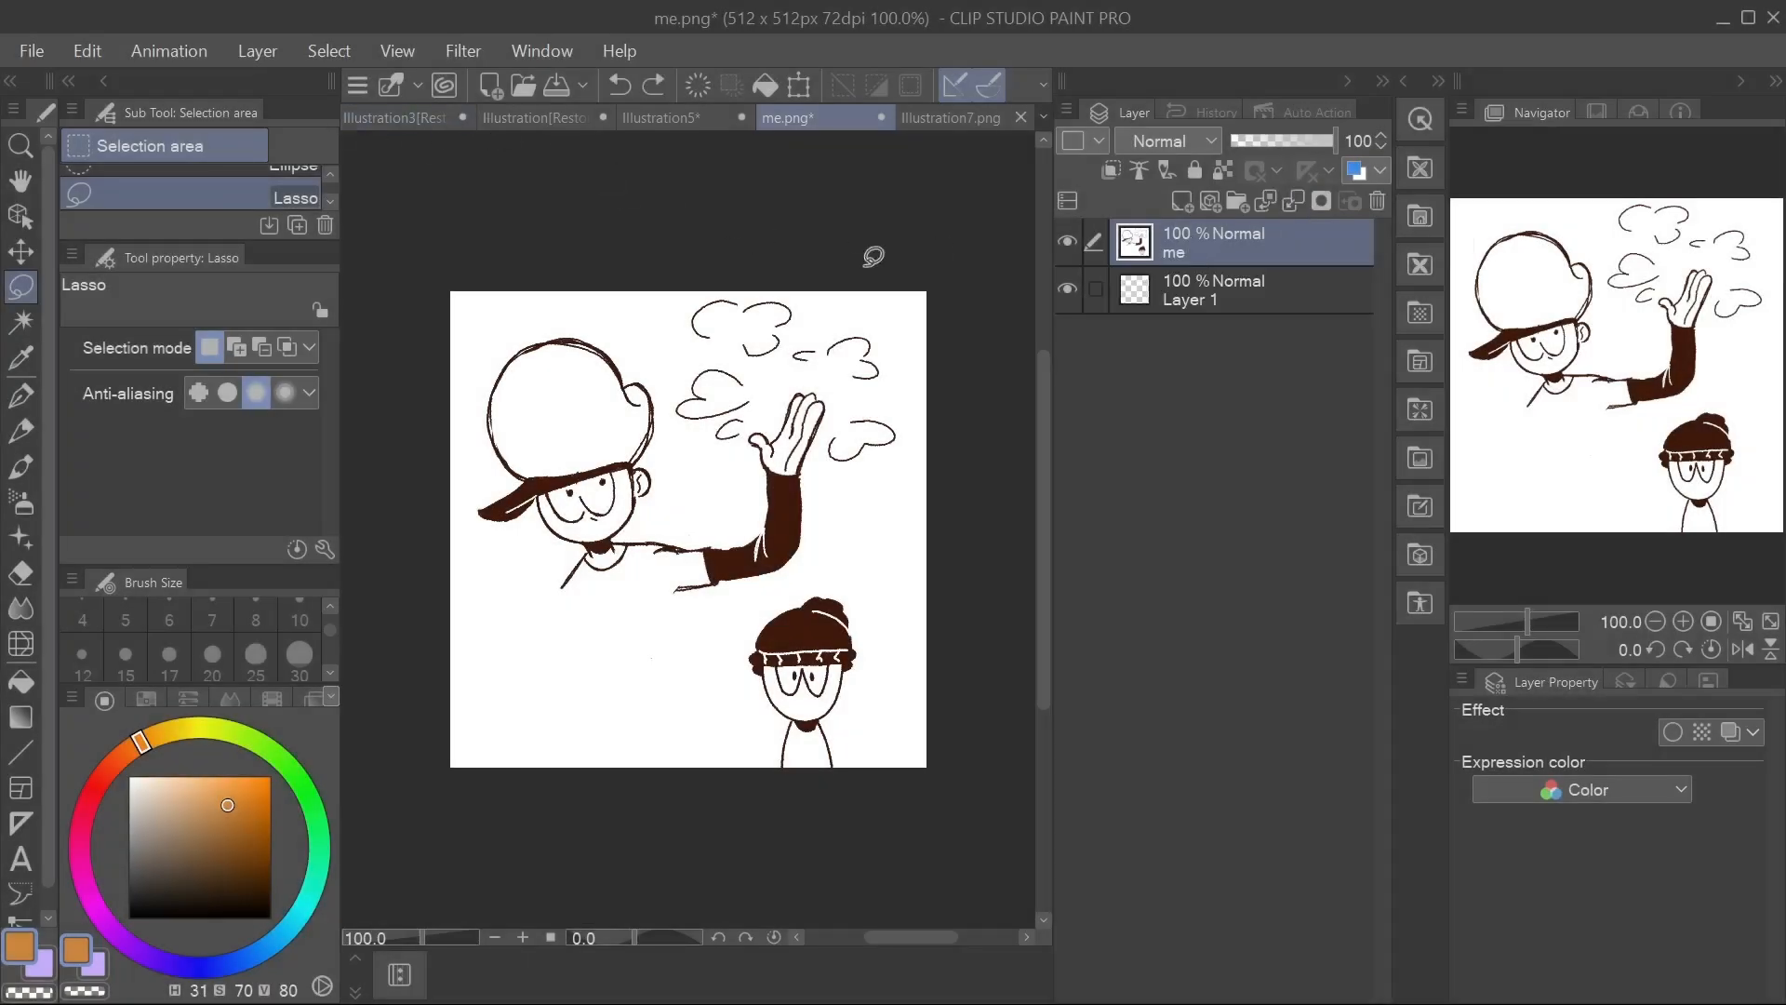
click(1269, 200)
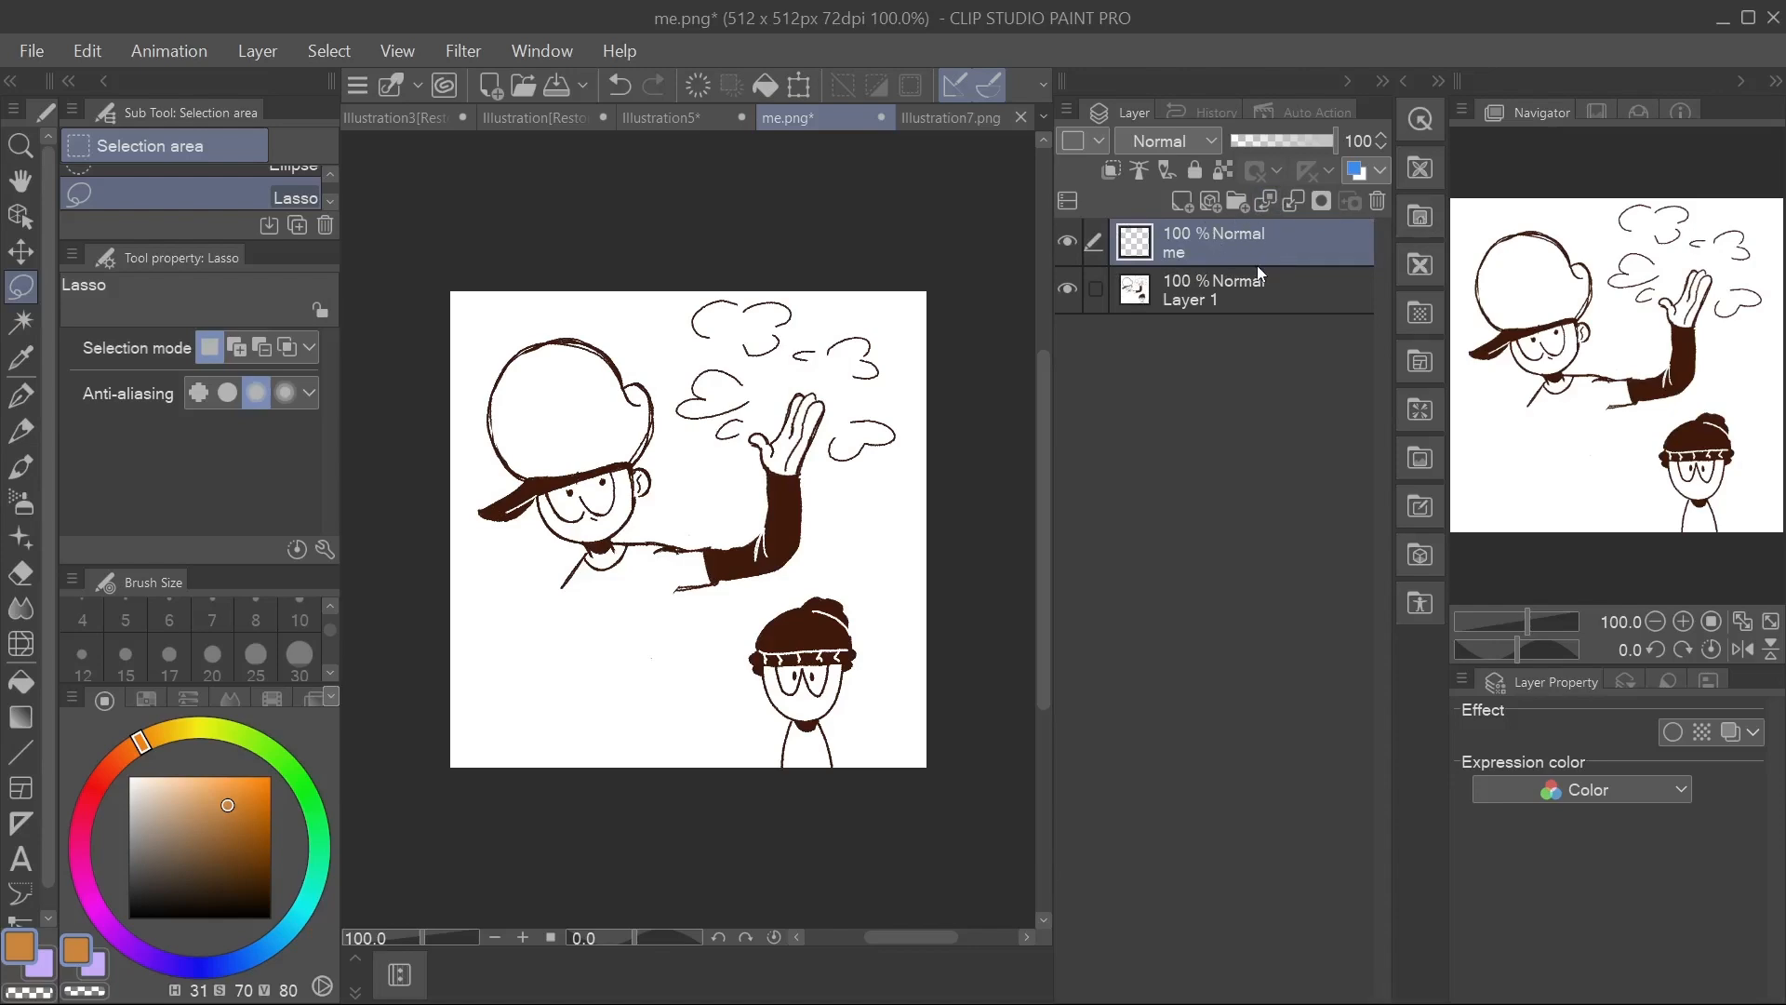
key(ctrl+z)
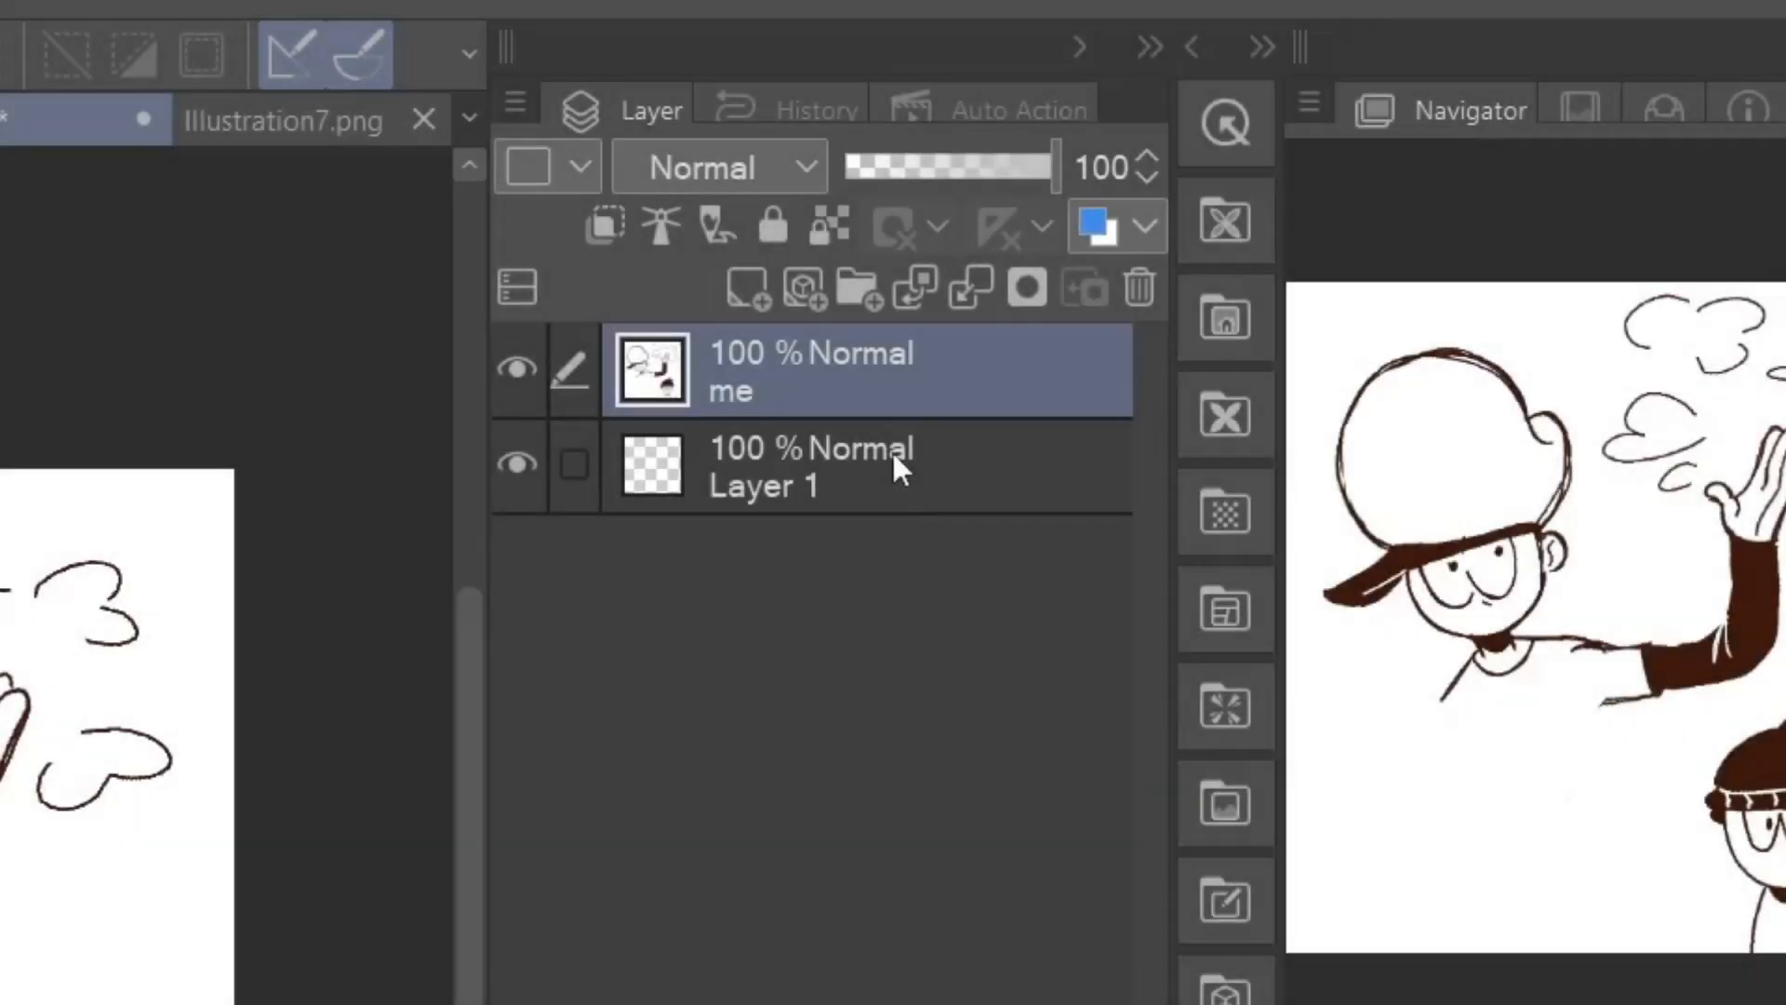
Delete the empty Layer 1 below the me layer, and undo the deletion.
click(1256, 290)
click(1138, 284)
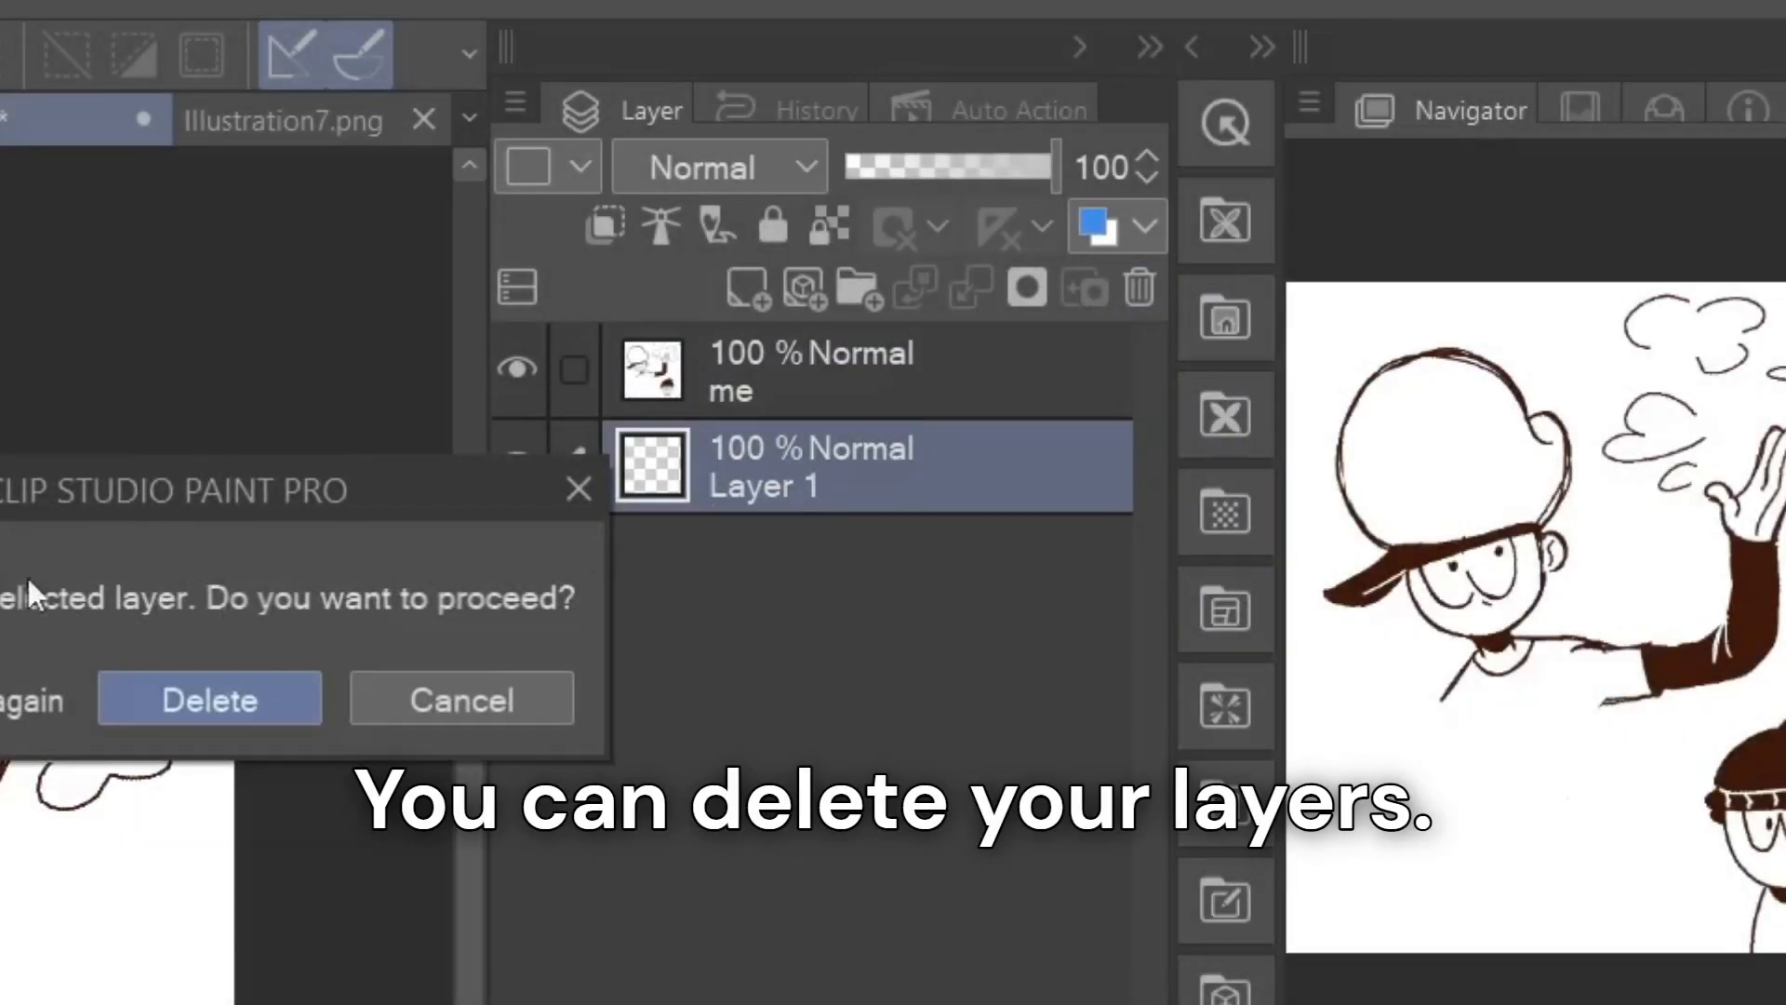
click(193, 700)
key(ctrl+z)
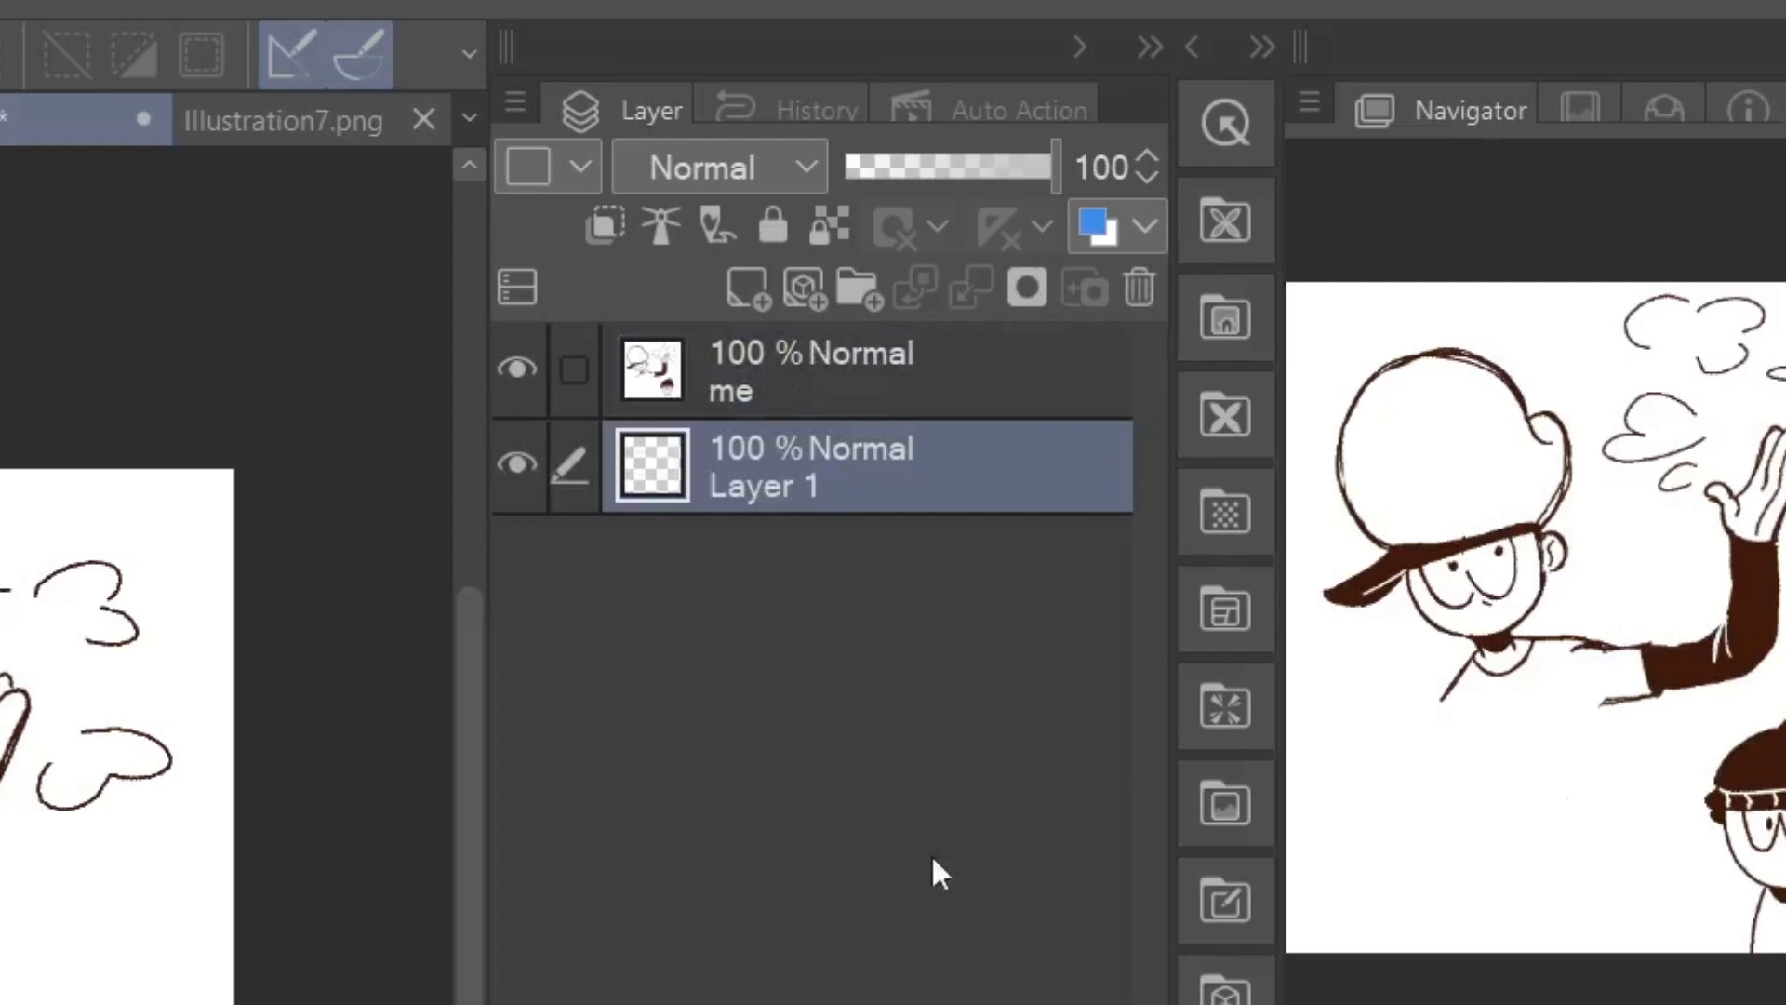
Try a layer mask on the me layer and clipping it to the layer below, undoing each change.
click(962, 377)
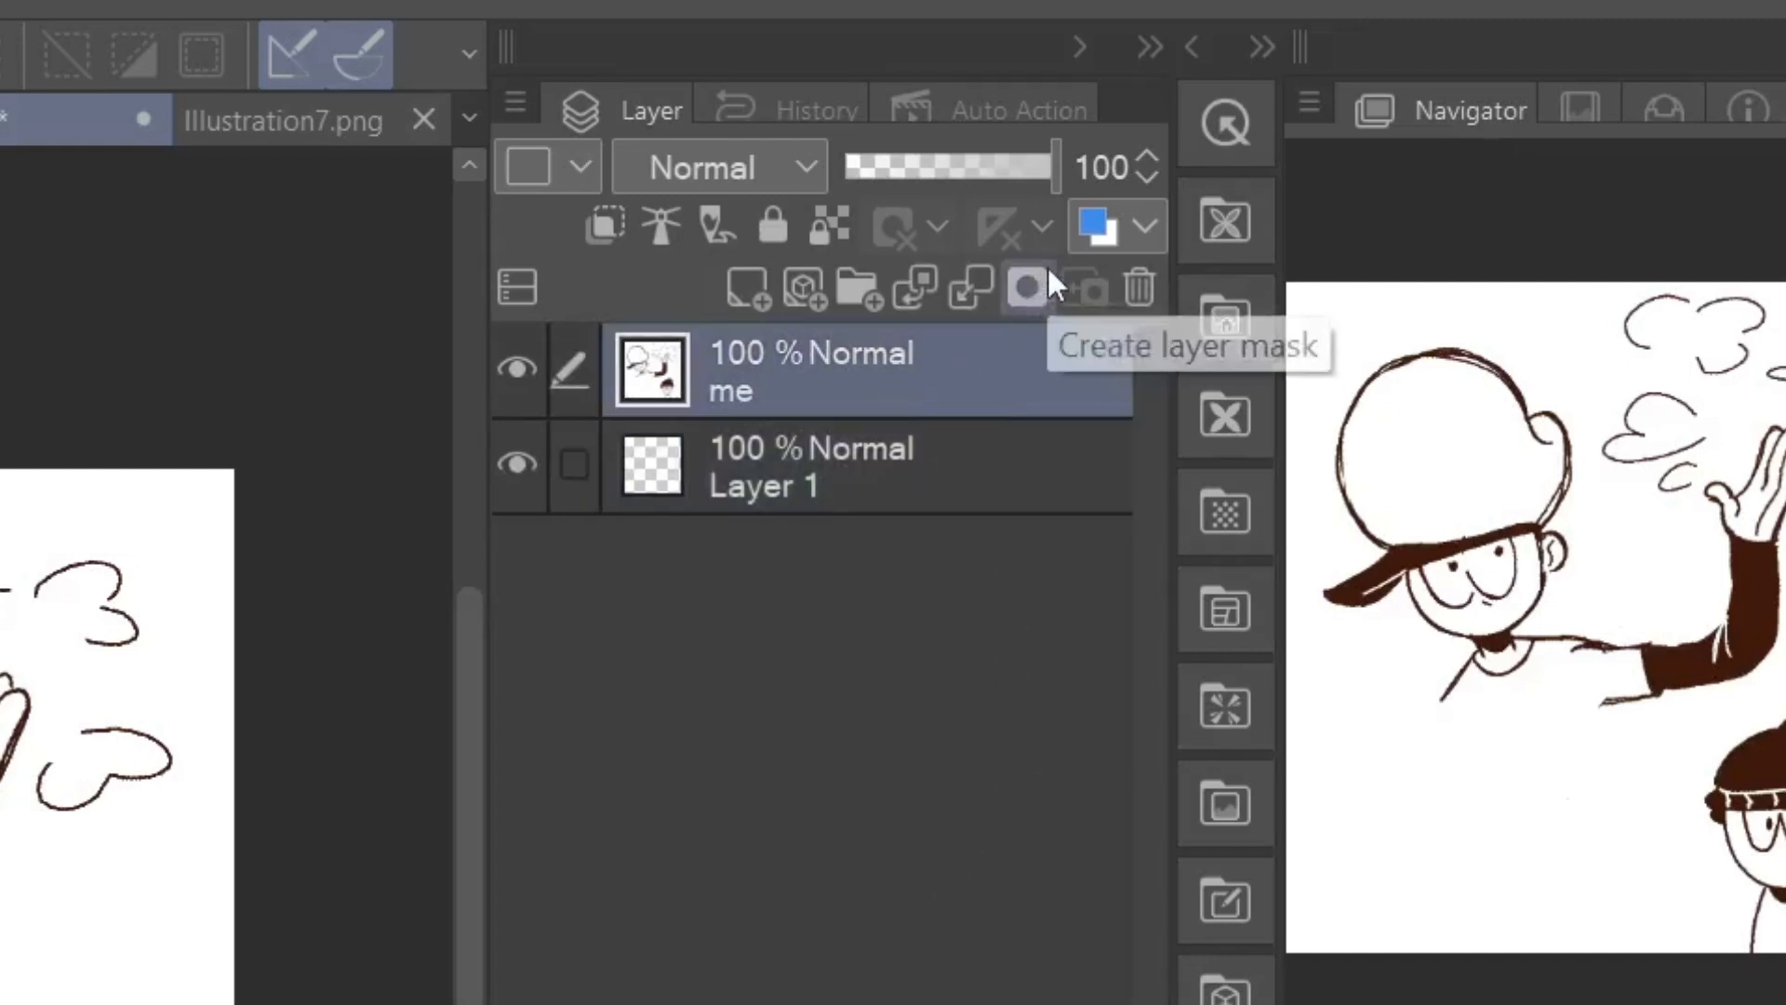
click(1026, 288)
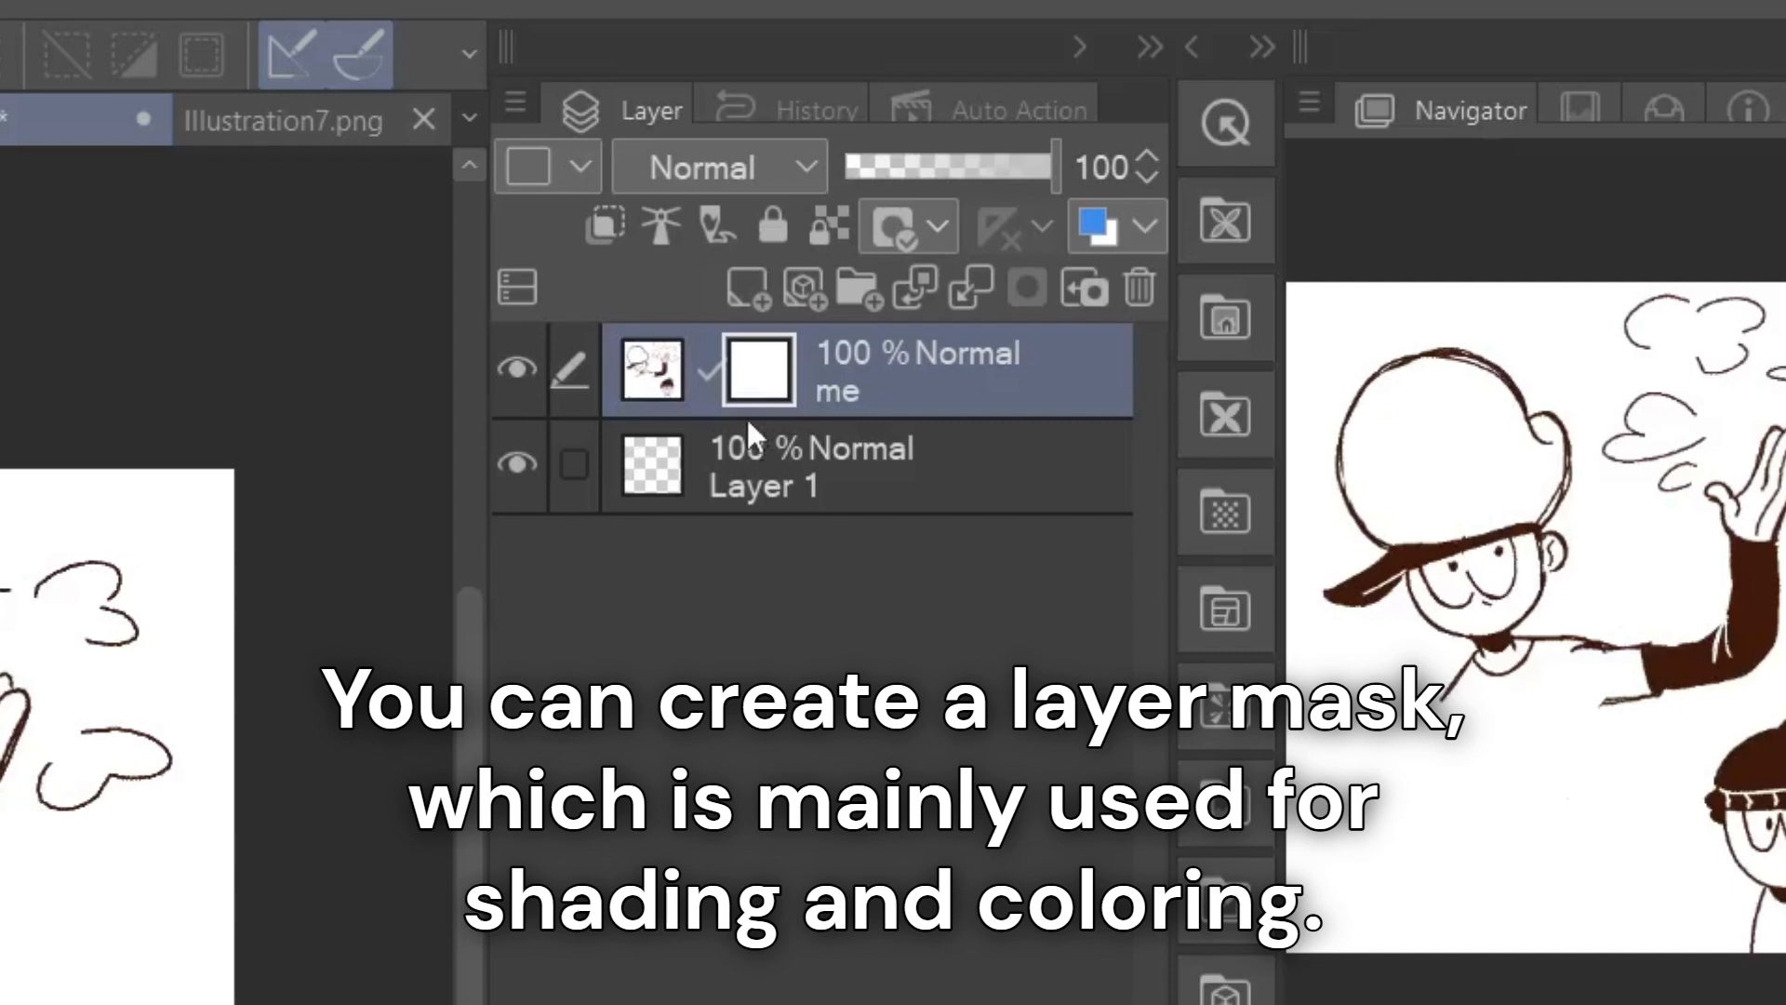
key(ctrl+z)
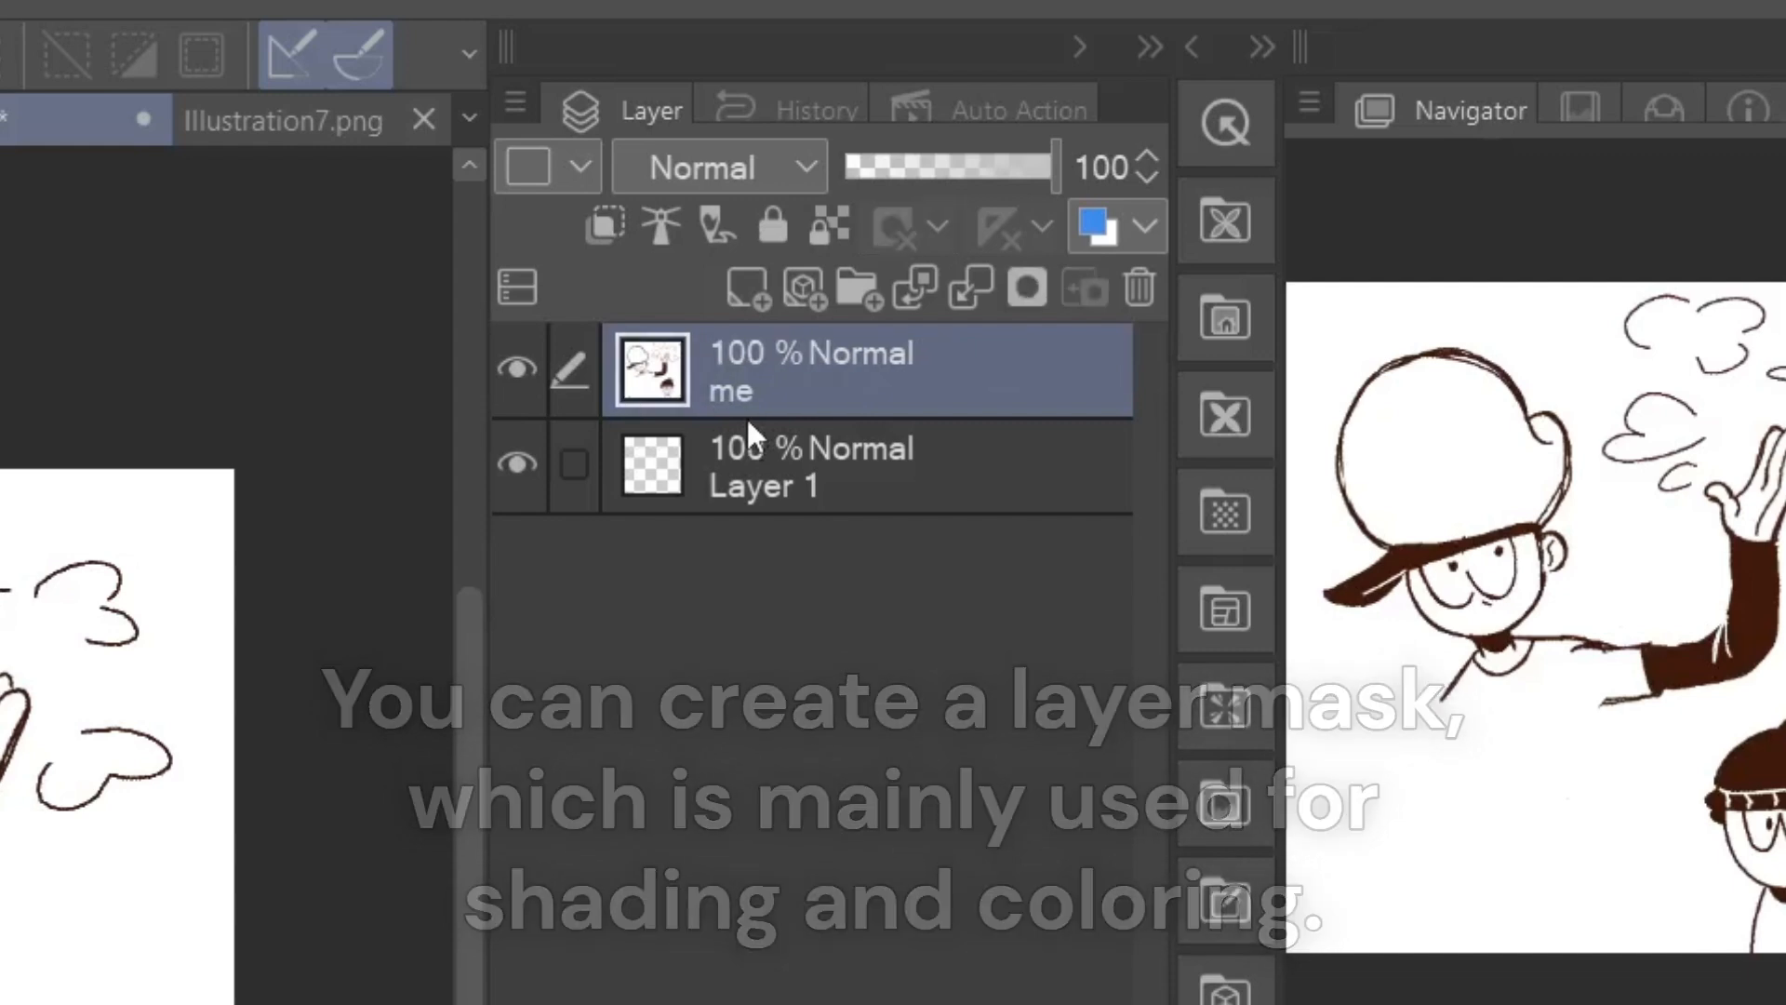
click(611, 221)
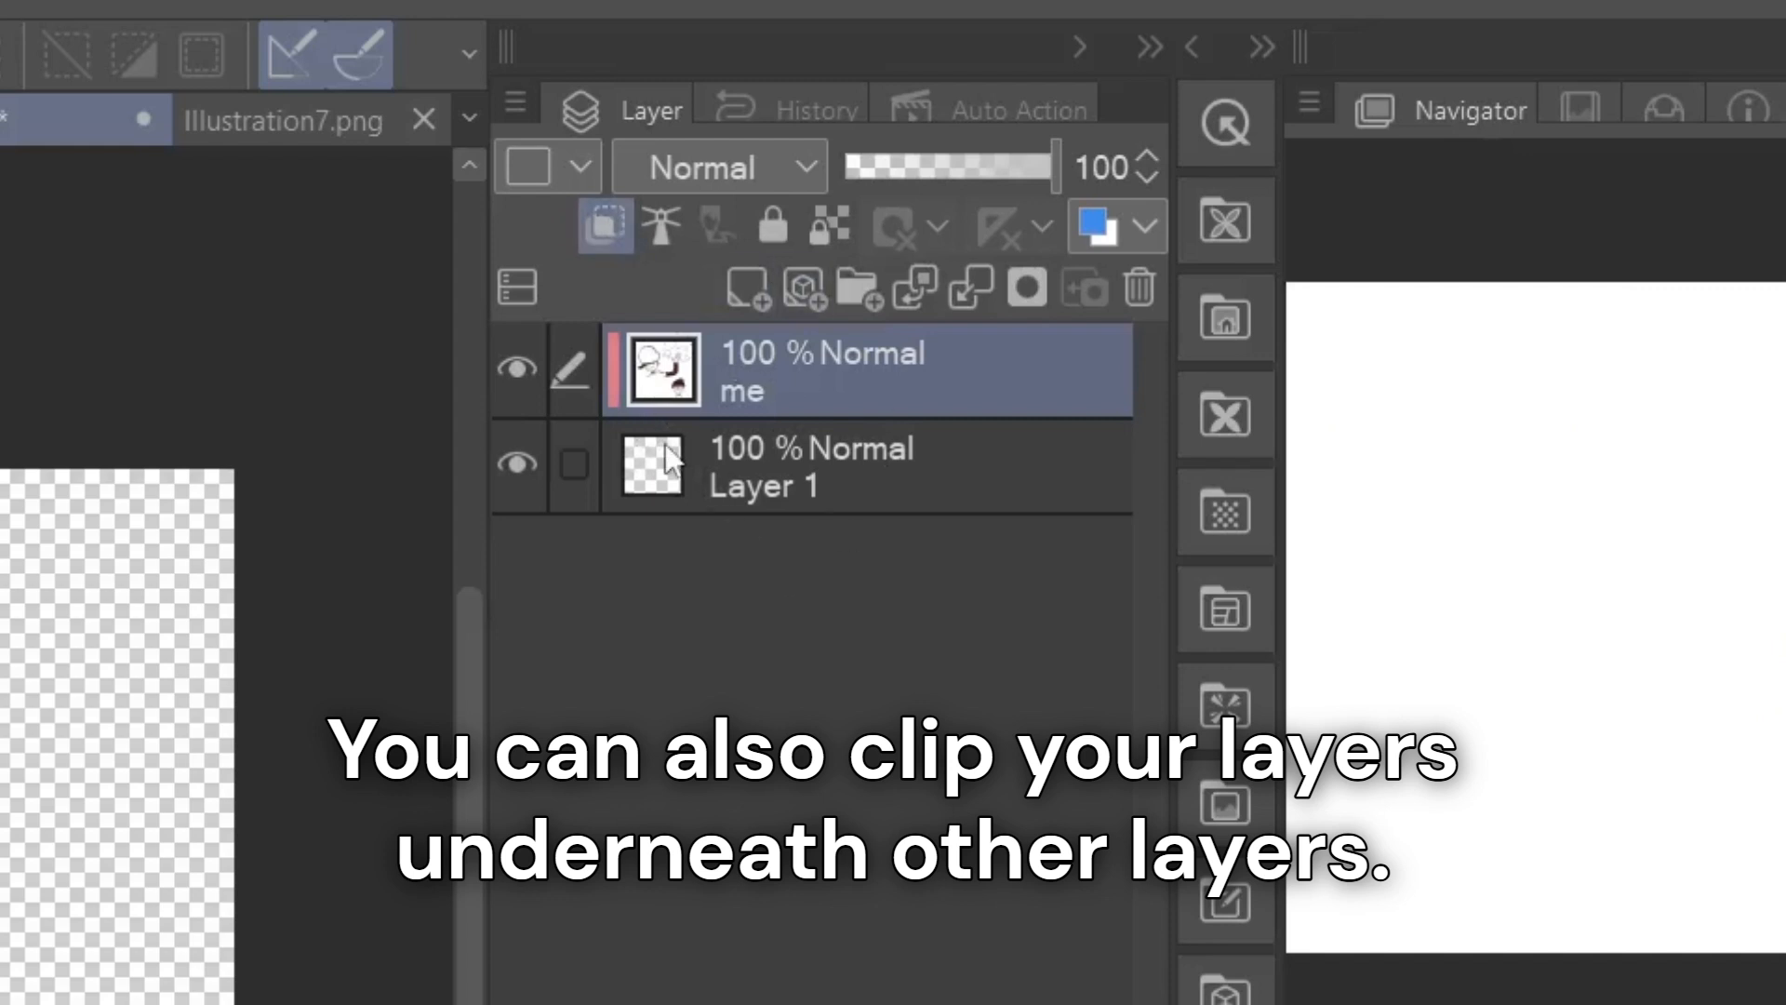
key(ctrl+z)
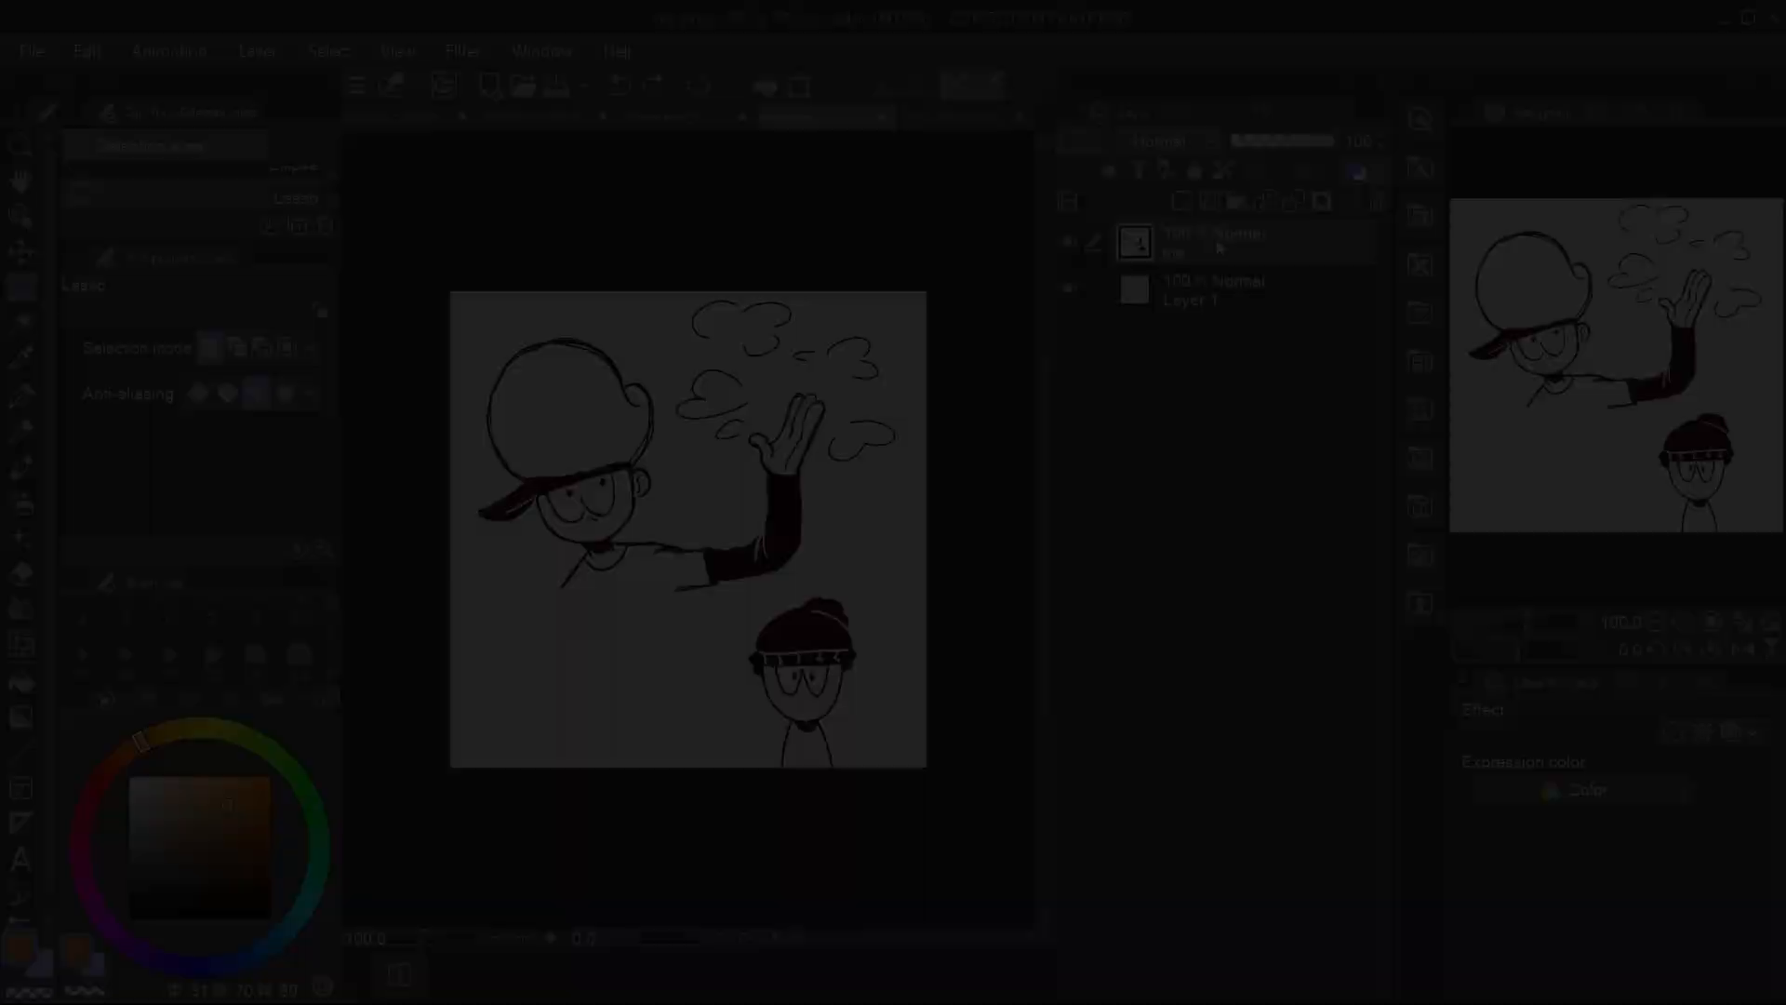
Duplicate the me layer, and undo the duplication.
right_click(811, 365)
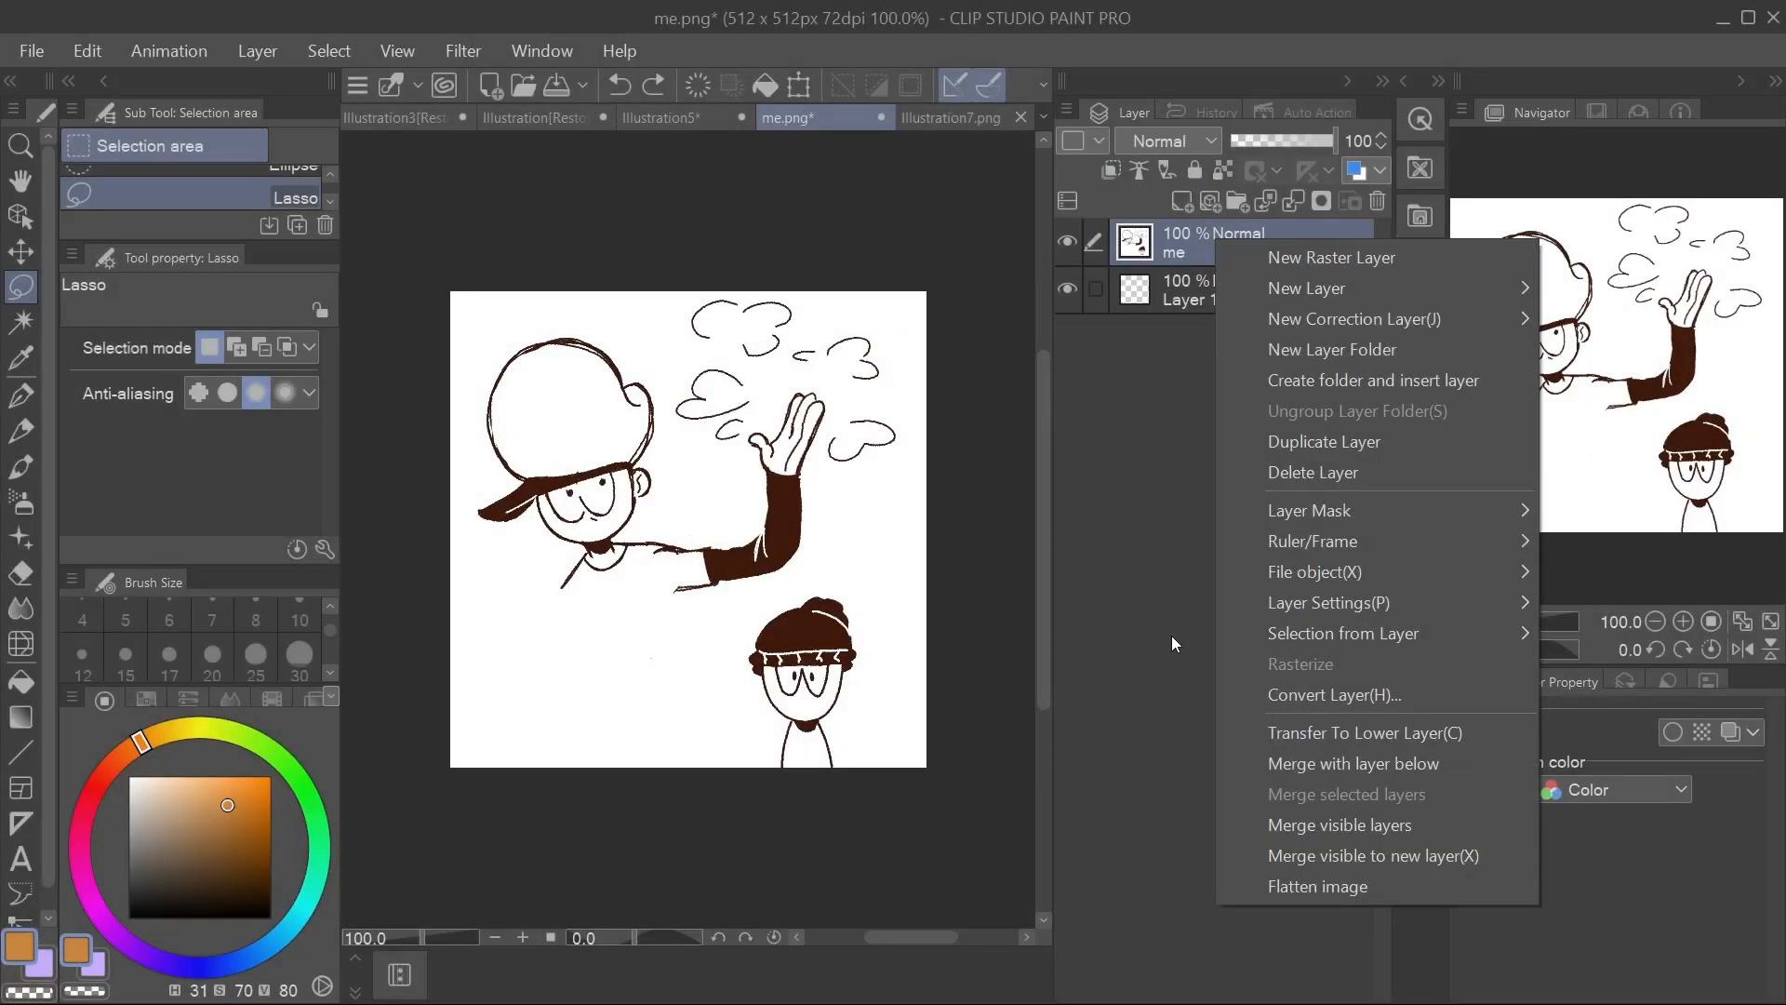
click(1279, 440)
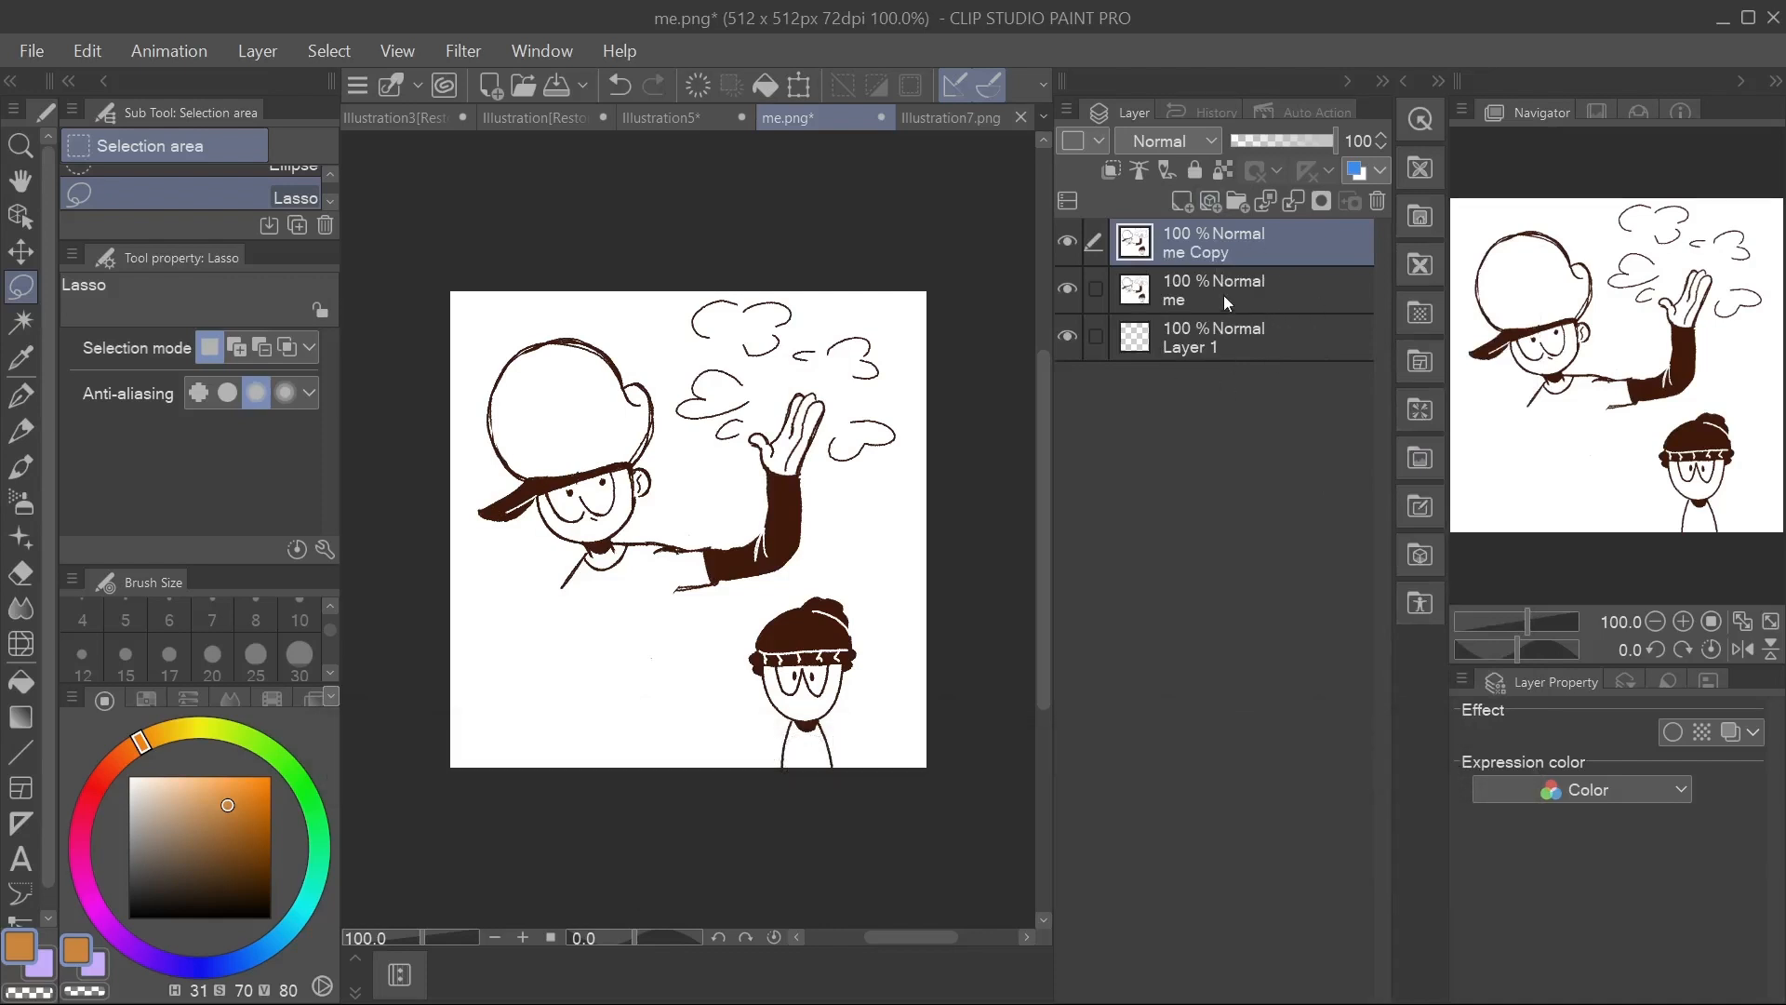
key(ctrl+z)
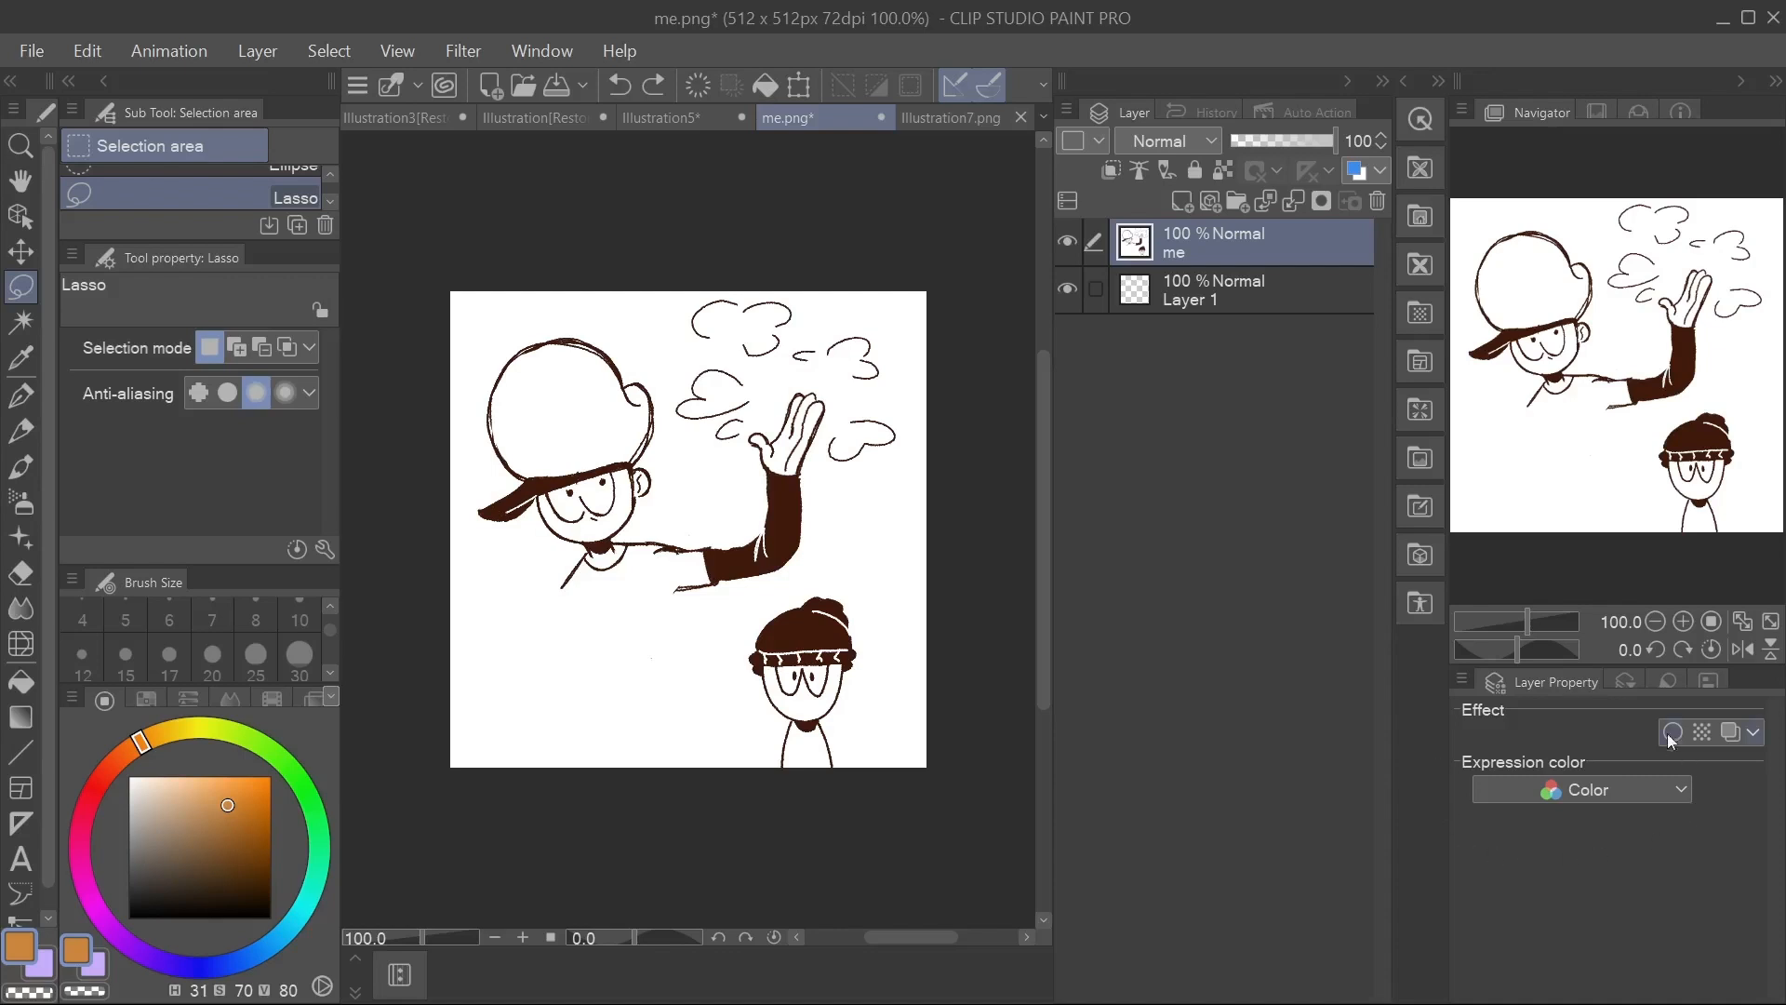
Look over the Animation cels options and return to the me layer's effect and expression color properties.
click(1631, 683)
click(1650, 679)
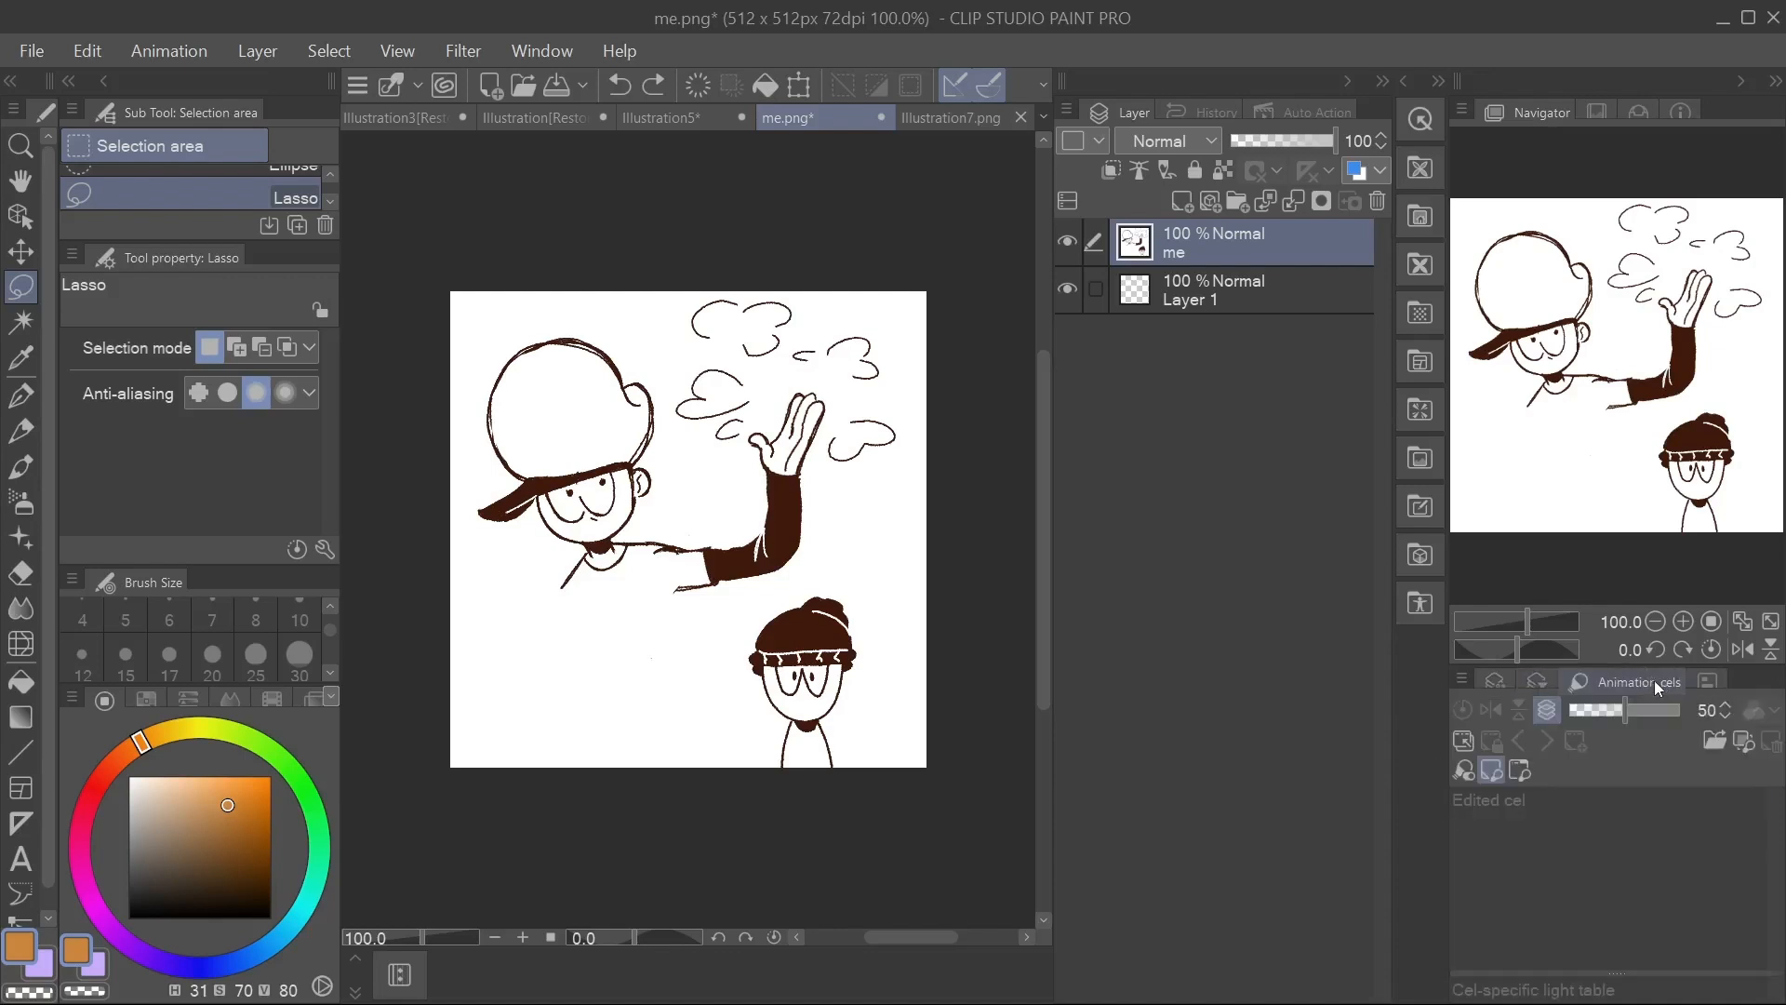
mouse_move(1627, 716)
mouse_down()
mouse_move(1598, 718)
mouse_move(1656, 707)
mouse_up()
drag(1604, 779, 1624, 711)
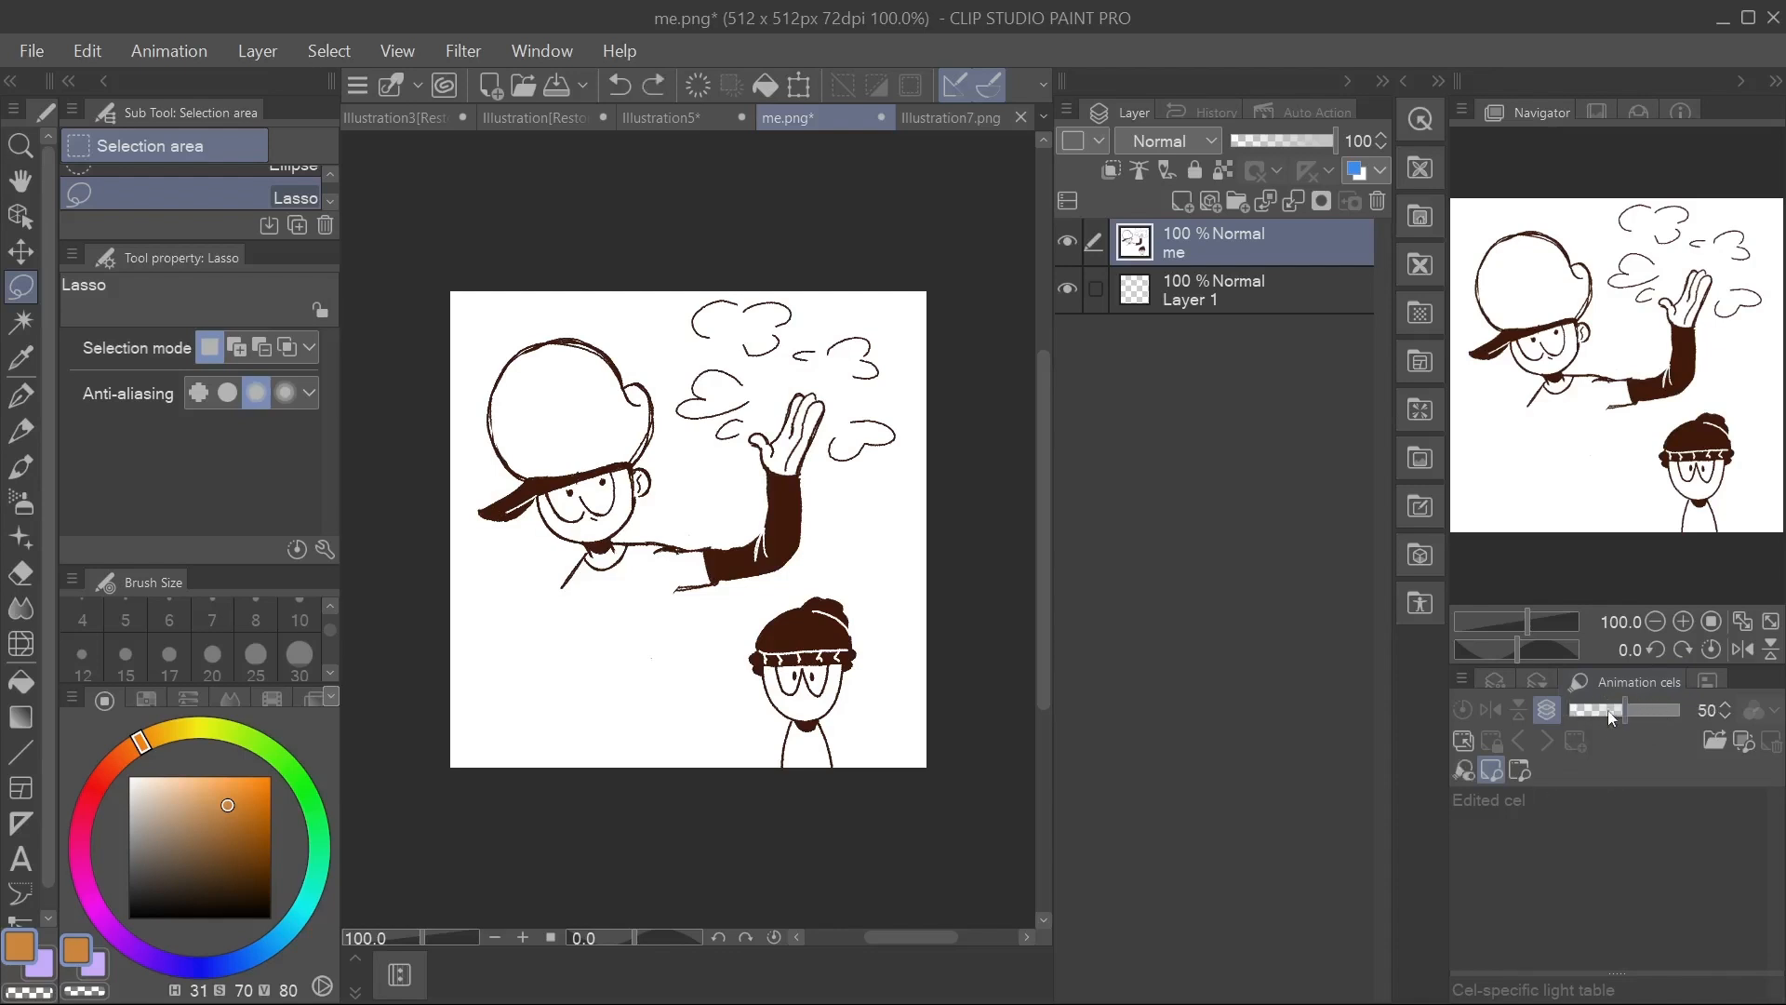
click(1706, 684)
click(1491, 685)
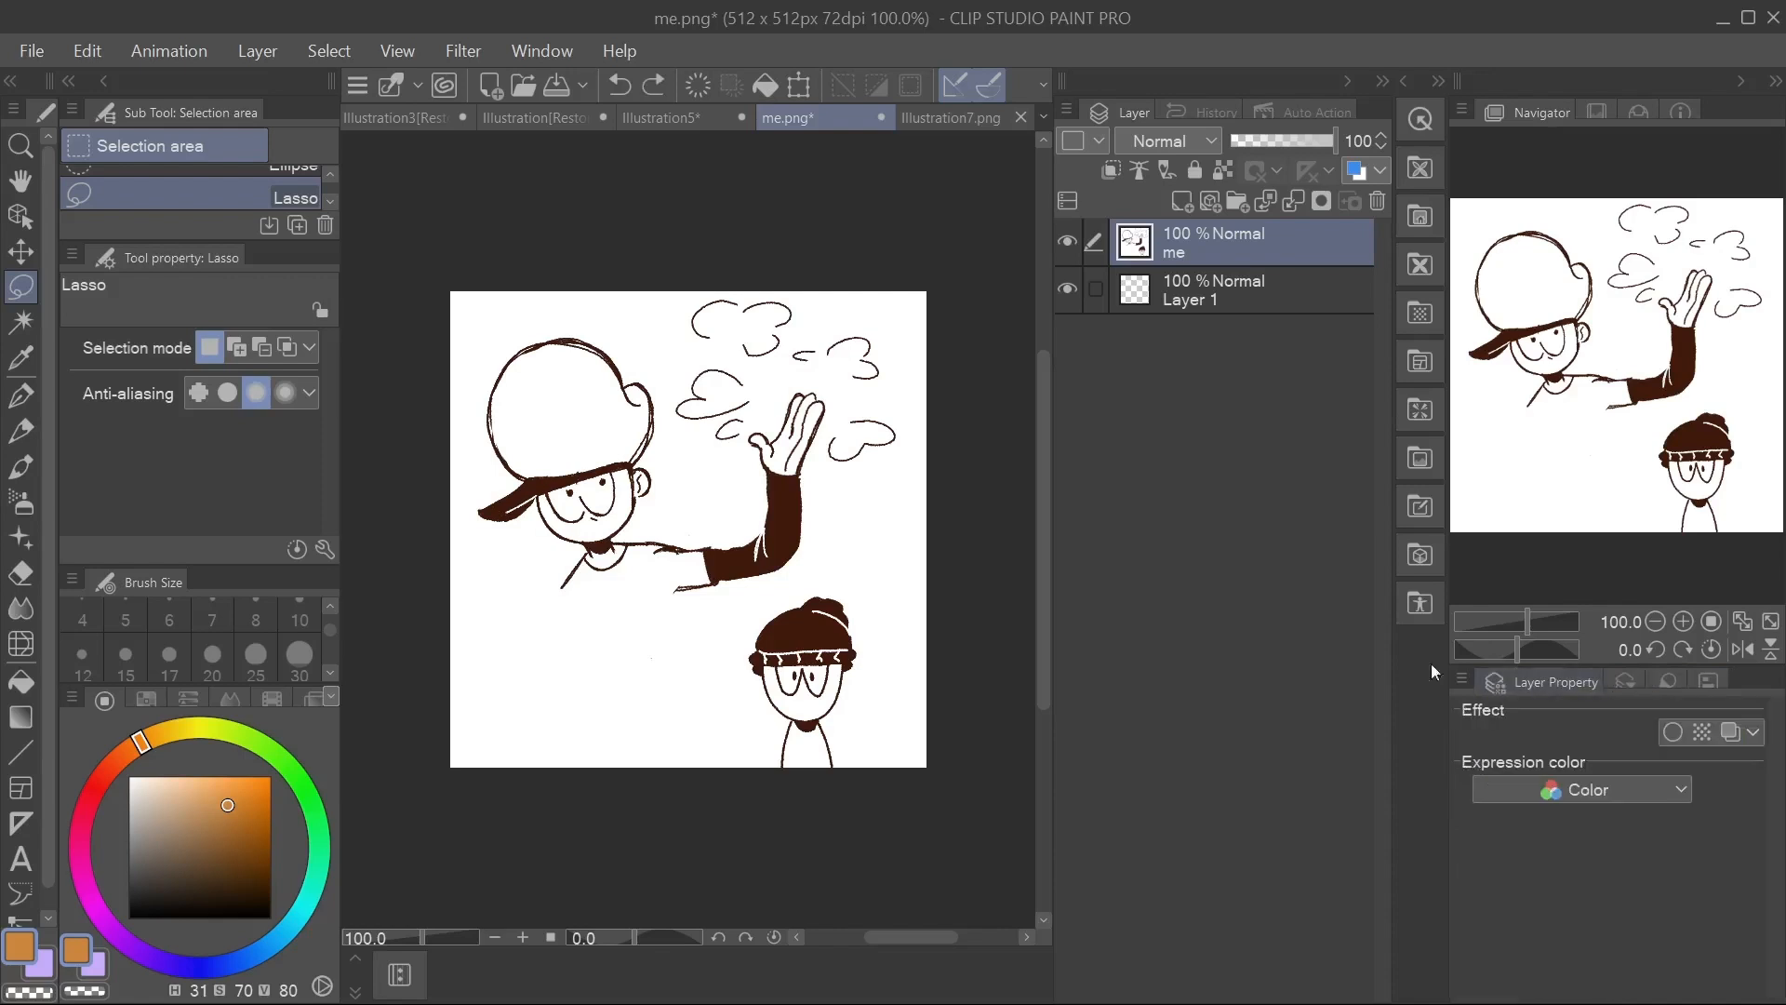
right_click(1268, 247)
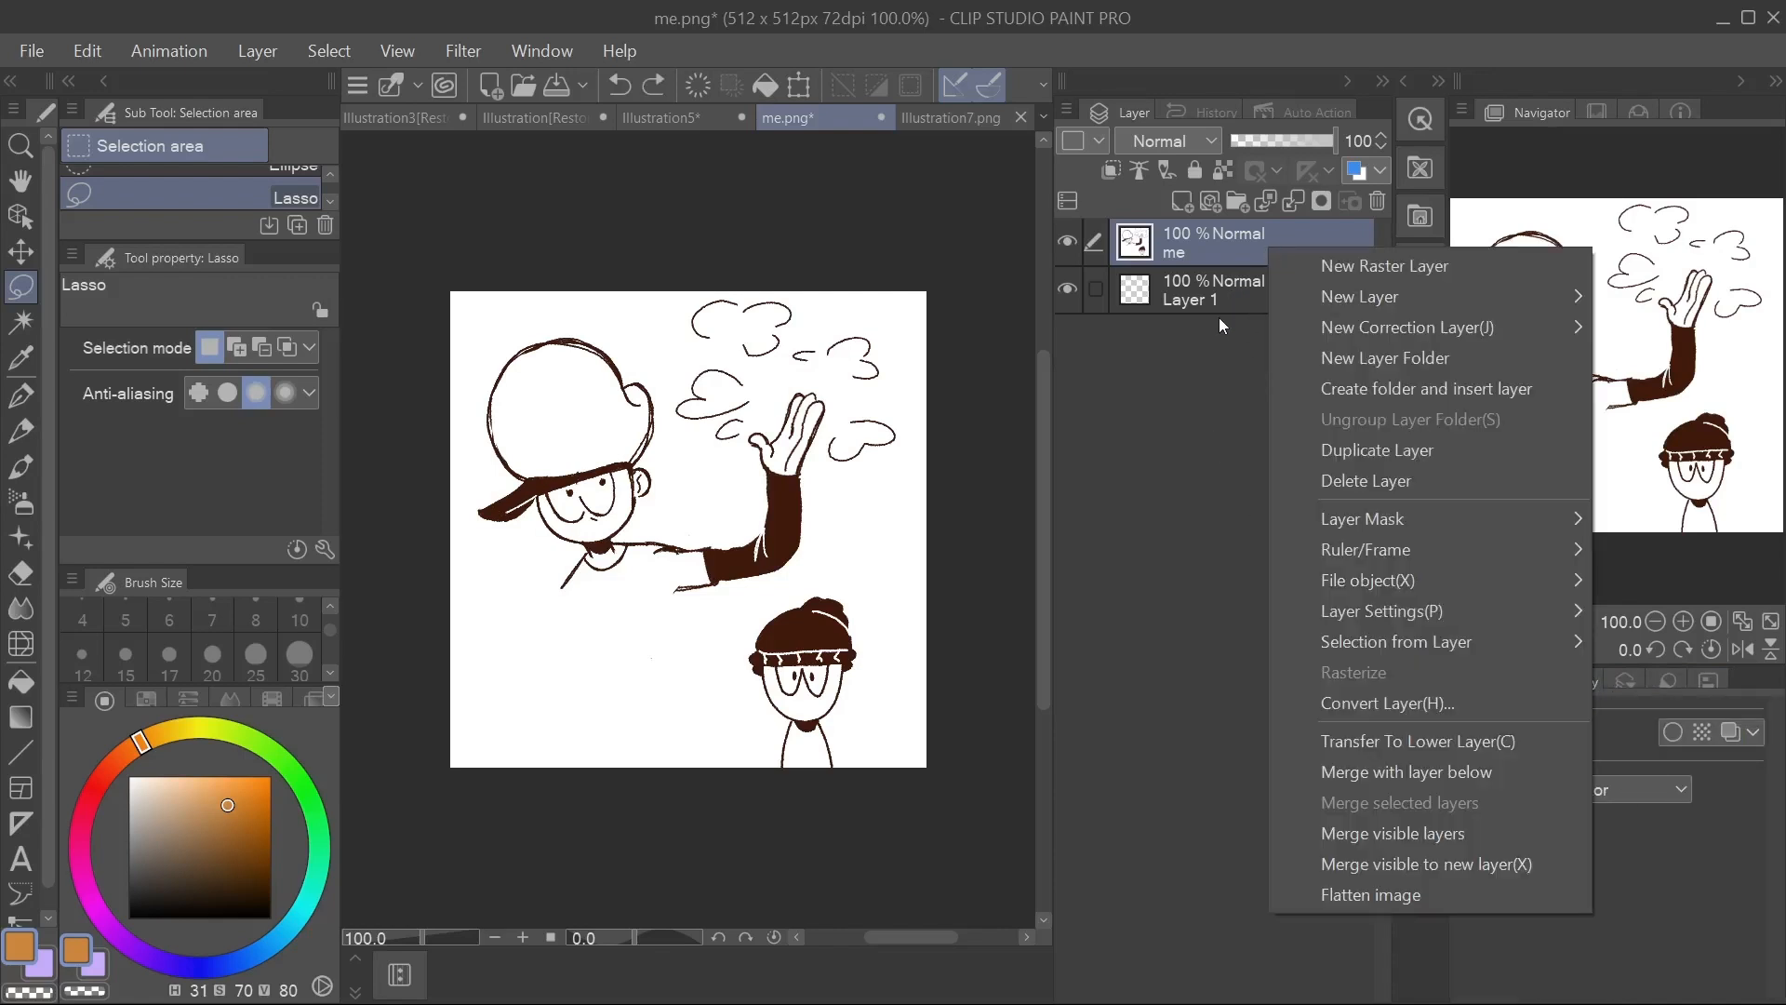
click(1212, 405)
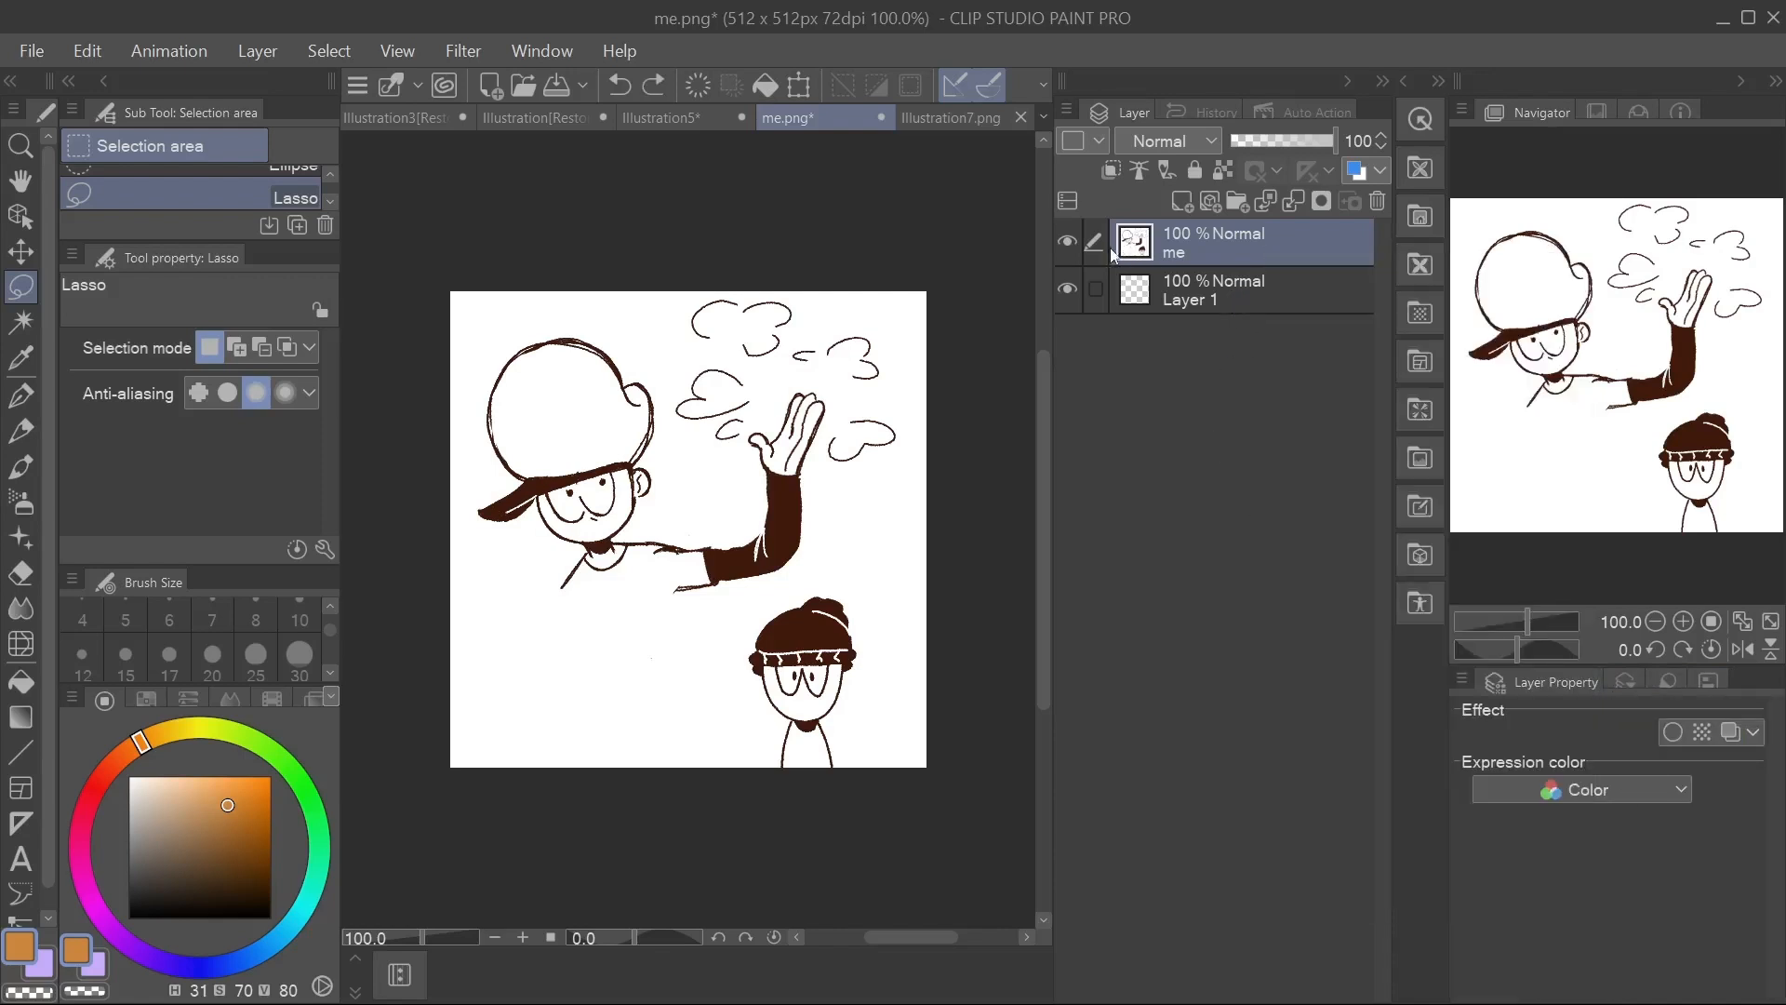
mouse_move(1340, 141)
mouse_down()
mouse_move(1267, 142)
mouse_move(1365, 140)
mouse_move(1236, 142)
mouse_move(1379, 147)
mouse_up()
Move Layer 1 above the me layer in the layer stack.
click(1232, 284)
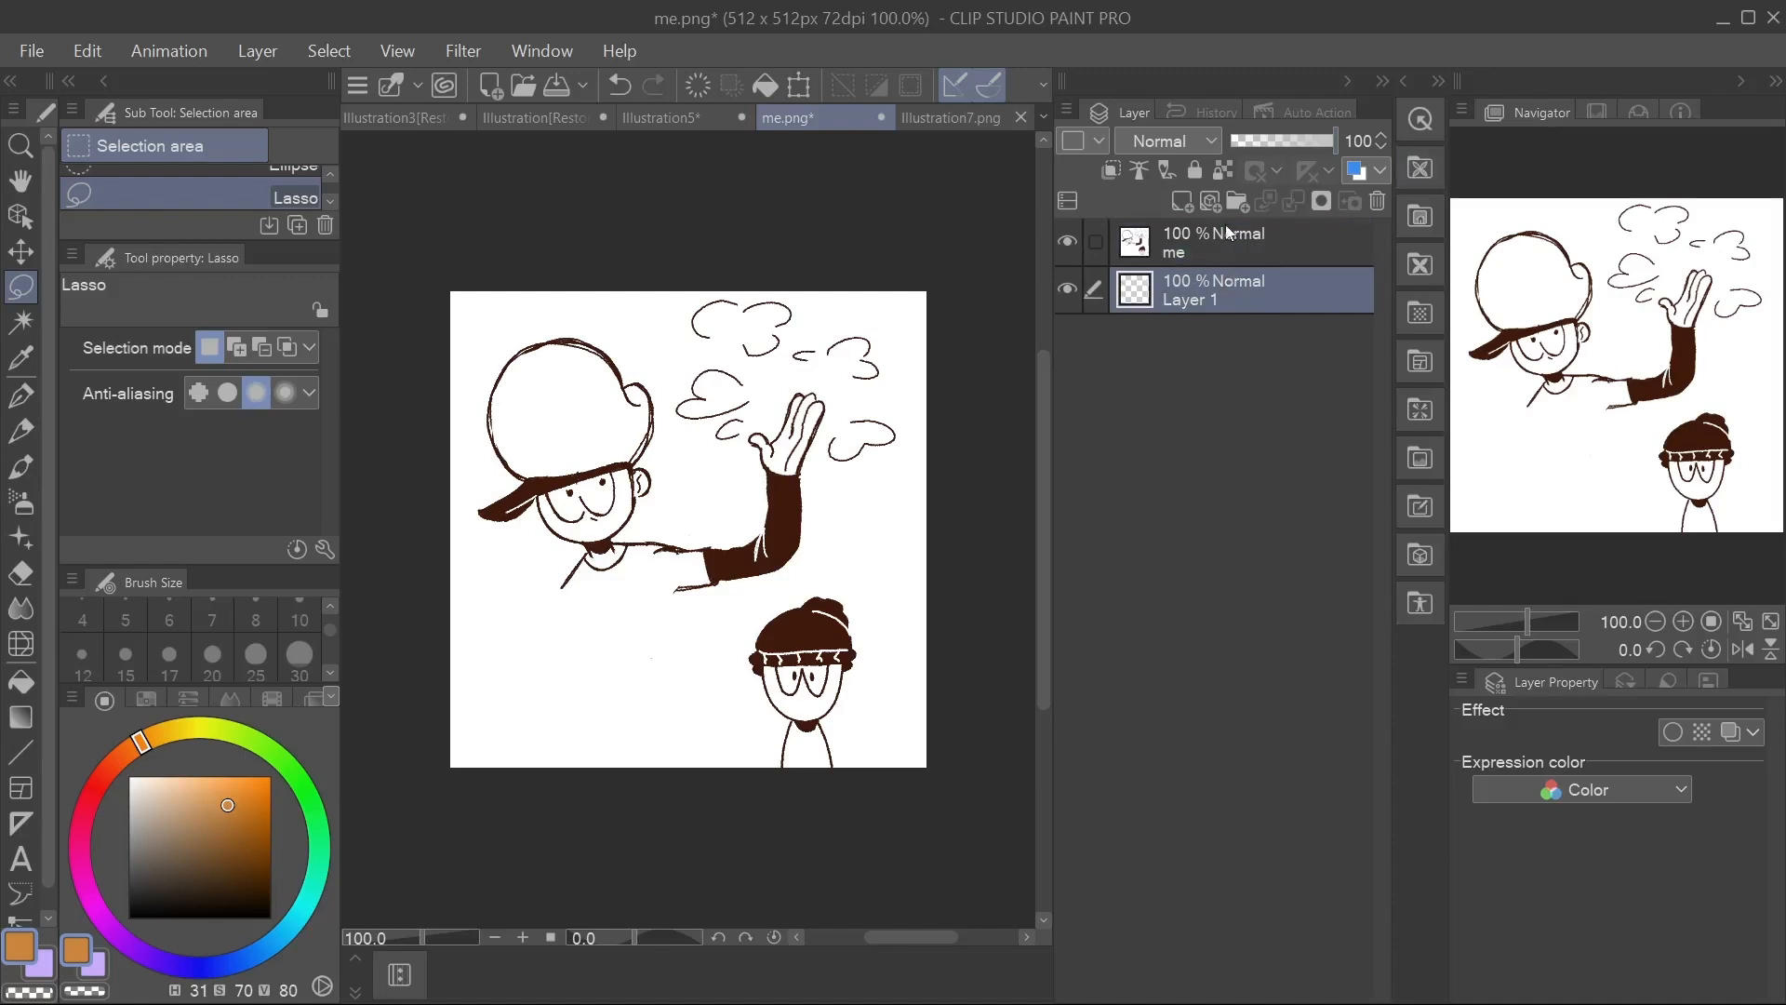
drag(1132, 305, 1144, 253)
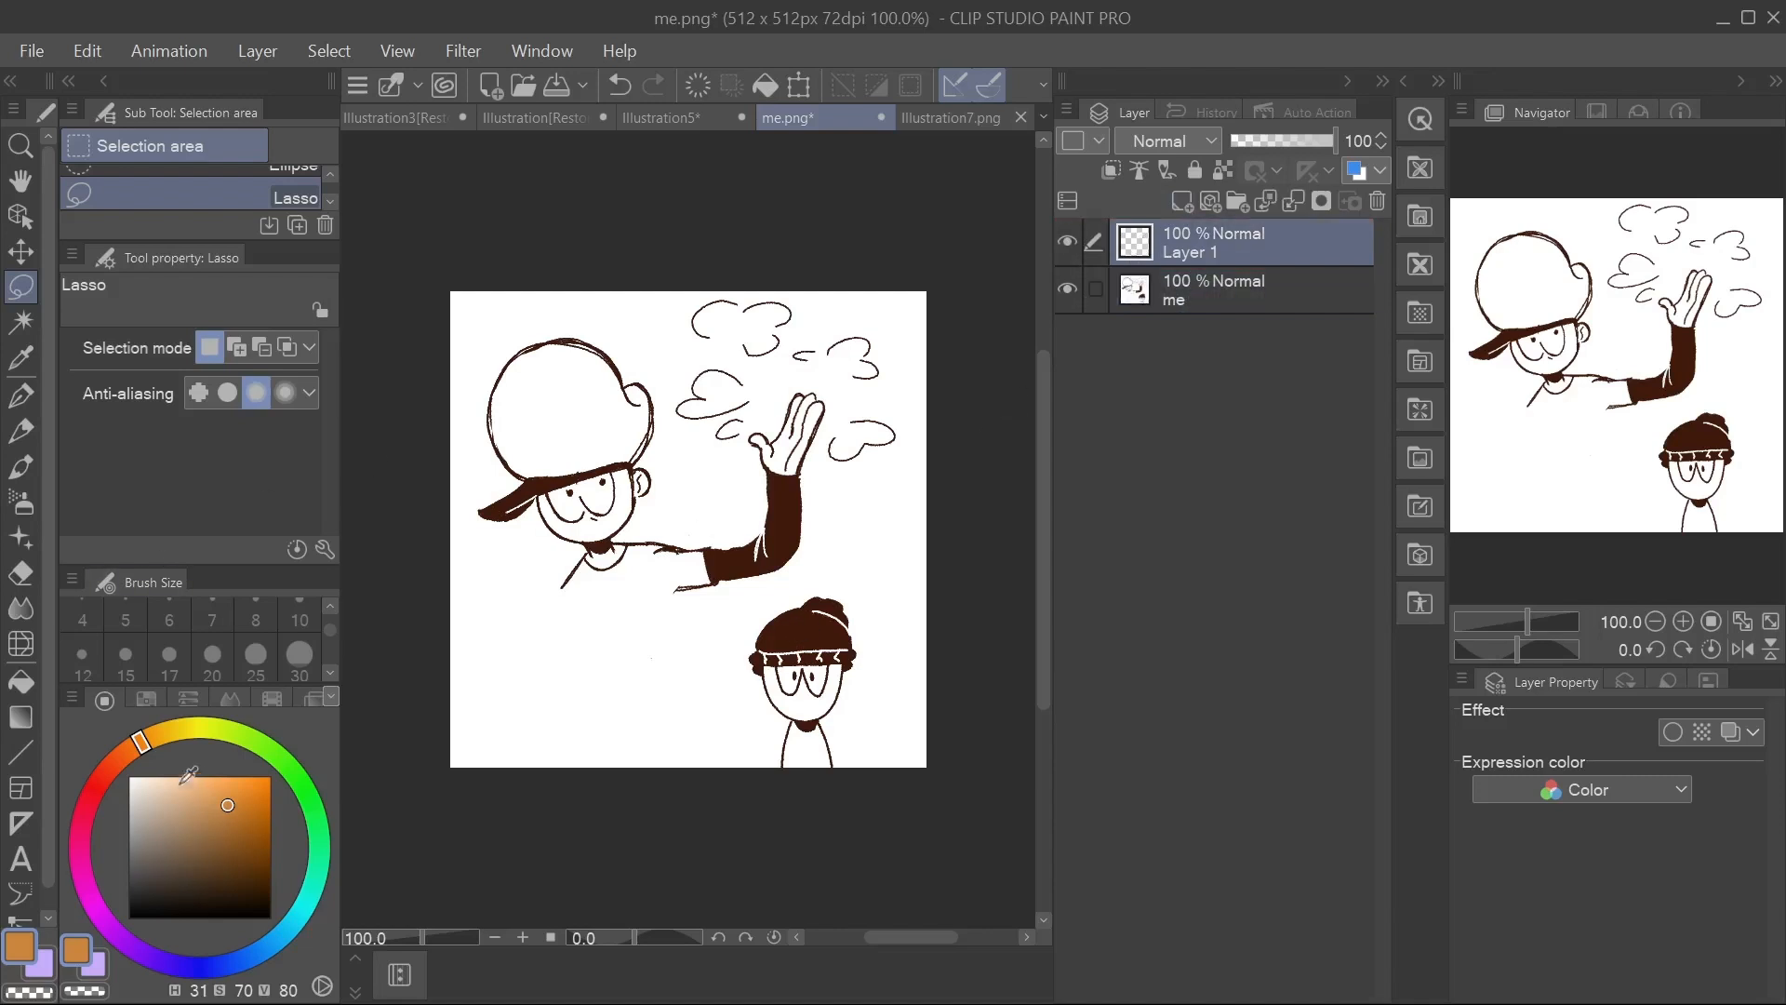
Set the drawing color to a bright orange-red with hue 18, saturation 100 and value 100.
click(118, 756)
click(271, 793)
click(270, 776)
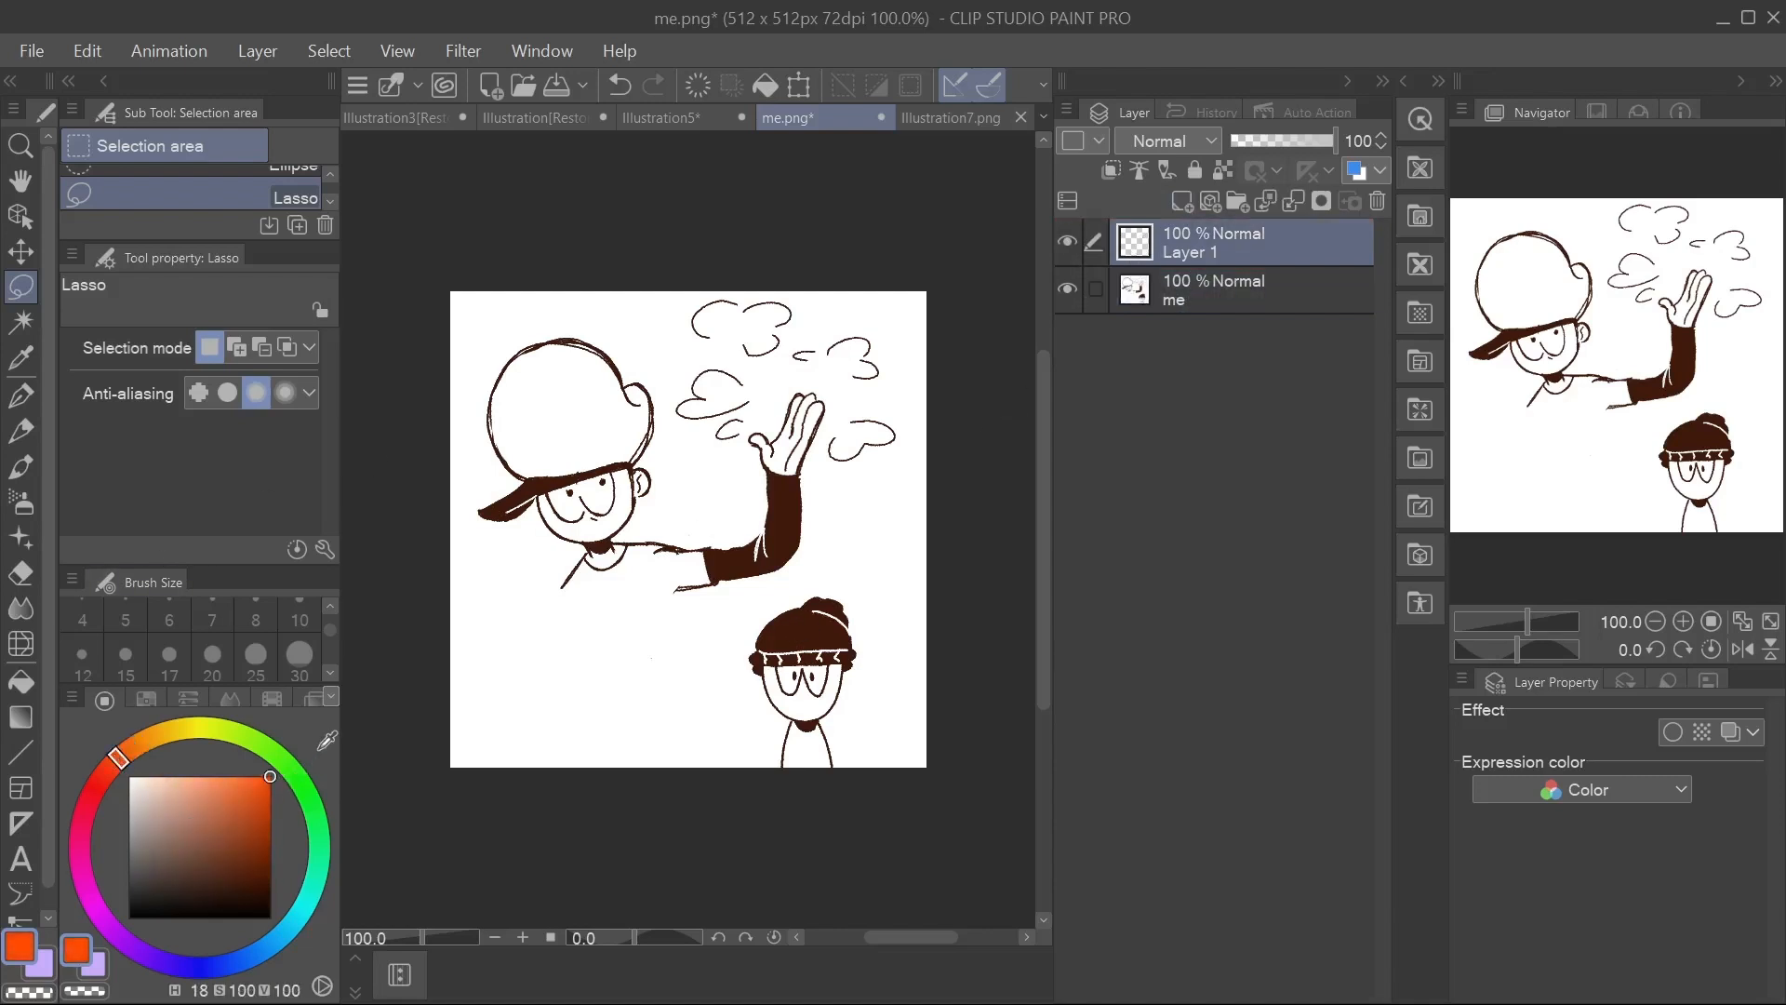
Draw a freehand orange-red stroke across the characters on Layer 1, and undo it.
click(20, 430)
mouse_move(813, 700)
mouse_down()
mouse_move(736, 686)
mouse_move(853, 687)
mouse_move(855, 672)
mouse_move(741, 653)
mouse_move(723, 641)
mouse_move(742, 630)
mouse_move(611, 553)
mouse_move(700, 517)
mouse_move(688, 450)
mouse_move(563, 426)
mouse_move(540, 396)
mouse_up()
key(ctrl+z)
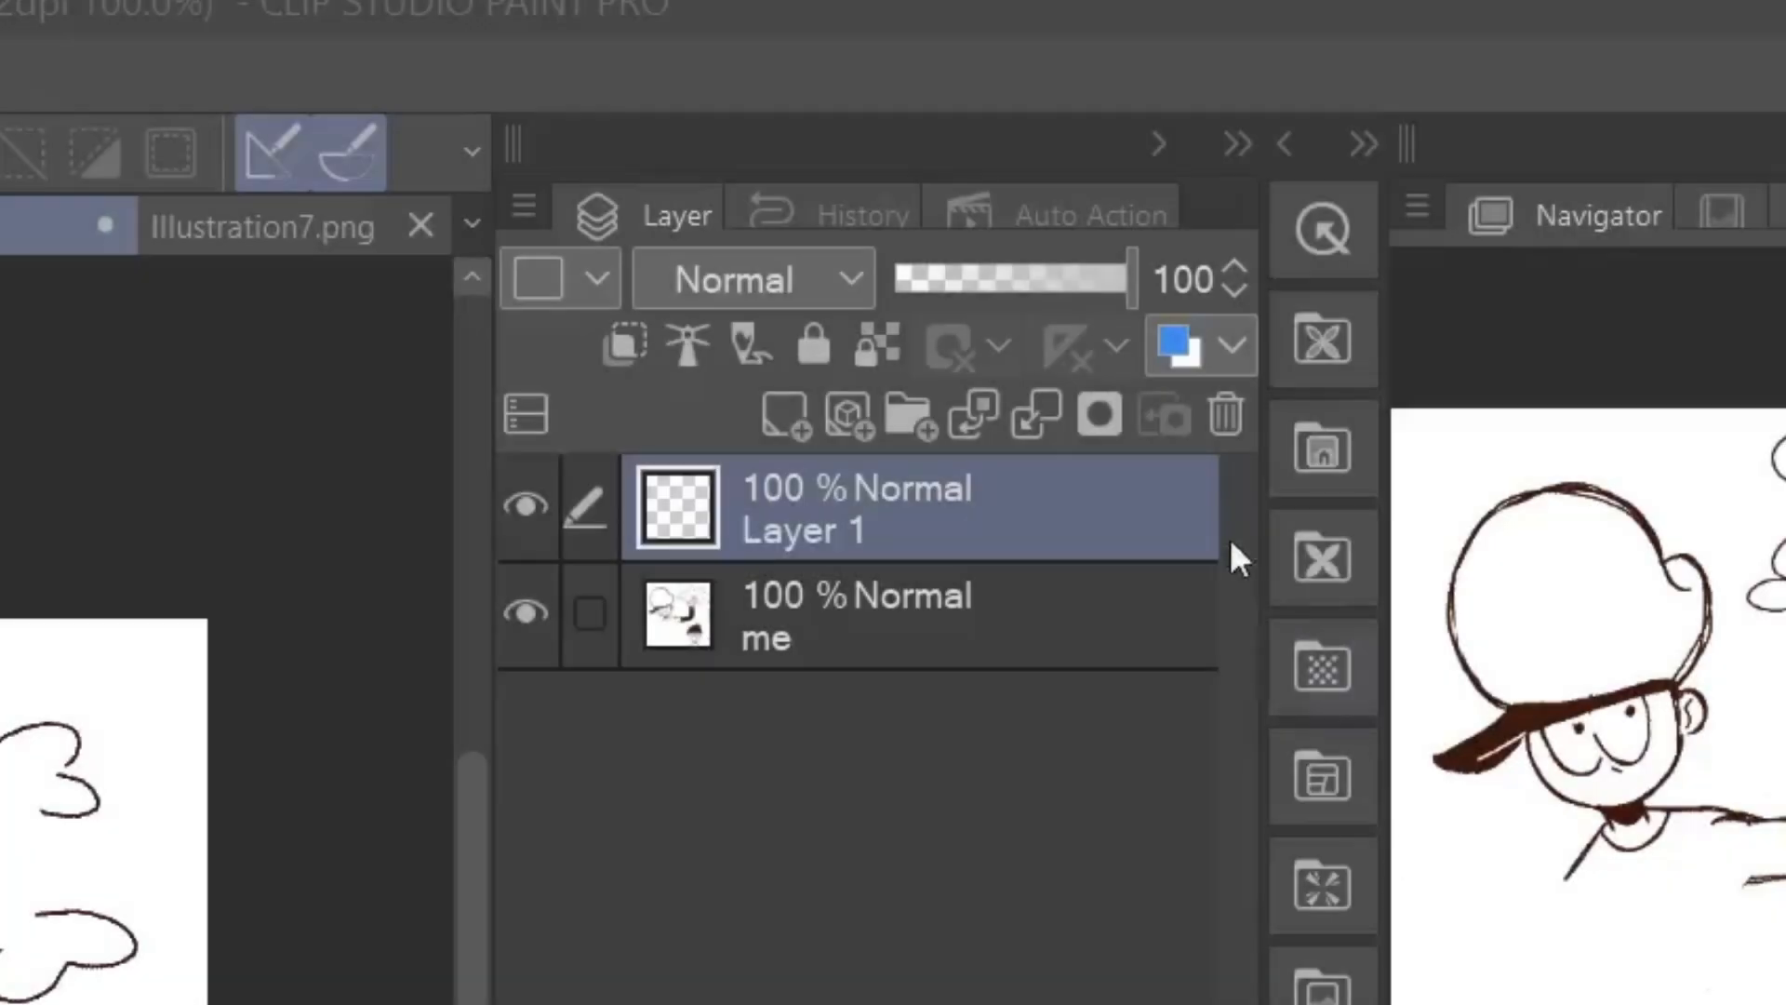
Create a new layer folder and move both Layer 1 and the me layer into it.
click(930, 424)
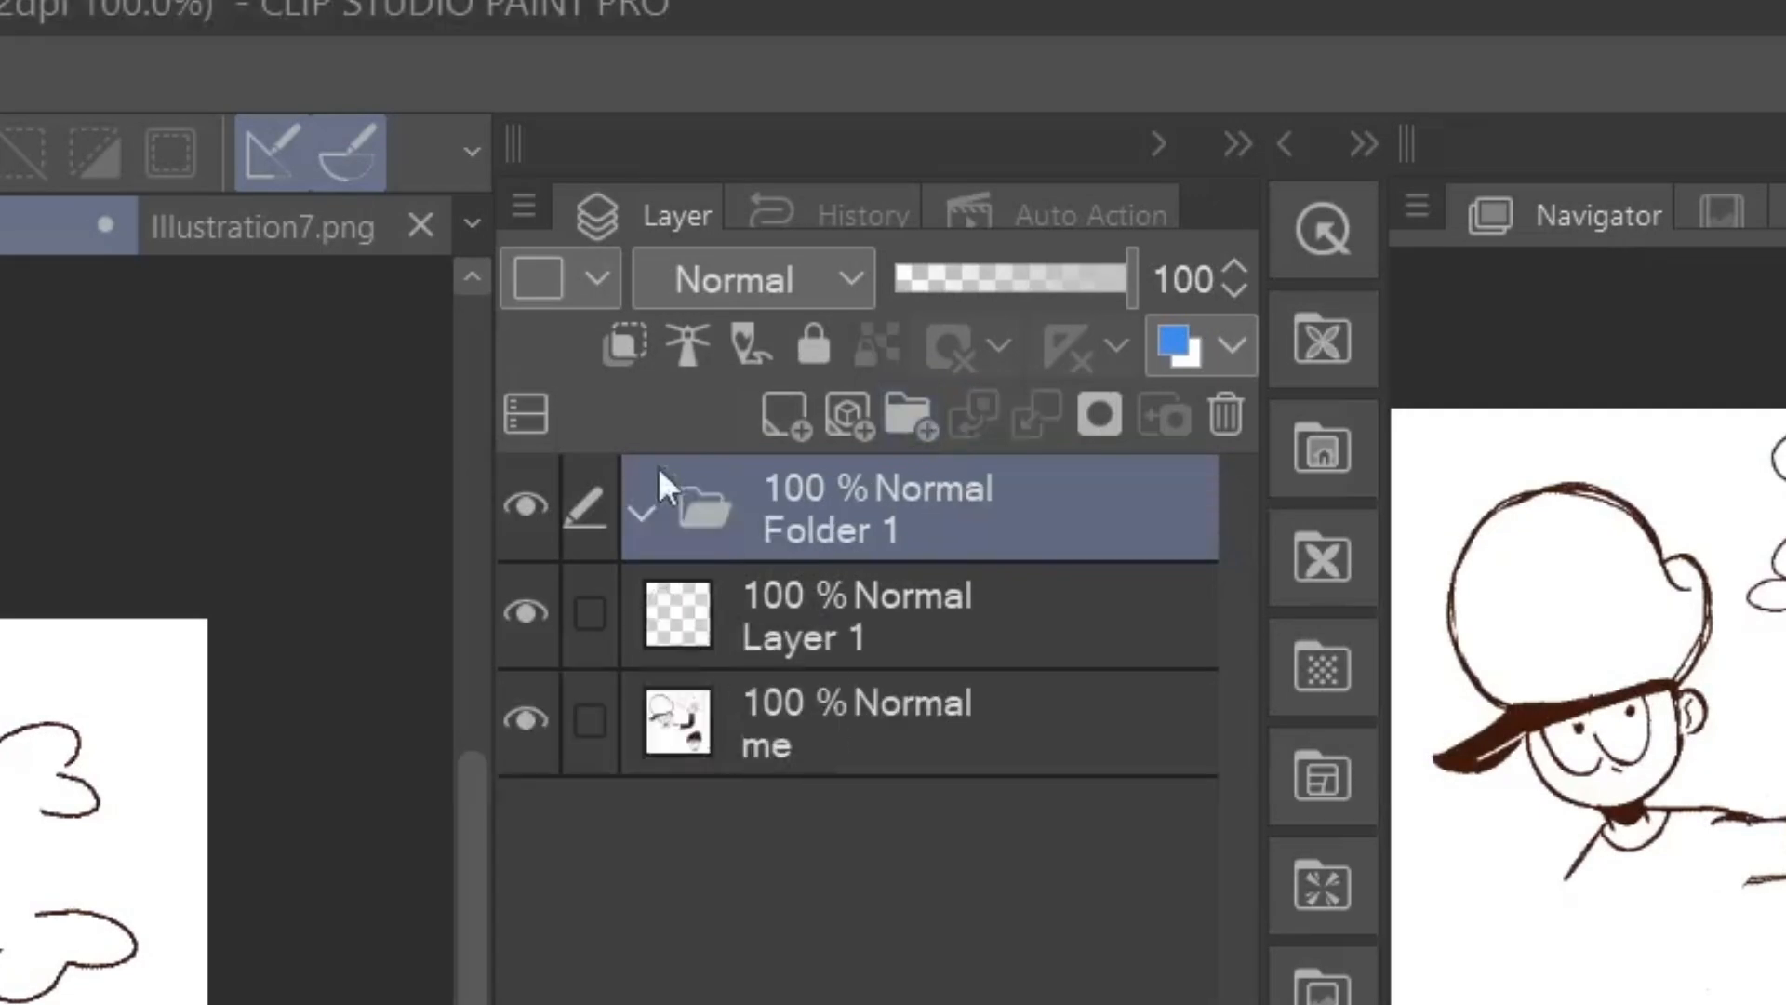
drag(771, 672, 774, 486)
drag(704, 750, 752, 497)
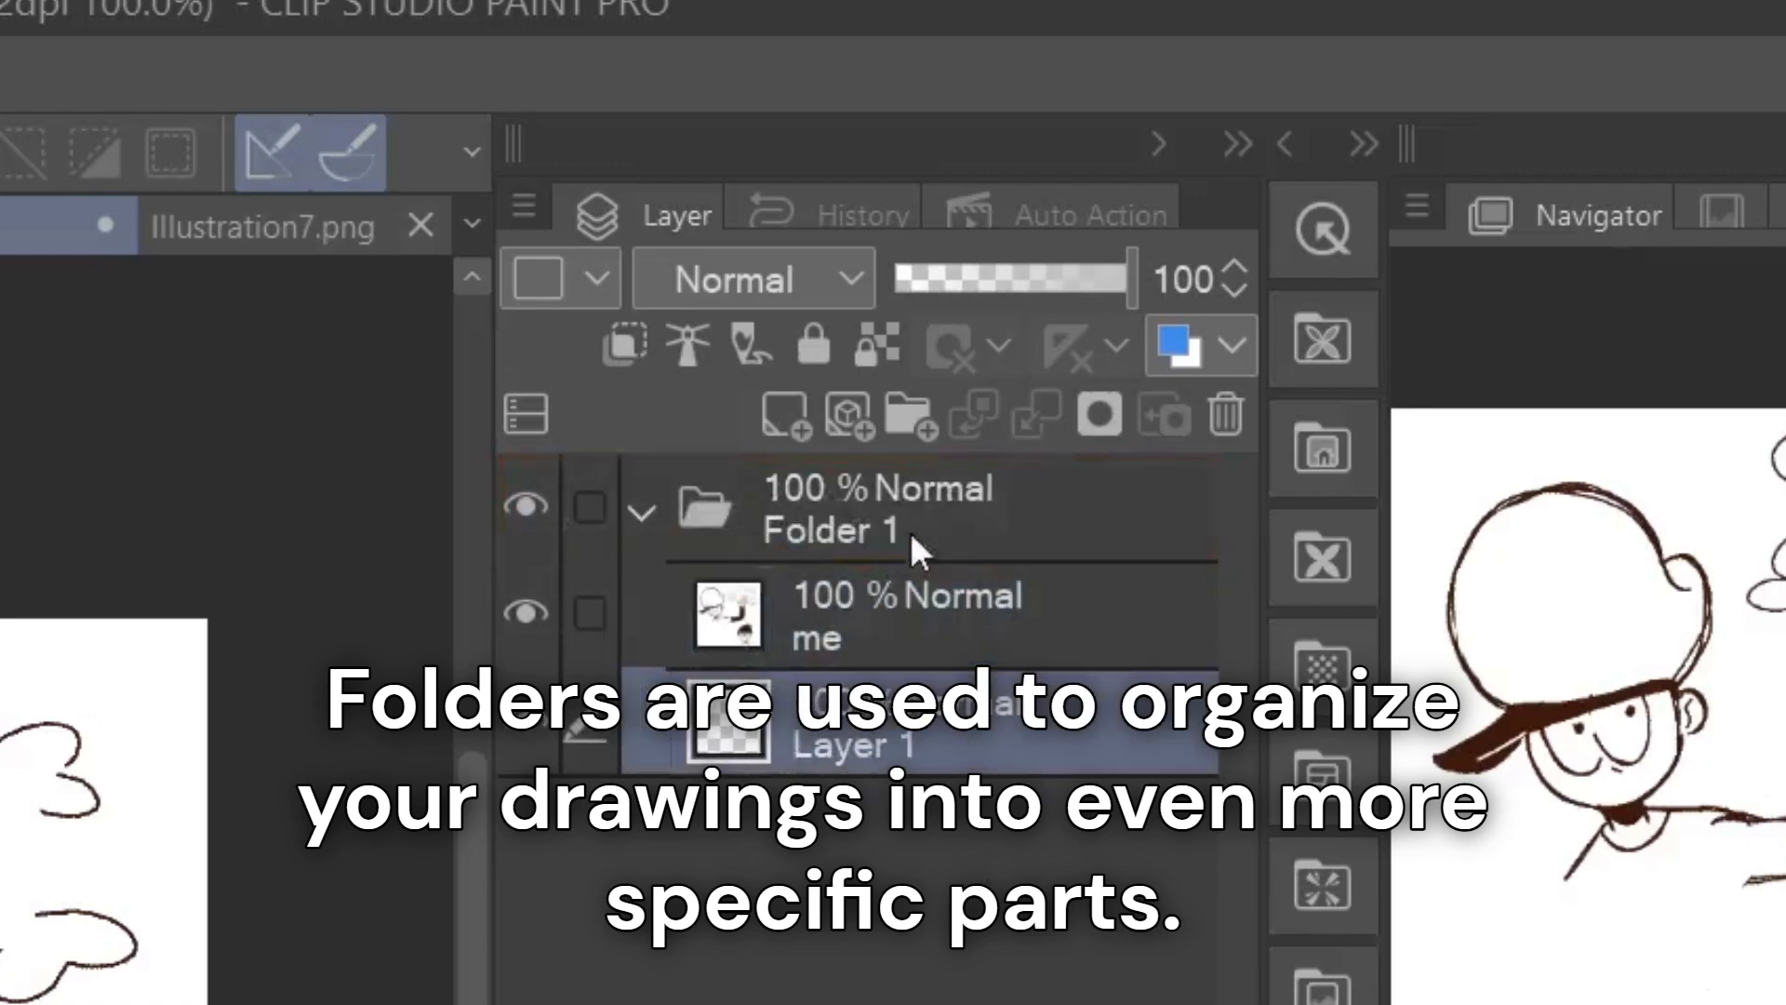
Add two new layers between the me layer and Layer 1 inside Folder 1, and collapse the folder.
click(778, 402)
click(779, 402)
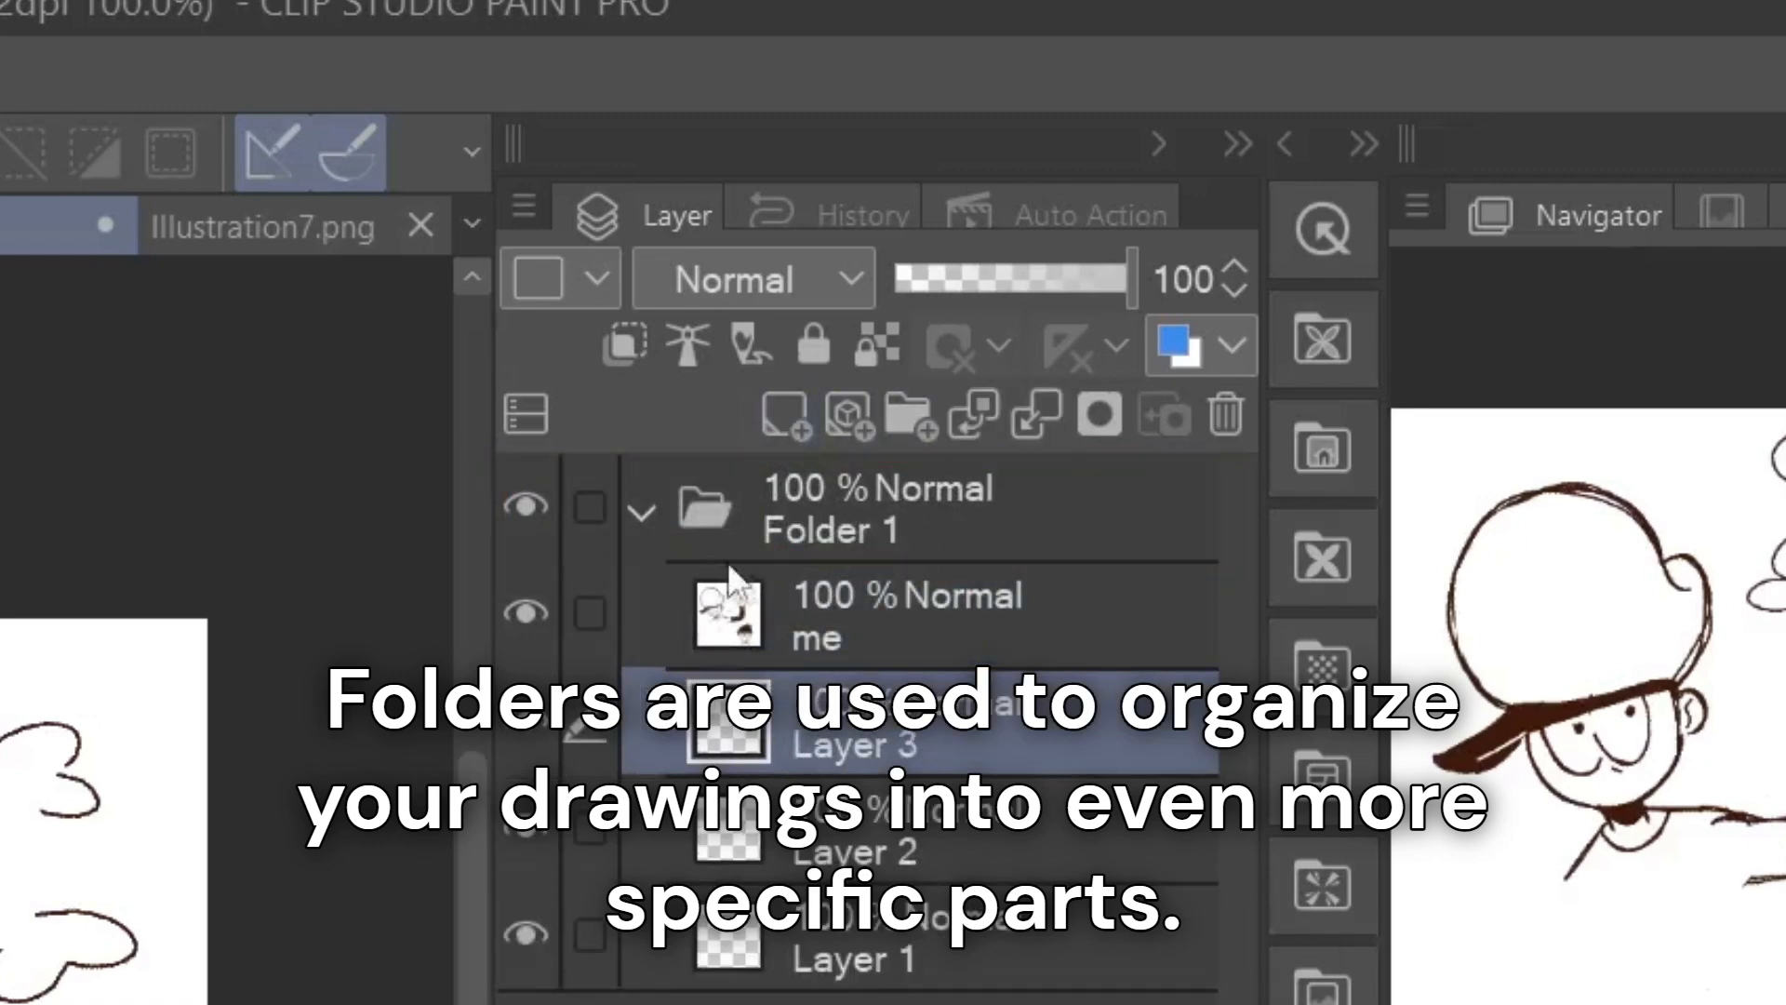
click(651, 509)
click(657, 506)
click(656, 506)
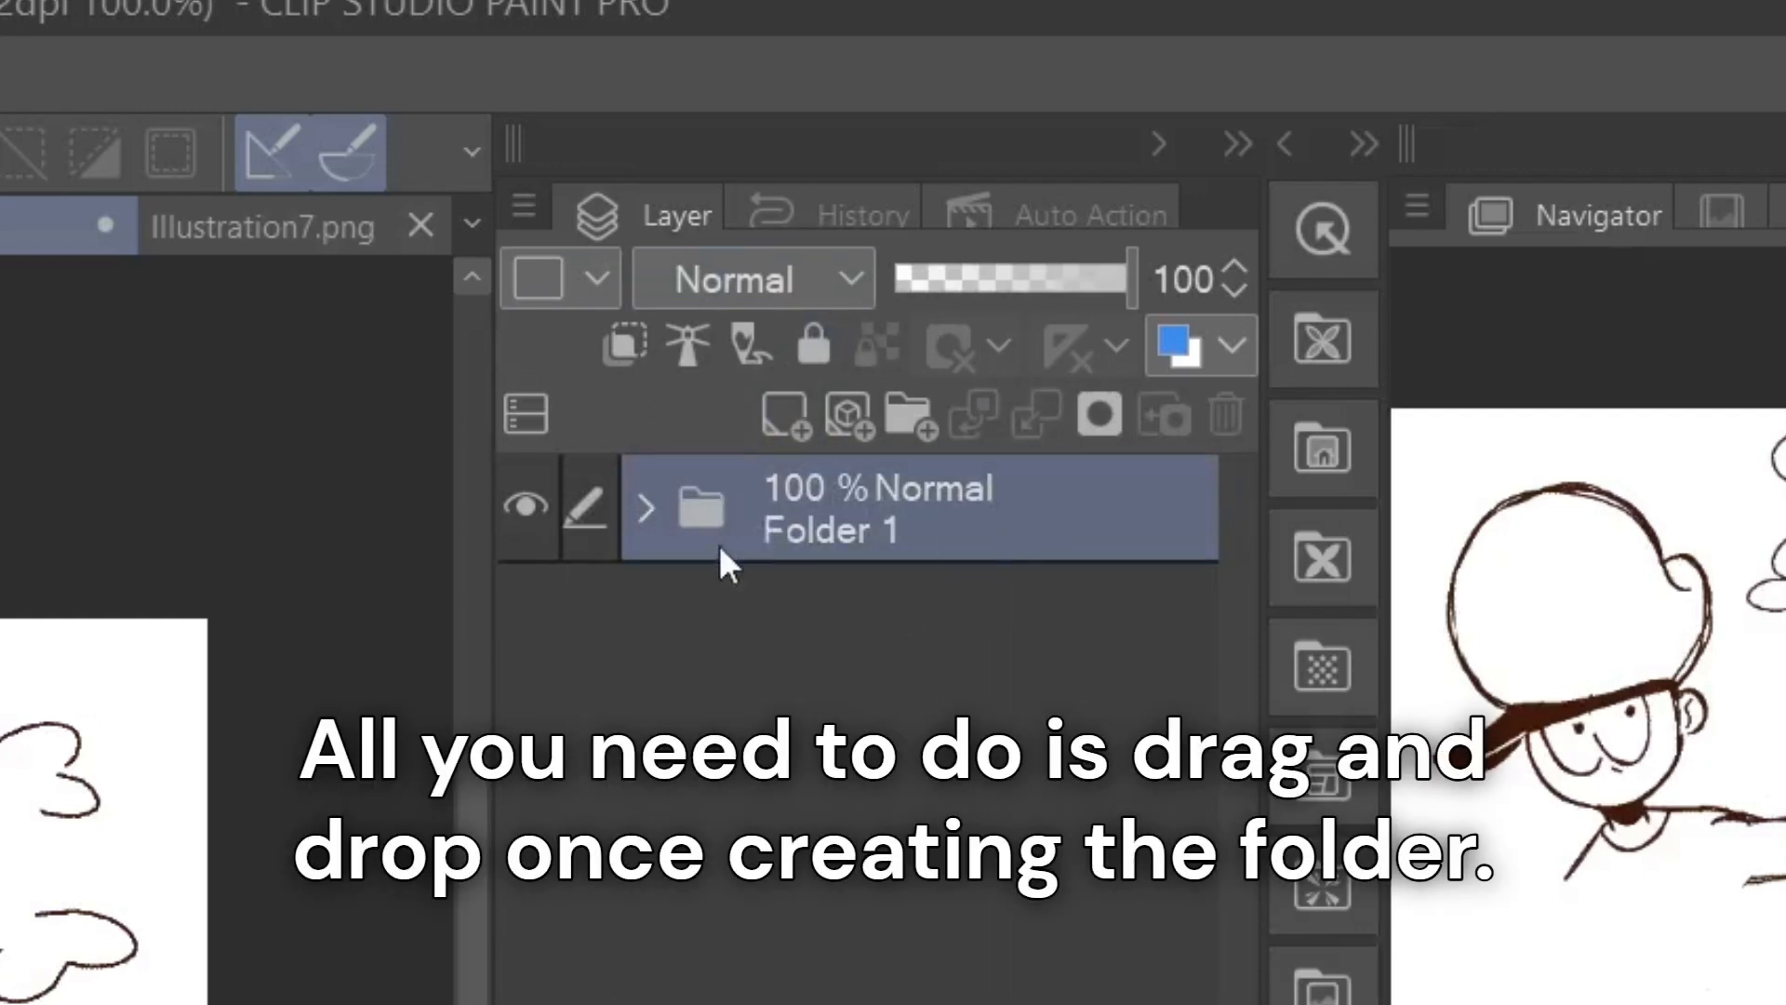
Undo the last five layer and folder changes.
key(ctrl+z)
key(ctrl+z)
key(ctrl+z)
key(ctrl+z)
key(ctrl+z)
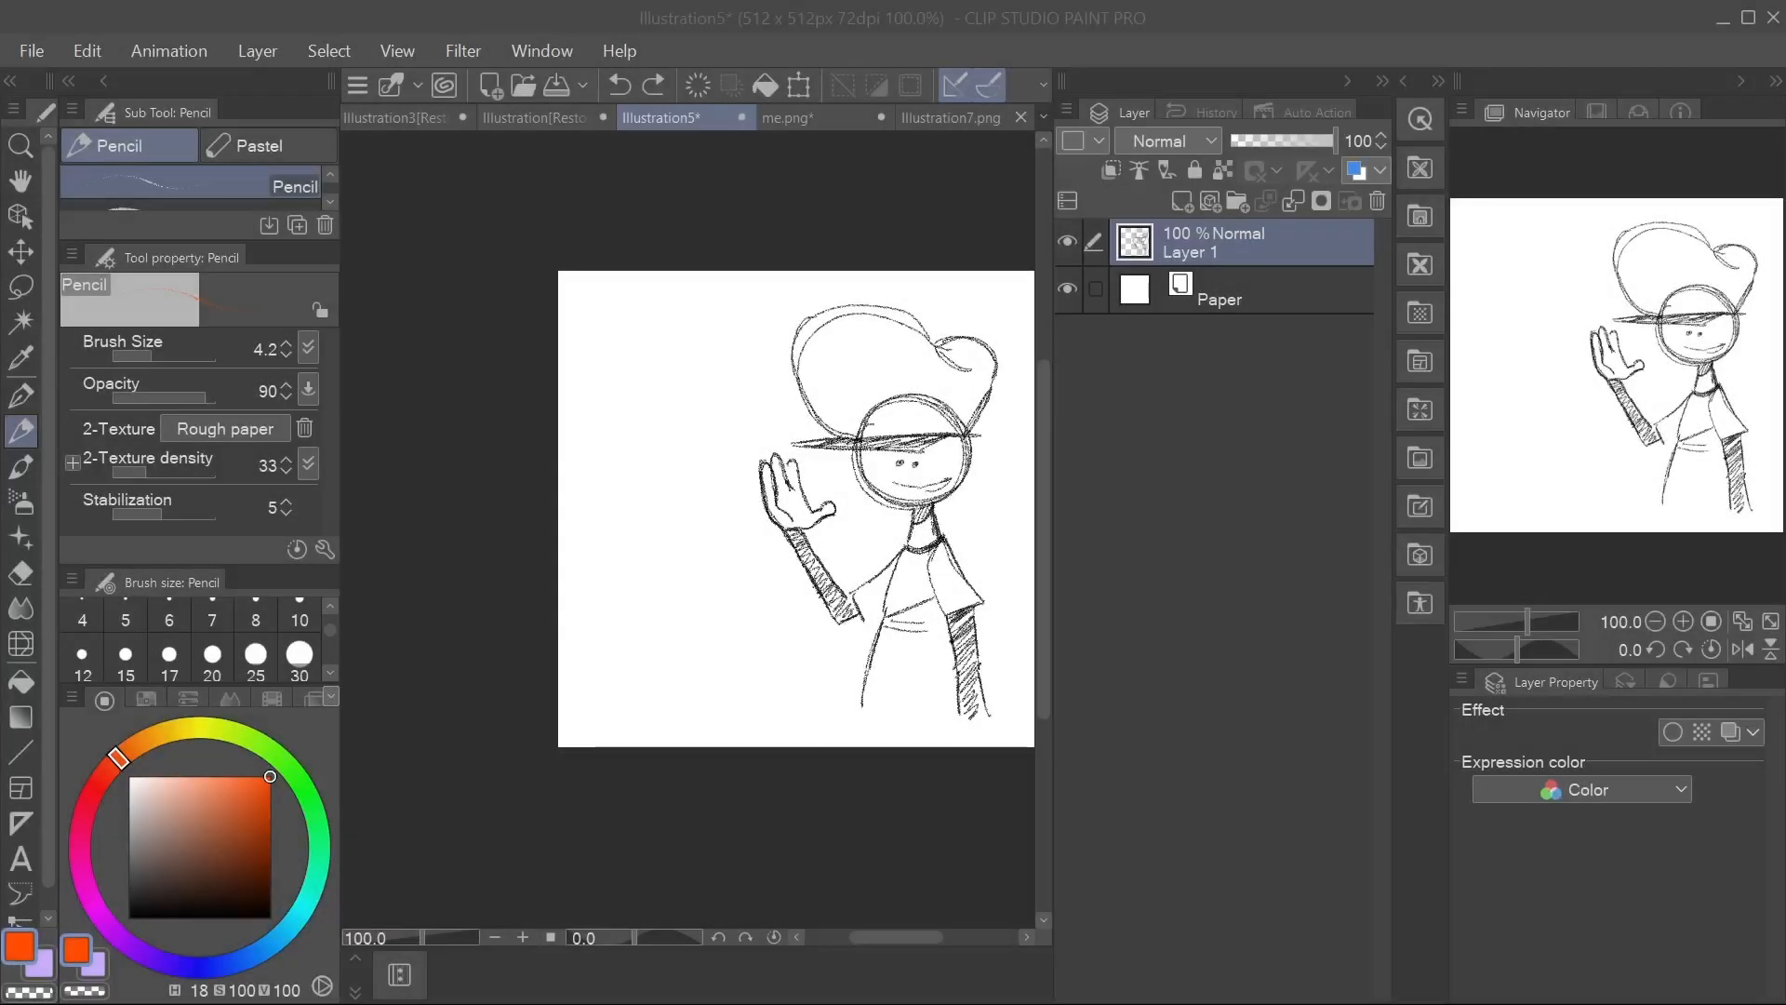
In Illustration5, add a new layer between the sketch on Layer 1 and the Paper layer.
drag(896, 942, 911, 941)
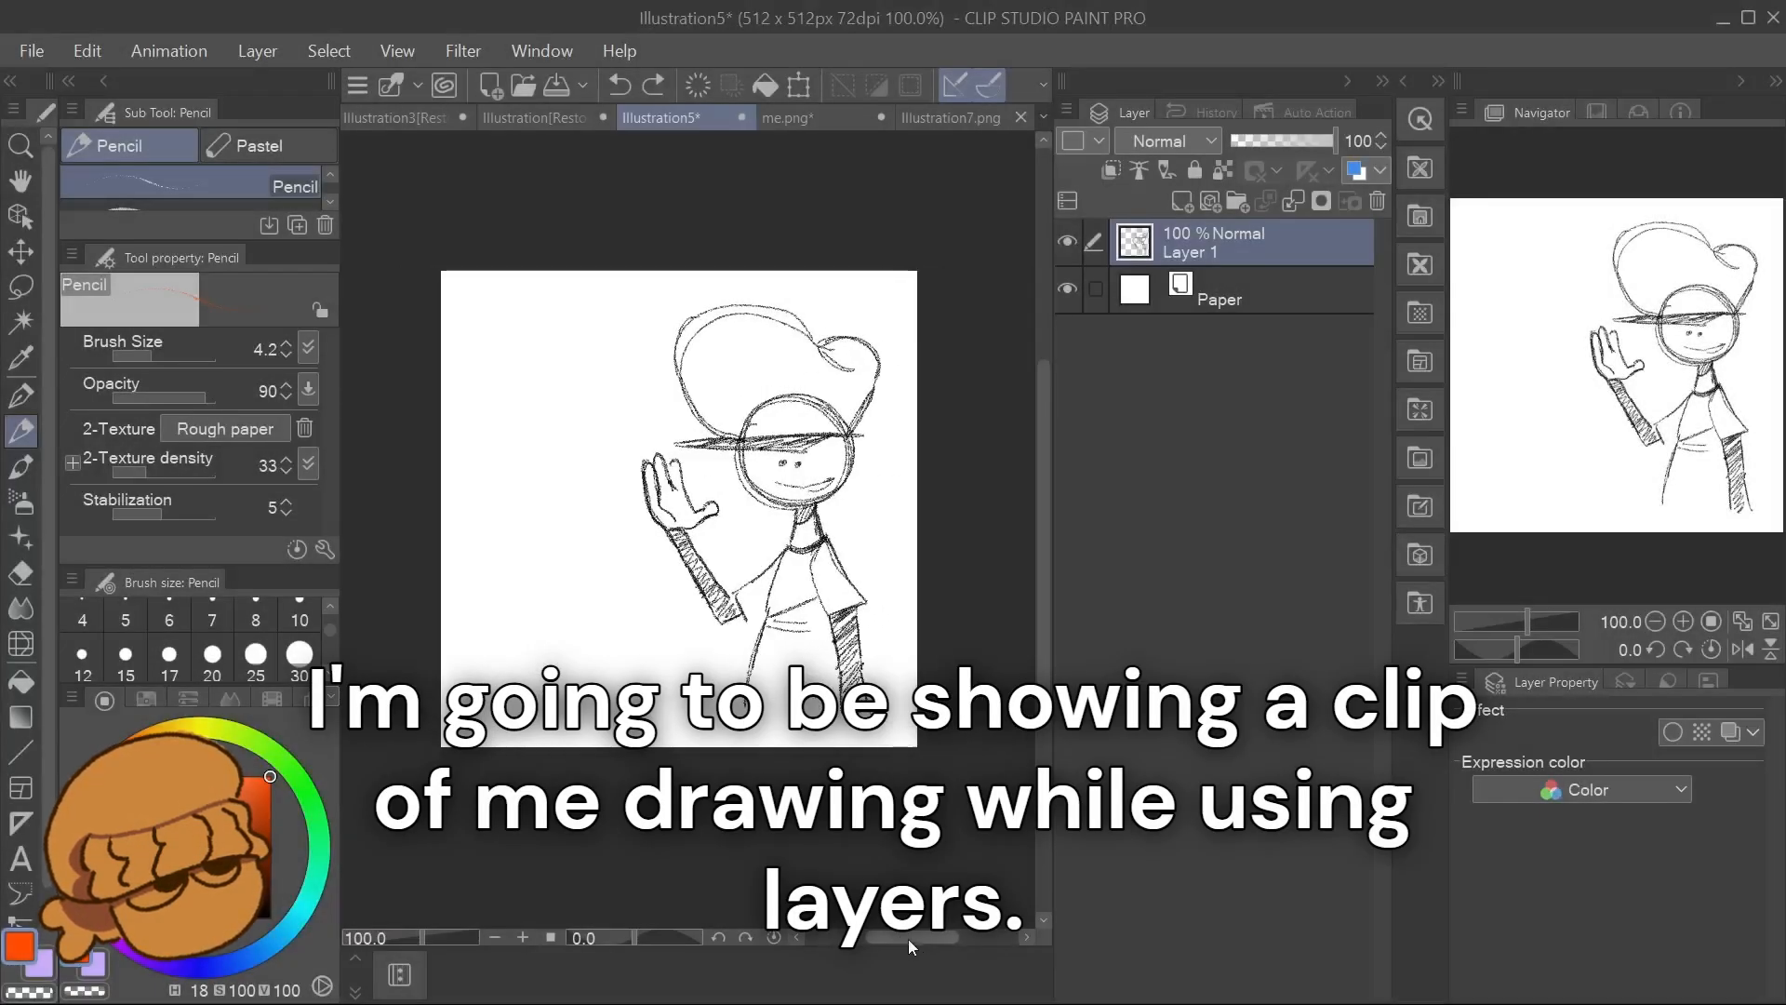
scroll(912, 747, up, 2)
drag(1052, 591, 1054, 503)
click(1237, 290)
click(1182, 200)
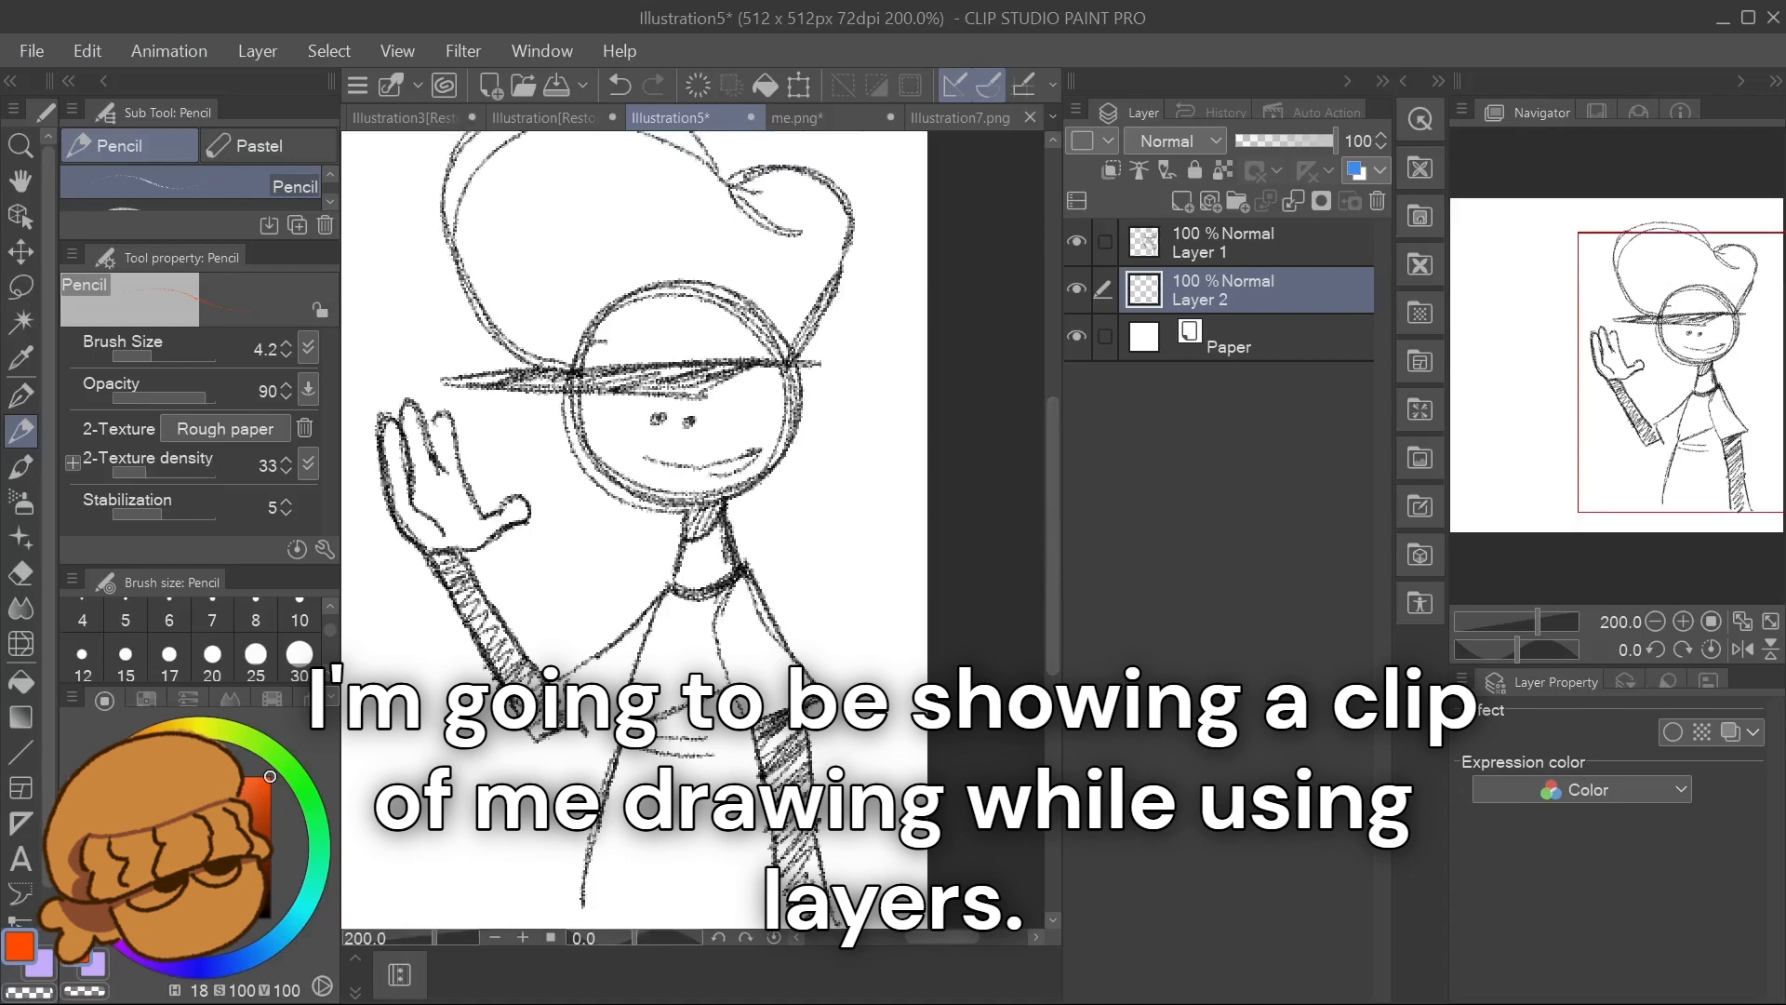
Paint the face, hand and neck brown (hue 30, saturation 61, value 68) with the Real G-Pen at size 30, erasing overflow around the hand.
drag(939, 938, 924, 939)
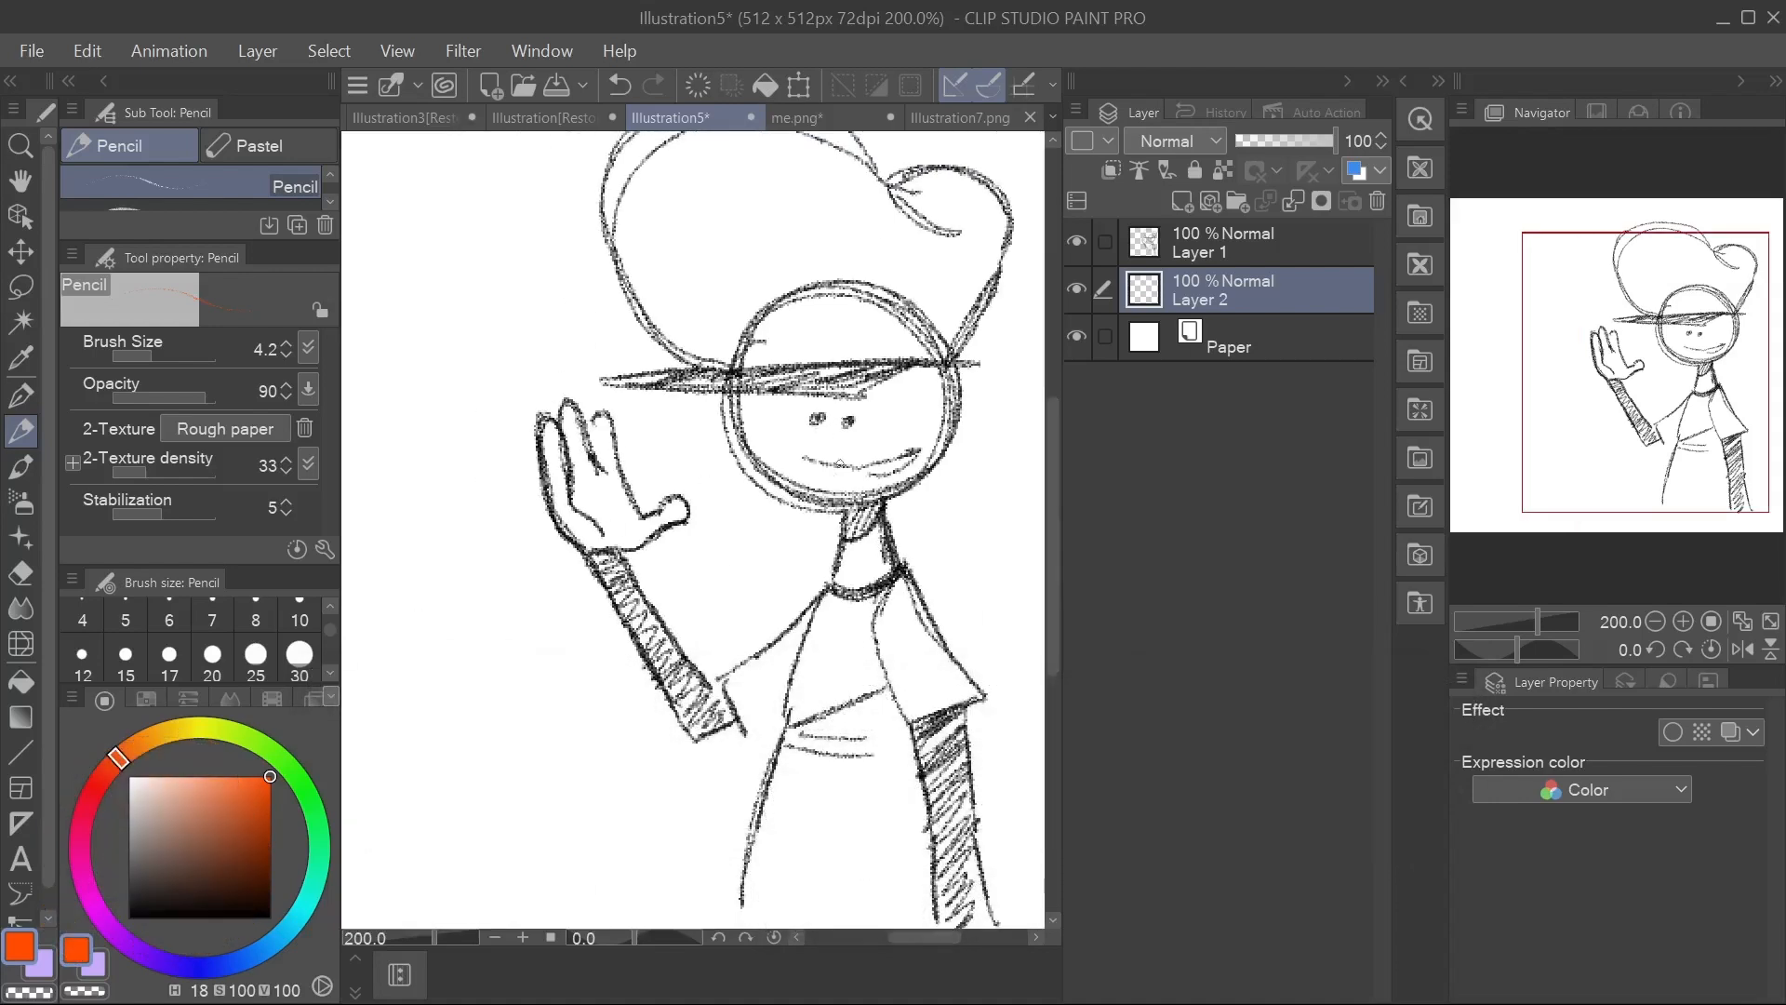
click(131, 746)
click(221, 825)
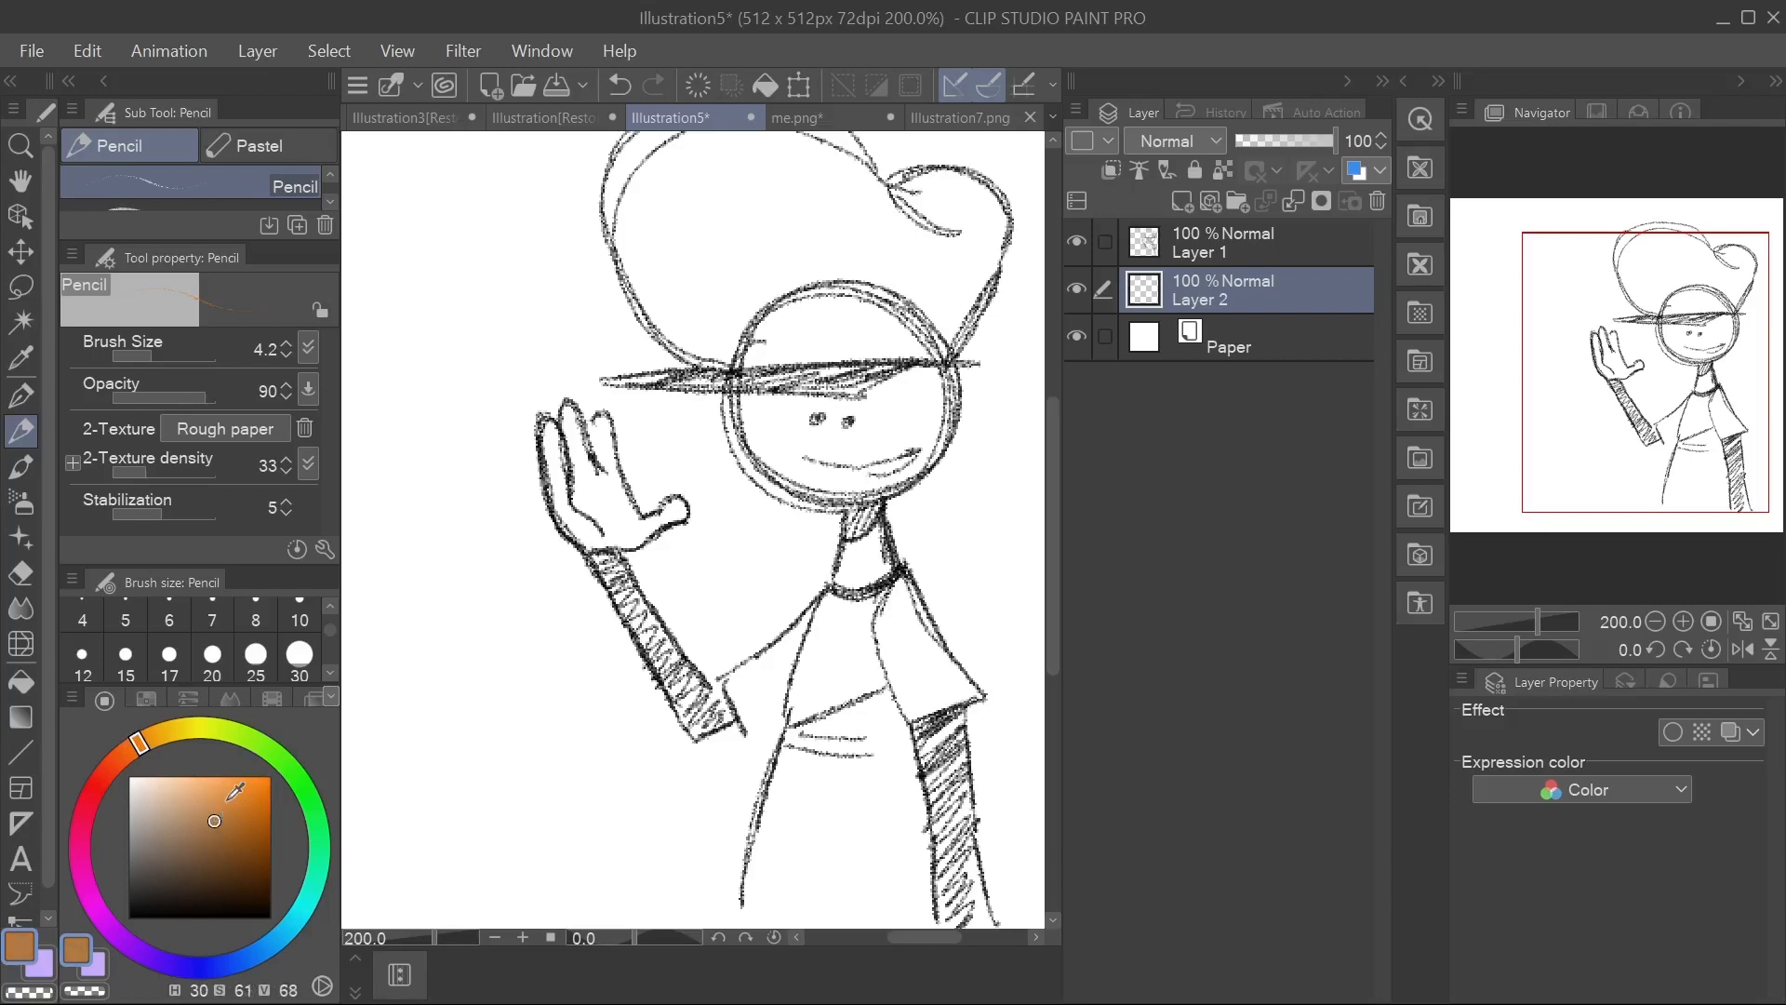
click(21, 395)
click(299, 654)
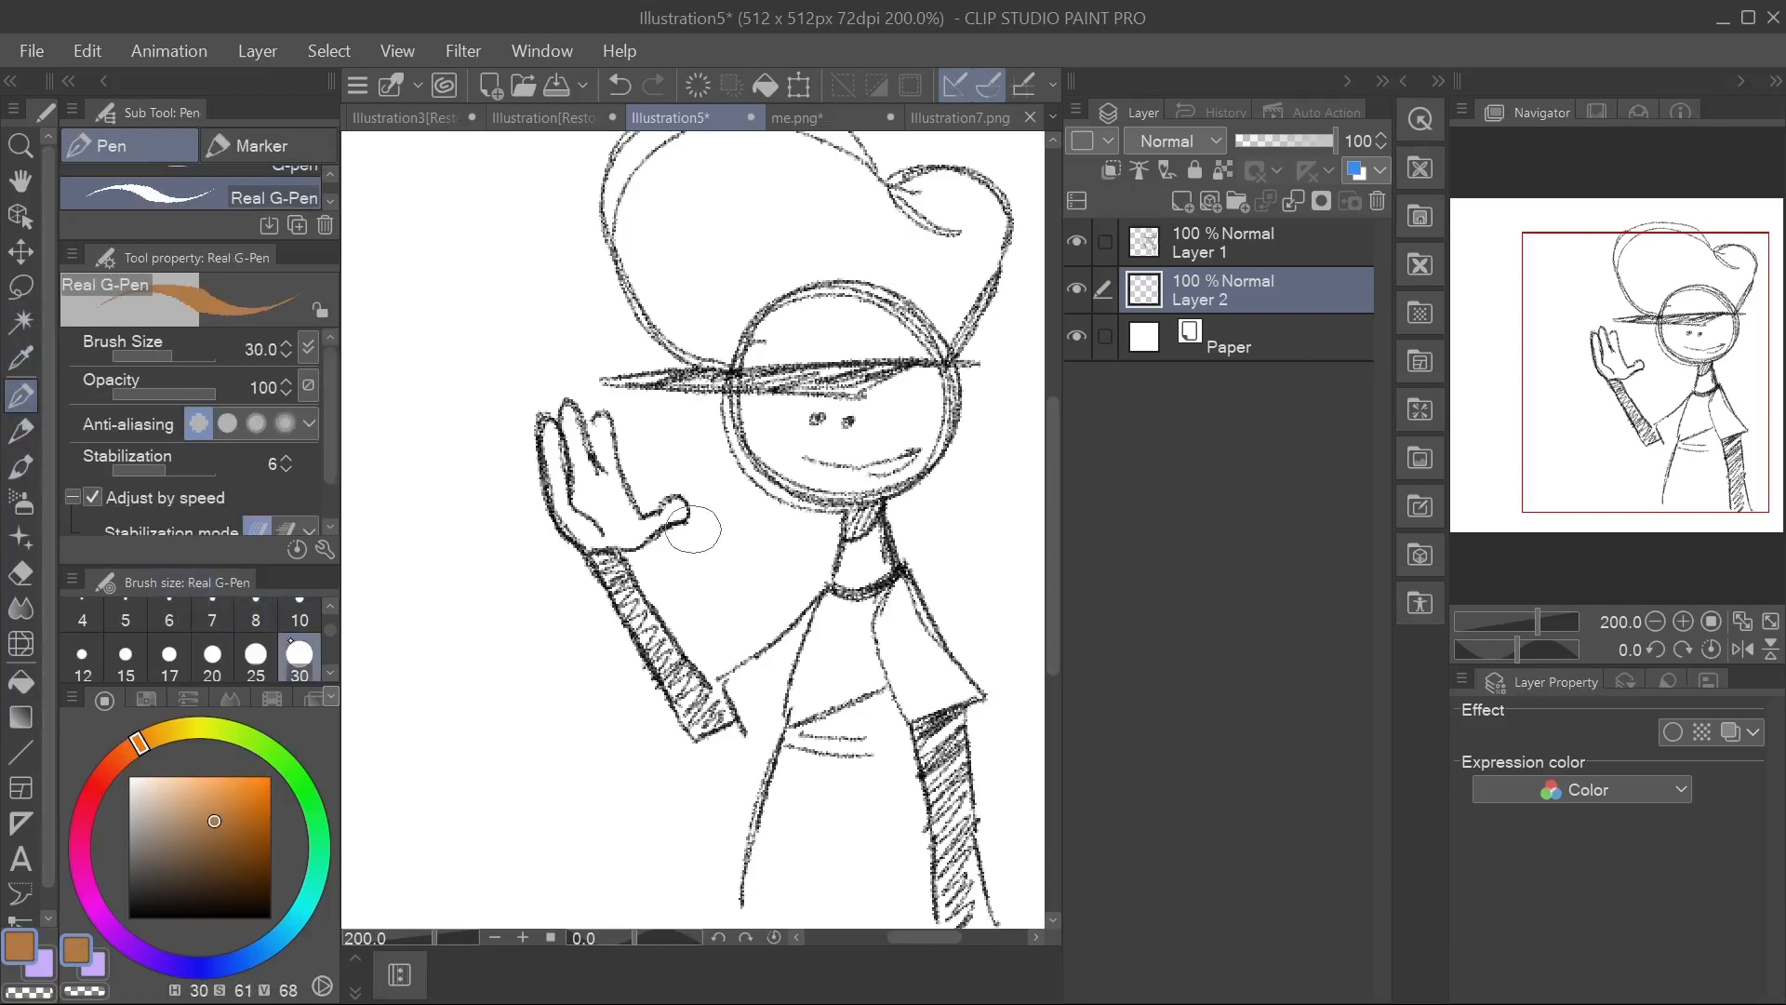
mouse_move(744, 402)
mouse_down()
mouse_move(802, 467)
mouse_move(877, 470)
mouse_move(925, 435)
mouse_move(932, 392)
mouse_move(796, 417)
mouse_up()
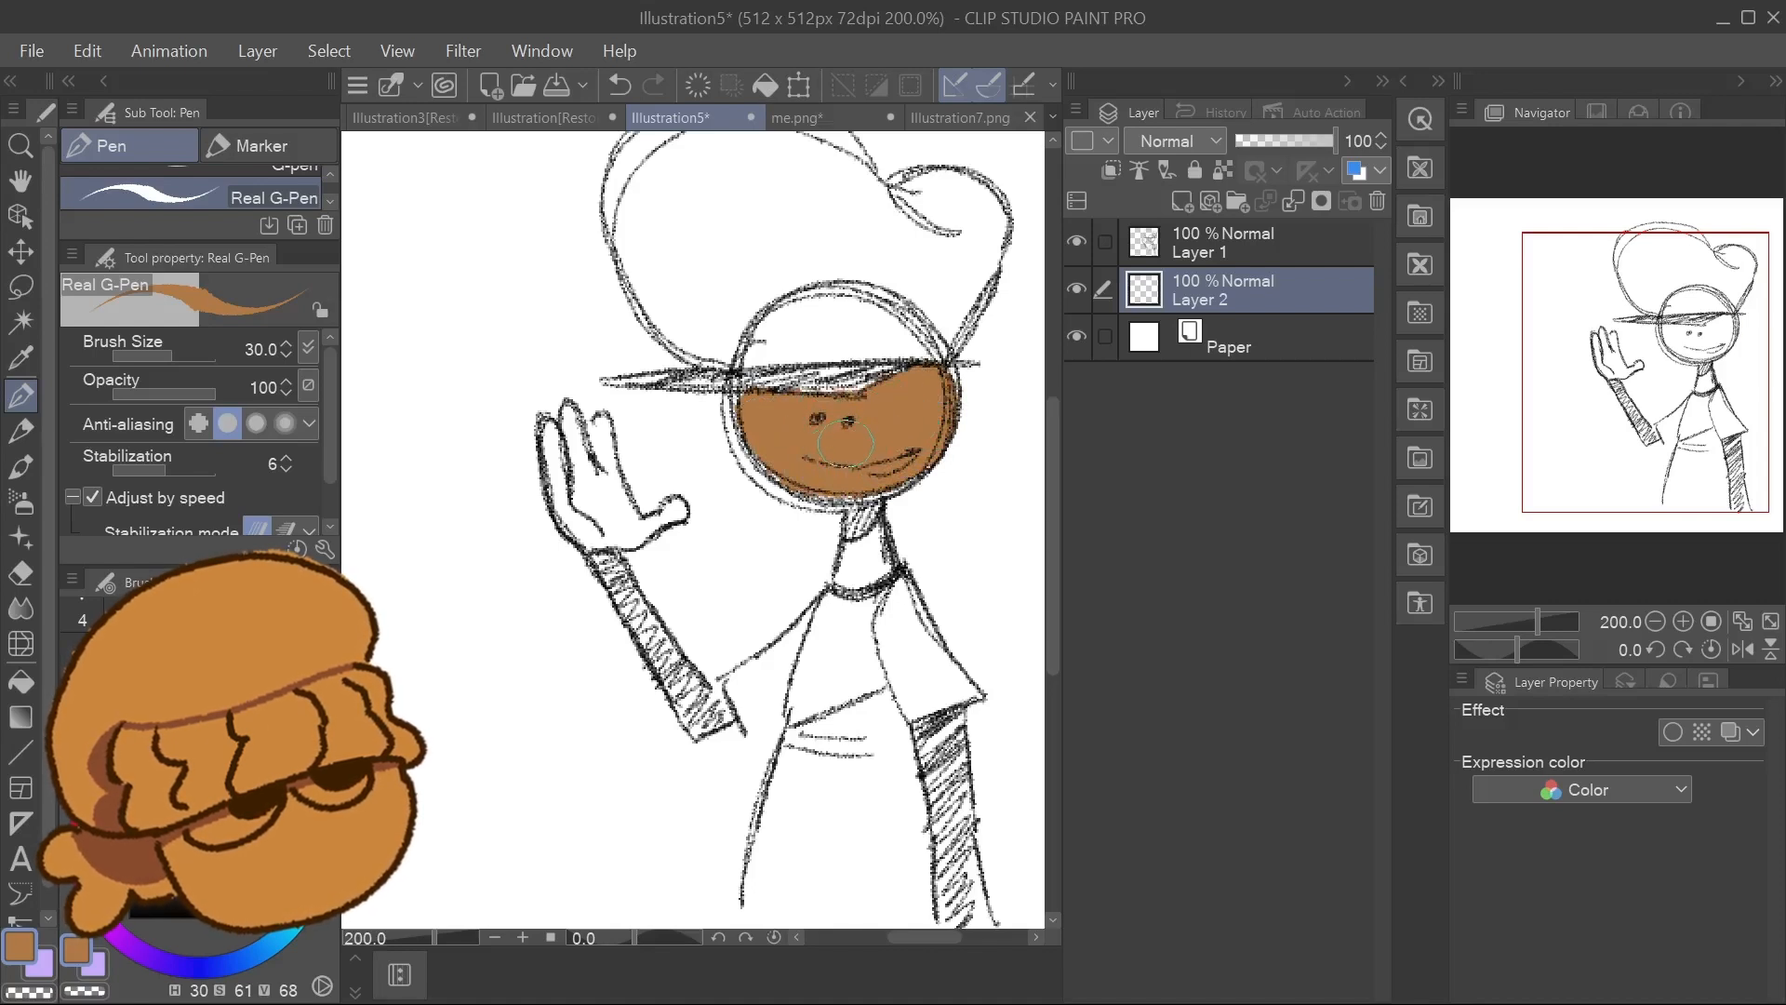
mouse_move(566, 448)
mouse_down()
mouse_move(598, 528)
mouse_move(669, 512)
mouse_move(629, 519)
mouse_move(605, 424)
mouse_up()
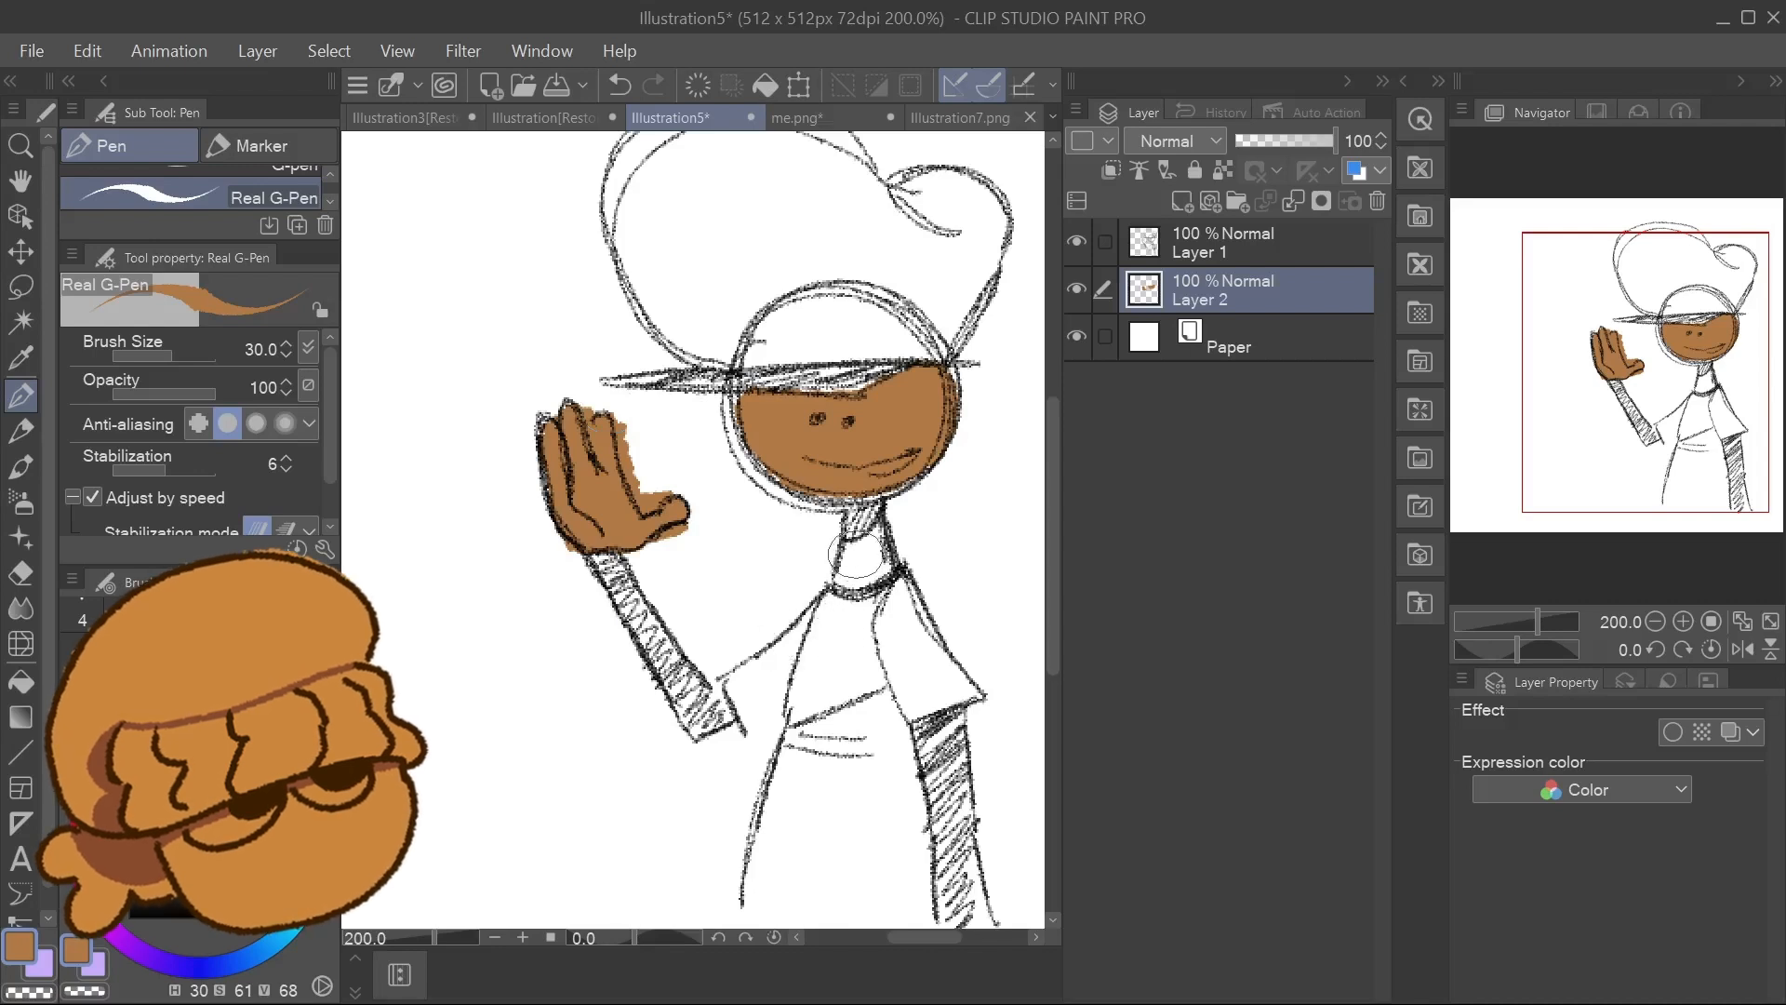
mouse_move(856, 550)
mouse_down()
mouse_move(867, 528)
mouse_move(860, 558)
mouse_move(879, 563)
mouse_up()
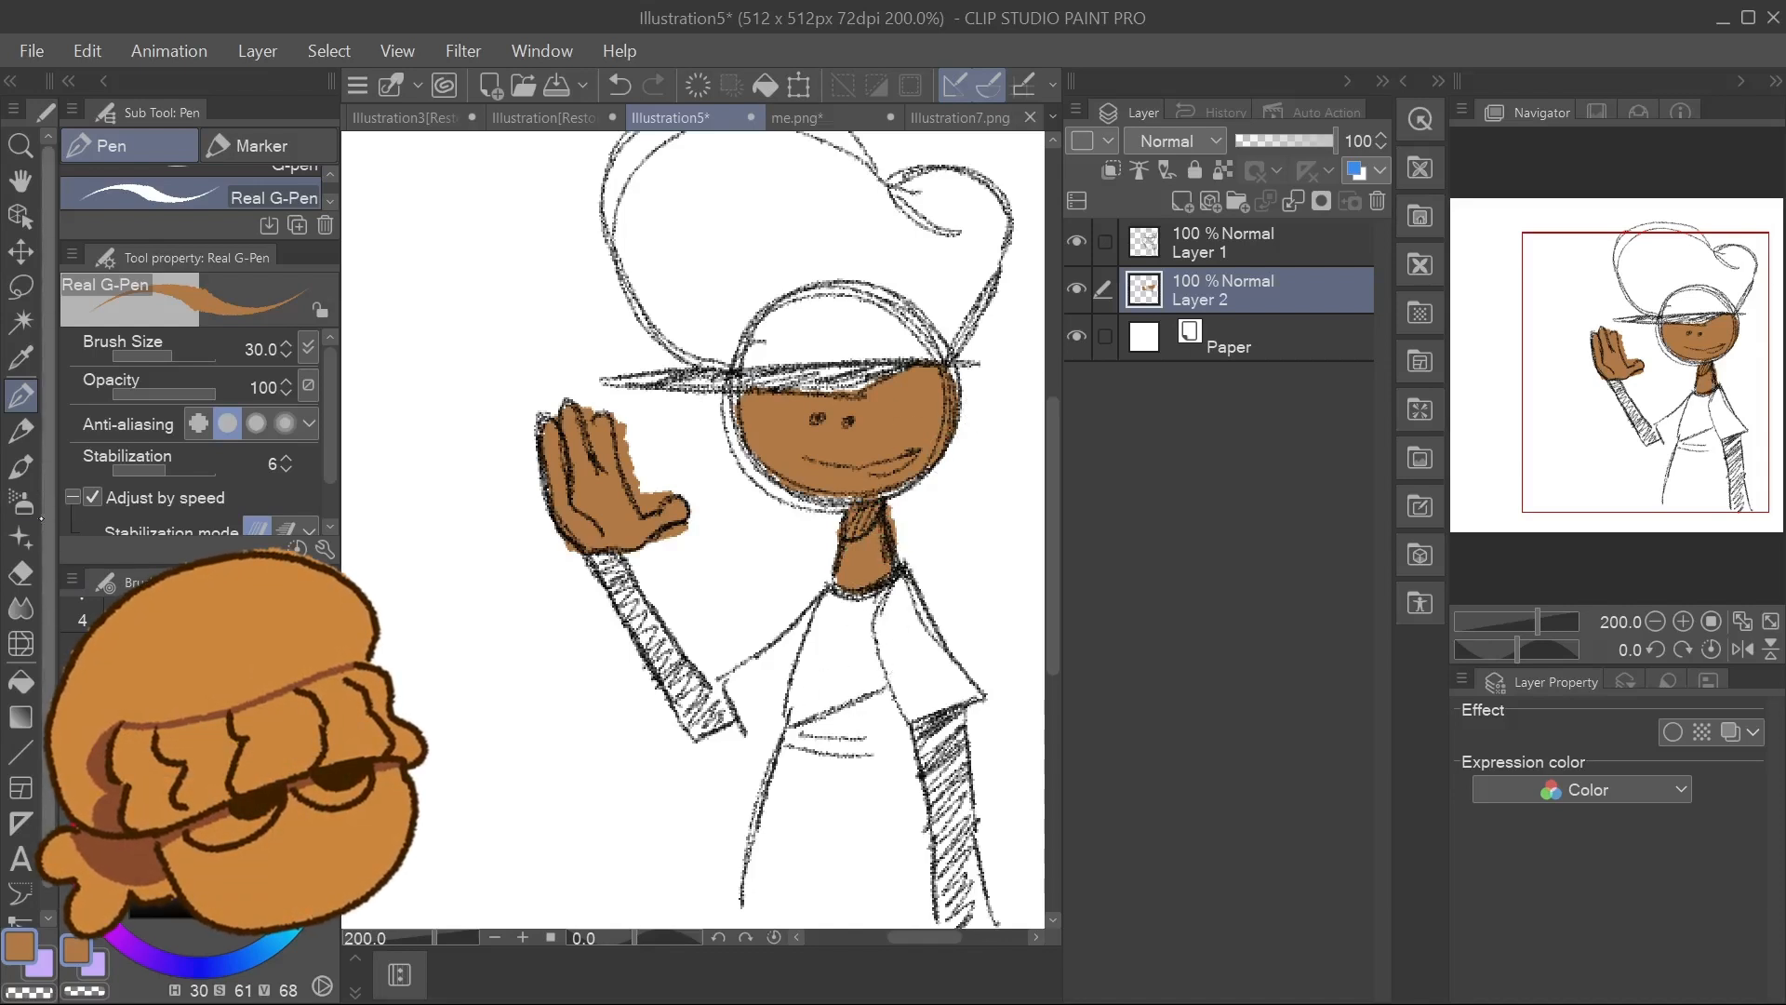
key(e)
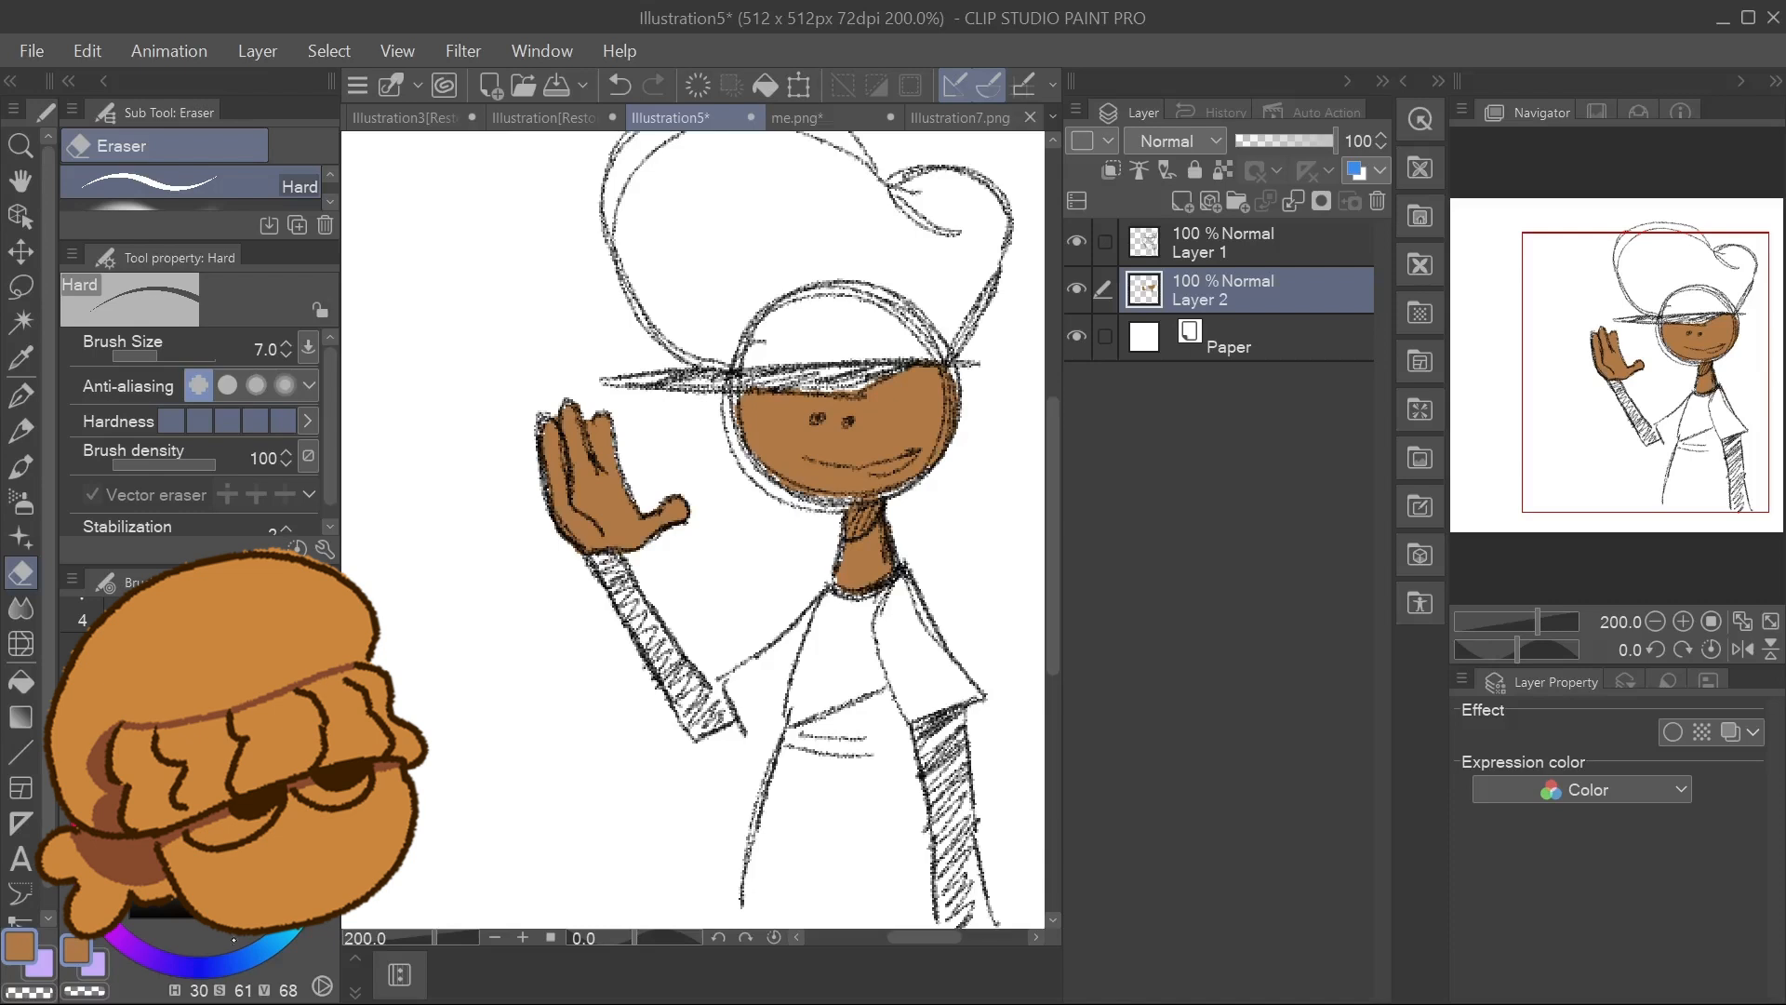
Paint both arm sleeves on Layer 2 dark violet-blue (hue 252, saturation 59, value 29) with the Real G-Pen at size 8.
drag(196, 968, 174, 964)
drag(216, 822, 212, 876)
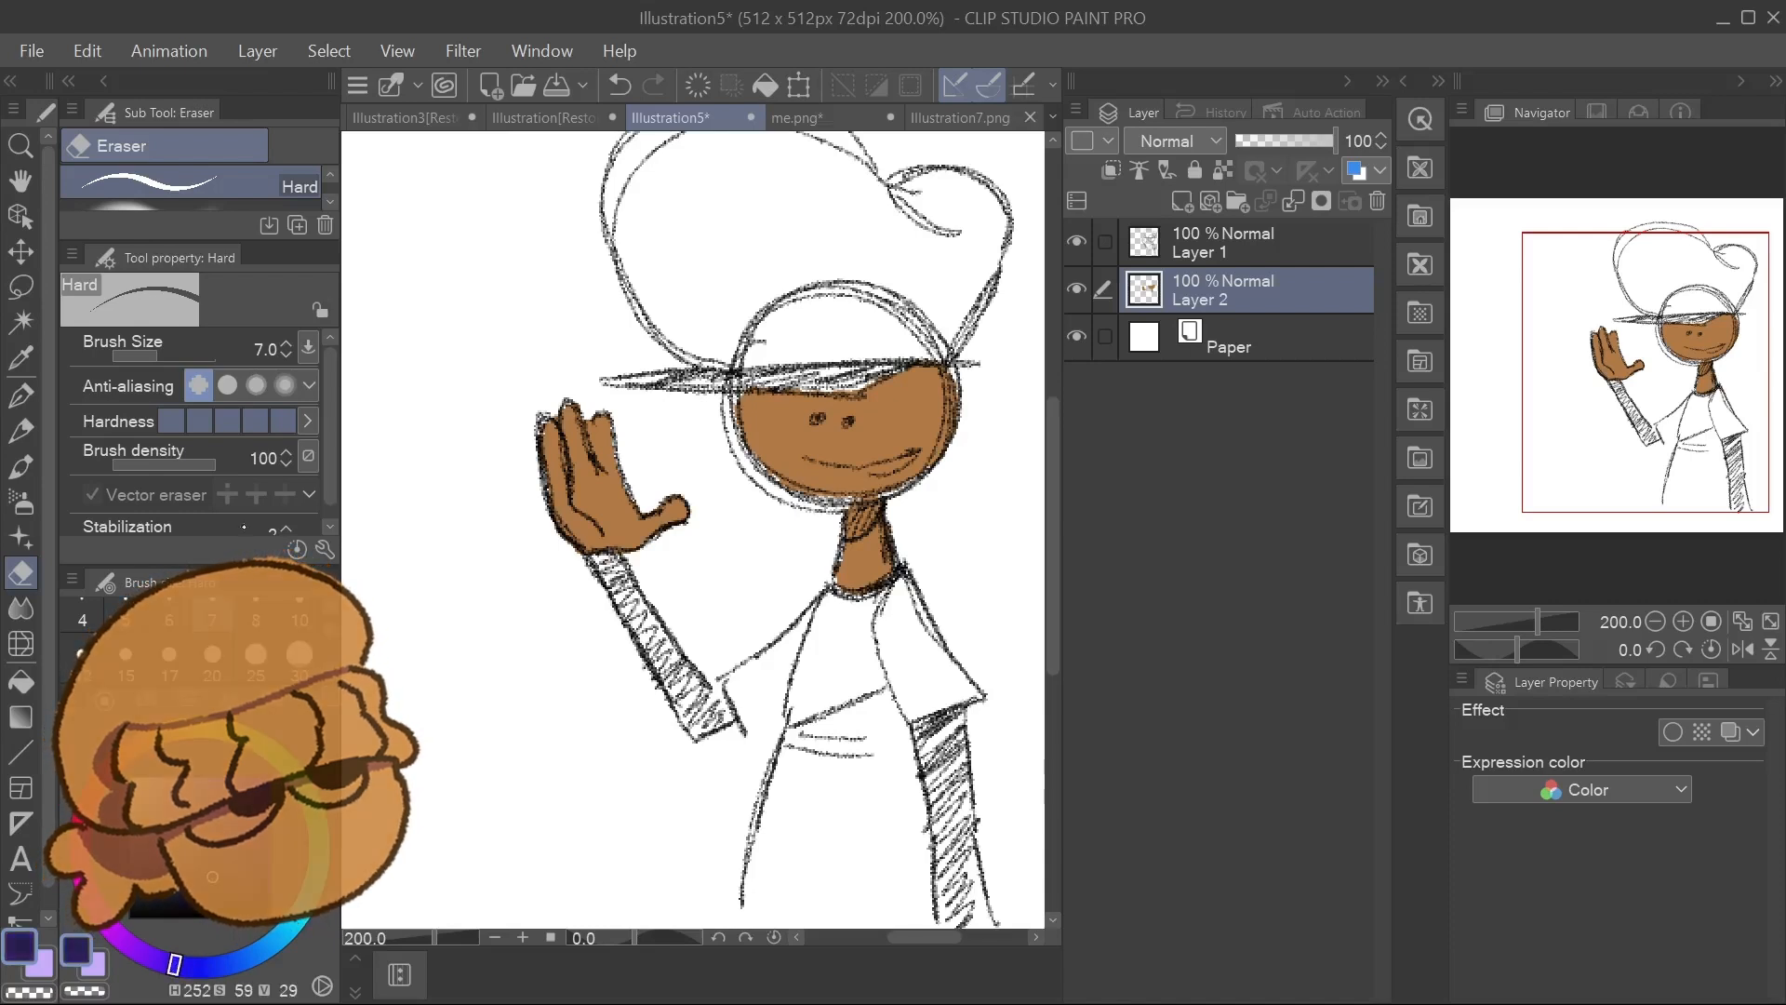
click(35, 393)
key(bracketleft)
key(bracketleft)
key(bracketleft)
key(bracketleft)
key(bracketleft)
key(bracketleft)
key(bracketleft)
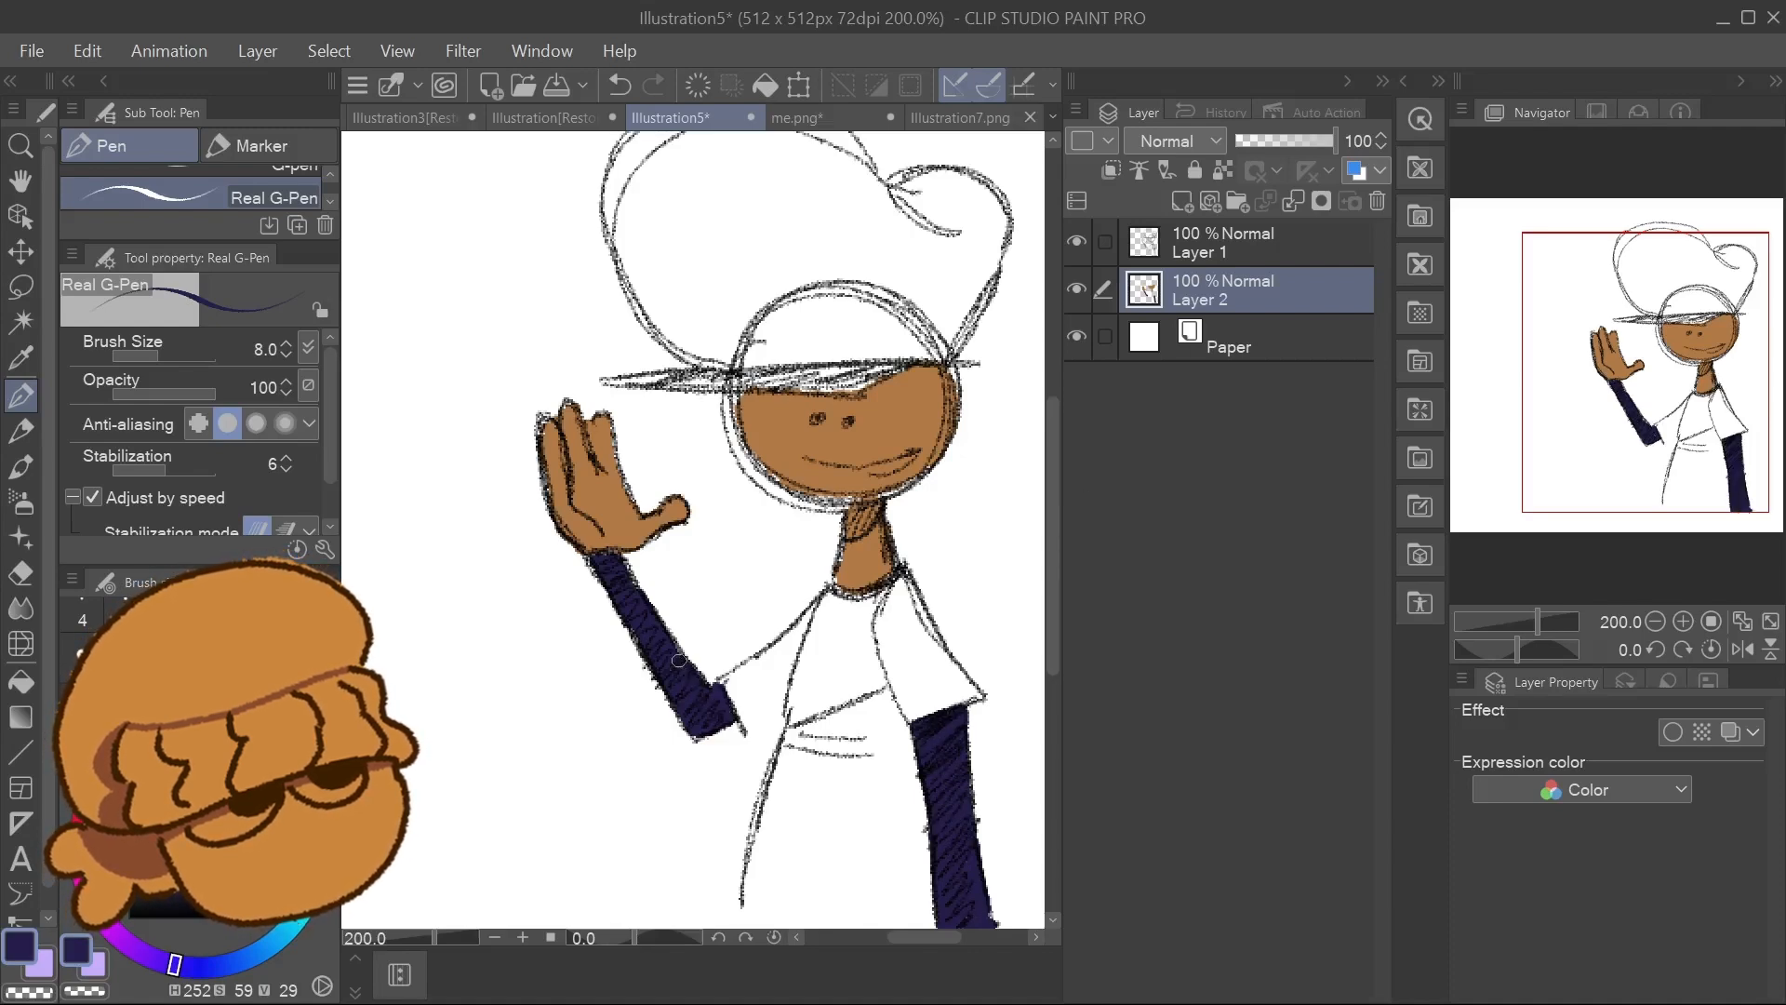
Paint the whole shirt, including both short sleeves, dark maroon (hue 355, saturation 45, value 30) on Layer 2.
click(89, 796)
click(247, 853)
mouse_move(247, 852)
mouse_down()
mouse_move(234, 877)
mouse_move(190, 876)
mouse_up()
mouse_move(735, 684)
mouse_down()
mouse_move(723, 682)
mouse_move(813, 606)
mouse_move(765, 691)
mouse_move(744, 690)
mouse_move(751, 729)
mouse_move(734, 688)
mouse_move(770, 738)
mouse_move(746, 707)
mouse_move(780, 696)
mouse_move(780, 724)
mouse_move(744, 684)
mouse_up()
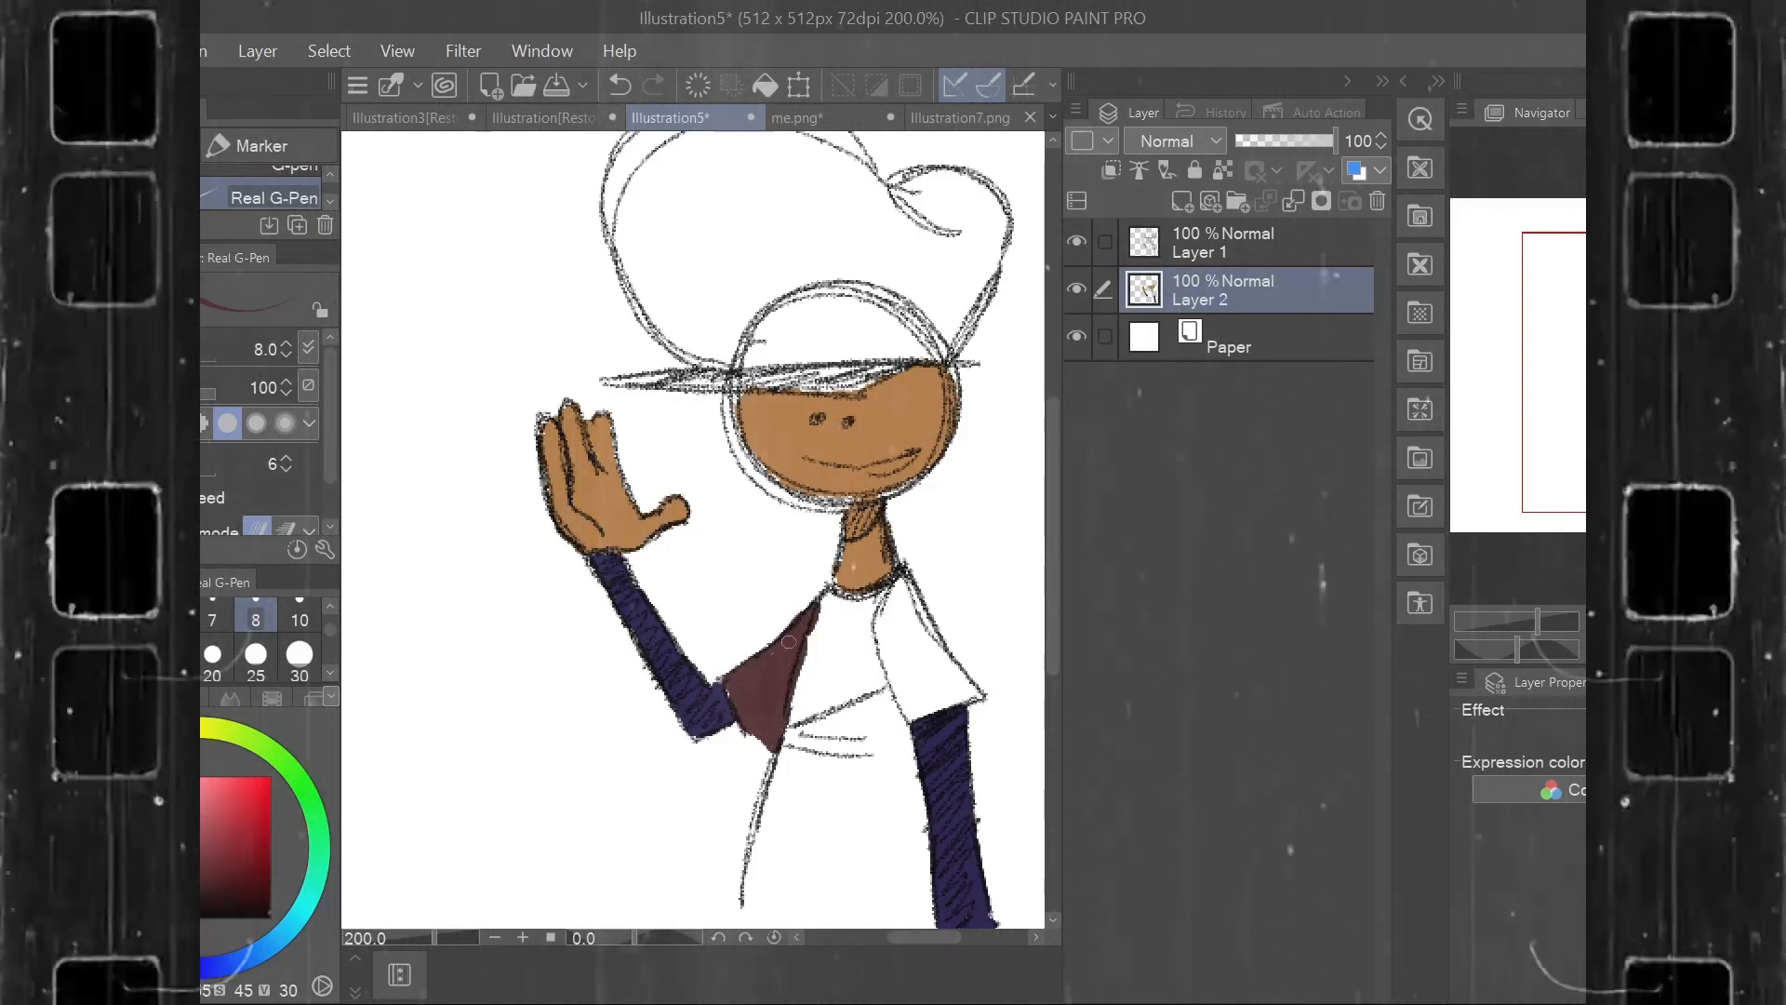
mouse_move(838, 626)
mouse_down()
mouse_move(807, 711)
mouse_move(829, 594)
mouse_move(752, 879)
mouse_up()
mouse_move(826, 693)
mouse_down()
mouse_move(752, 891)
mouse_move(854, 605)
mouse_move(822, 668)
mouse_move(805, 853)
mouse_move(869, 636)
mouse_move(835, 607)
mouse_move(854, 698)
mouse_move(811, 837)
mouse_move(865, 693)
mouse_move(784, 907)
mouse_move(916, 600)
mouse_move(812, 912)
mouse_move(875, 753)
mouse_move(886, 849)
mouse_move(895, 725)
mouse_move(923, 879)
mouse_move(870, 819)
mouse_move(851, 870)
mouse_move(839, 850)
mouse_move(860, 806)
mouse_move(827, 886)
mouse_move(865, 910)
mouse_move(925, 888)
mouse_move(913, 870)
mouse_move(894, 888)
mouse_move(874, 872)
mouse_move(842, 901)
mouse_move(864, 886)
mouse_up()
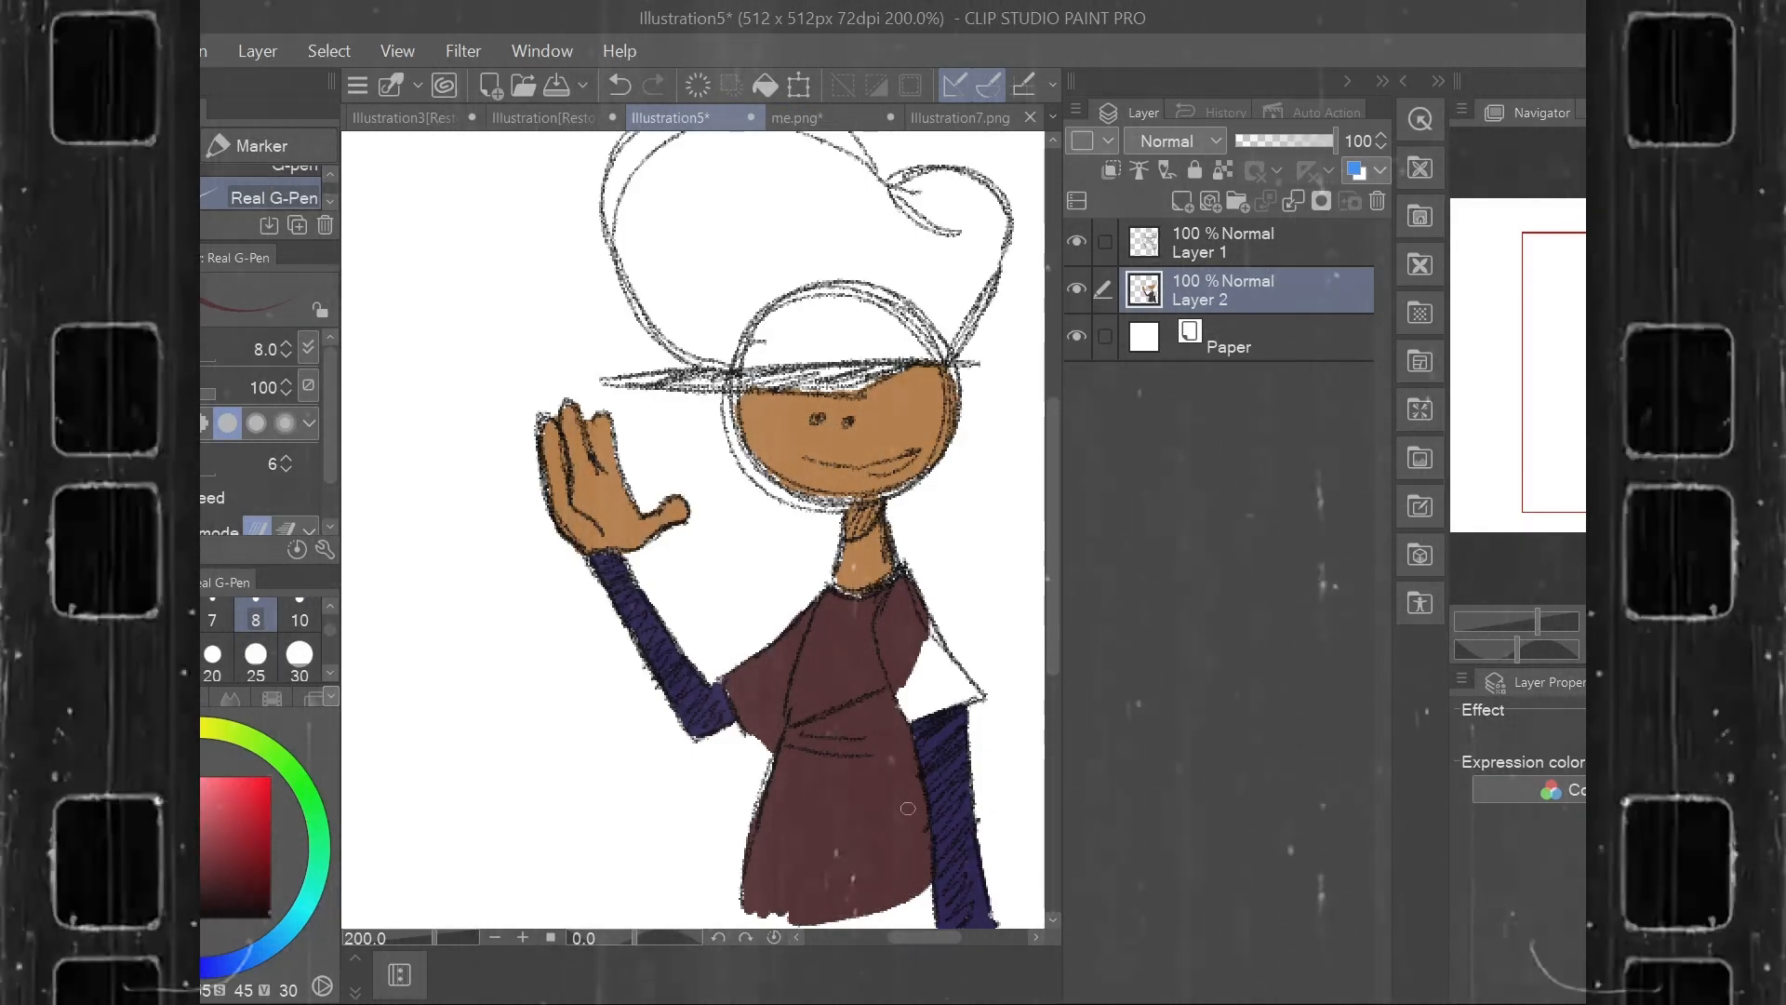
mouse_move(914, 714)
mouse_down()
mouse_move(975, 694)
mouse_move(932, 638)
mouse_move(945, 680)
mouse_move(914, 703)
mouse_move(956, 692)
mouse_move(923, 656)
mouse_up()
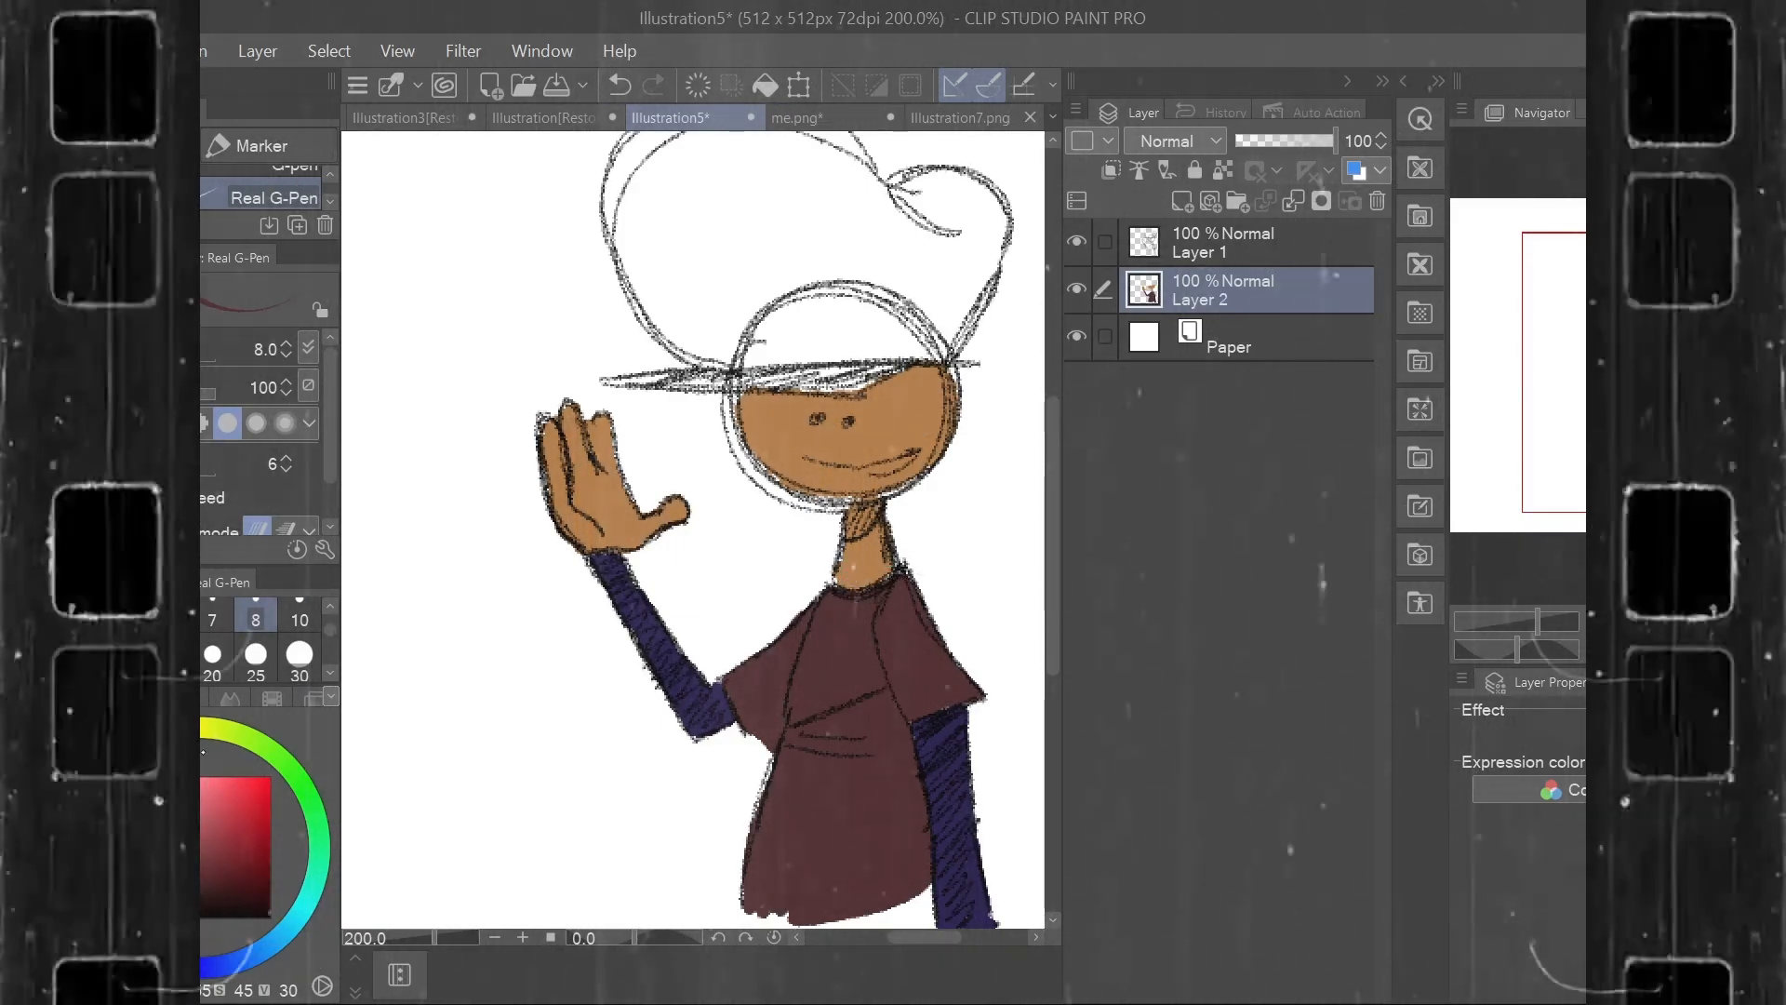
Fill the large hat with the same dark maroon using the Real G-Pen at brush size 30.
scroll(693, 530, up, 3)
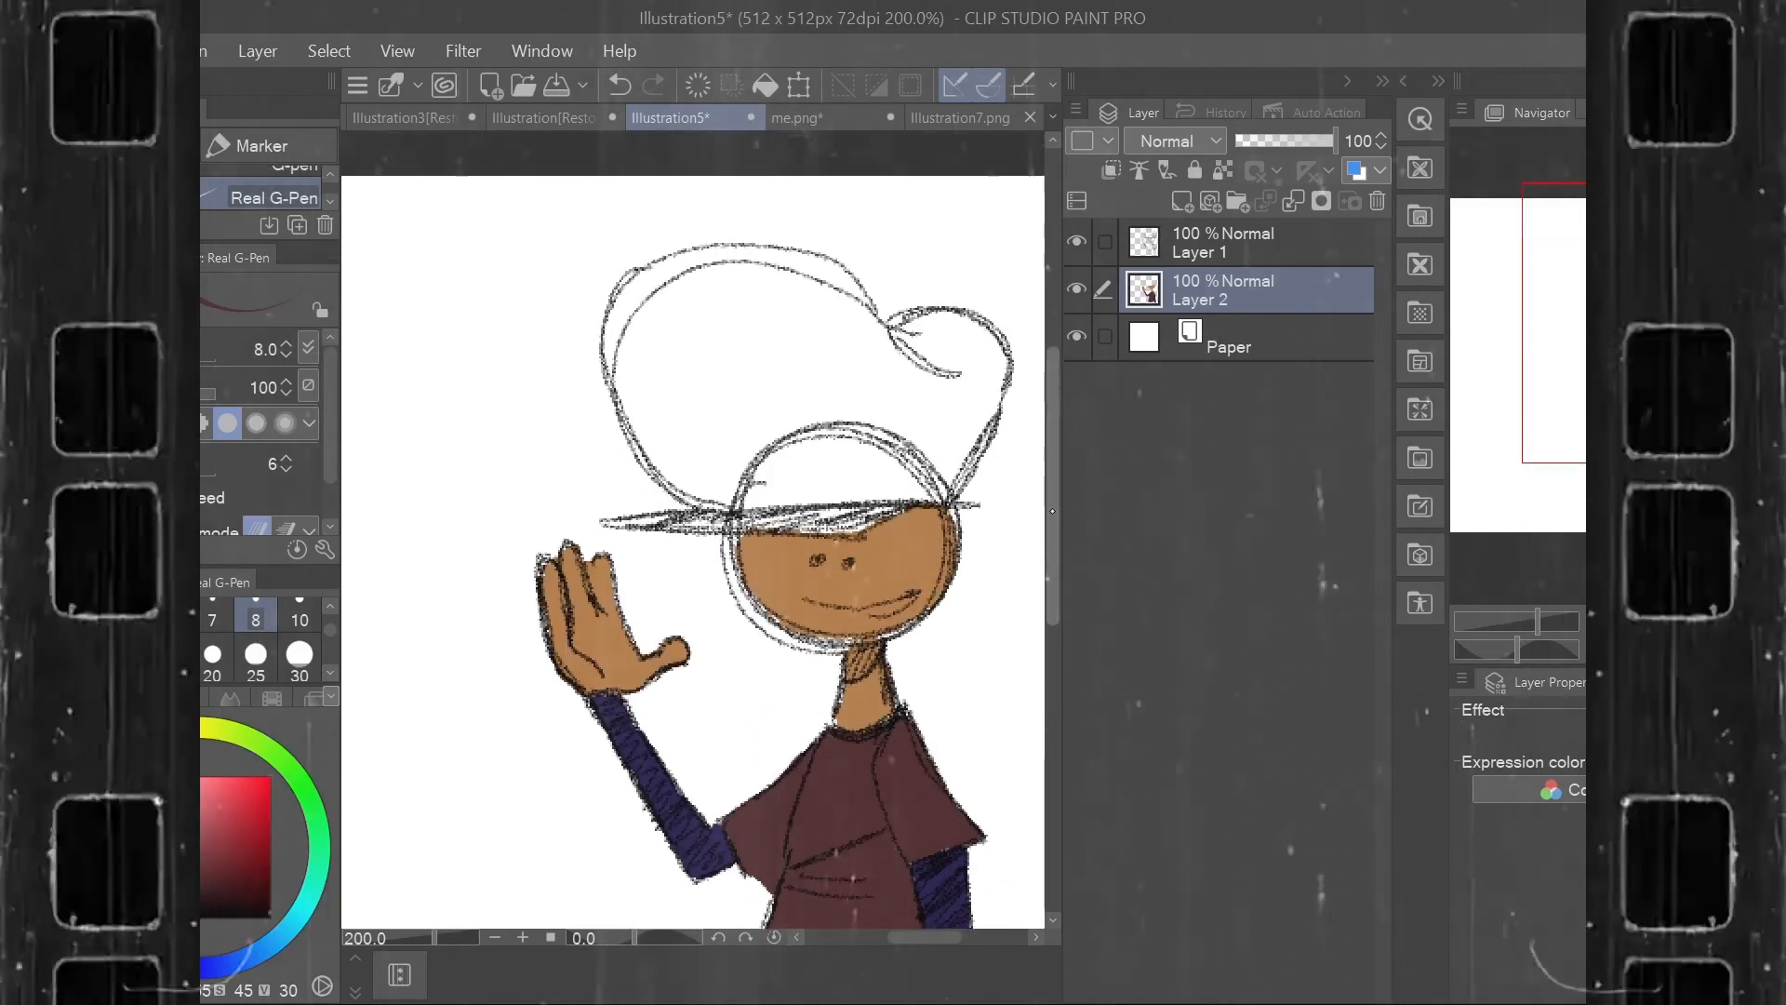
click(300, 654)
mouse_move(678, 439)
mouse_down()
mouse_move(662, 400)
mouse_move(681, 372)
mouse_move(731, 479)
mouse_move(694, 472)
mouse_move(648, 408)
mouse_move(637, 297)
mouse_move(653, 279)
mouse_move(635, 322)
mouse_move(662, 437)
mouse_move(734, 483)
mouse_move(933, 482)
mouse_move(974, 345)
mouse_move(979, 388)
mouse_move(956, 445)
mouse_move(984, 366)
mouse_move(971, 339)
mouse_move(922, 332)
mouse_move(924, 403)
mouse_move(878, 466)
mouse_move(763, 457)
mouse_move(751, 391)
mouse_move(849, 429)
mouse_move(742, 414)
mouse_move(701, 365)
mouse_move(718, 270)
mouse_move(667, 274)
mouse_move(748, 262)
mouse_move(867, 316)
mouse_move(893, 369)
mouse_move(843, 385)
mouse_move(865, 395)
mouse_move(816, 353)
mouse_move(749, 387)
mouse_move(749, 364)
mouse_move(790, 361)
mouse_move(713, 332)
mouse_up()
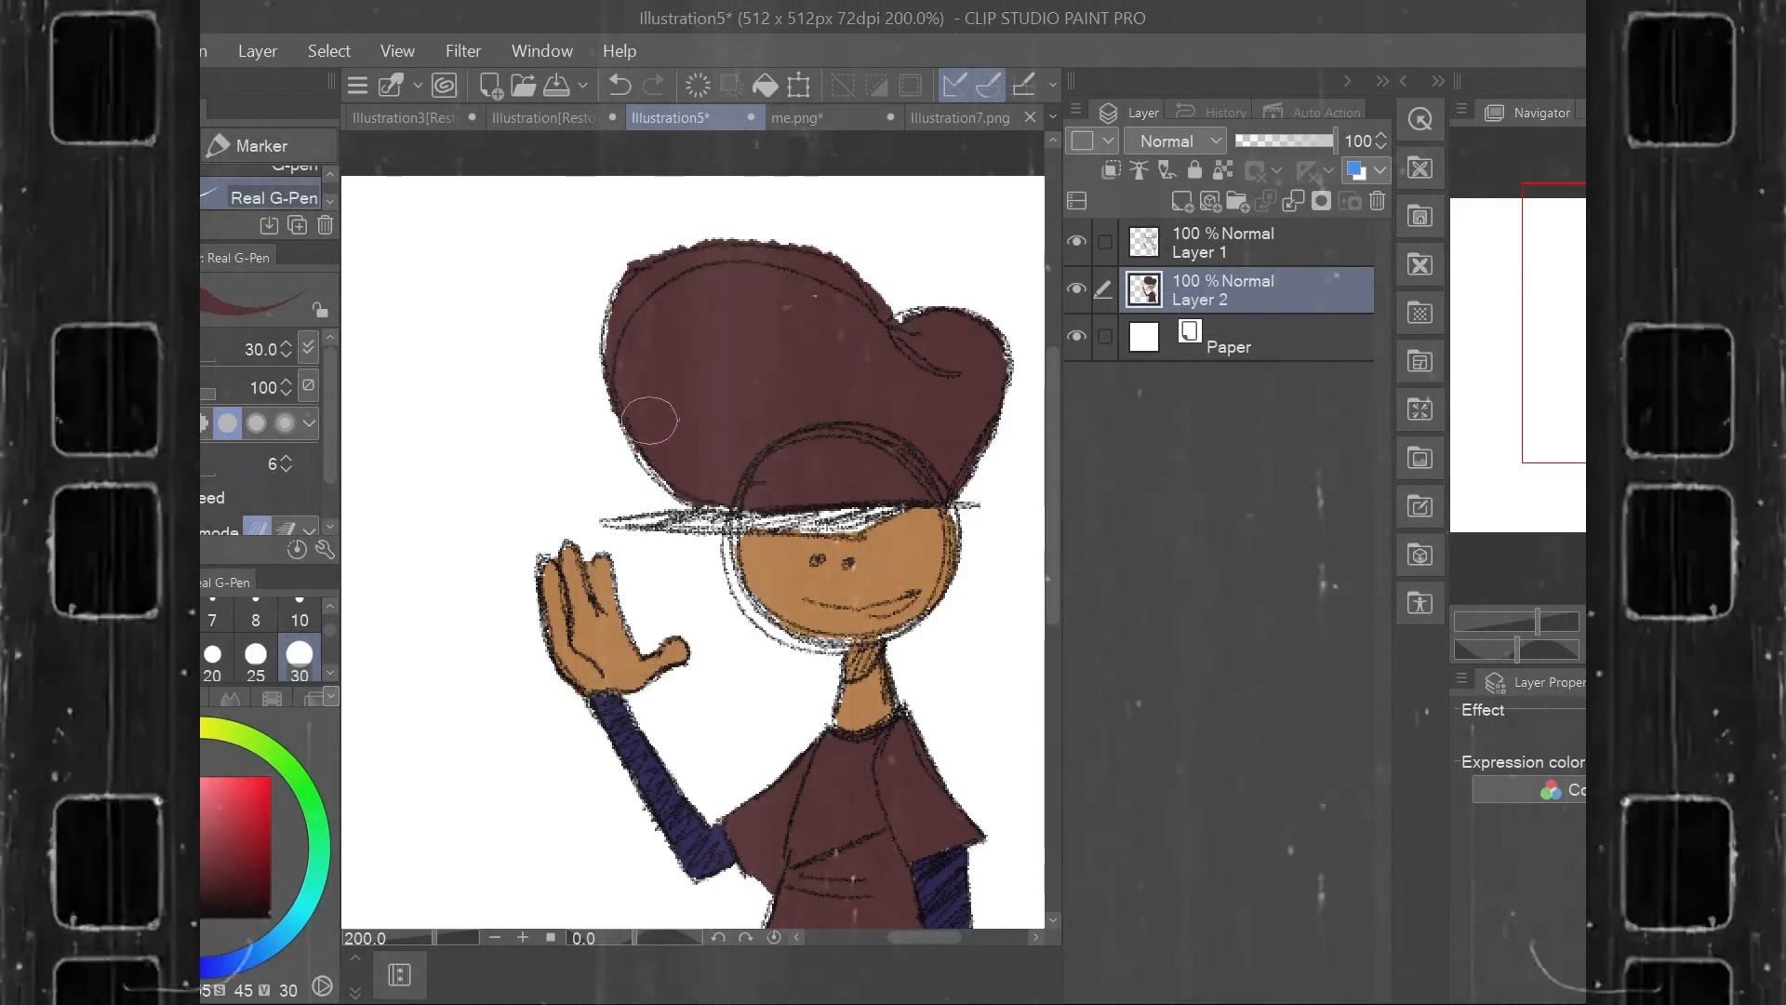
Sample the arm's violet-blue and paint the hat's brim with the Real G-Pen at size 8.
key(i)
click(668, 770)
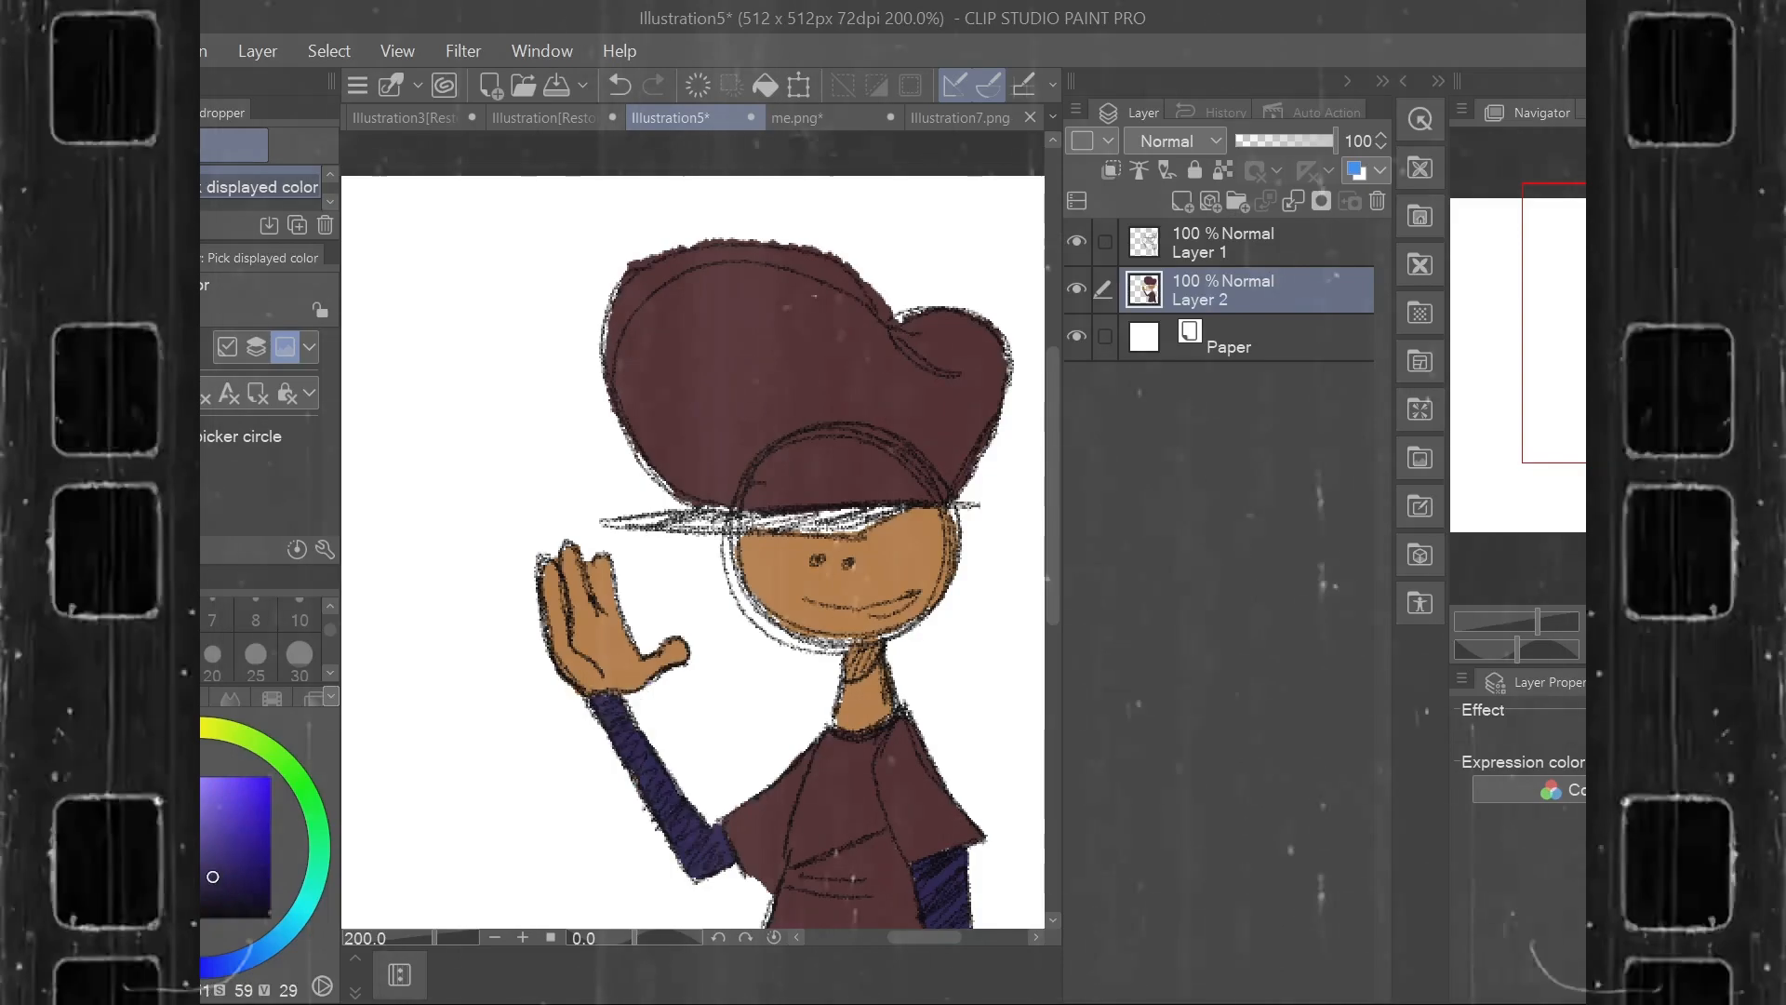
key(p)
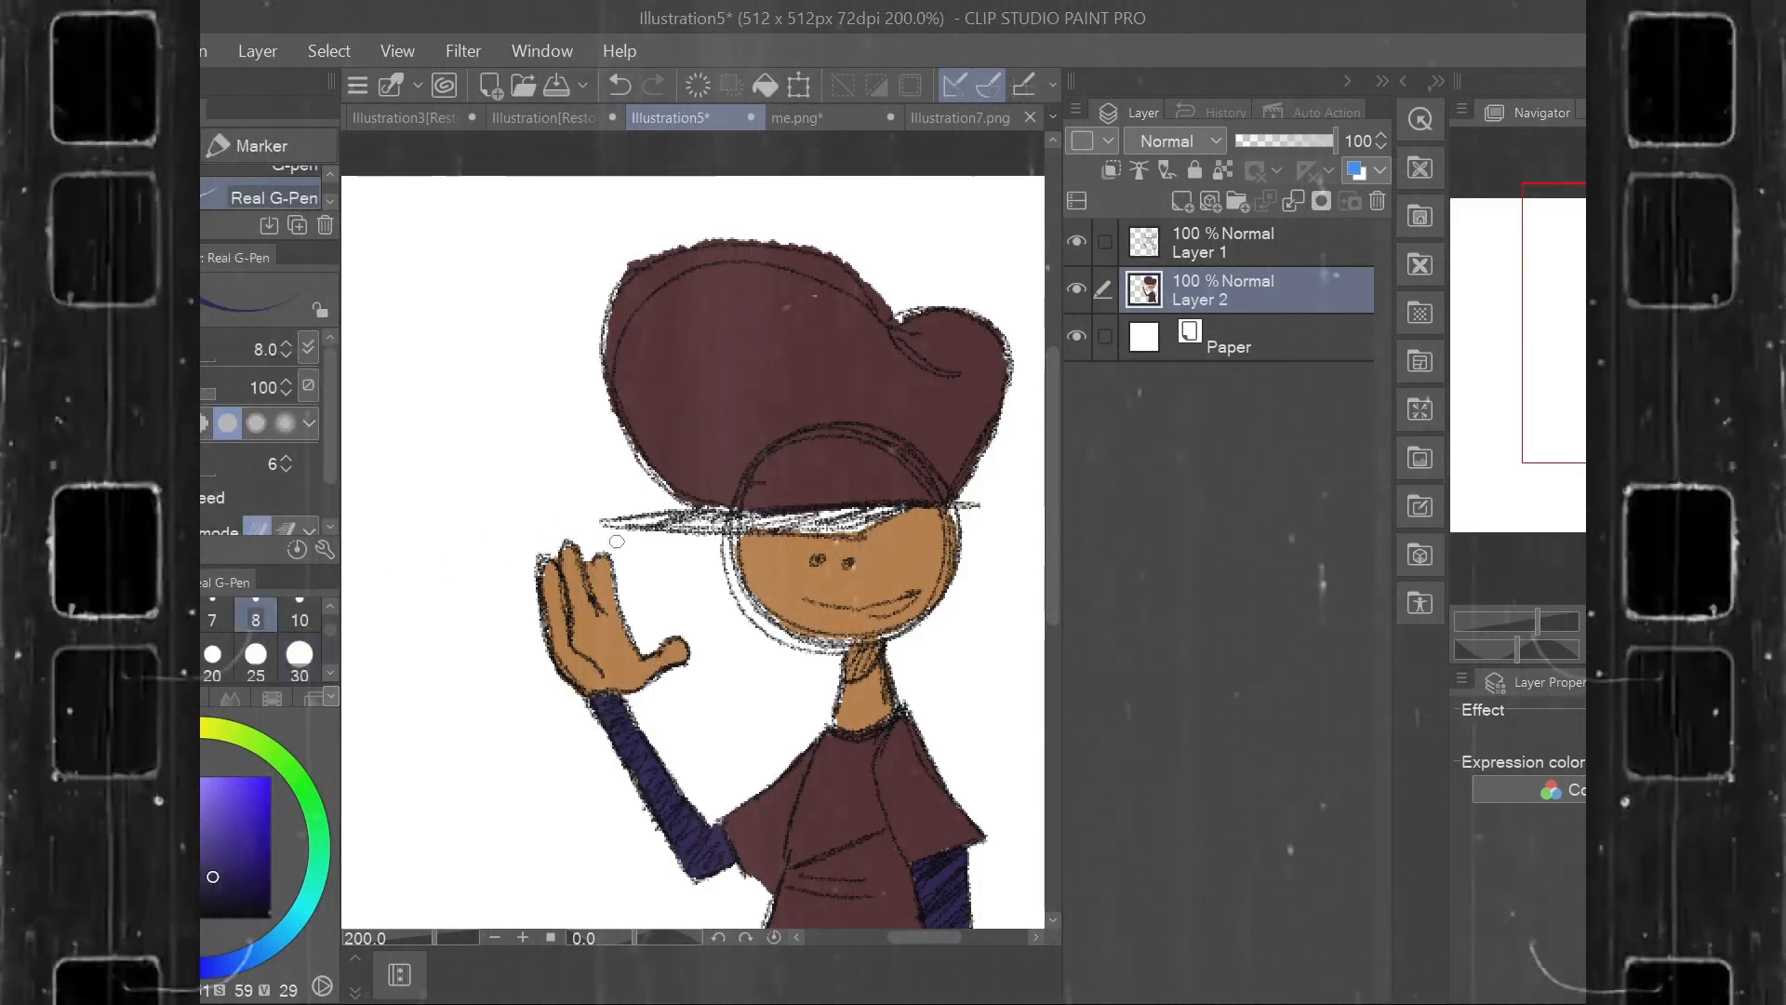
mouse_move(600, 524)
mouse_down()
mouse_move(870, 511)
mouse_move(752, 527)
mouse_up()
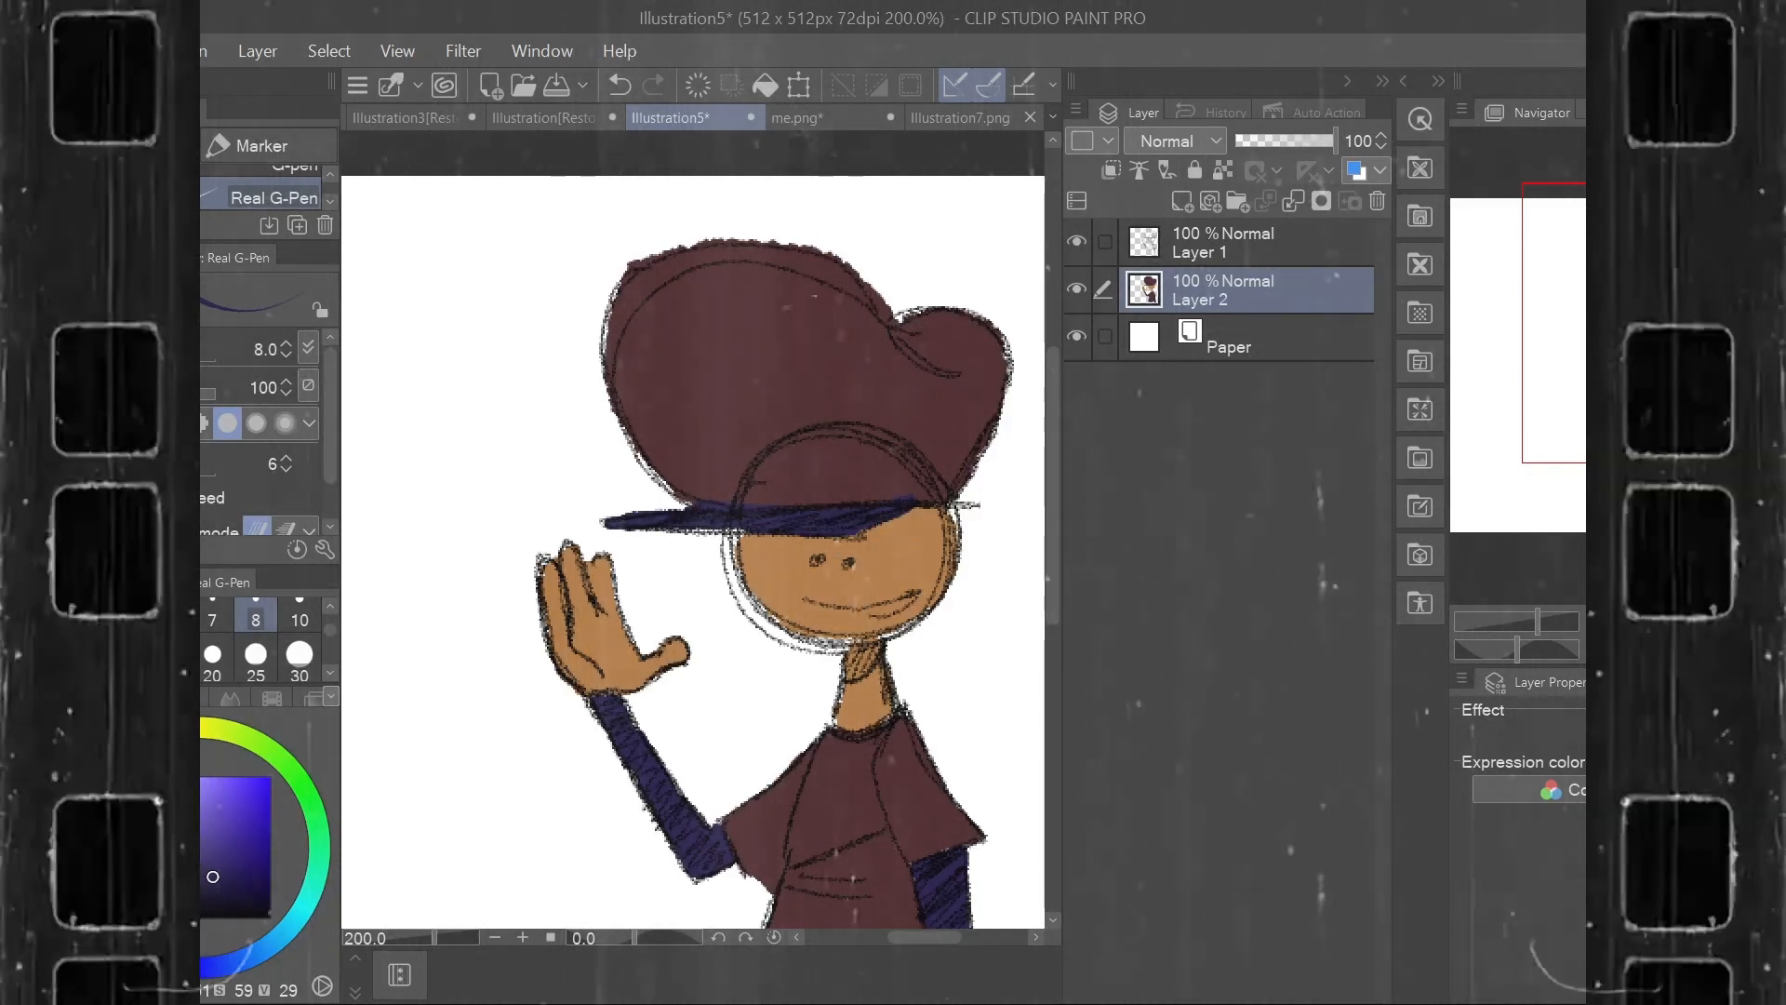
Sample the hat's maroon and add a new layer directly above Layer 2.
alt+click(758, 346)
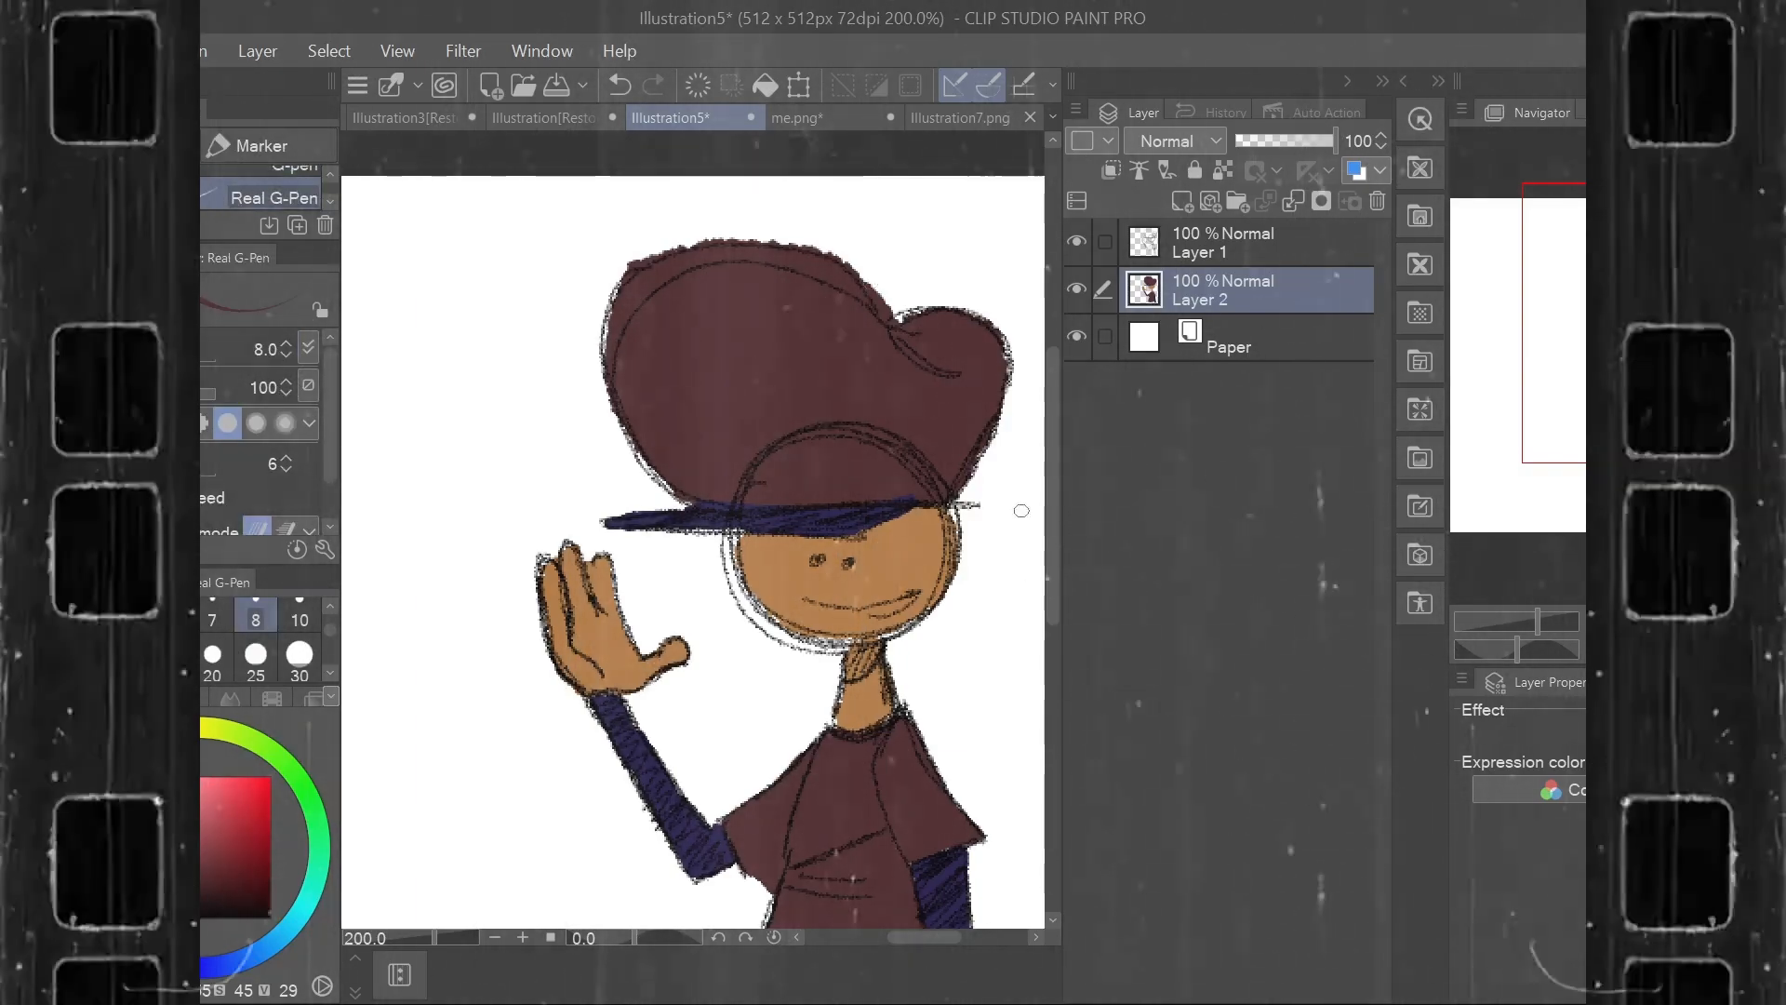
drag(1052, 547, 1052, 626)
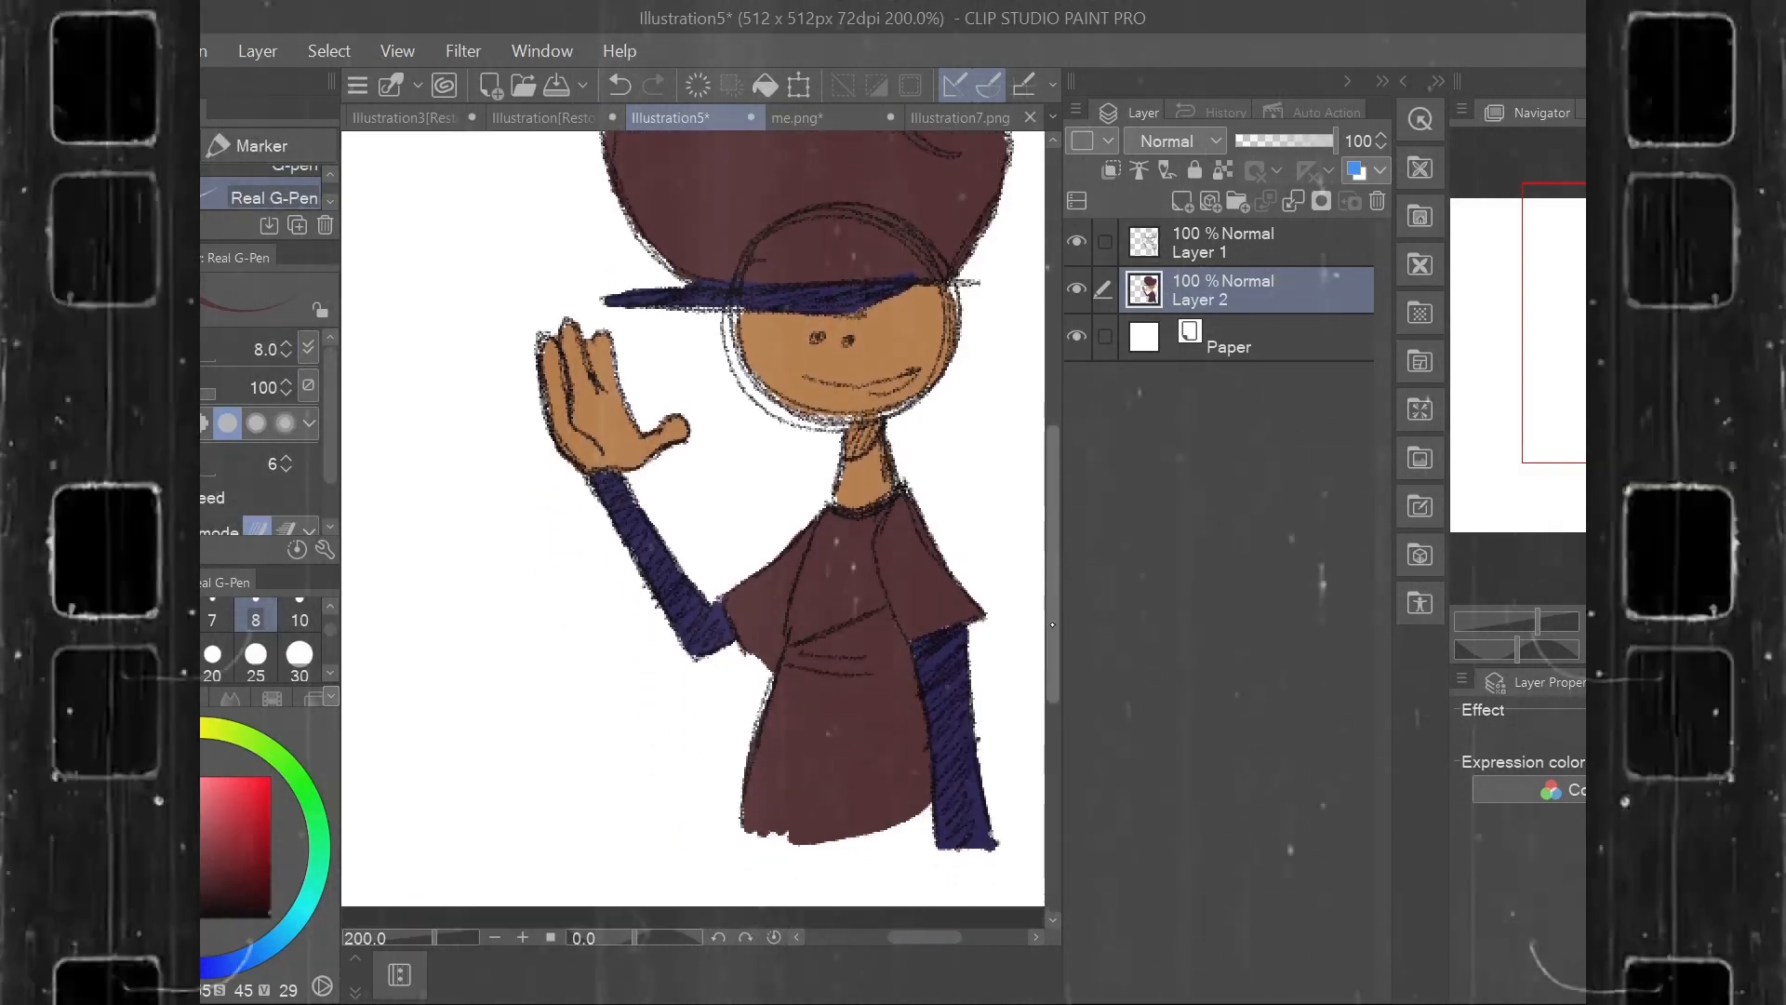
scroll(1052, 626, up, 4)
scroll(1049, 609, down, 1)
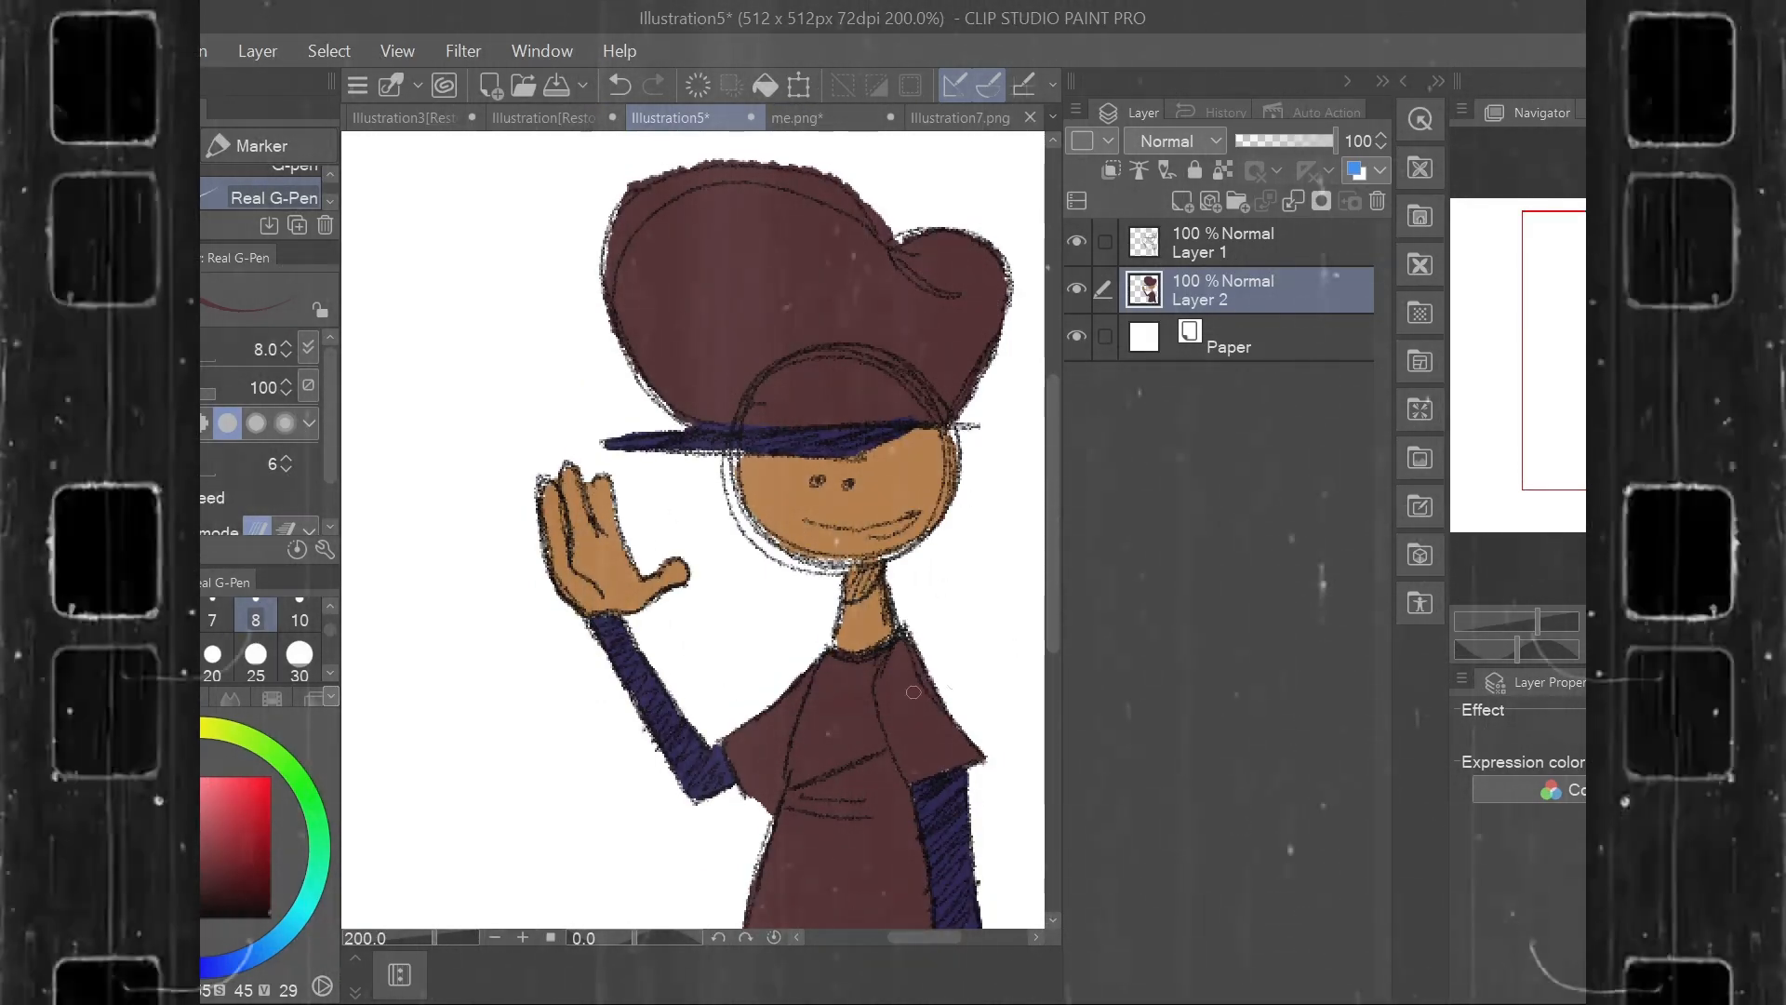
click(1183, 201)
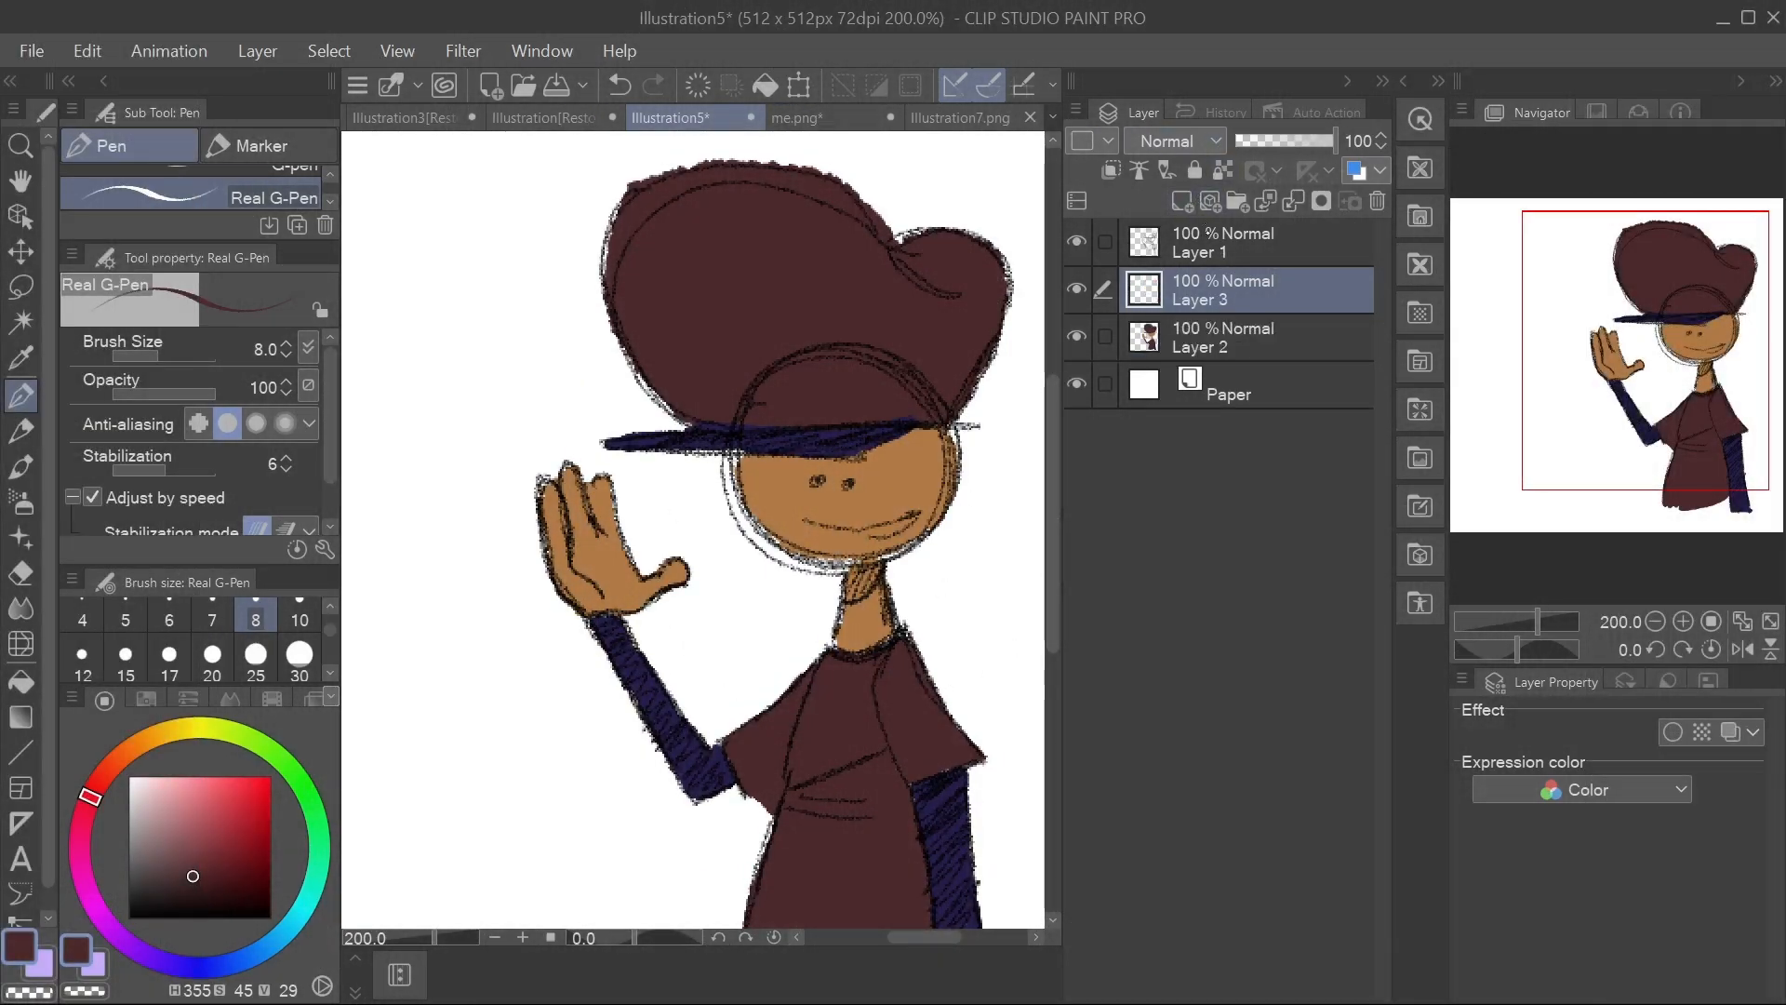
Darken the sampled skin color to hue 20, saturation 55, value 48 and paint a shadow across the upper face beneath the brim on Layer 3.
key(i)
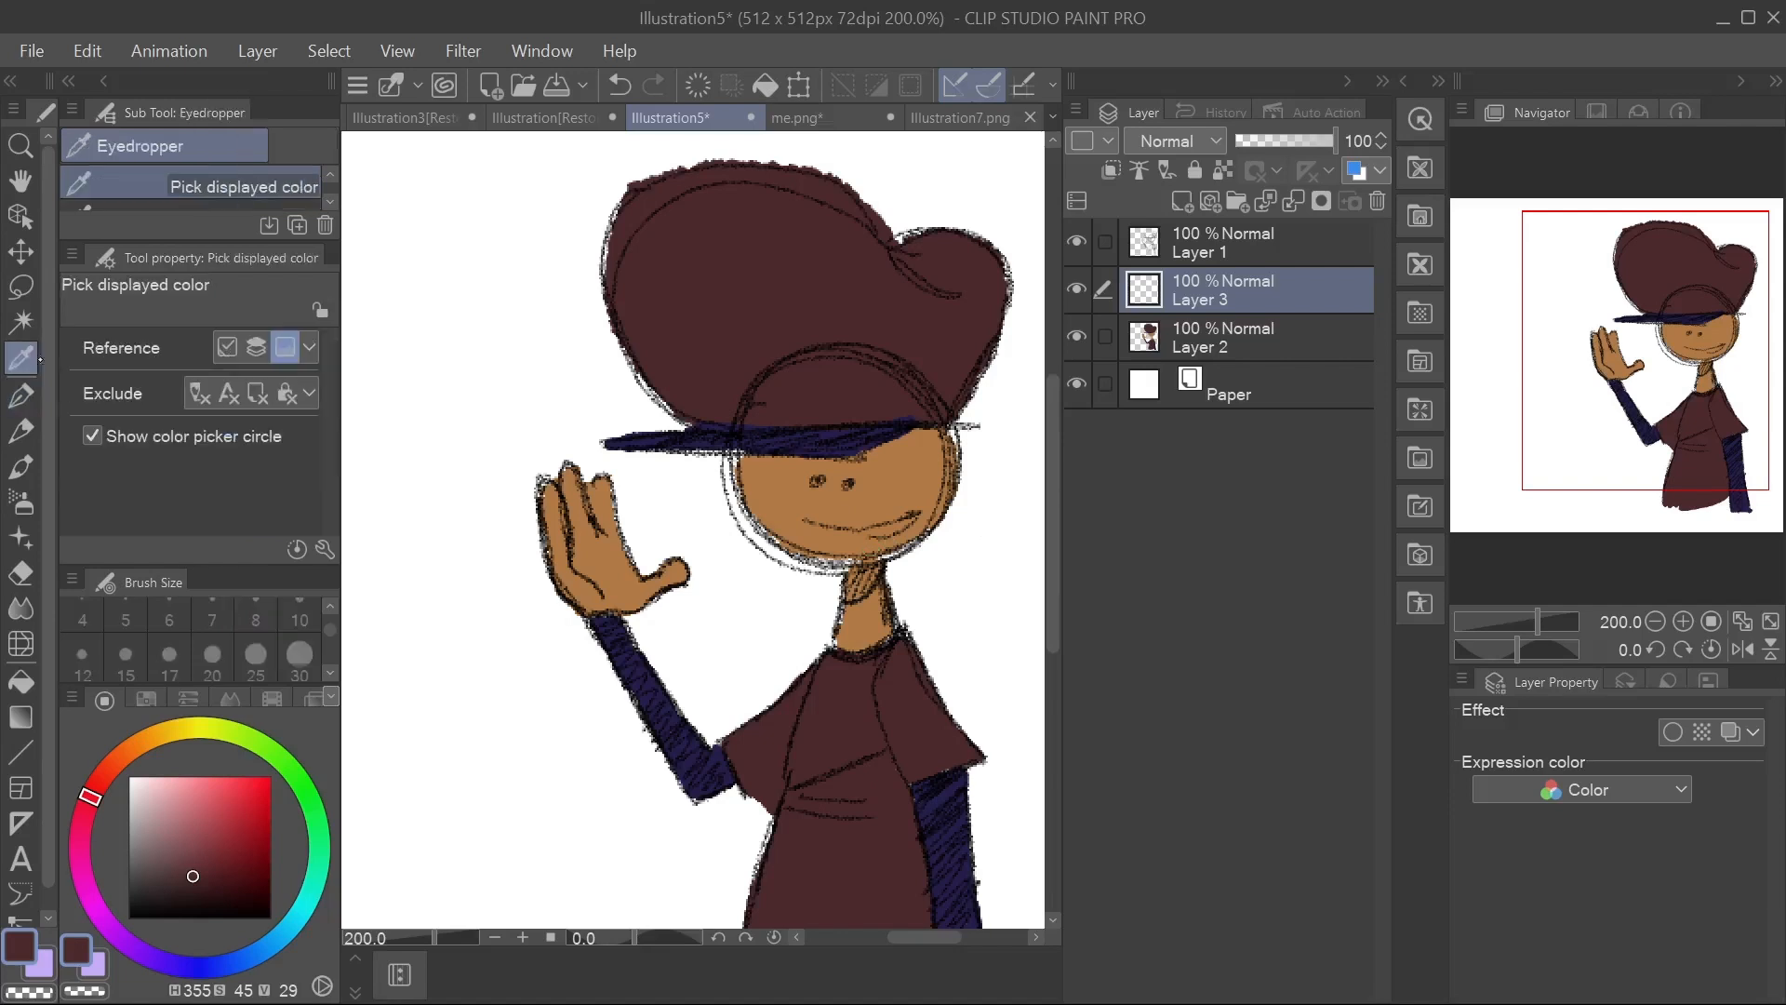
click(795, 529)
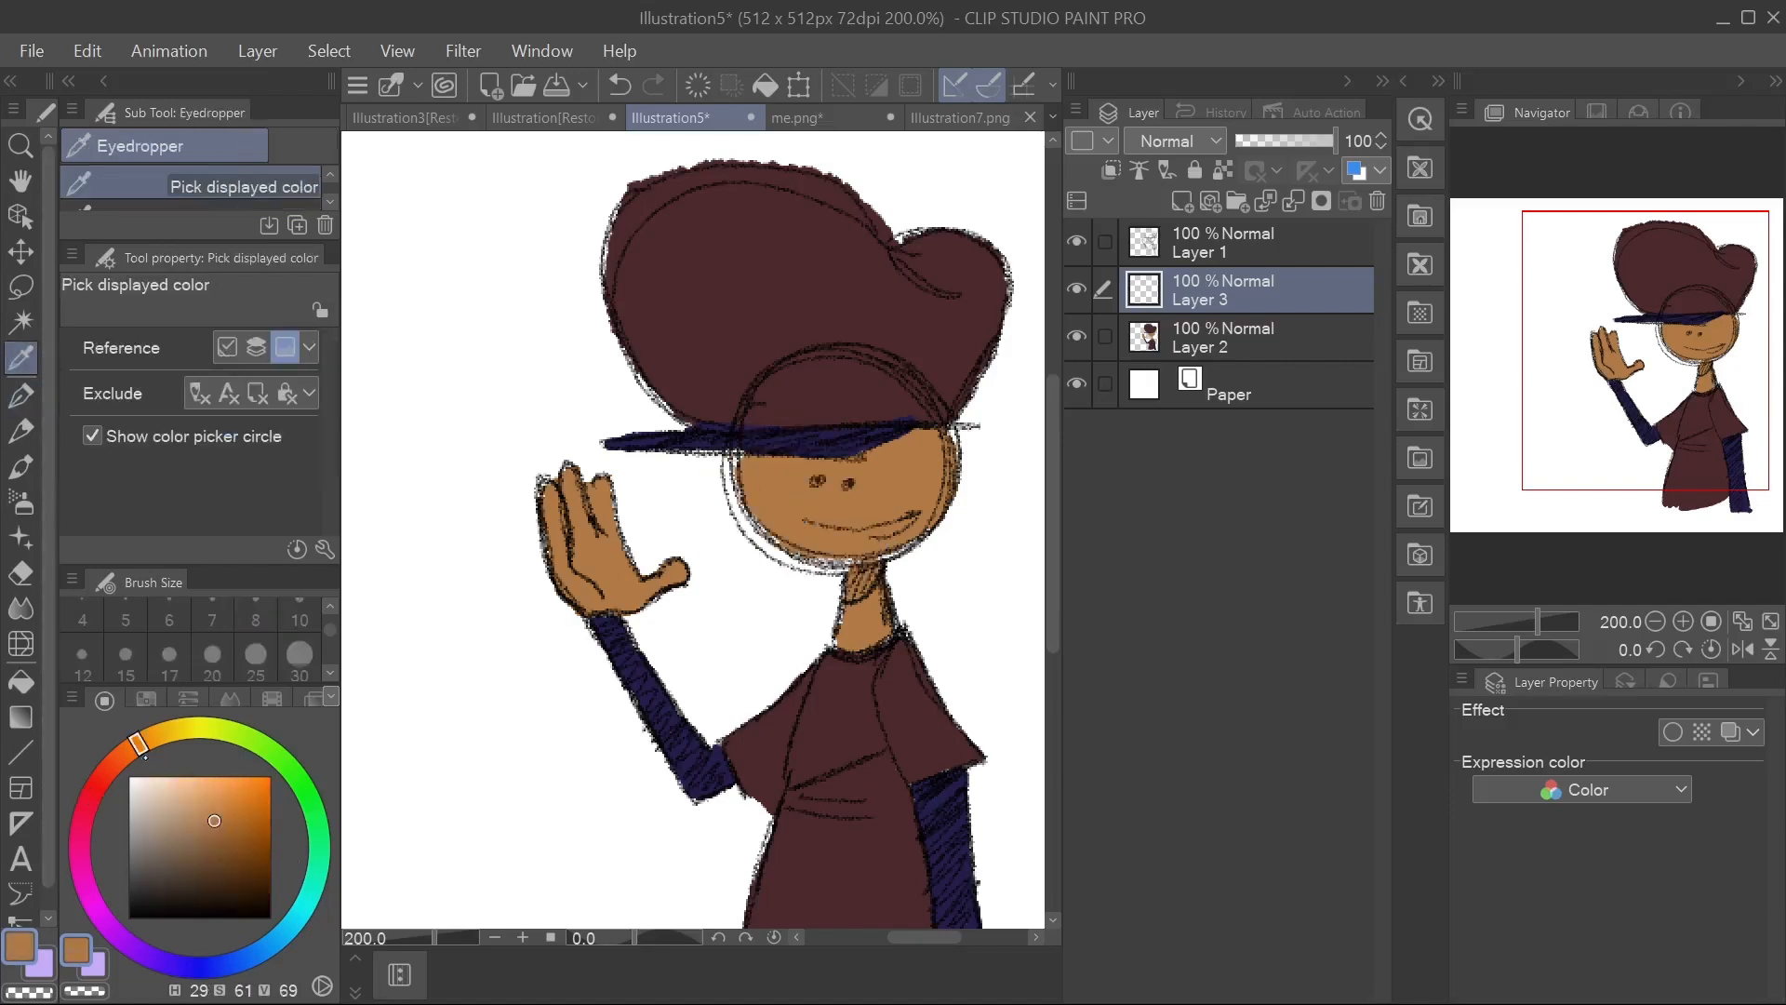
drag(137, 751, 125, 755)
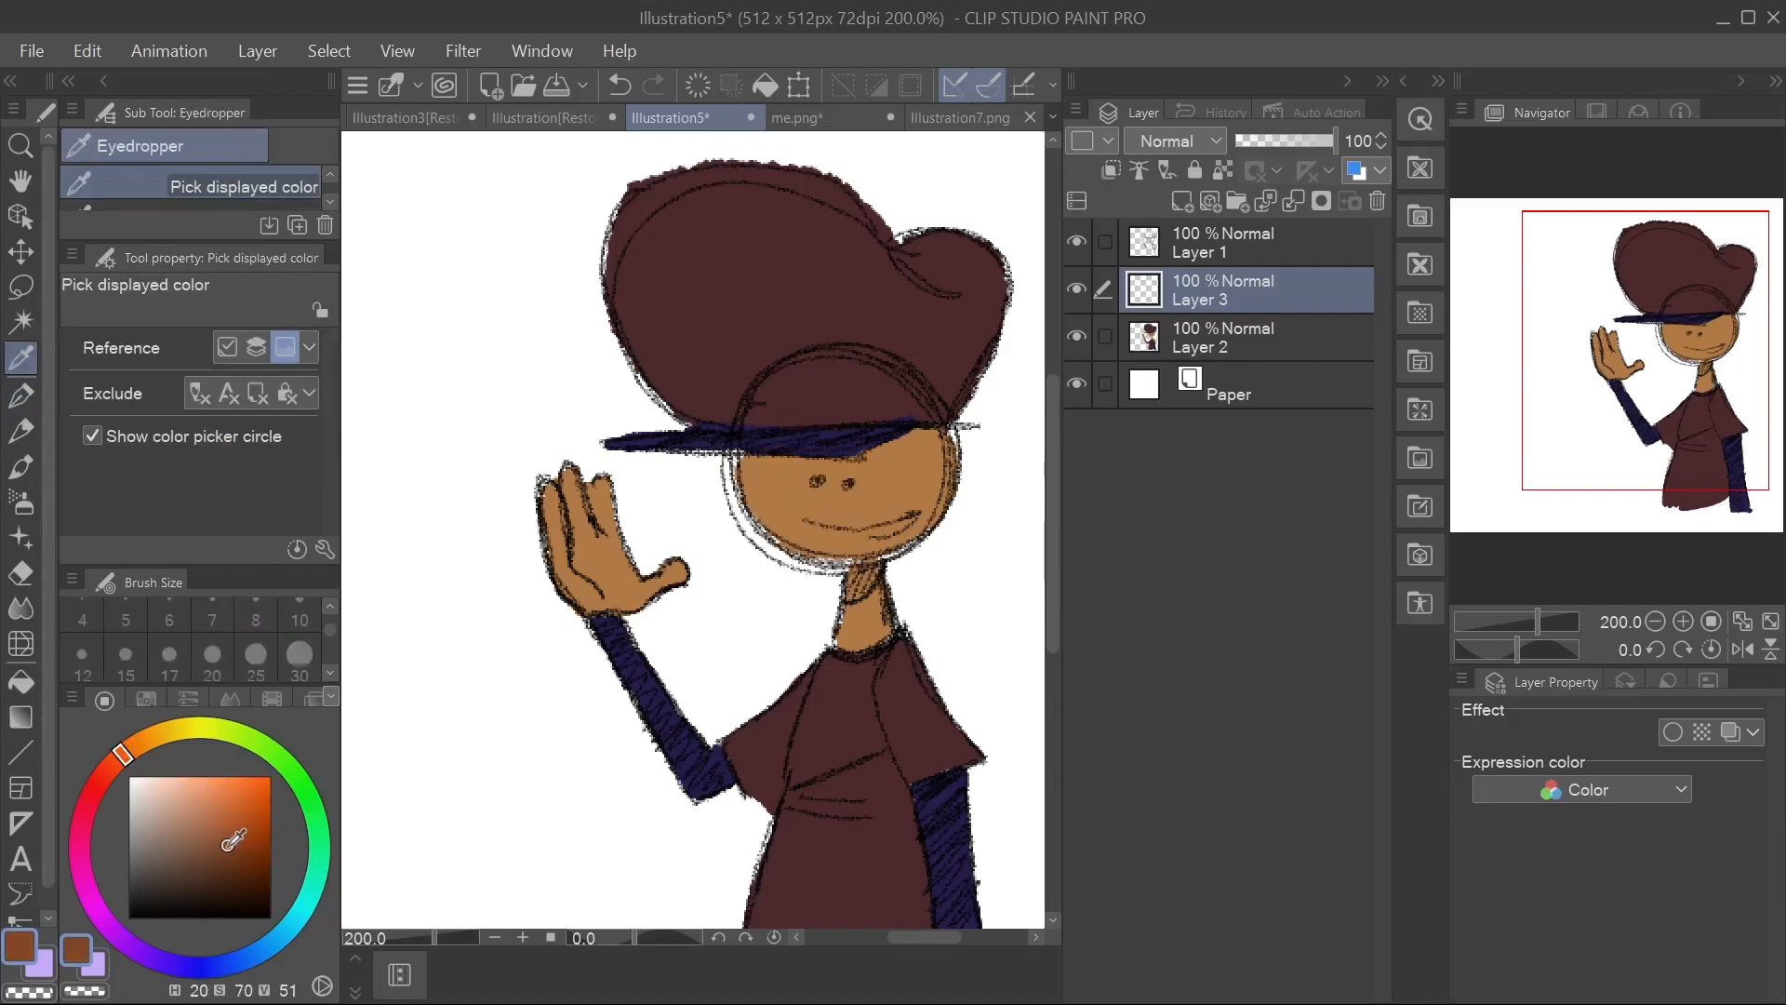
key(p)
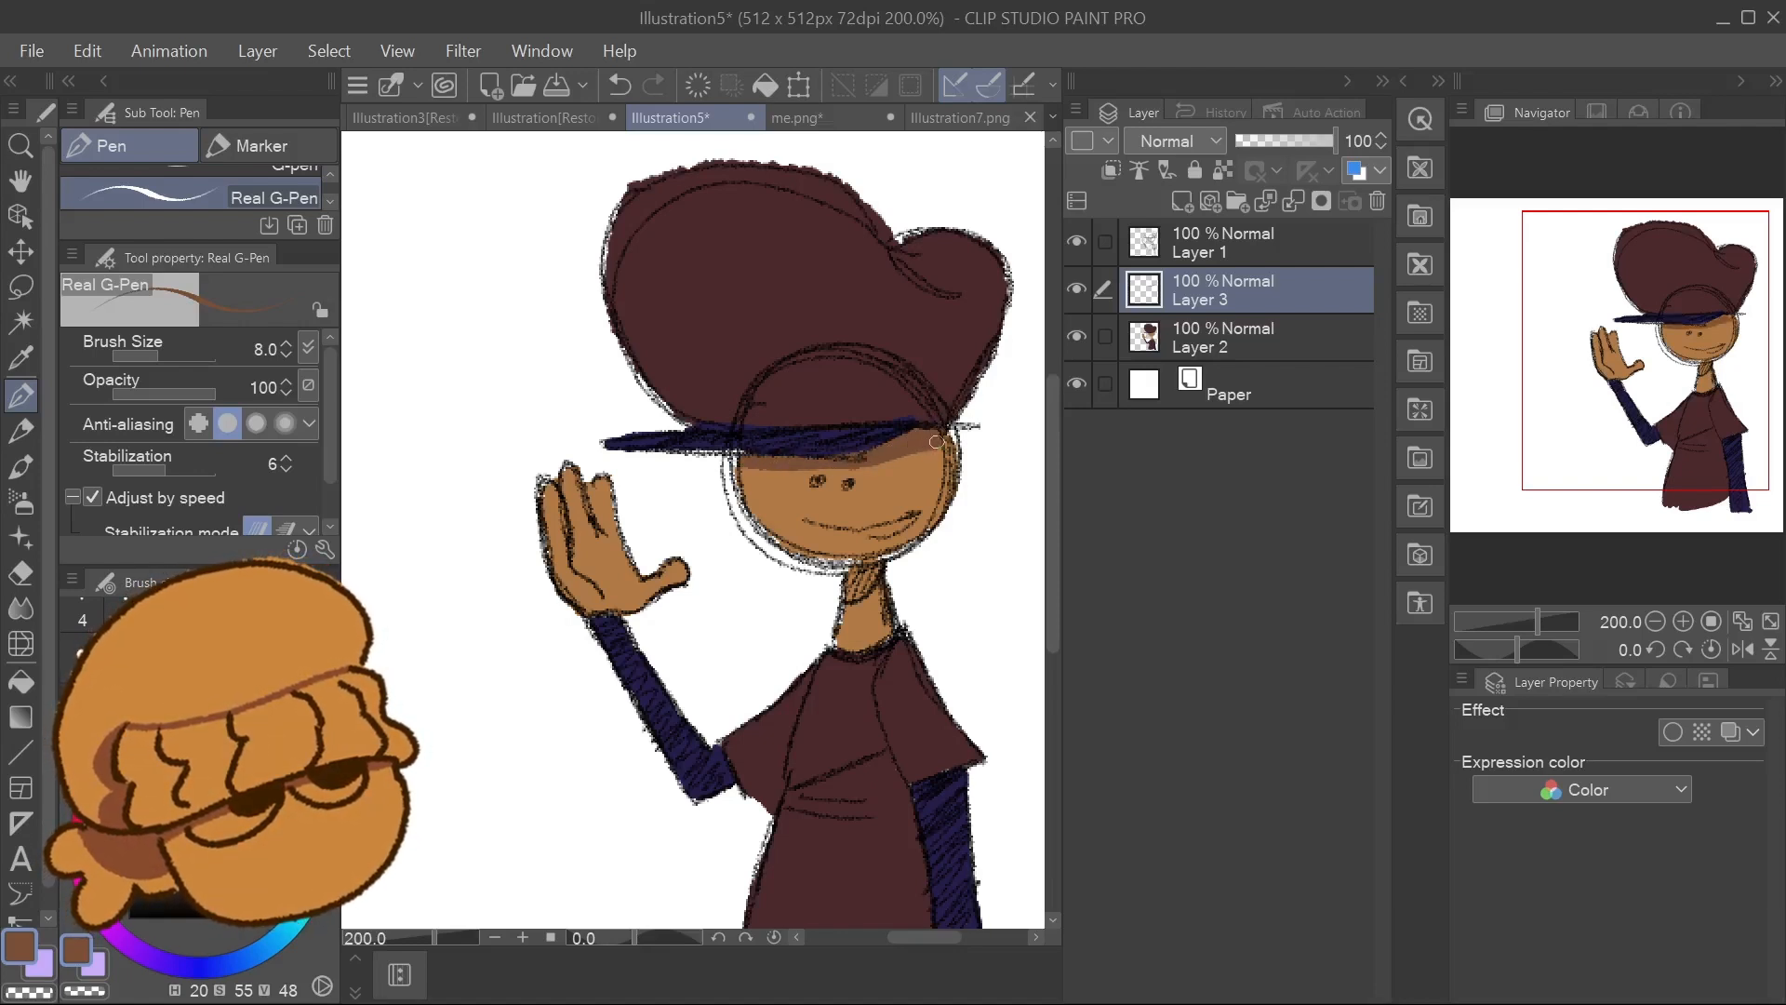
mouse_move(944, 442)
mouse_down()
mouse_move(885, 474)
mouse_move(751, 477)
mouse_move(935, 457)
mouse_move(844, 476)
mouse_up()
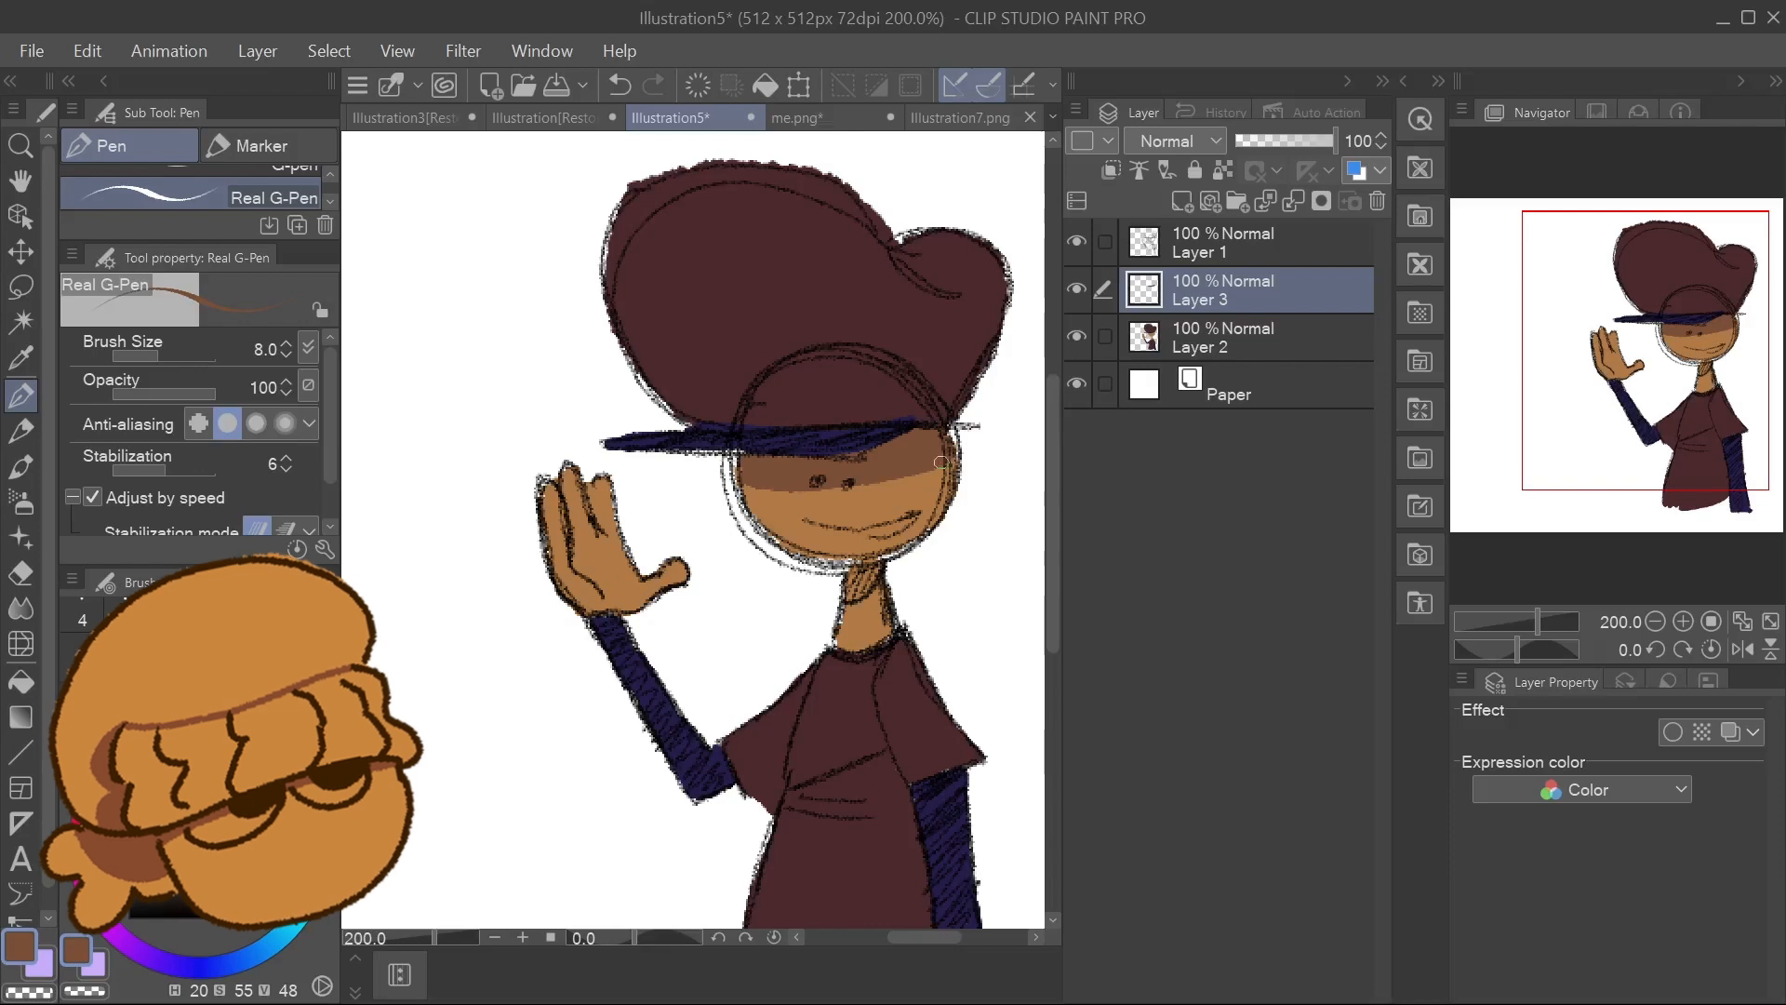
drag(750, 483, 866, 499)
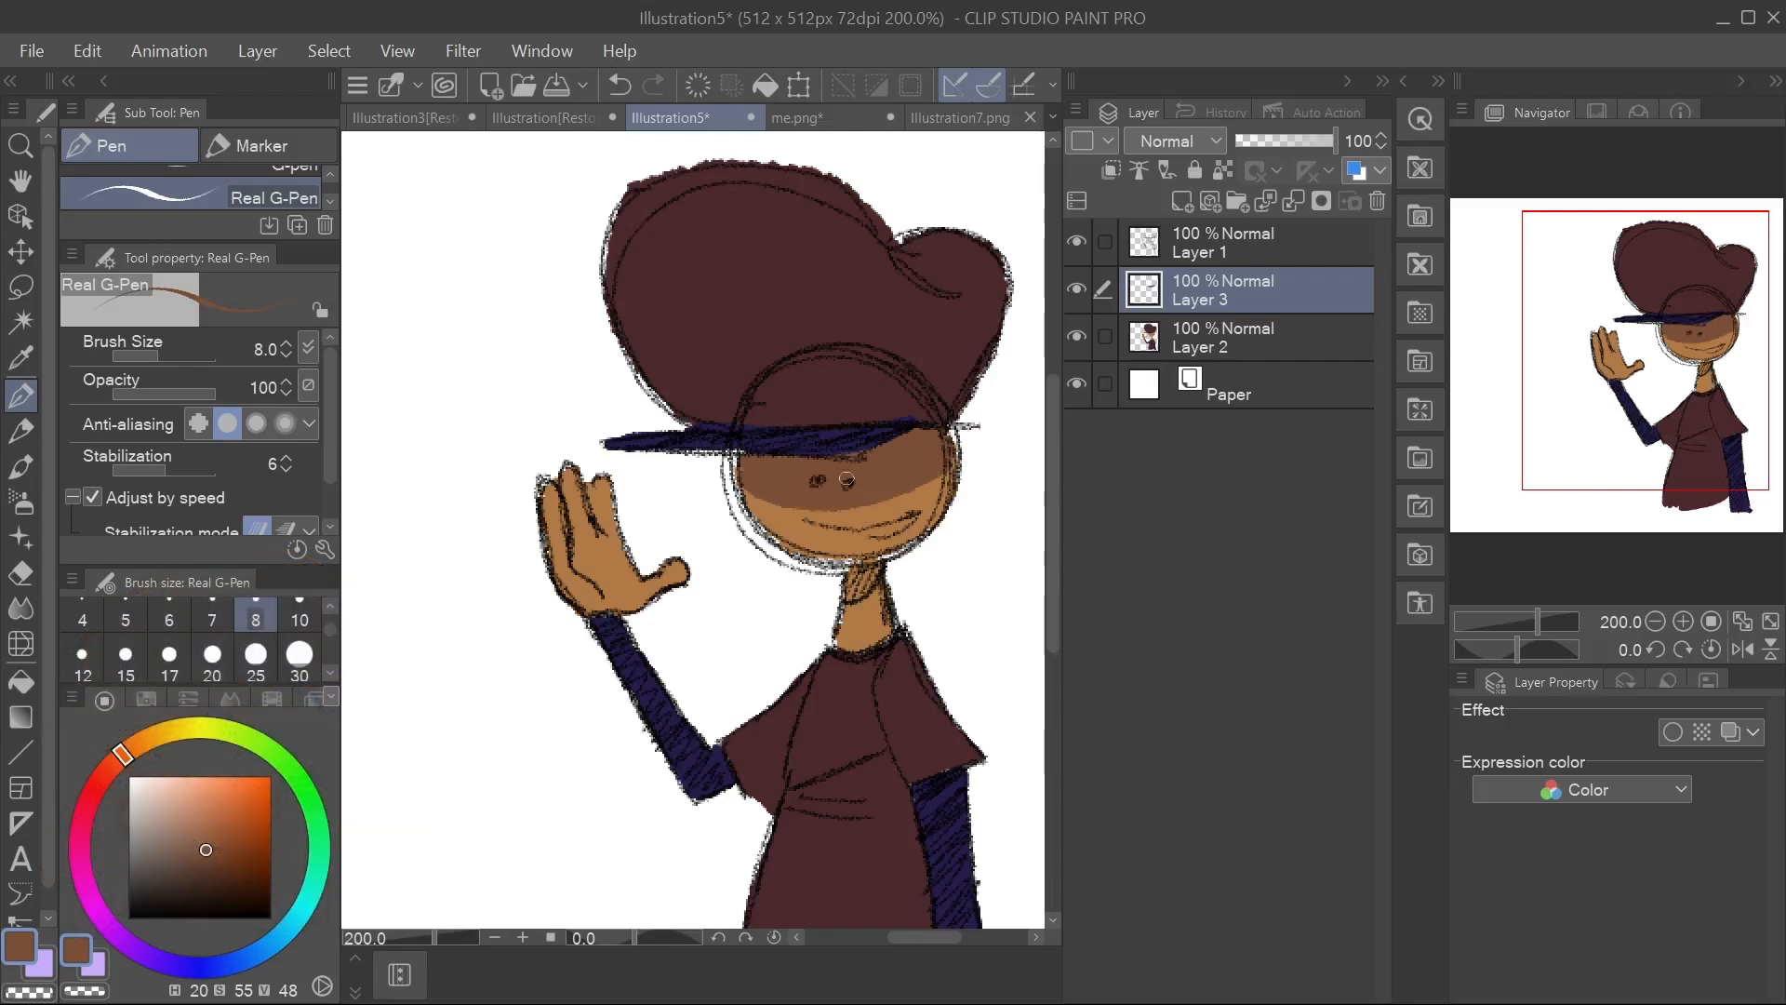
Apply a dark green layer color to the sketch lines on Layer 1.
click(1344, 247)
click(1380, 169)
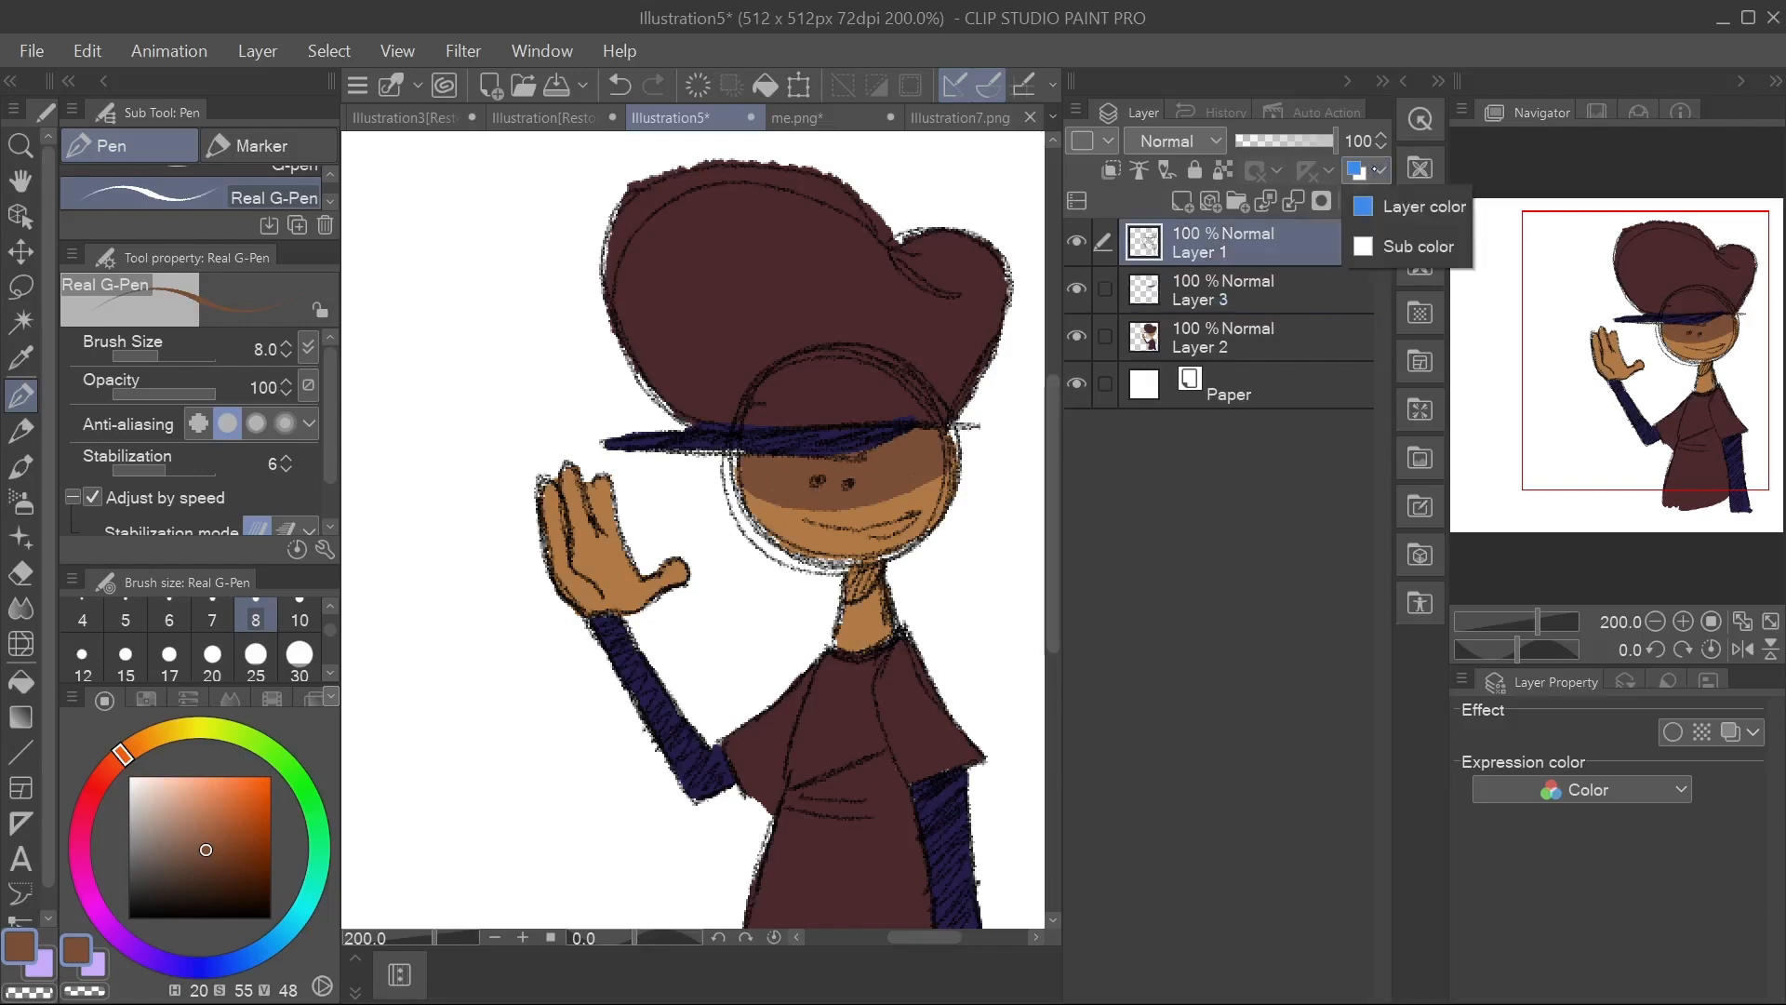
click(1401, 209)
drag(911, 553, 911, 633)
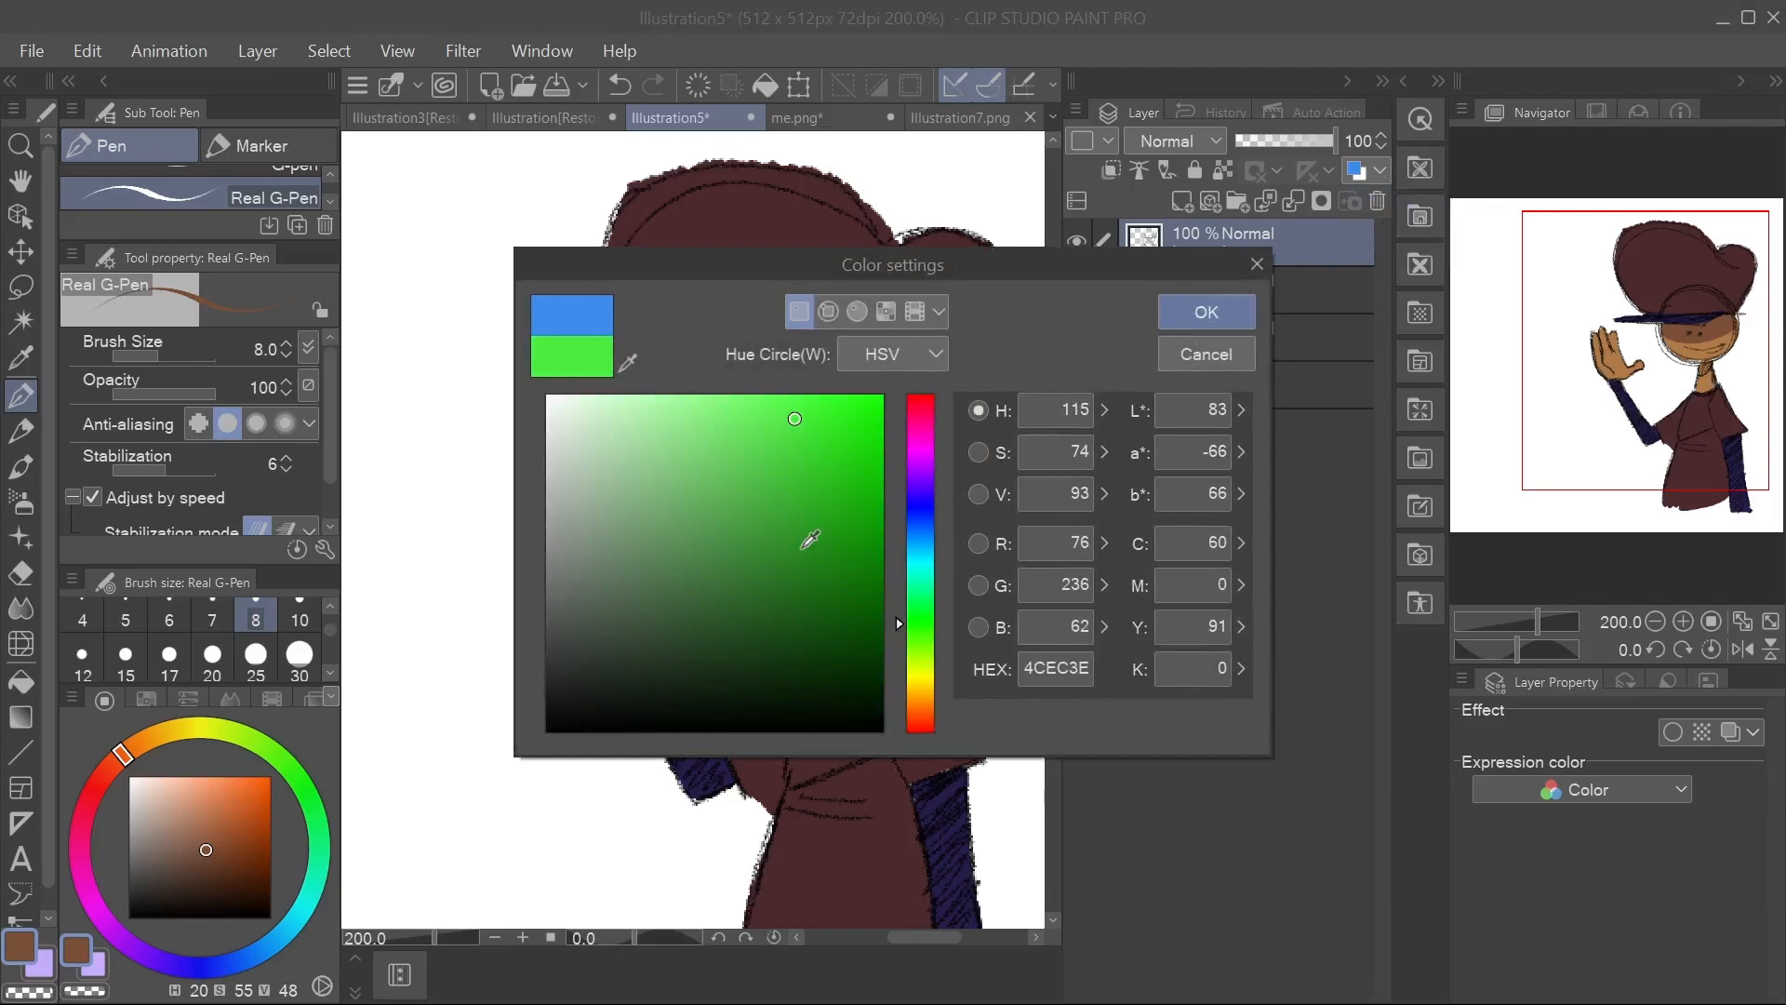
click(817, 650)
key(Return)
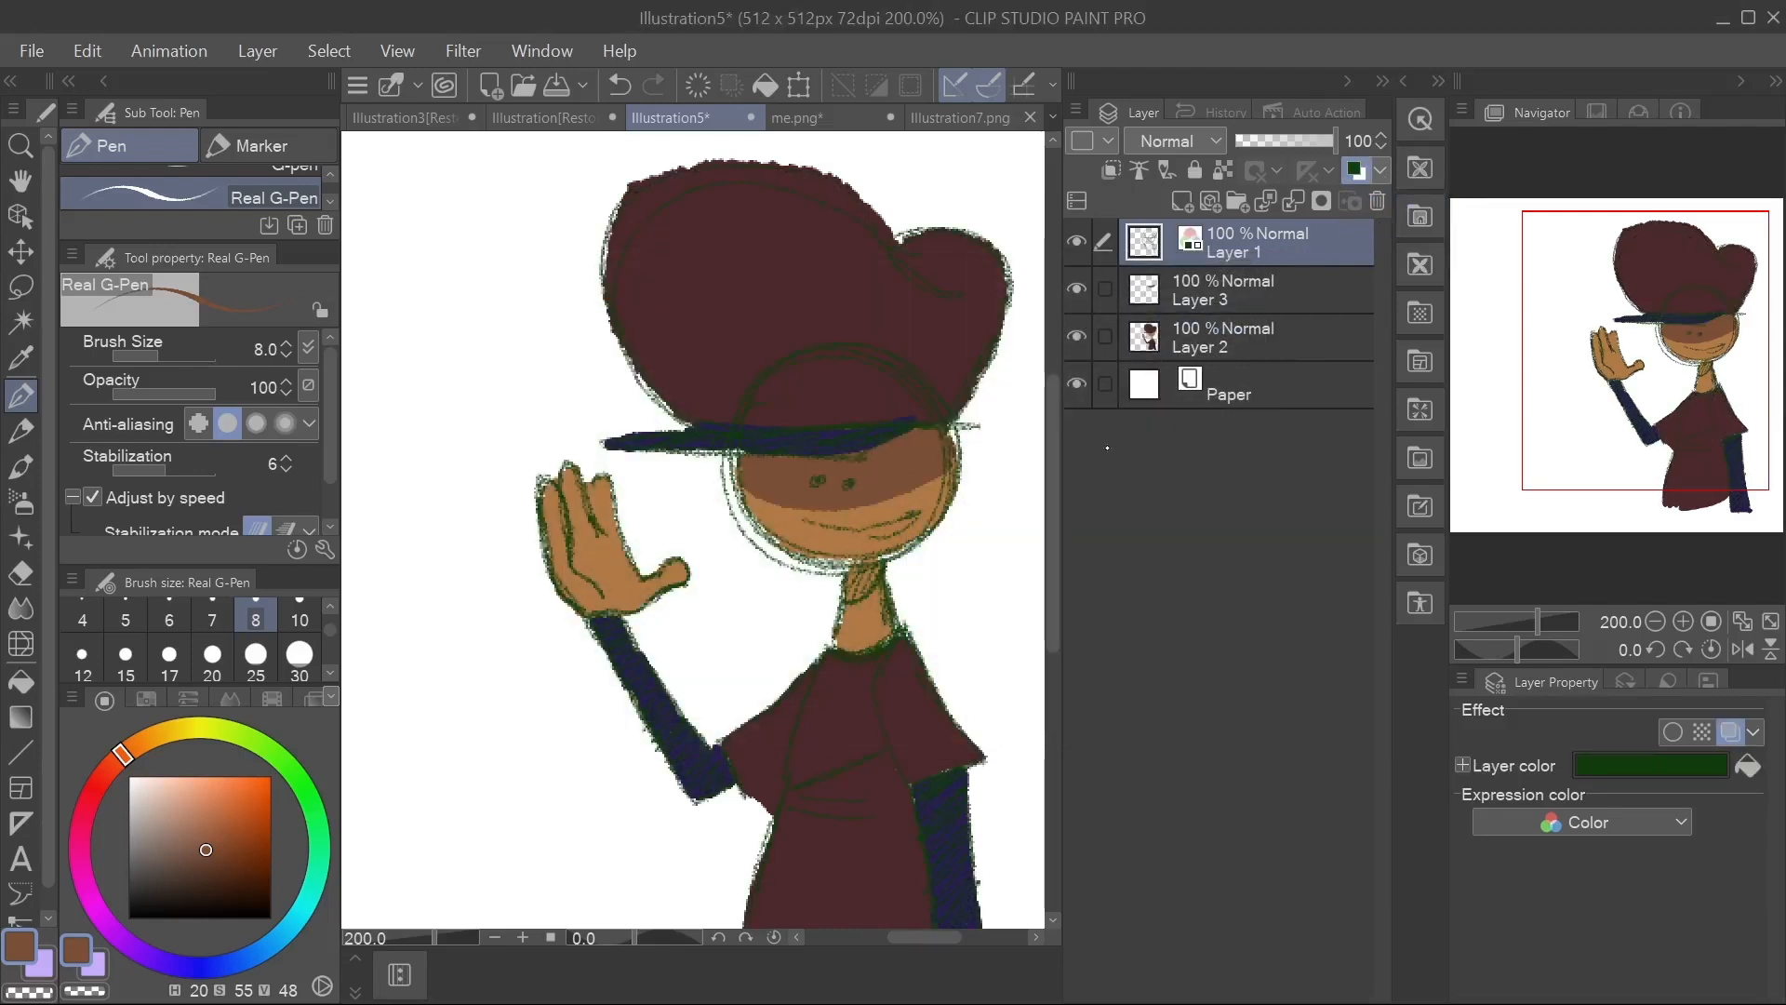
Change the layer color of the sketch lines on Layer 1 to dark brown, hue 35, saturation 92, value 21.
click(1356, 169)
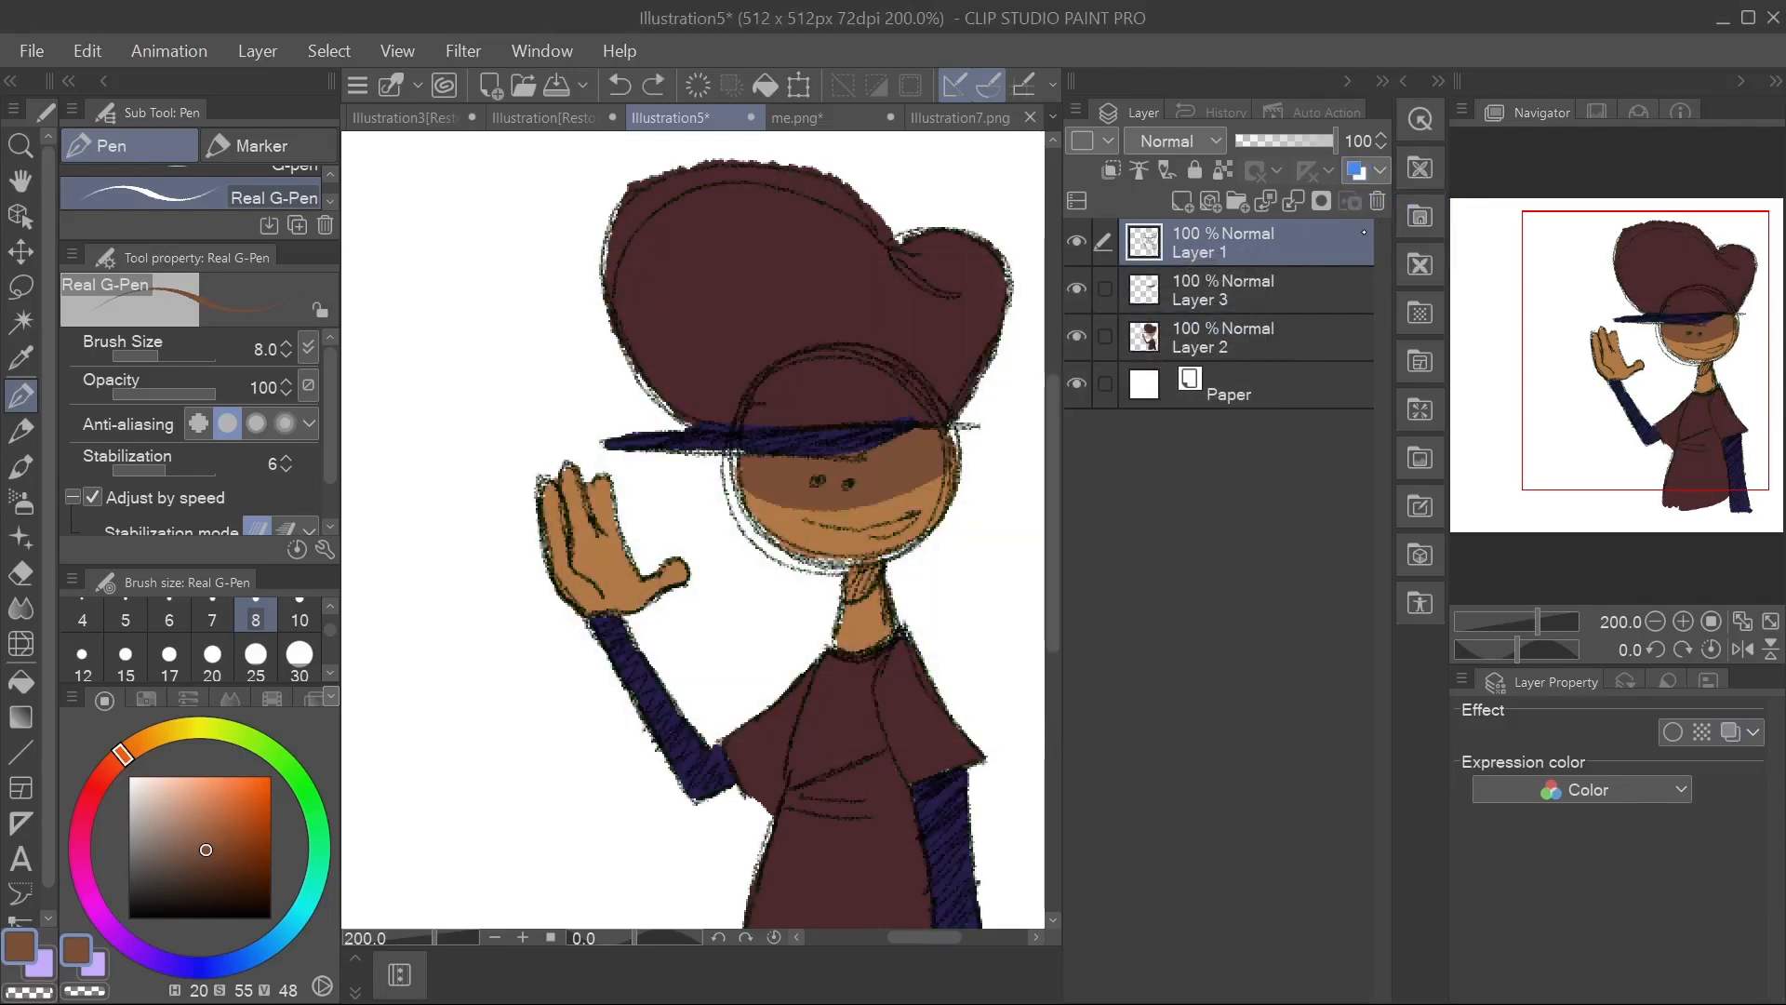
click(1367, 169)
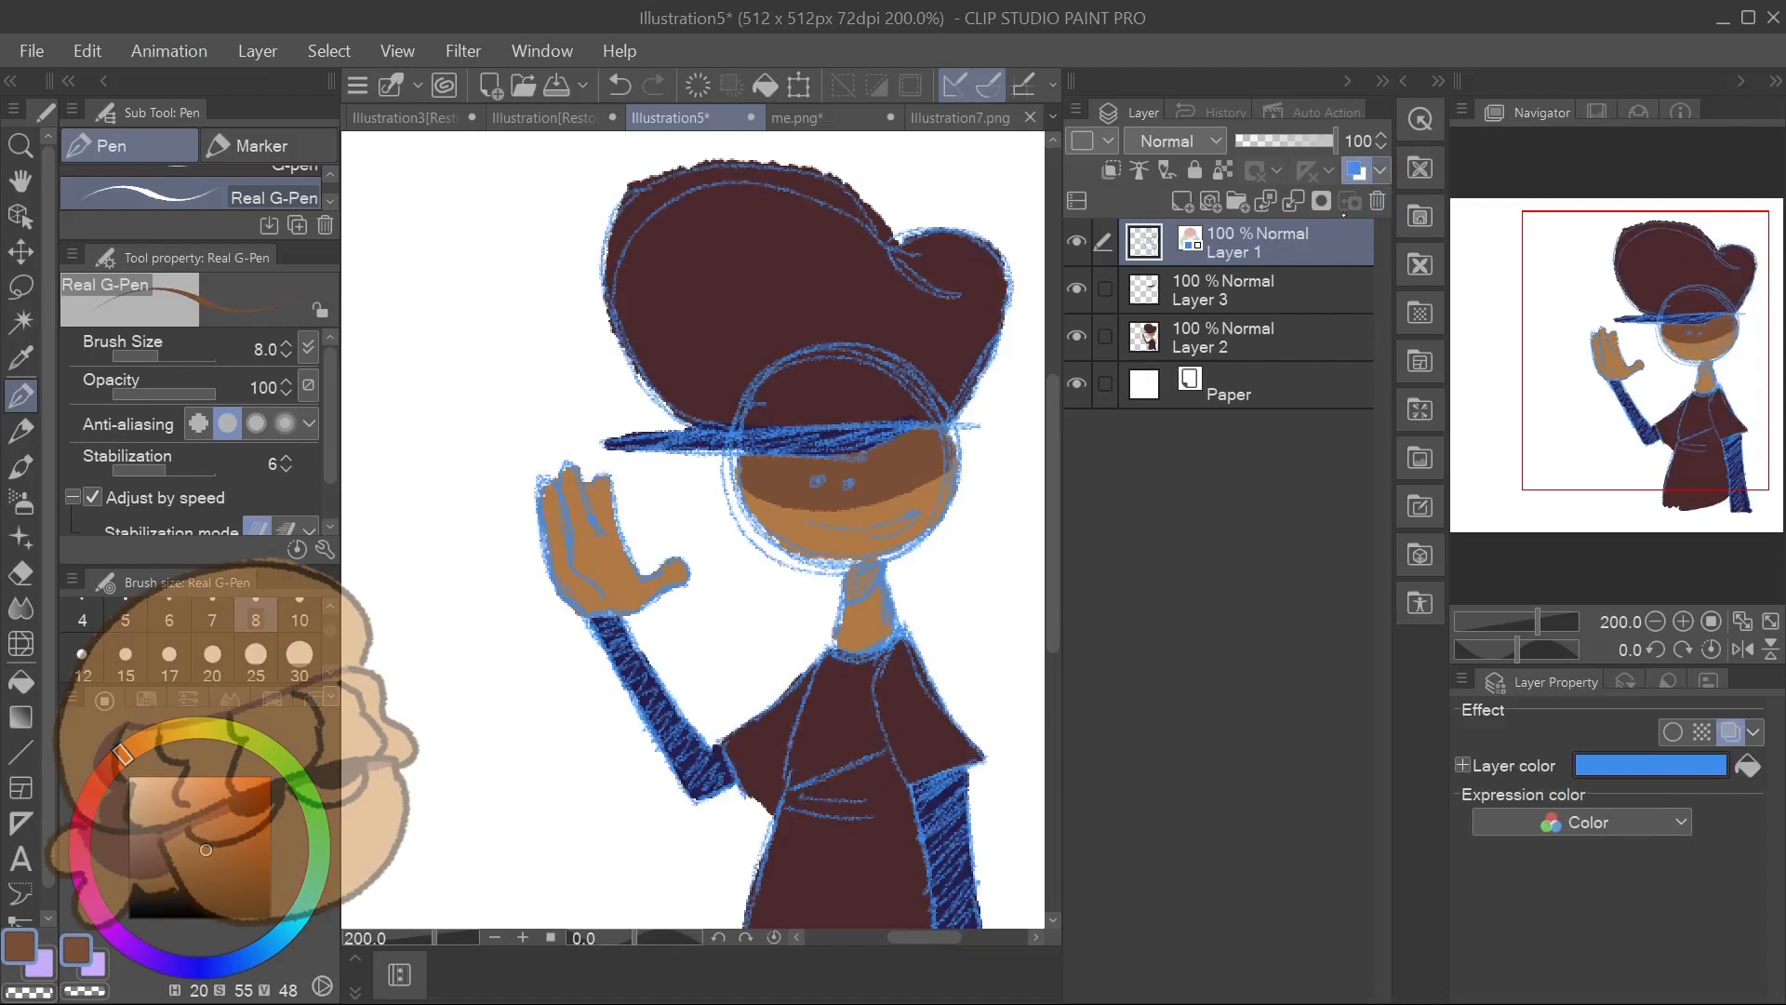
click(1369, 169)
click(1378, 171)
click(1424, 193)
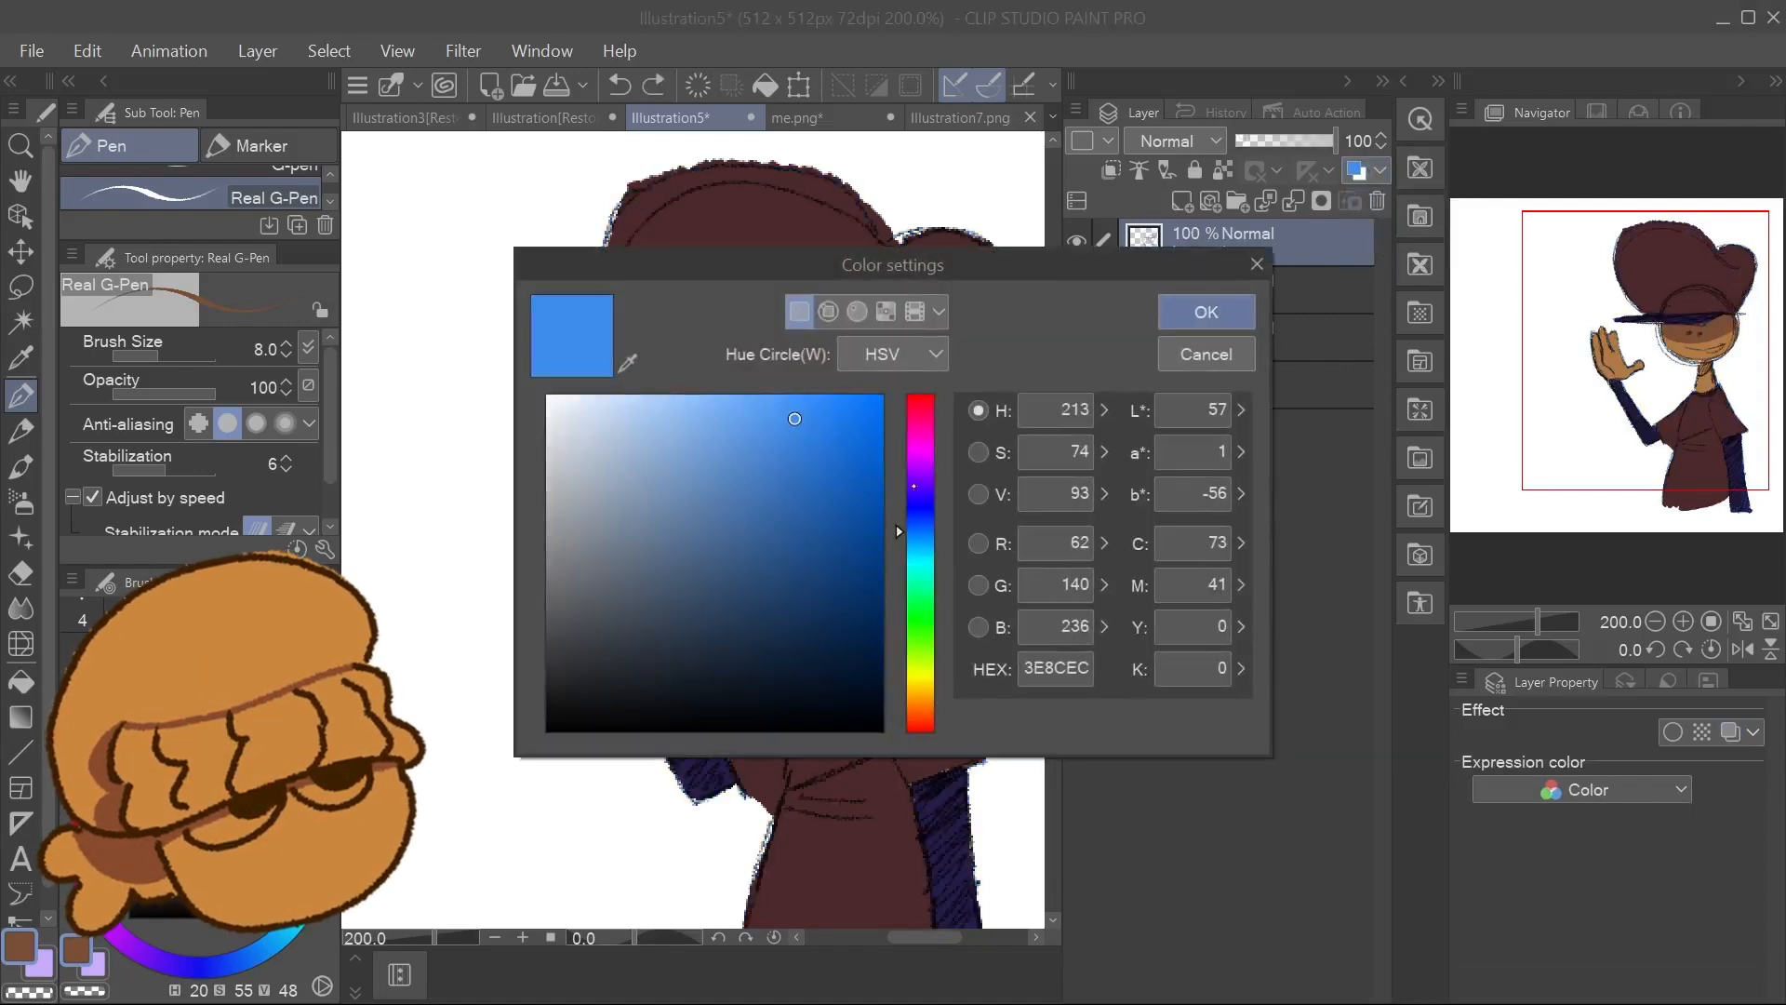
drag(913, 544, 923, 723)
drag(847, 521, 861, 660)
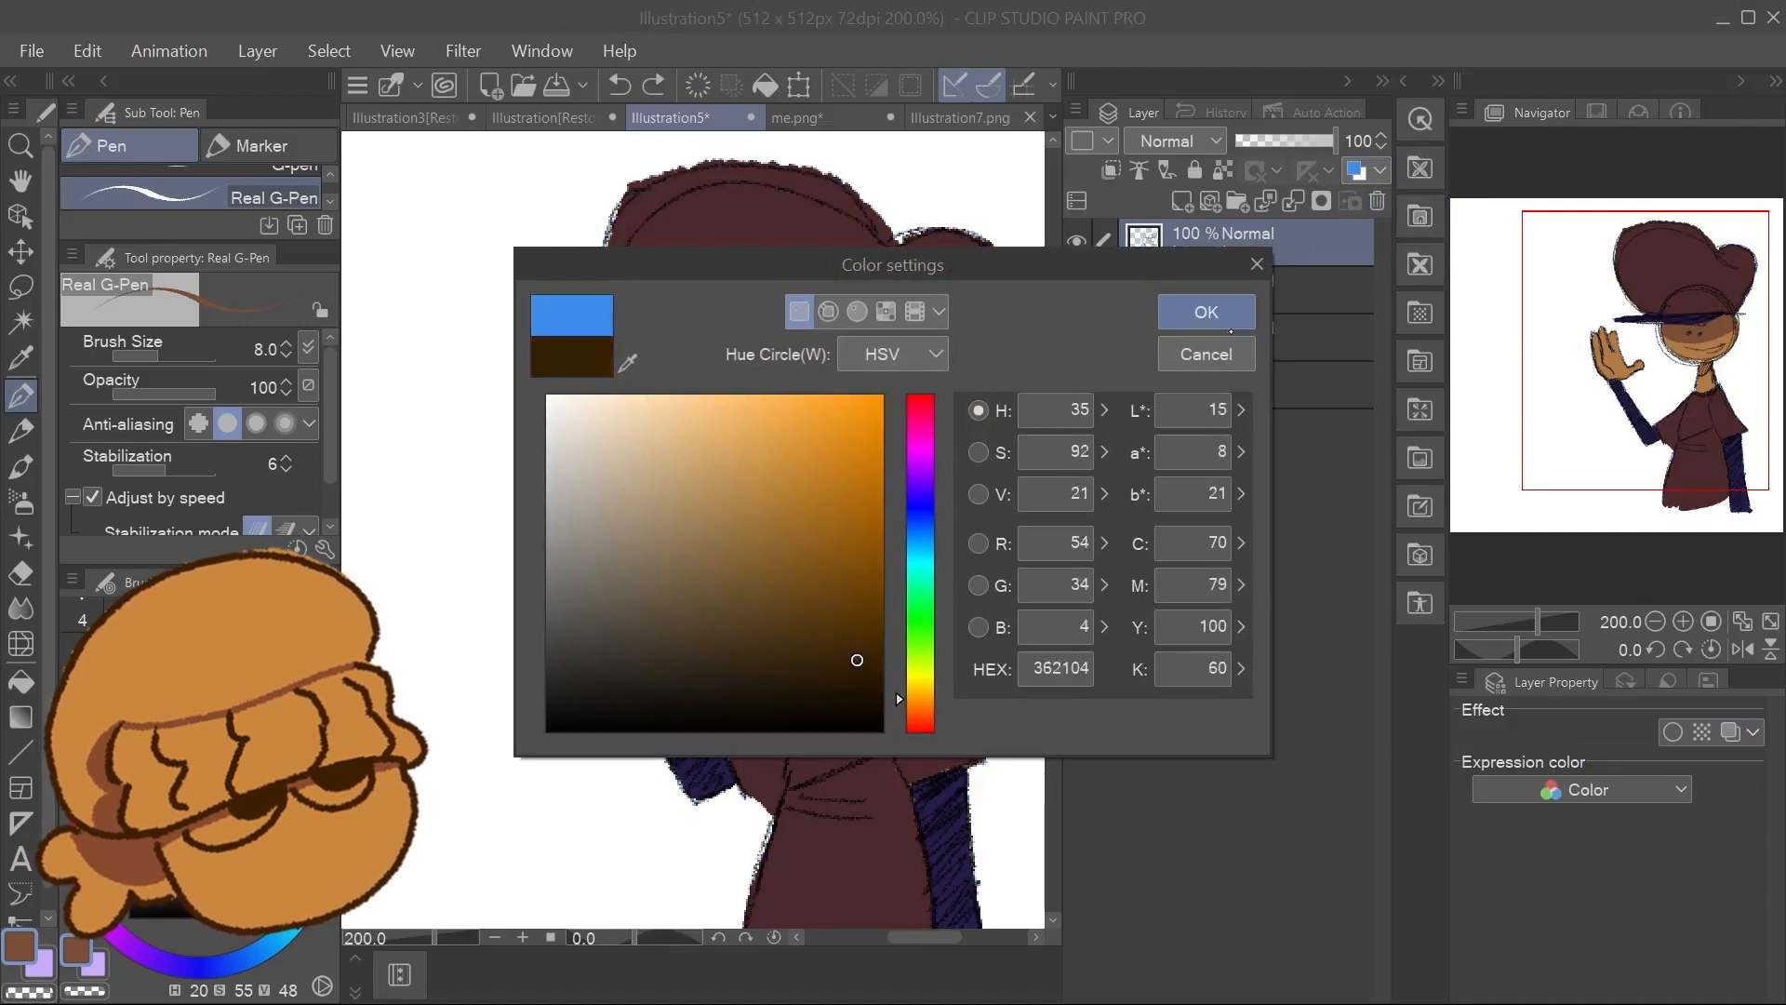
click(1207, 312)
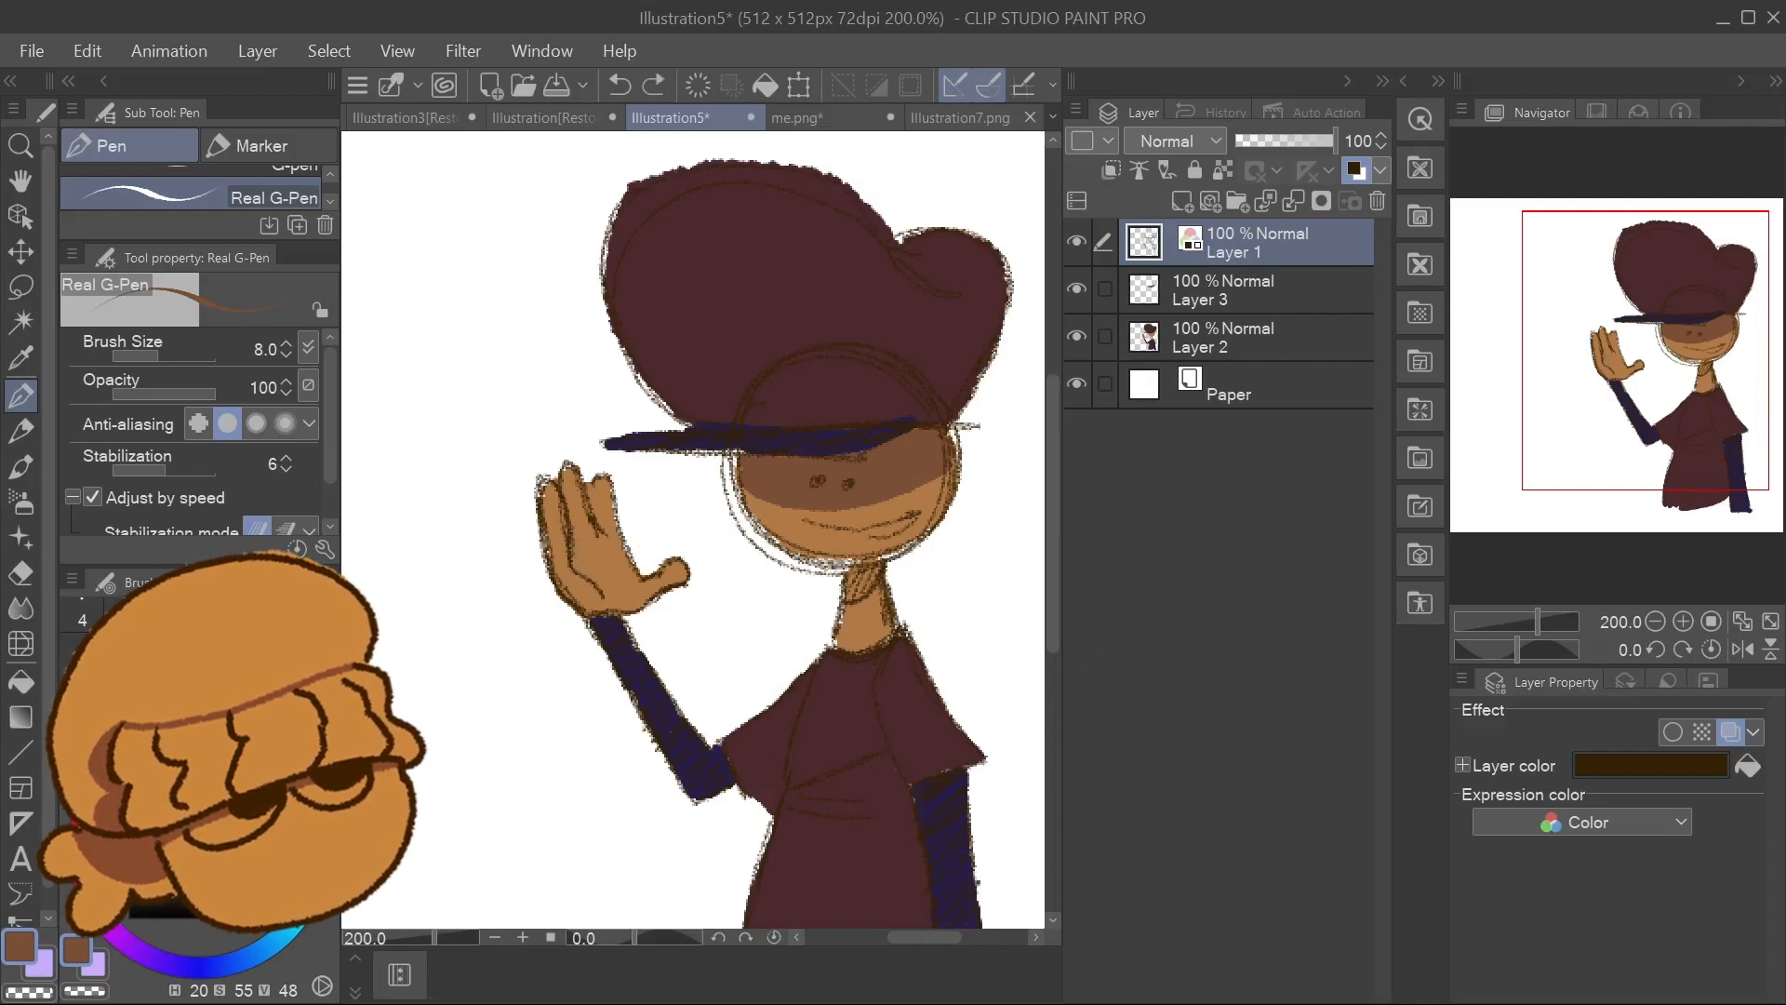
Paint brown skin shadows on the raised hand, lower lip and neck on Layer 3, using the Real G-Pen at size 6.
click(1247, 290)
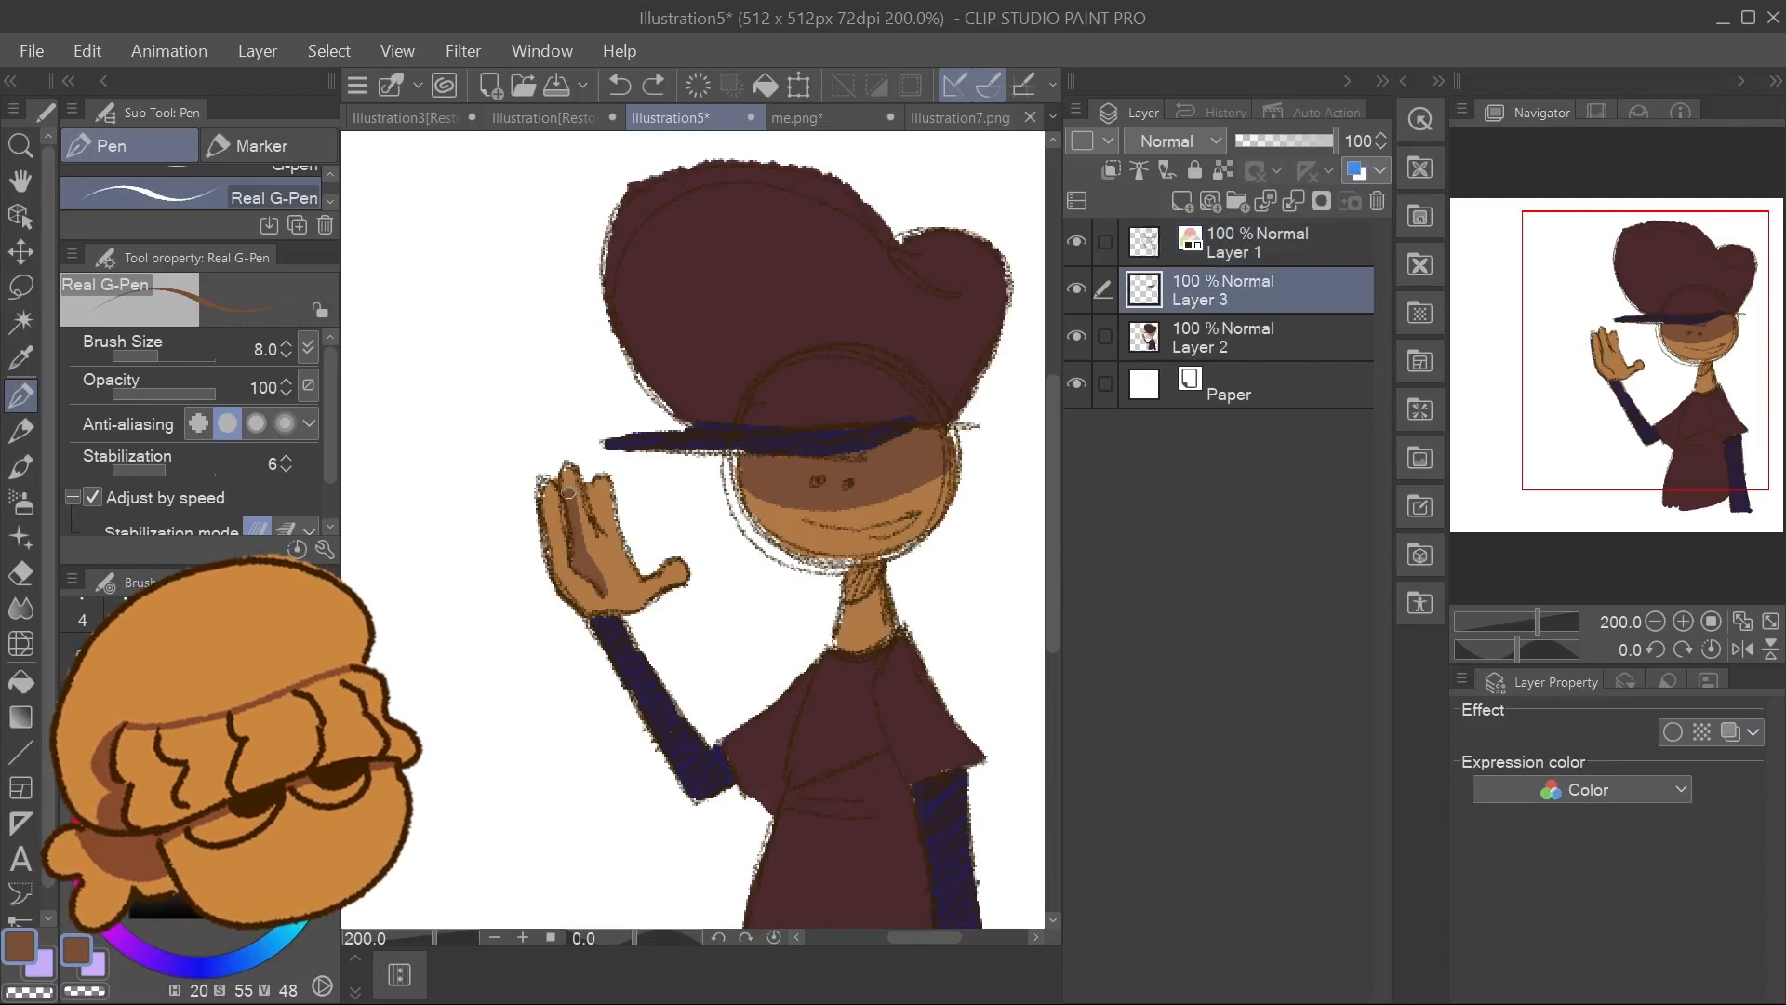
mouse_move(574, 530)
mouse_down()
mouse_move(569, 493)
mouse_move(598, 515)
mouse_up()
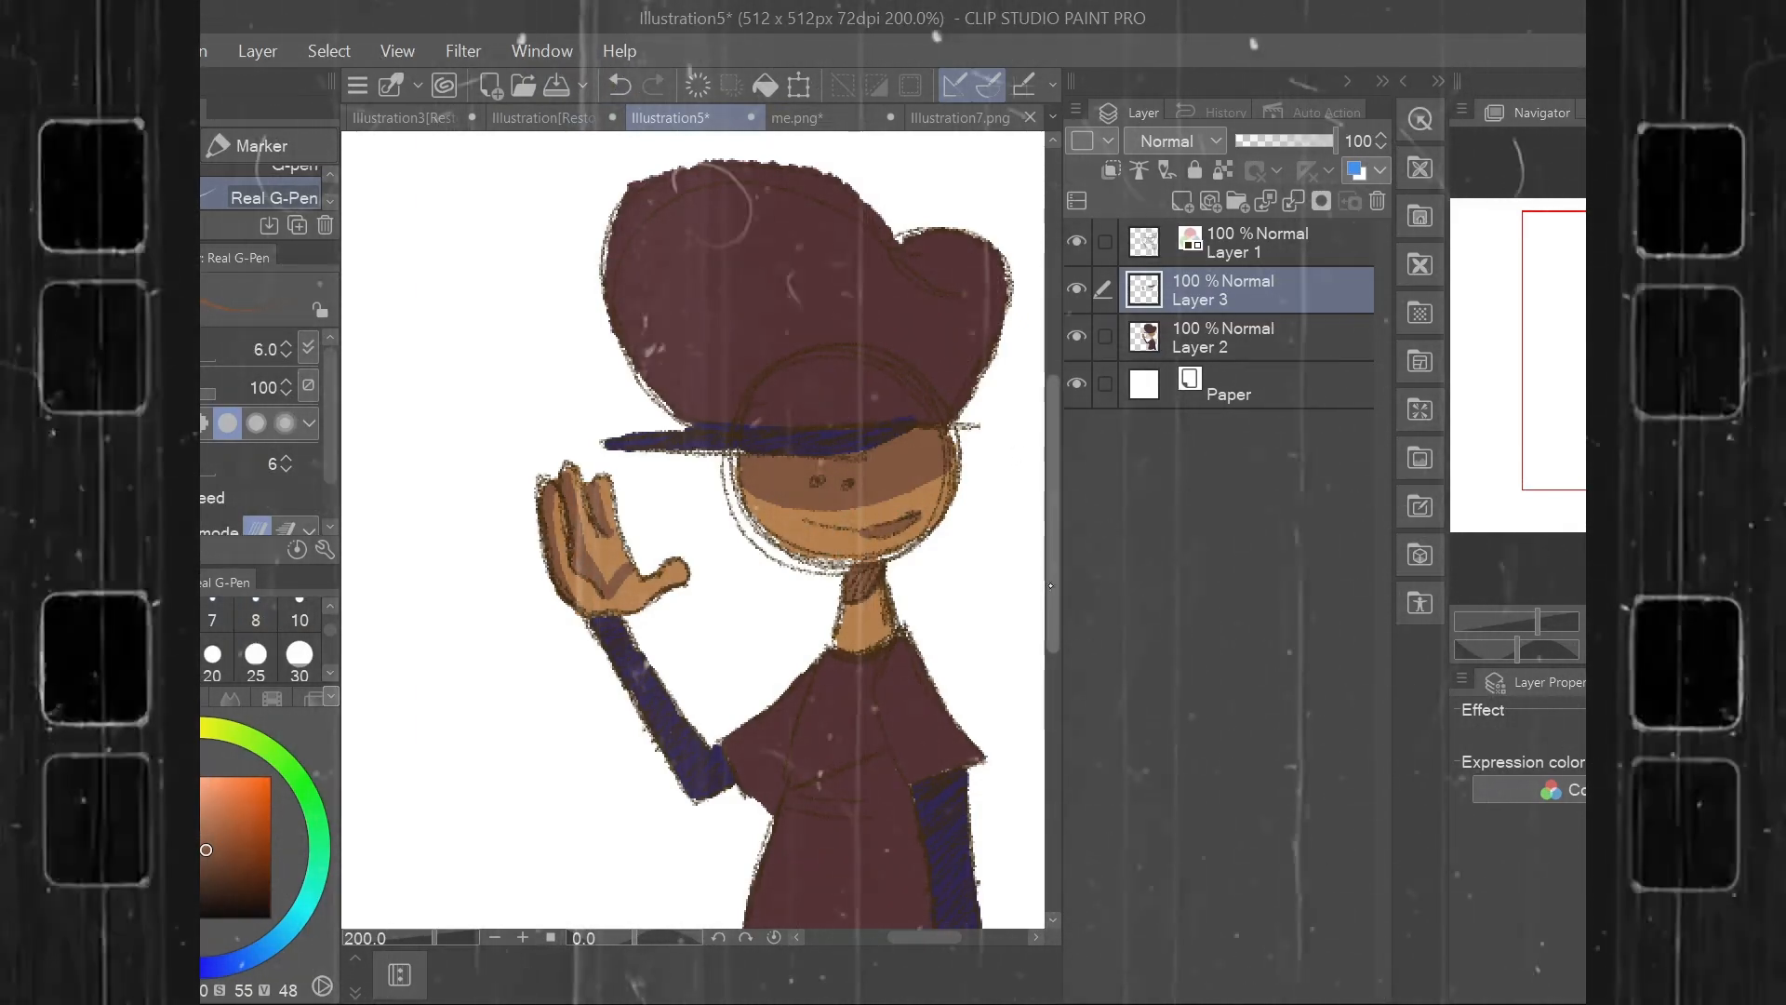
scroll(1058, 626, down, 3)
drag(1057, 626, 1056, 620)
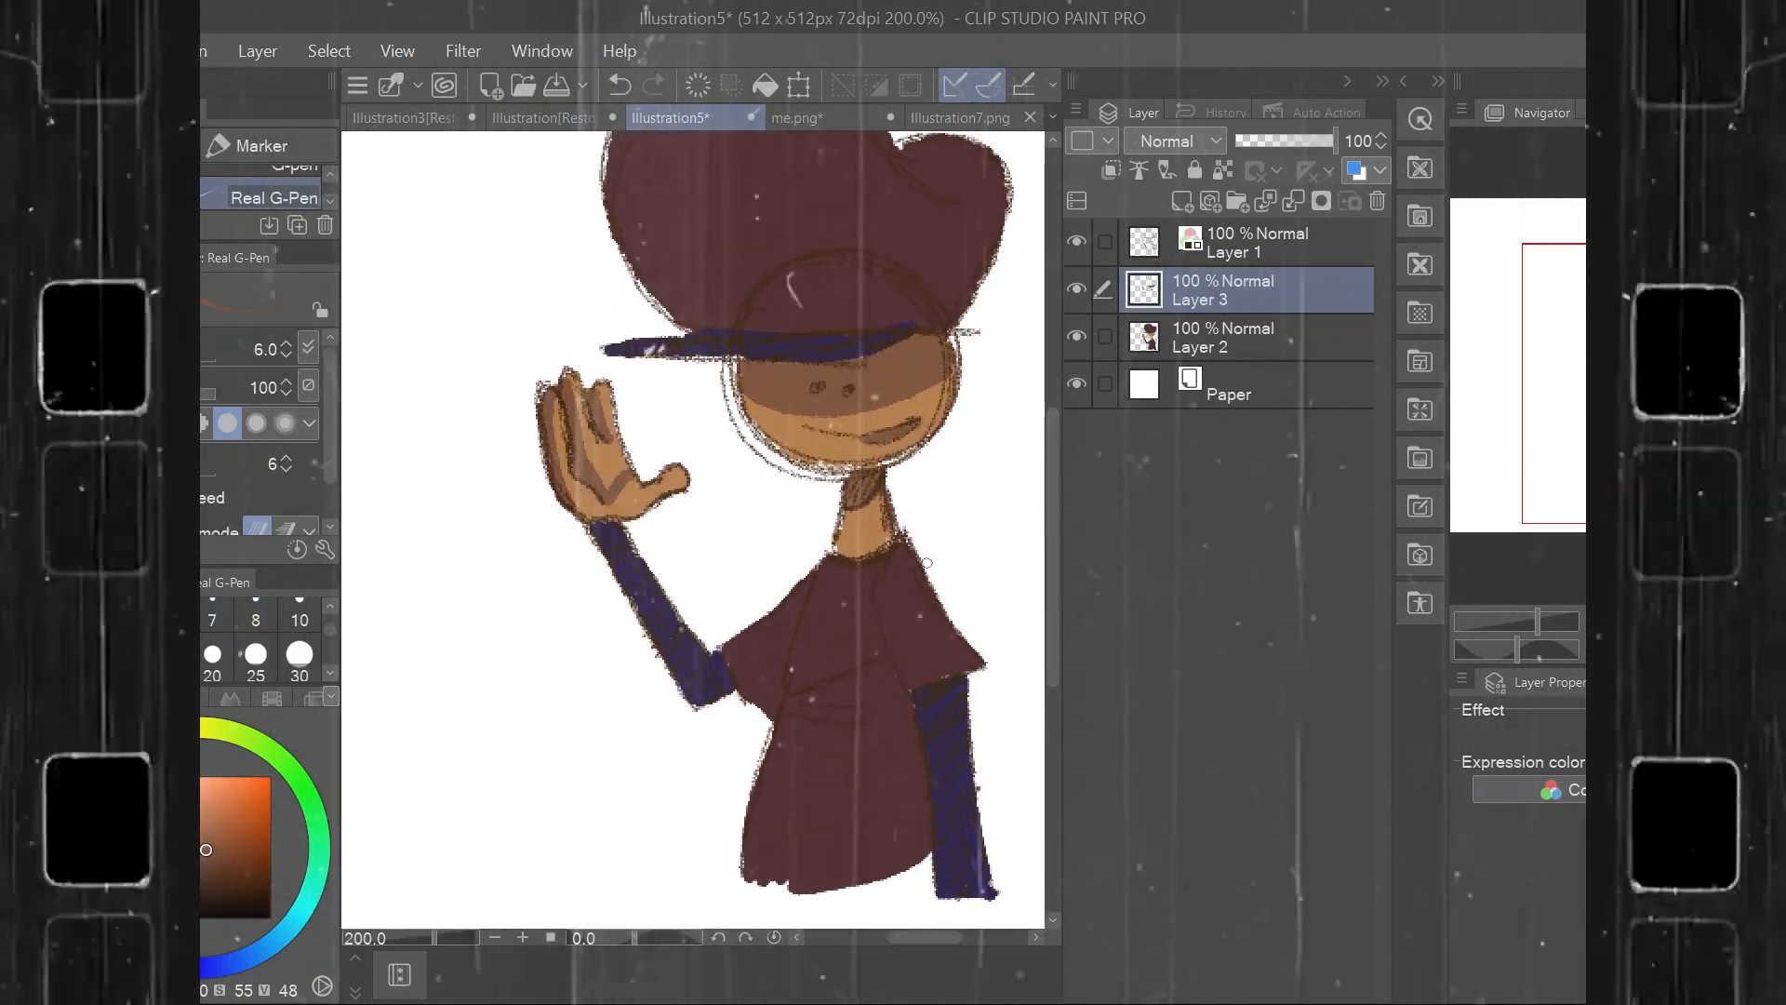
key(e)
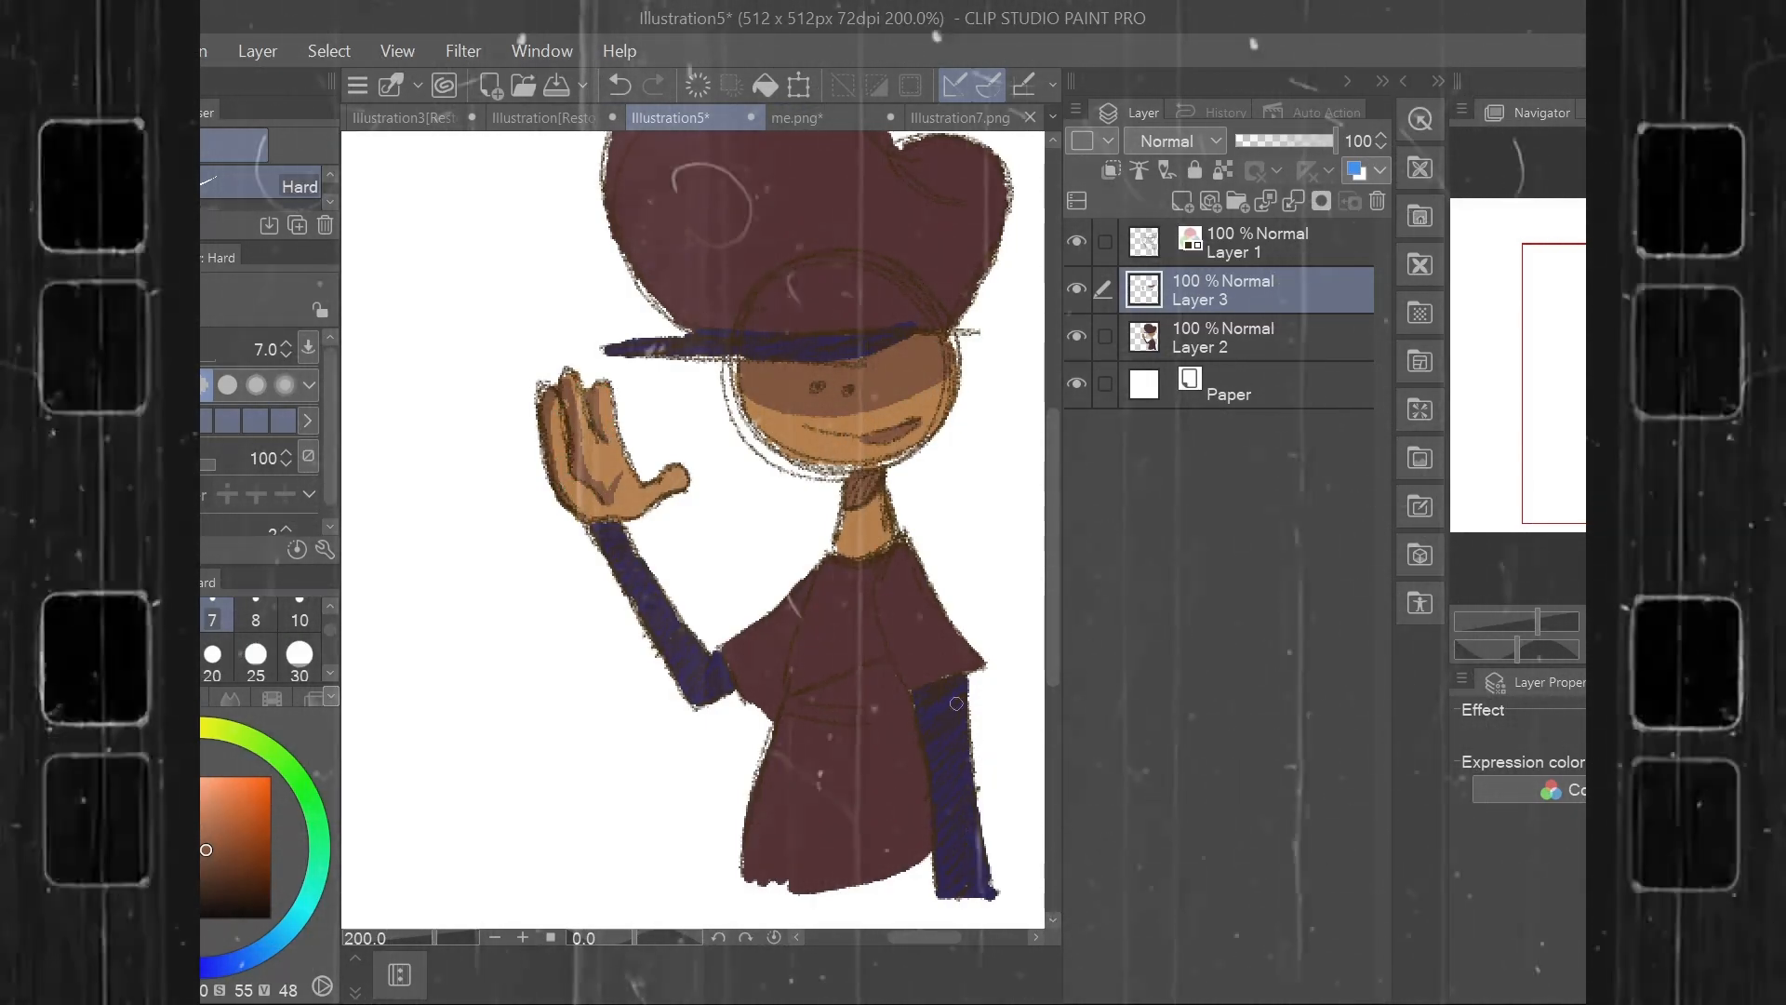
Try a shirt fold shadow on Layer 3 in the sampled maroon darkened to saturation 71, value 18.
drag(1055, 630, 1069, 606)
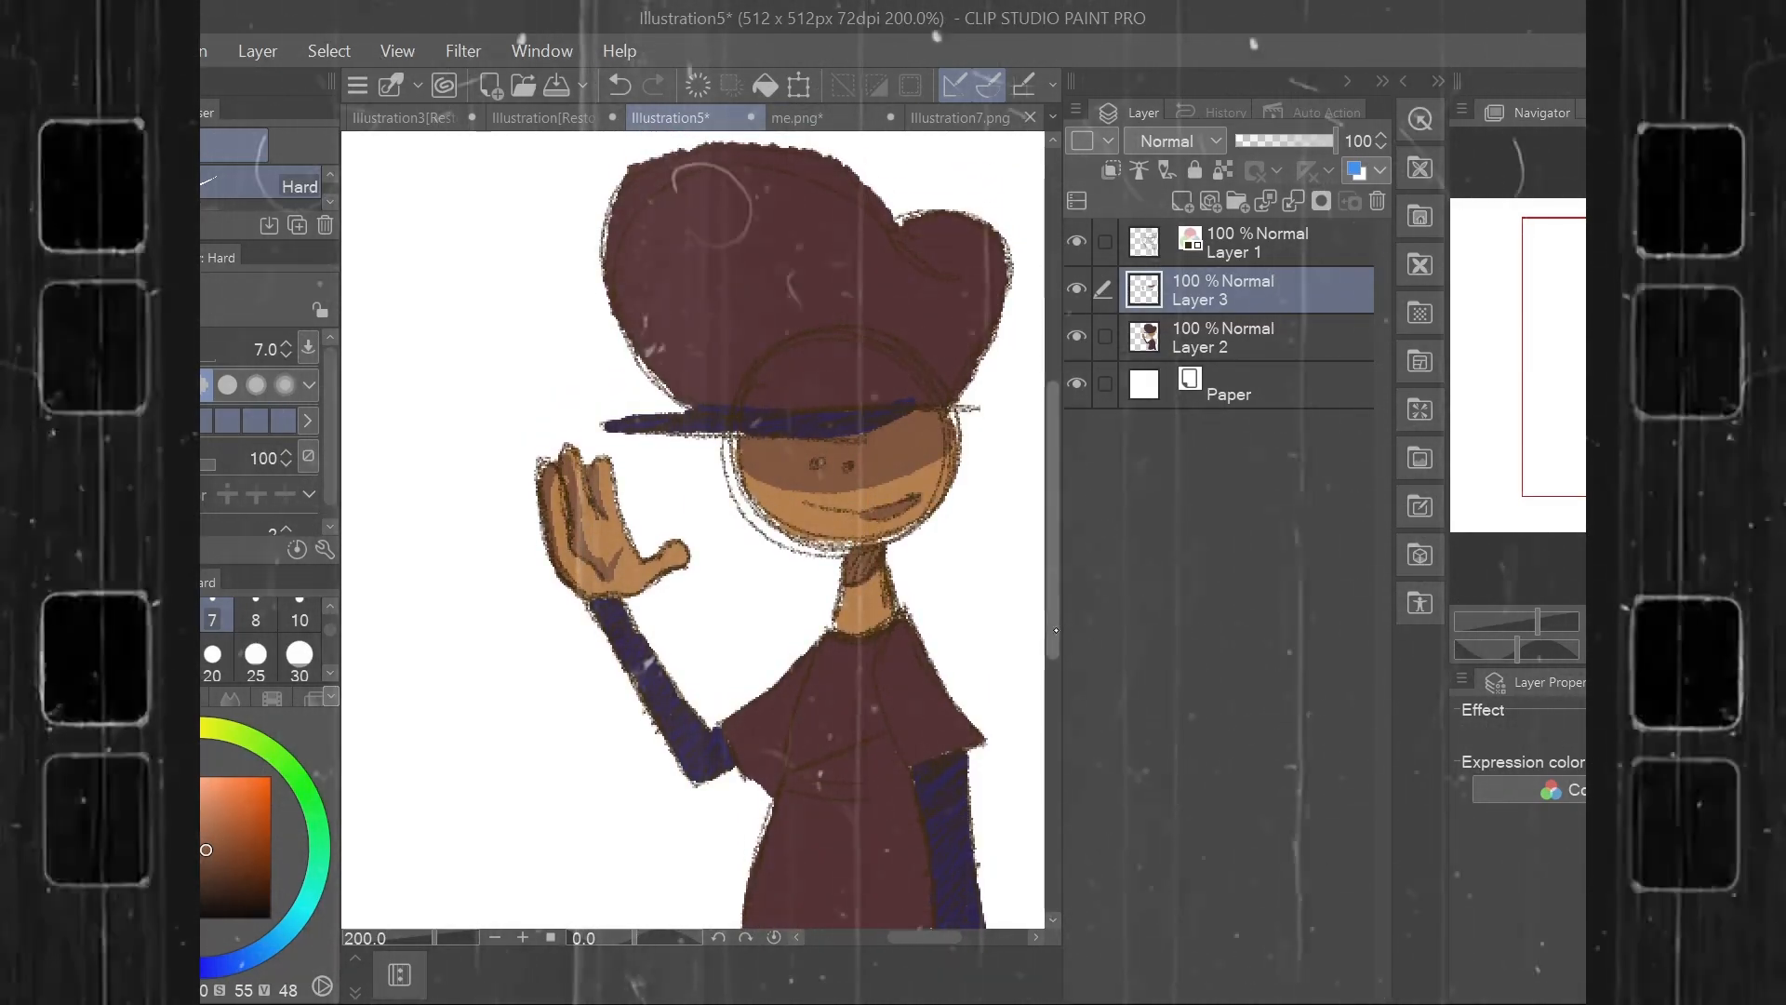
scroll(1035, 677, down, 3)
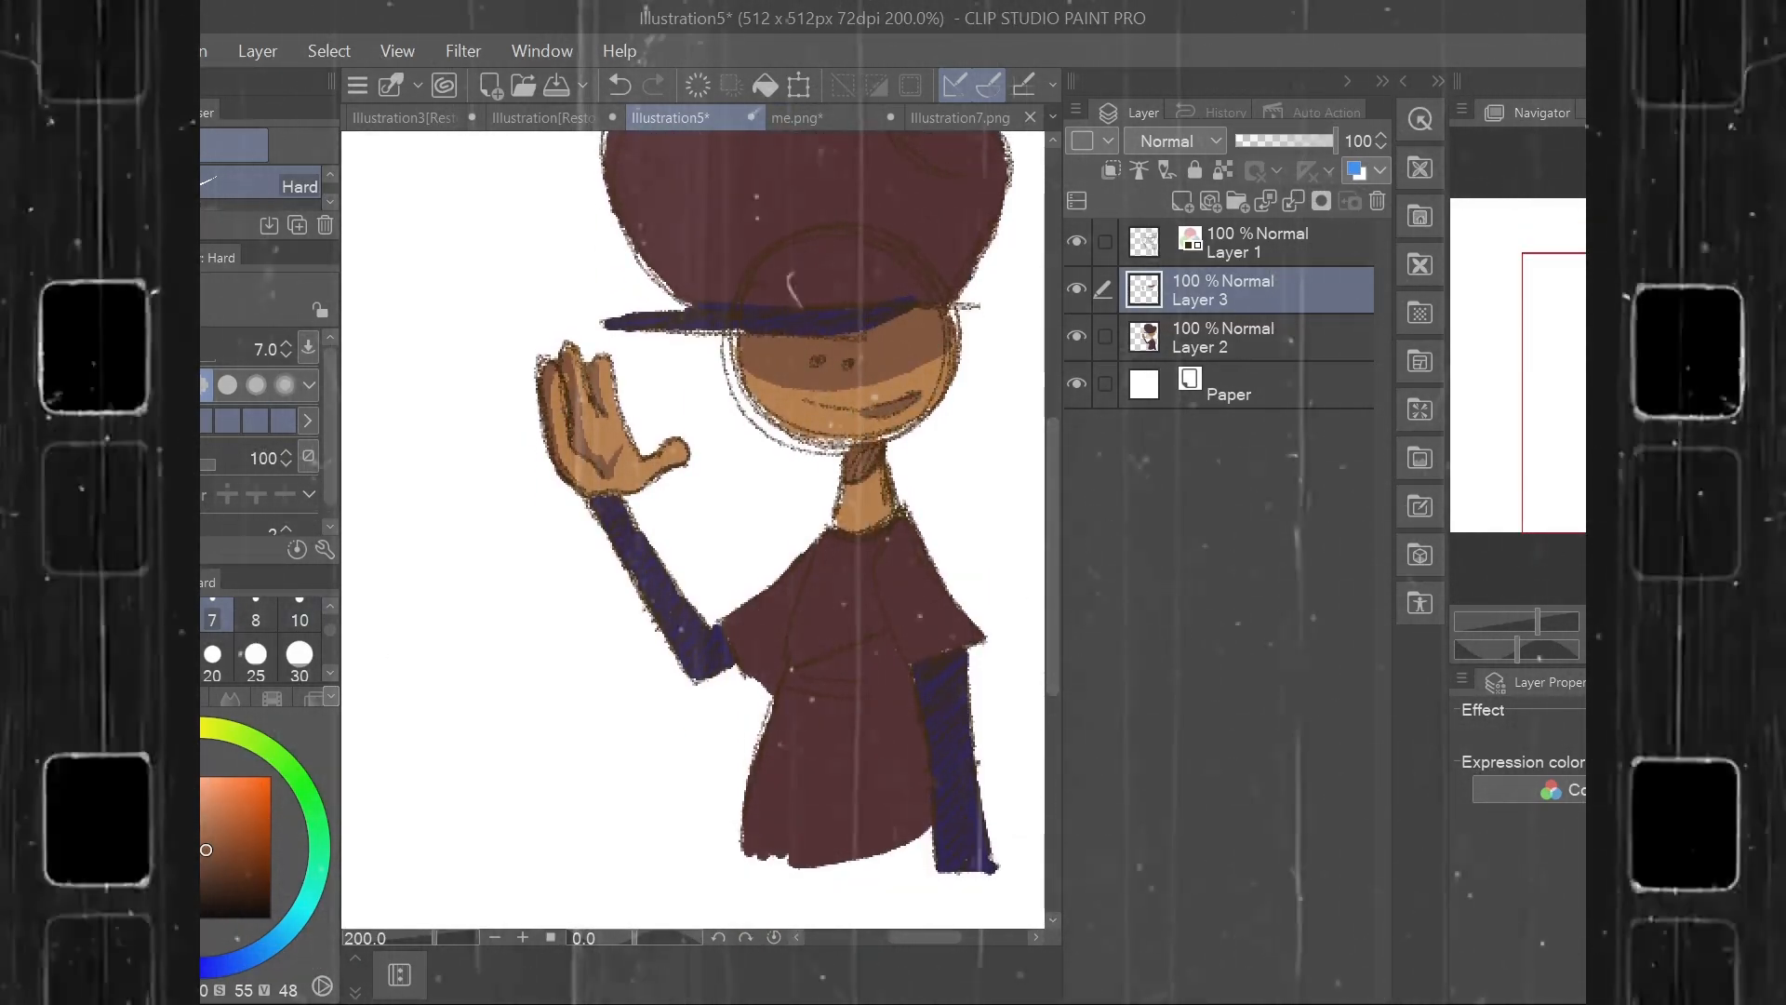
key(i)
click(815, 595)
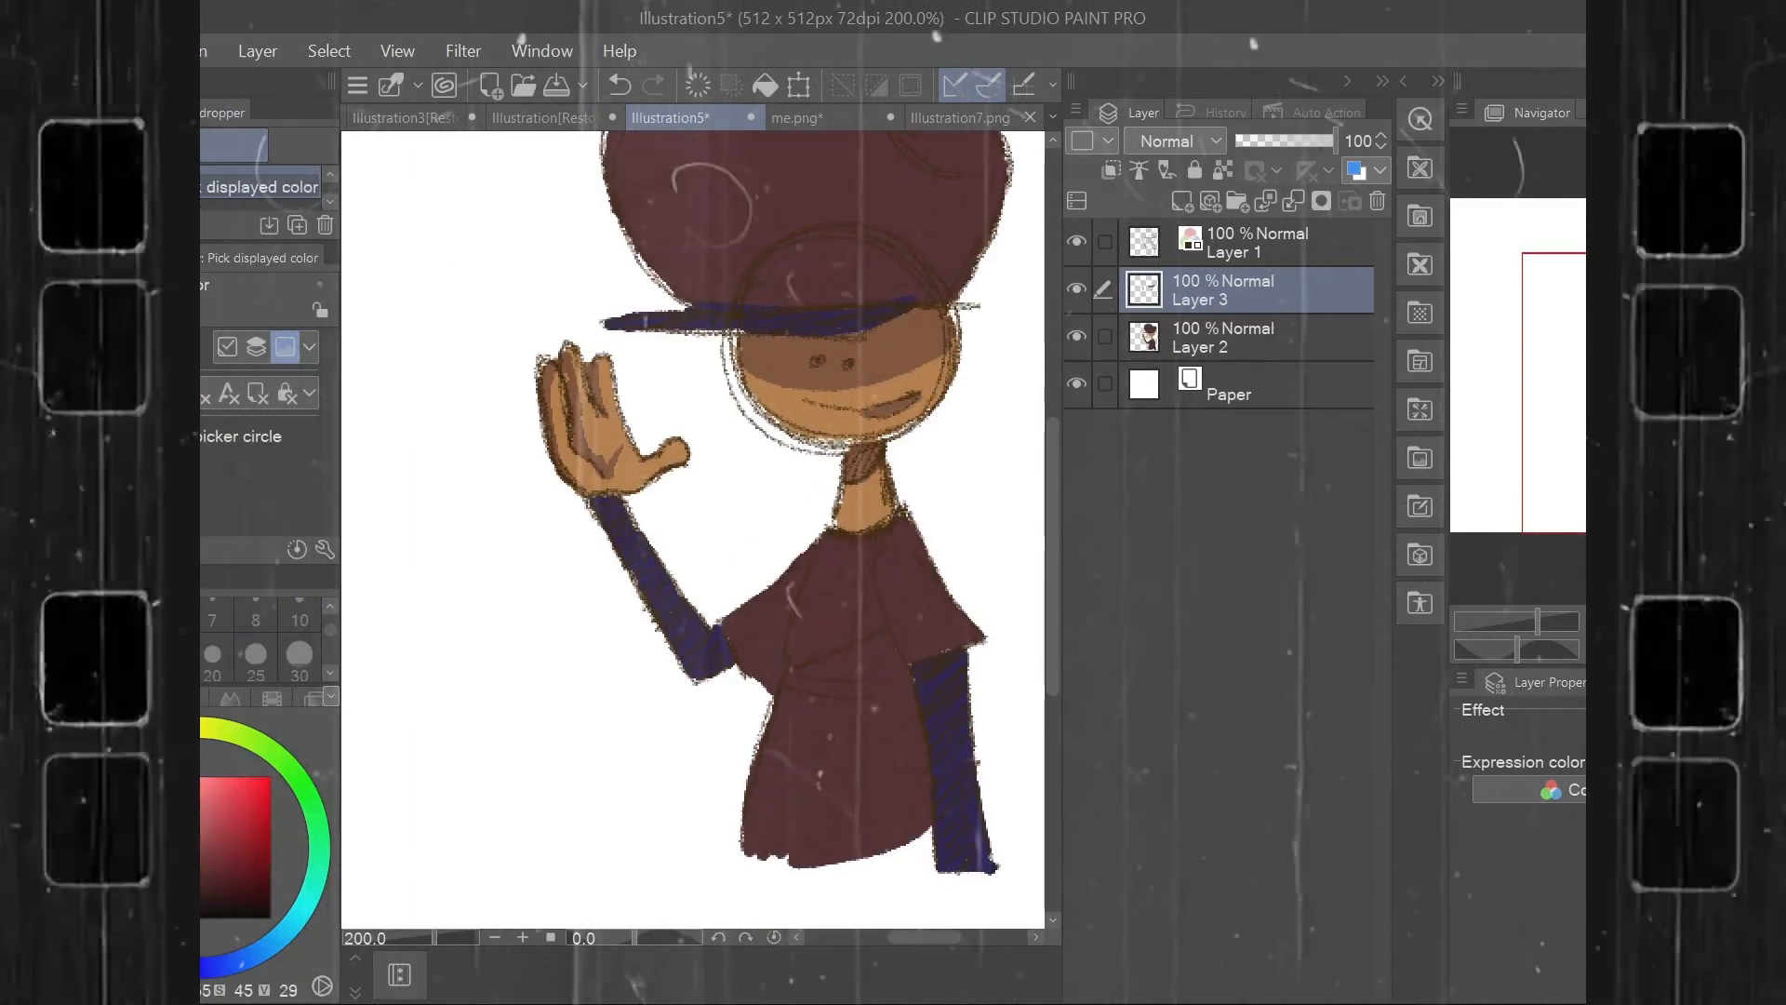
key(p)
click(232, 856)
click(229, 891)
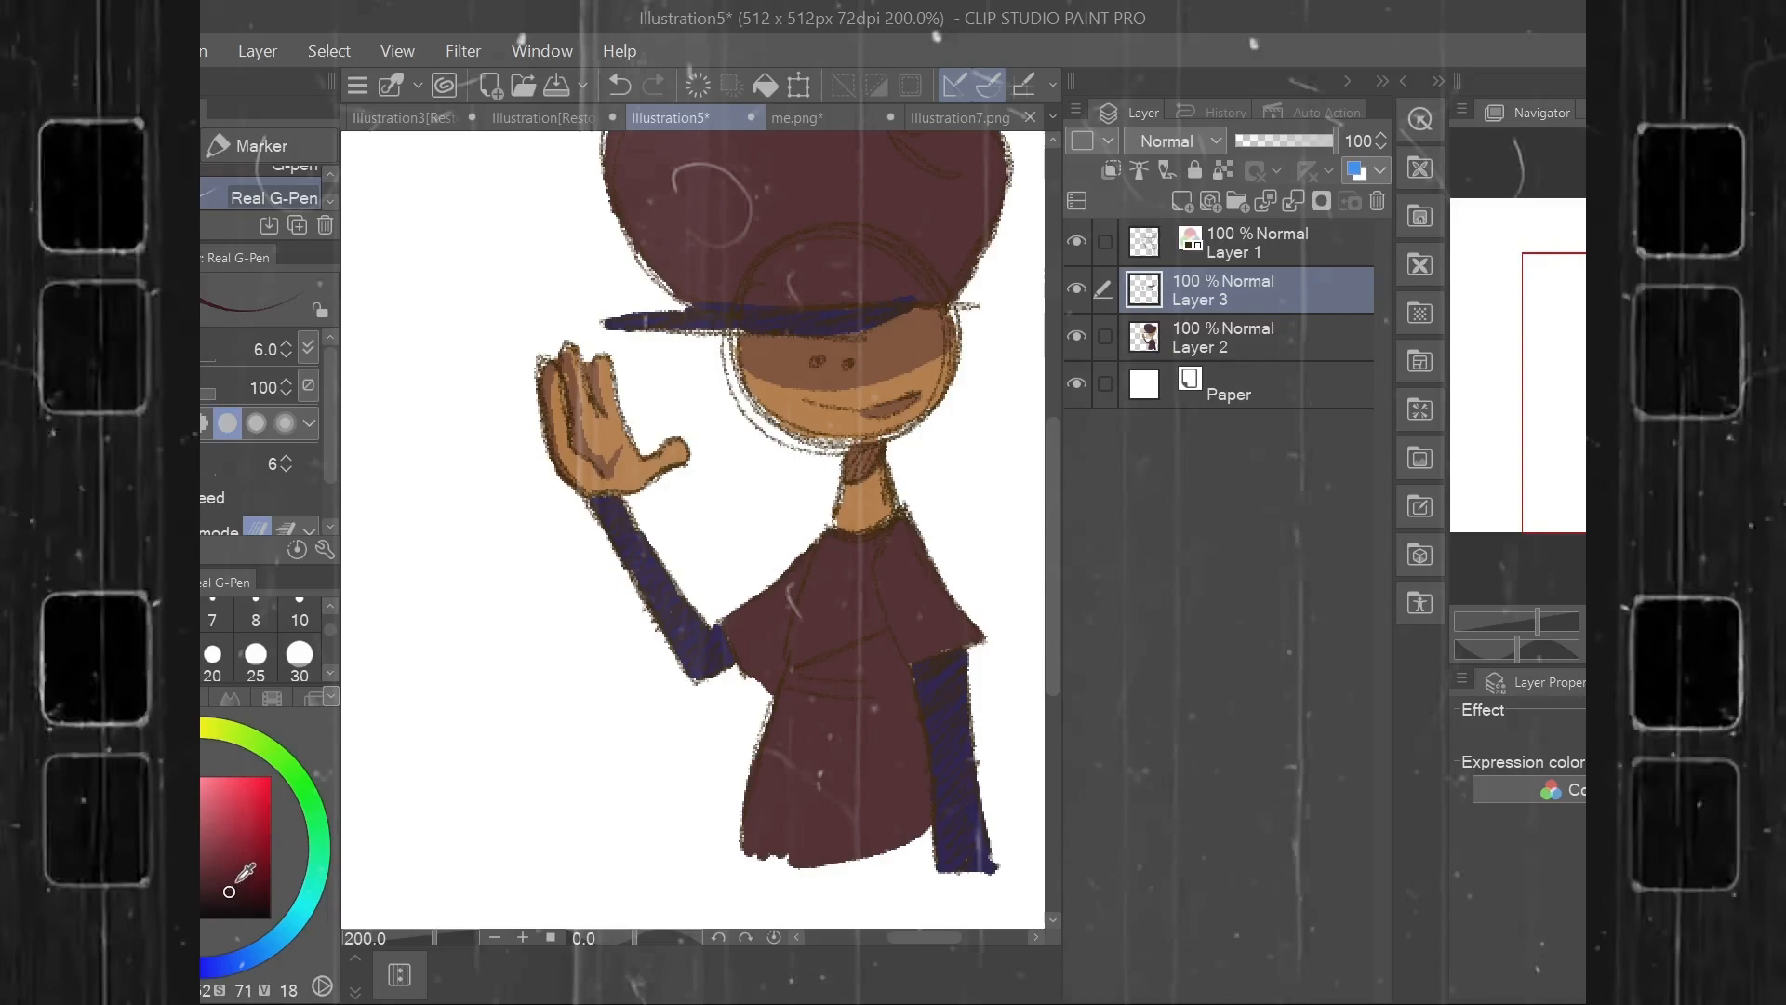
drag(877, 648, 796, 678)
key(ctrl+z)
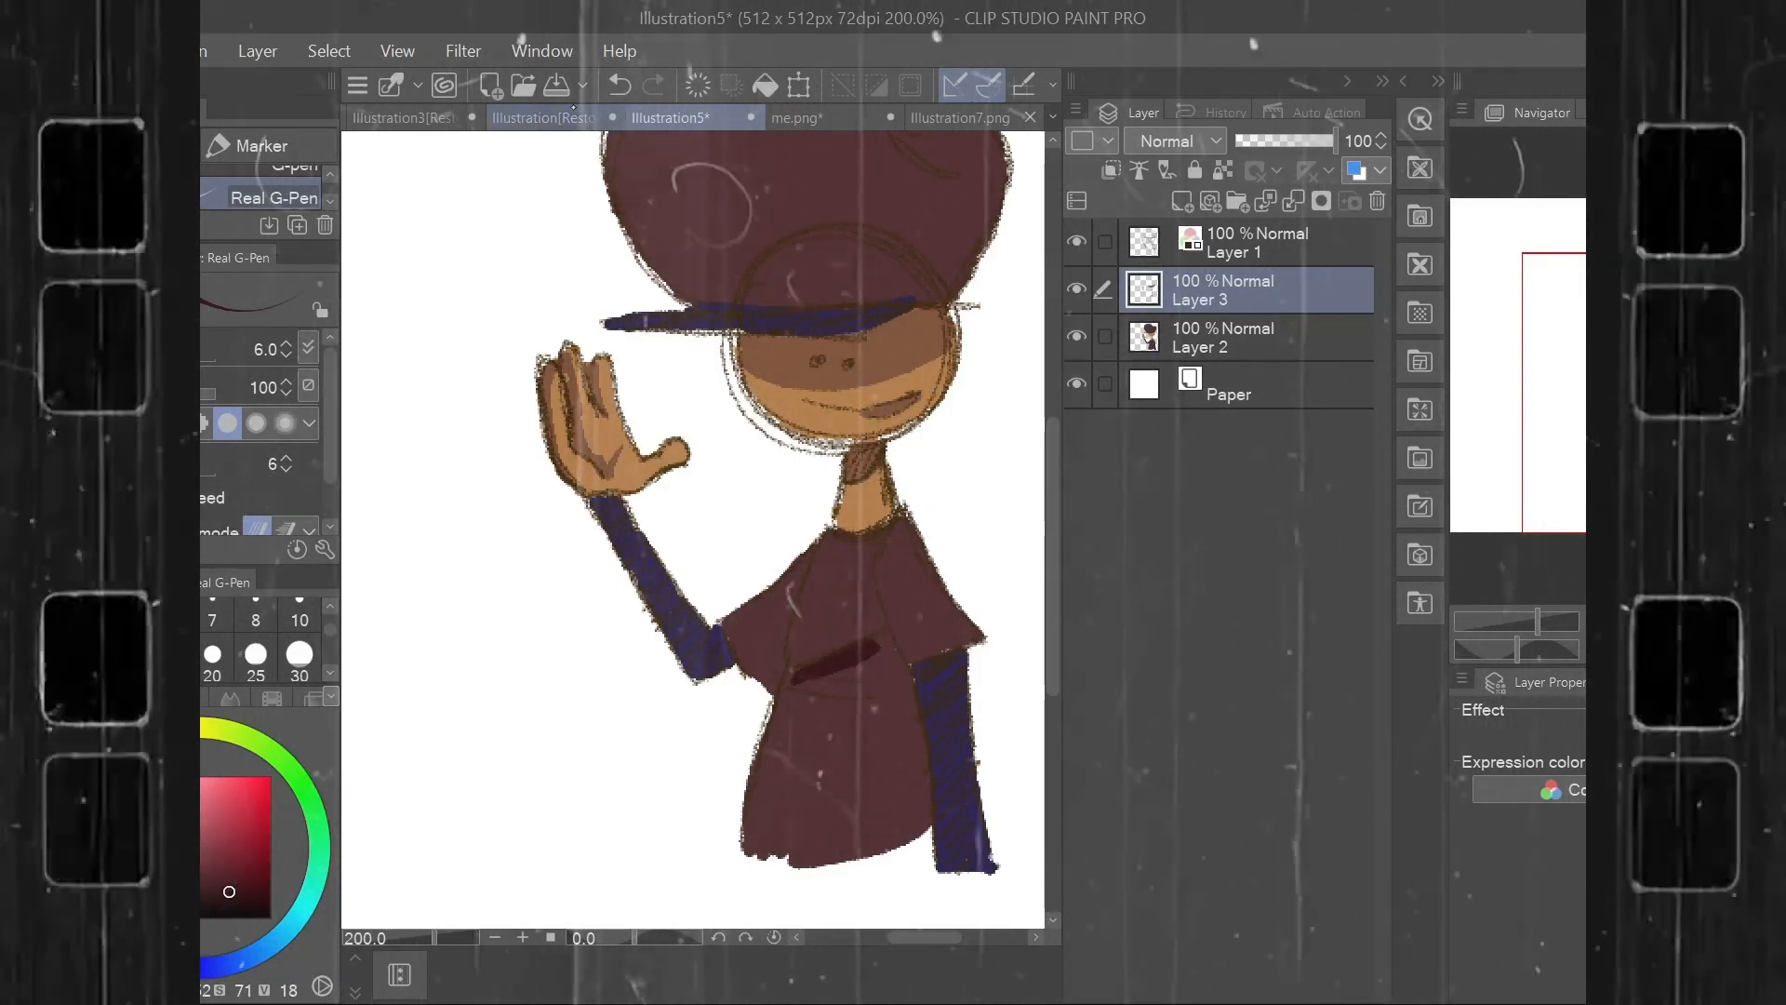
Try shading the shirt's chest fold and sleeve seam on Layer 3 in dark maroon, saturation 55, value 20.
key(i)
click(789, 321)
click(197, 877)
drag(208, 884, 206, 890)
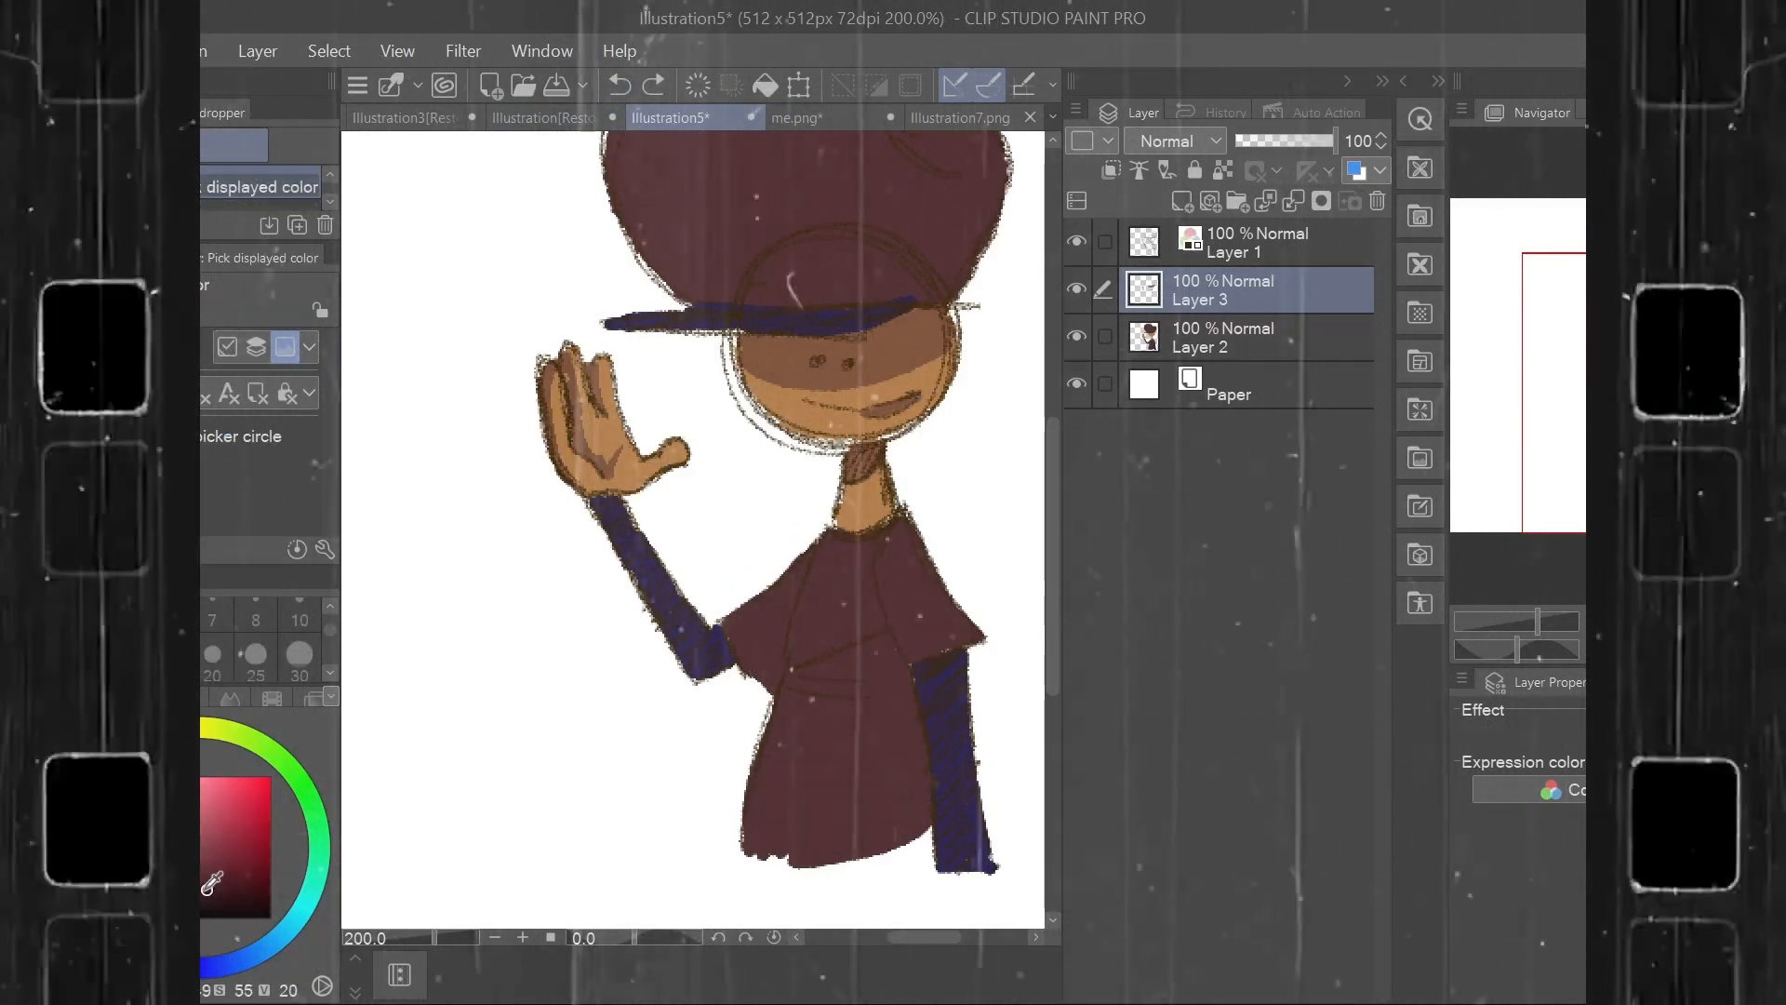
key(p)
mouse_move(798, 672)
mouse_down()
mouse_move(885, 637)
mouse_move(793, 670)
mouse_move(858, 646)
mouse_move(814, 669)
mouse_move(860, 675)
mouse_move(794, 684)
mouse_move(872, 691)
mouse_move(793, 689)
mouse_move(922, 670)
mouse_up()
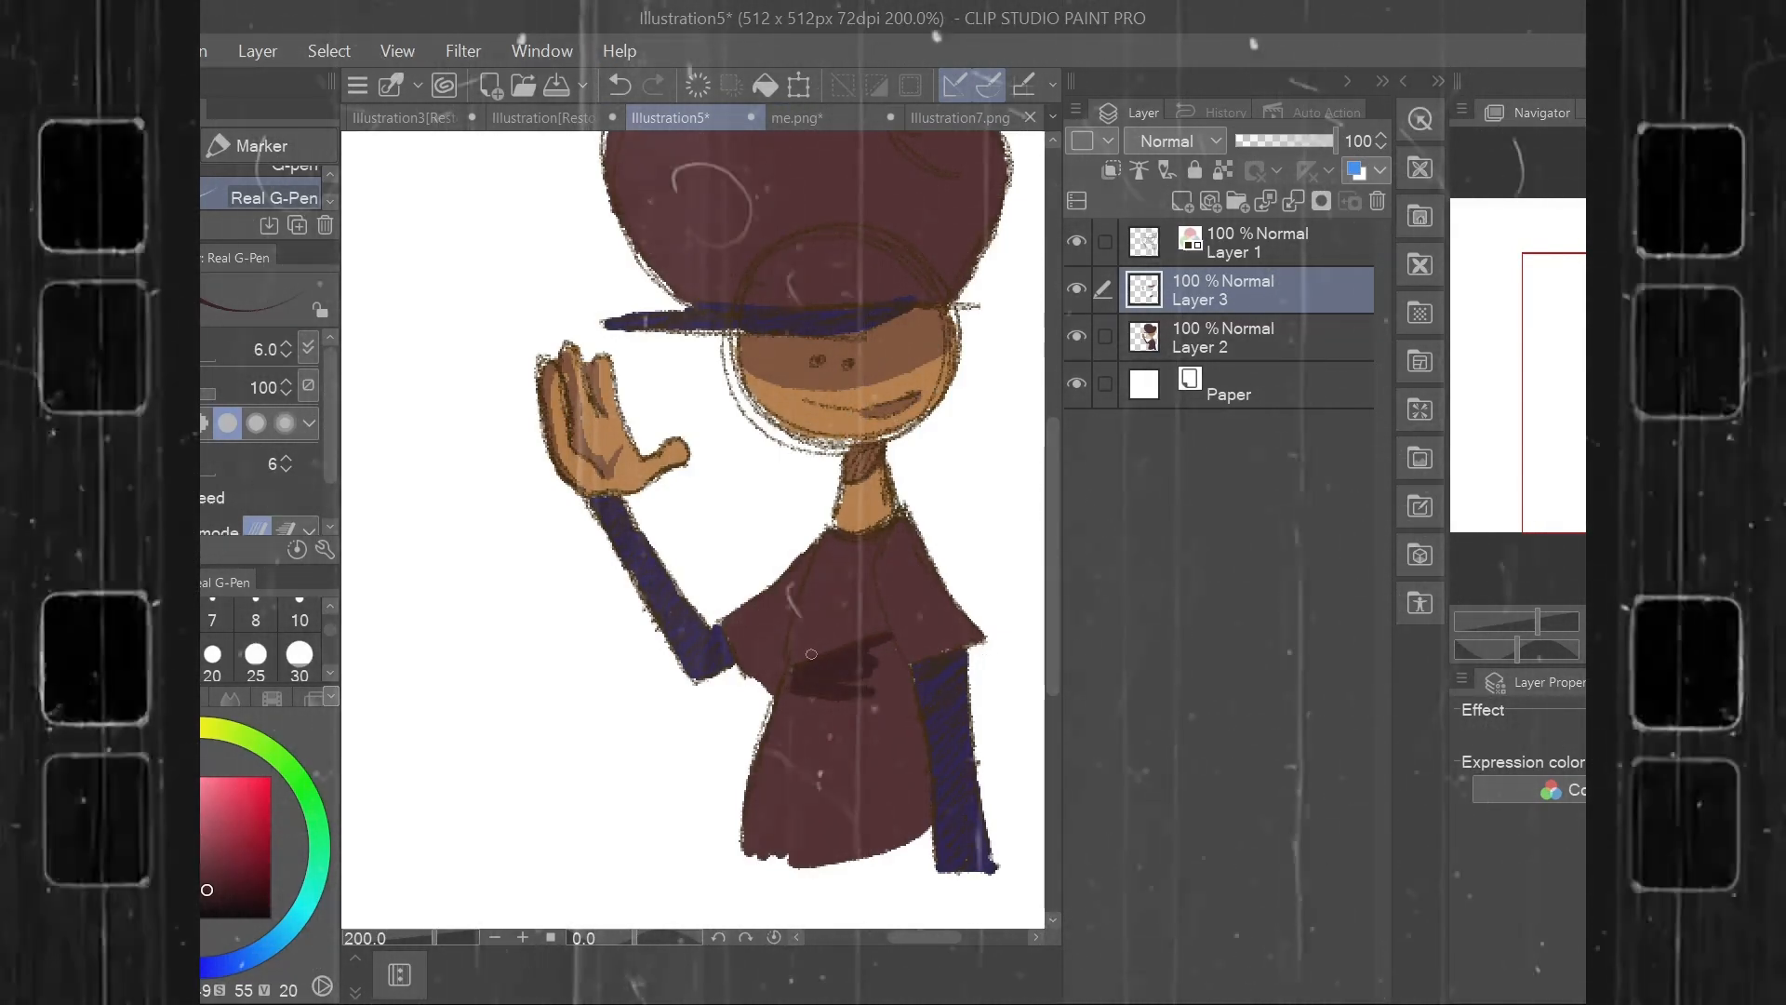
mouse_move(904, 529)
mouse_down()
mouse_move(880, 594)
mouse_move(895, 547)
mouse_up()
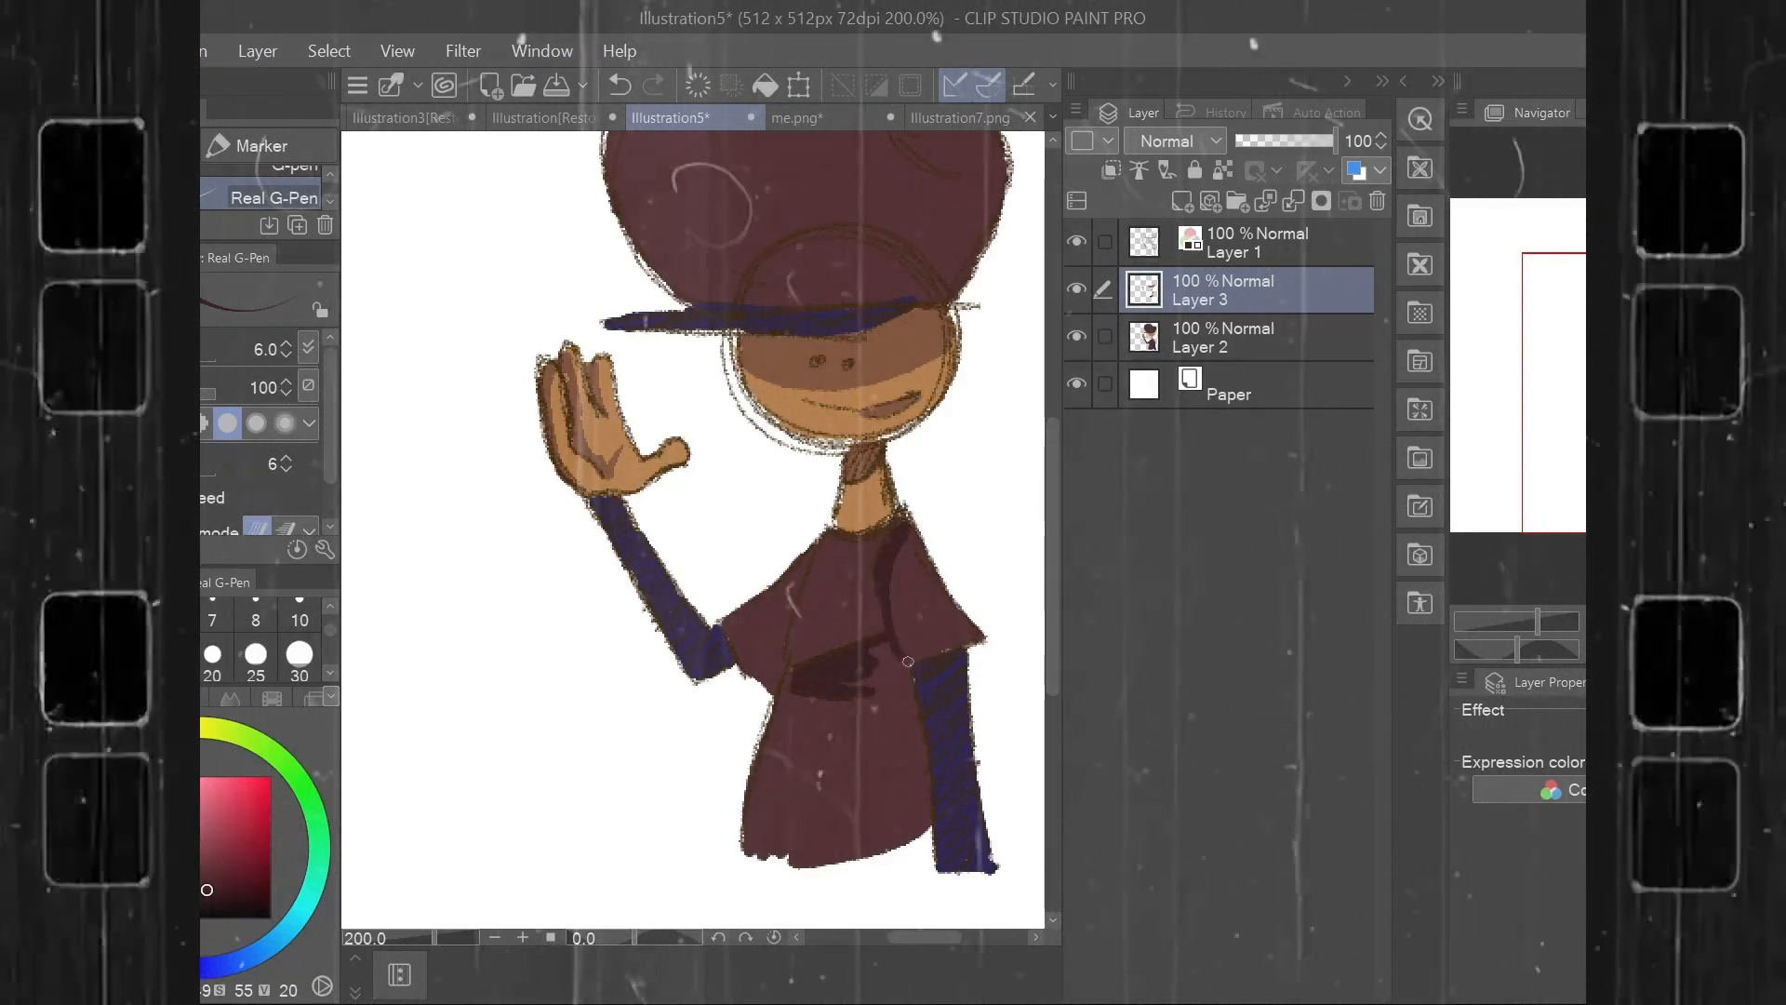
click(620, 87)
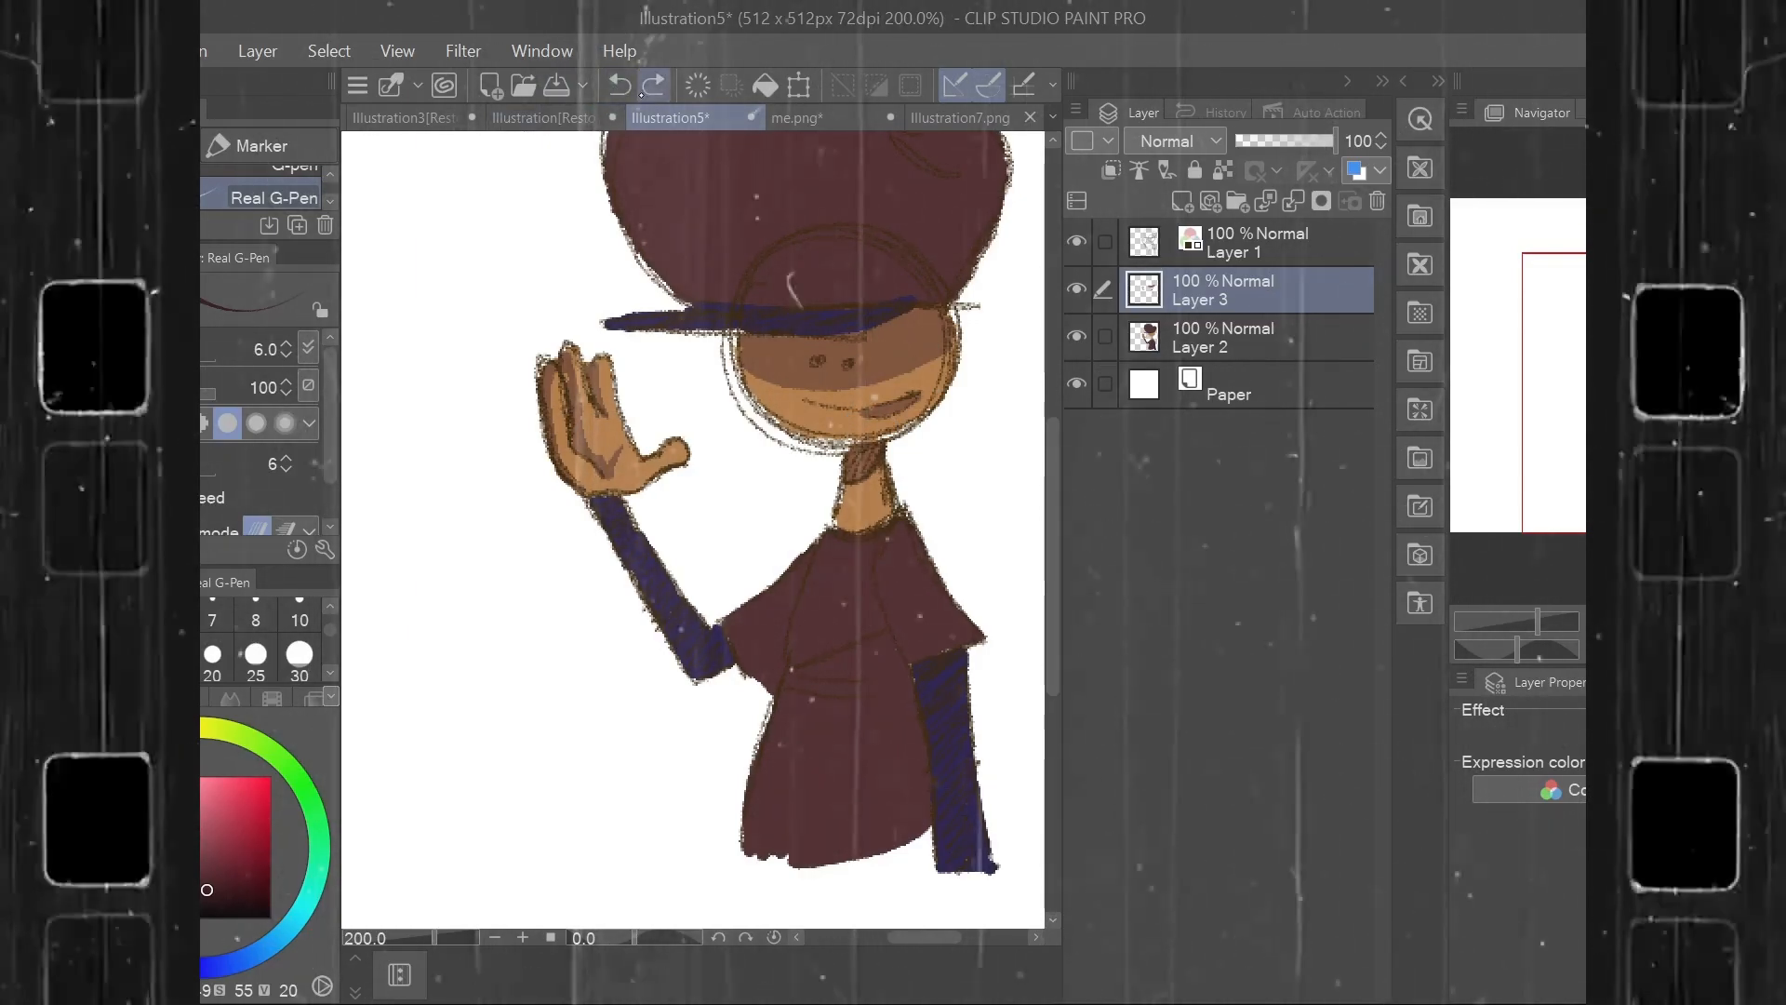
Add a layer above Layer 1 and outline the hat's front, brim, jaw and neck in black with the Real G-Pen at size 4.
drag(1054, 618, 1061, 538)
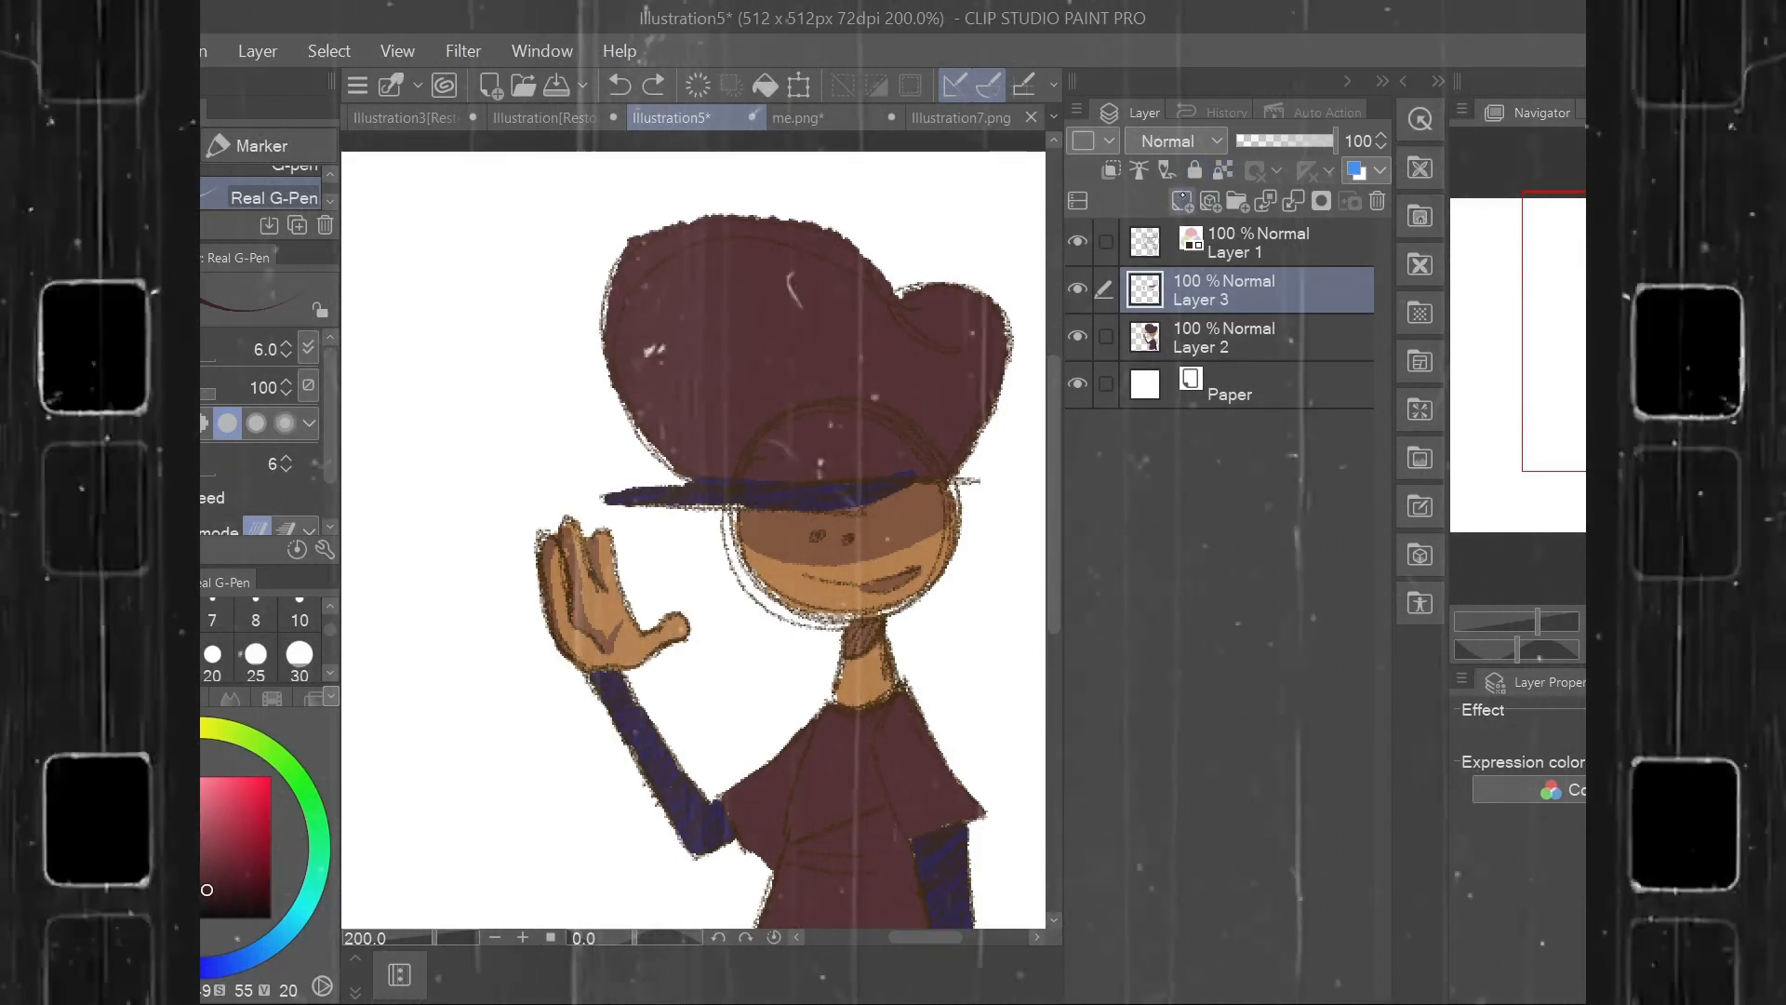
click(1144, 253)
click(1182, 202)
click(270, 918)
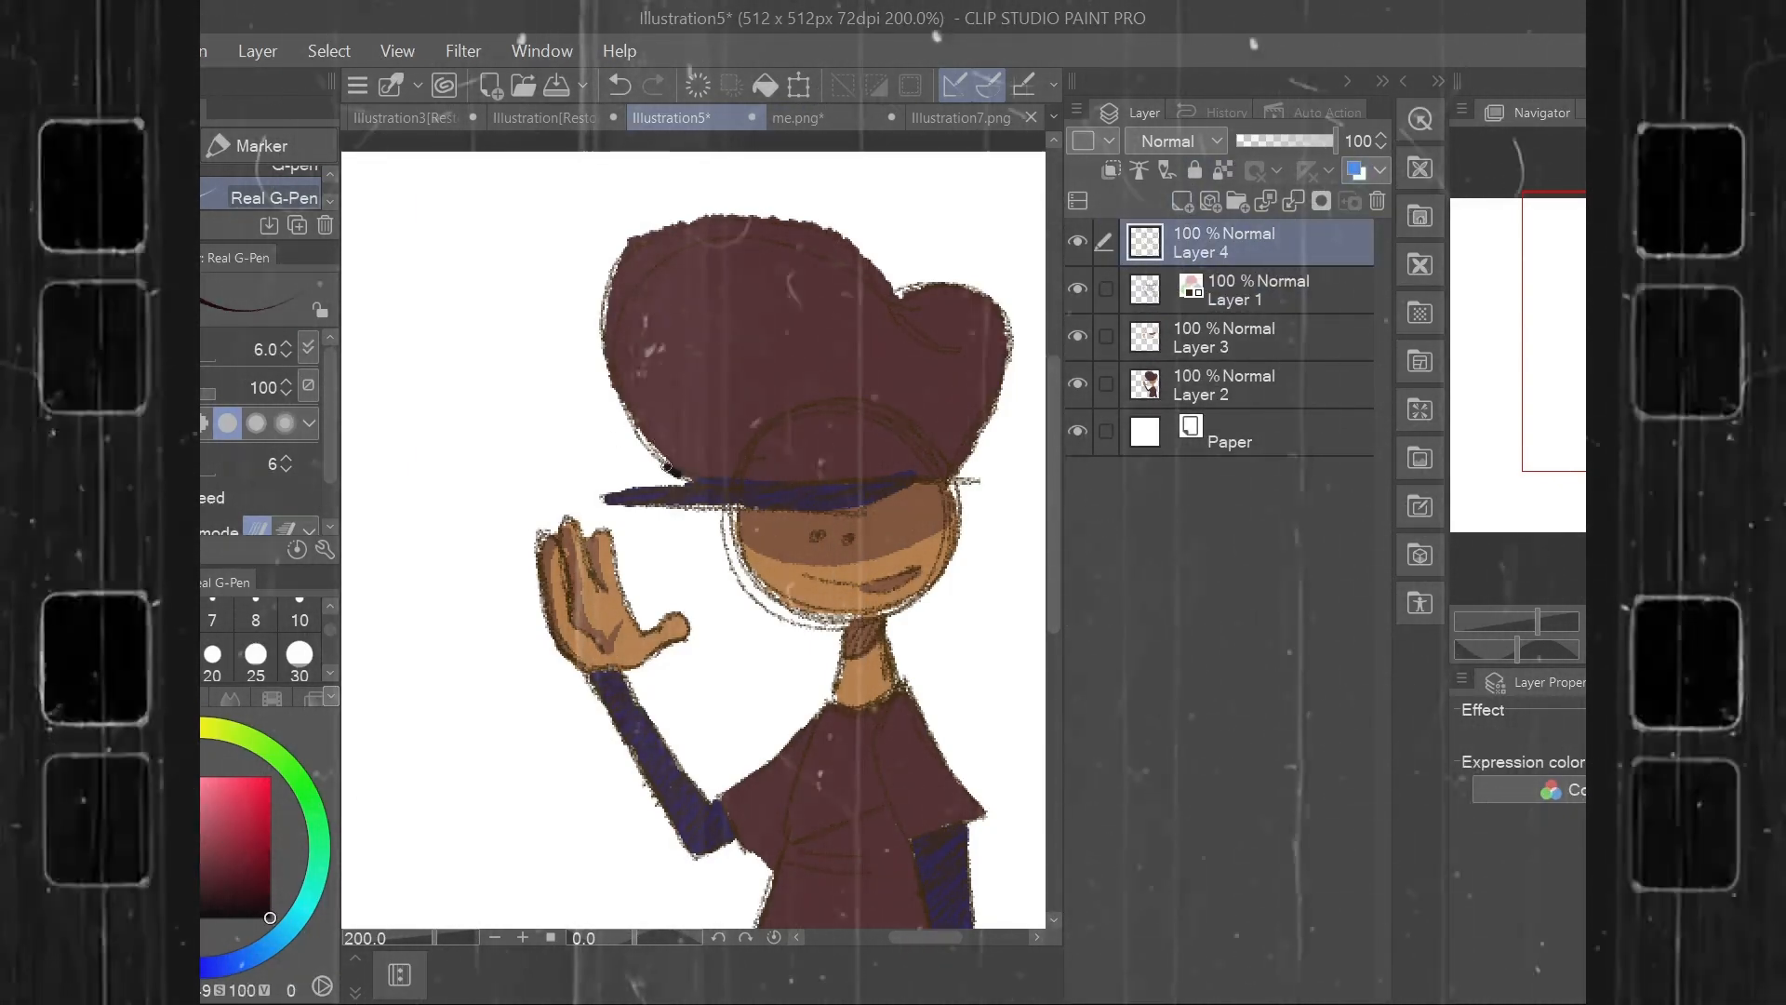
drag(686, 476, 622, 268)
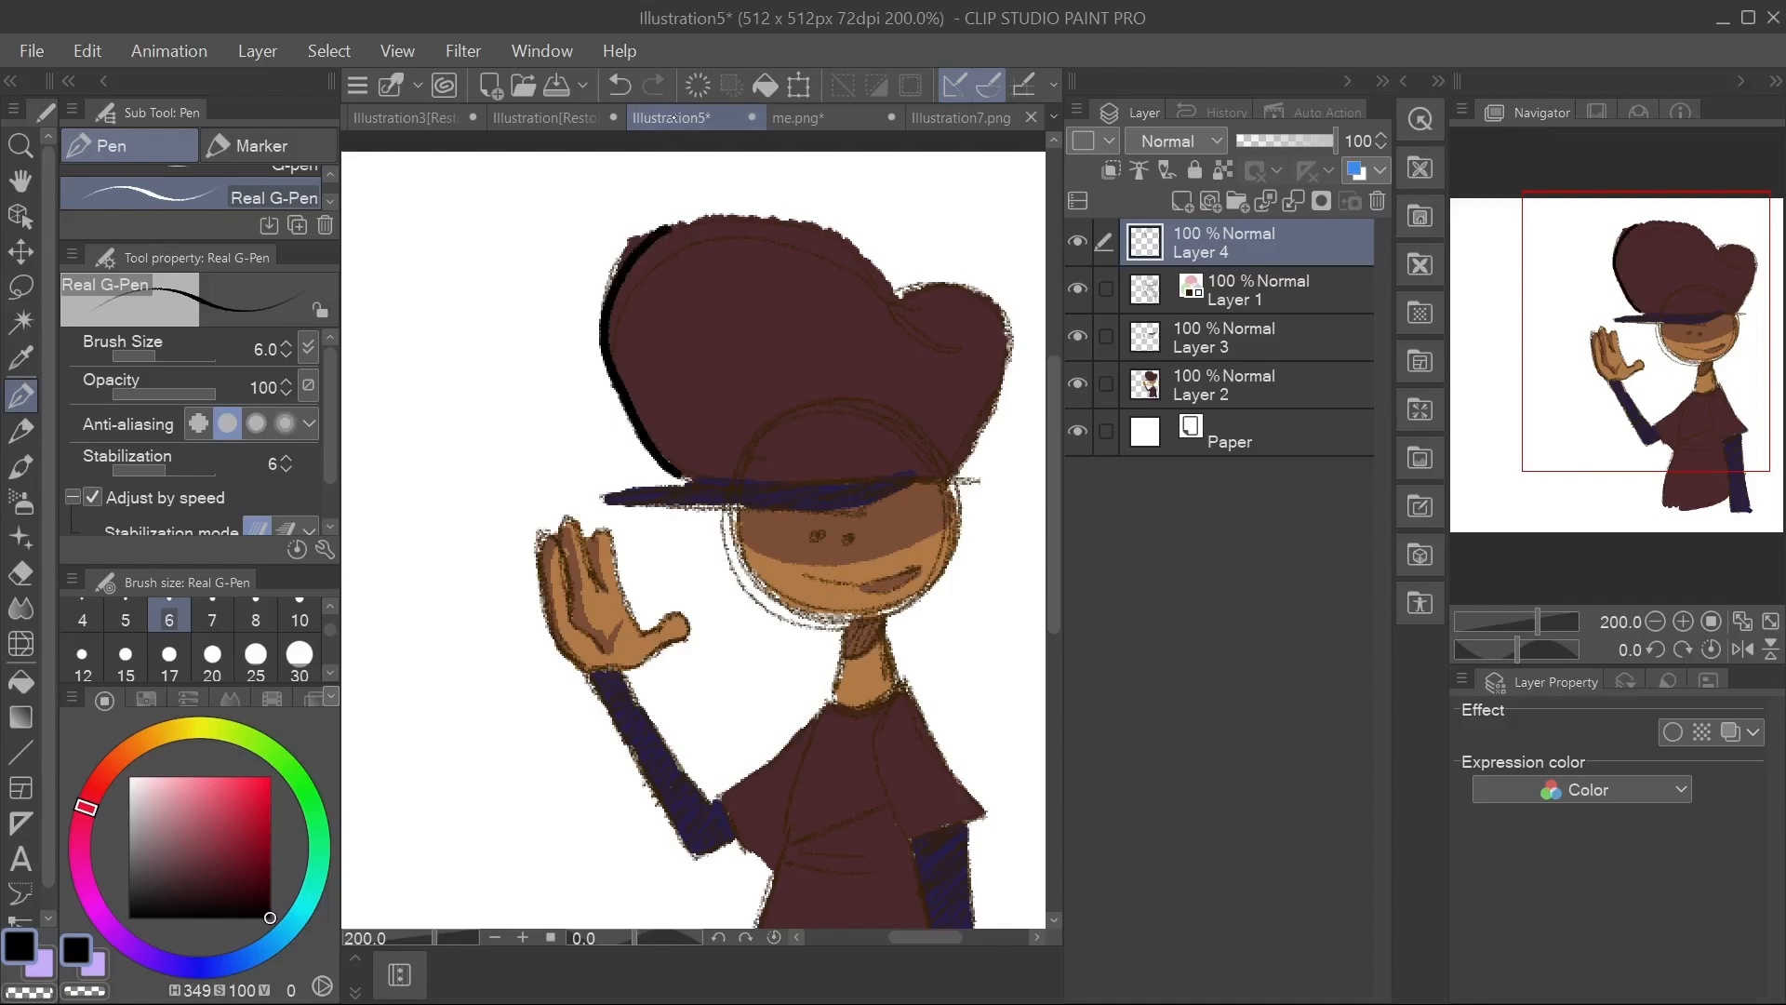
key(ctrl+z)
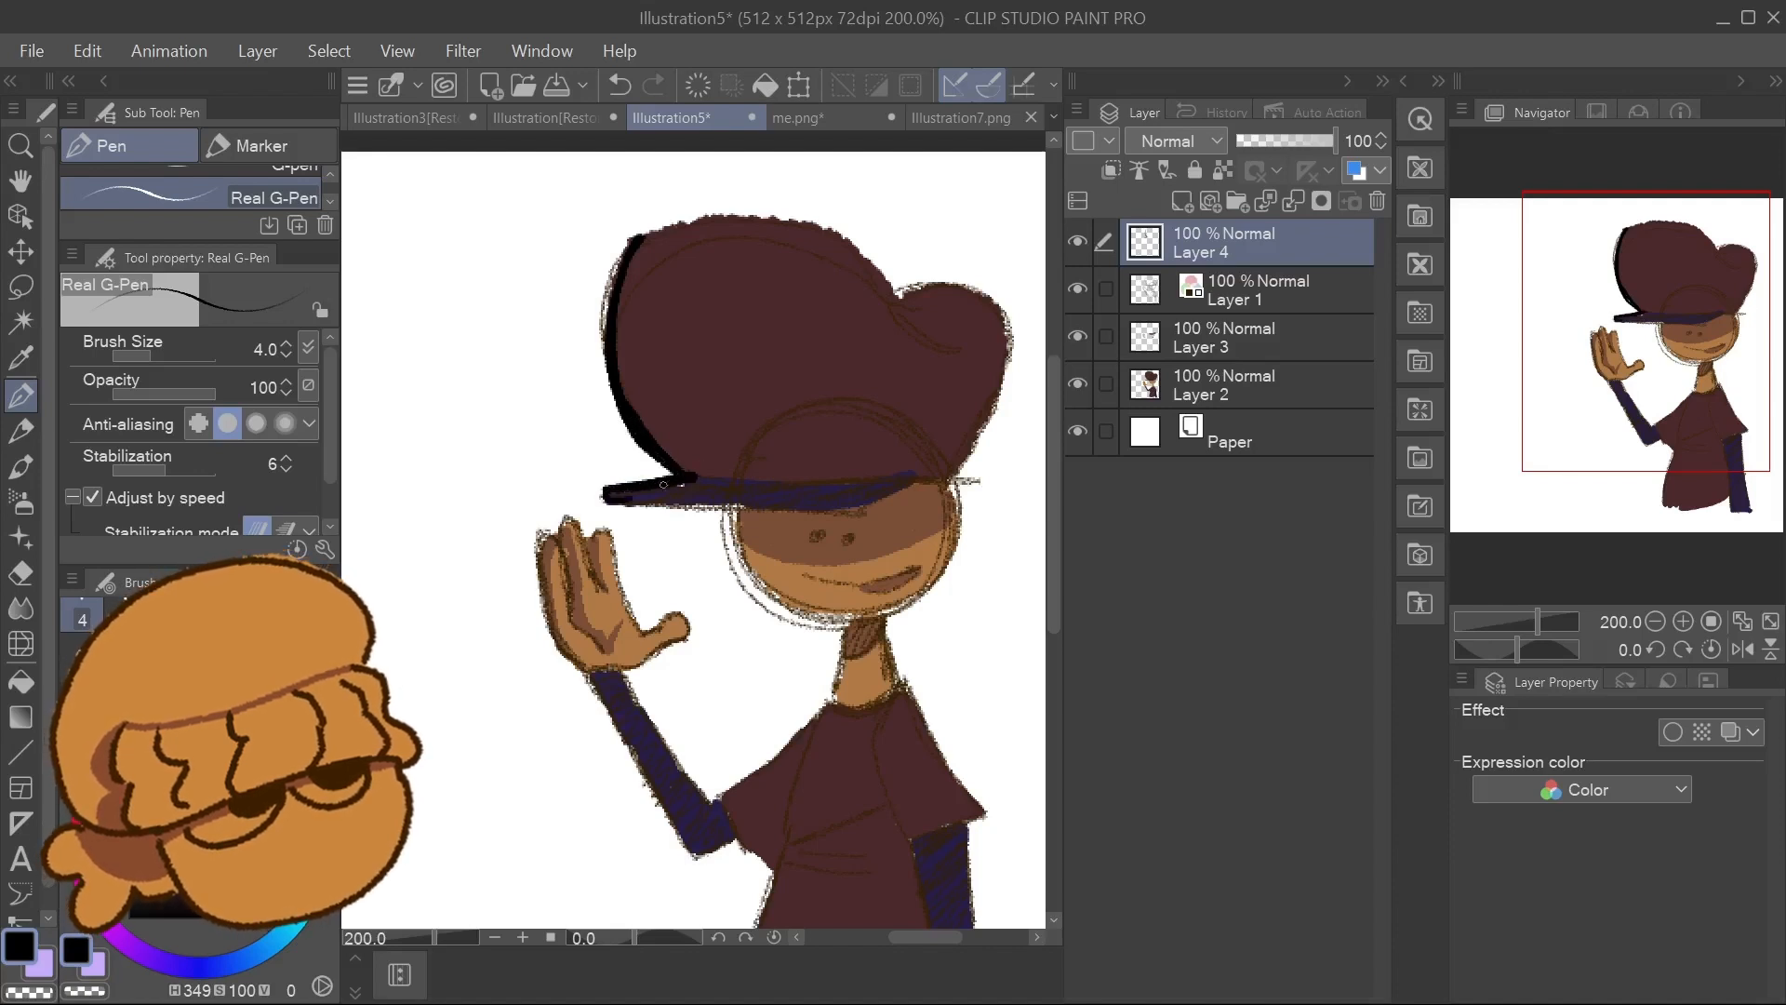
drag(699, 508, 738, 510)
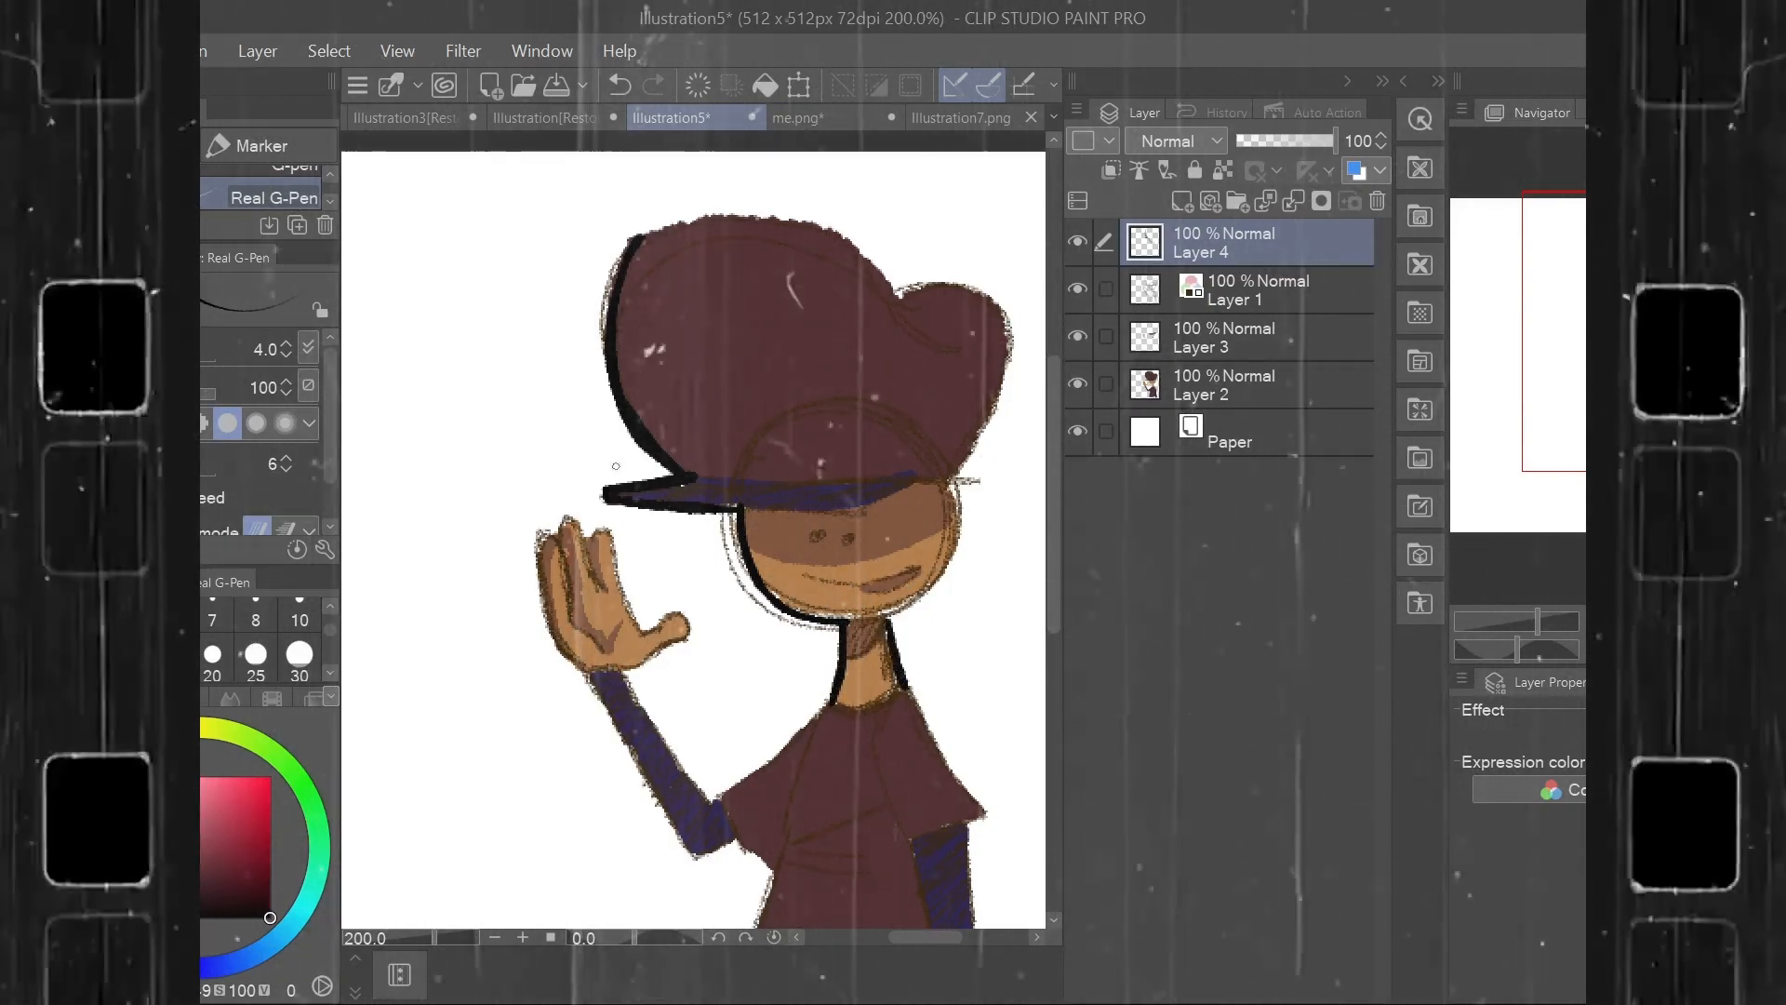
Outline the raised hand and arm, the shoulders and both shirt sleeves in black on Layer 4.
mouse_move(560, 538)
mouse_down()
mouse_move(583, 539)
mouse_move(626, 604)
mouse_up()
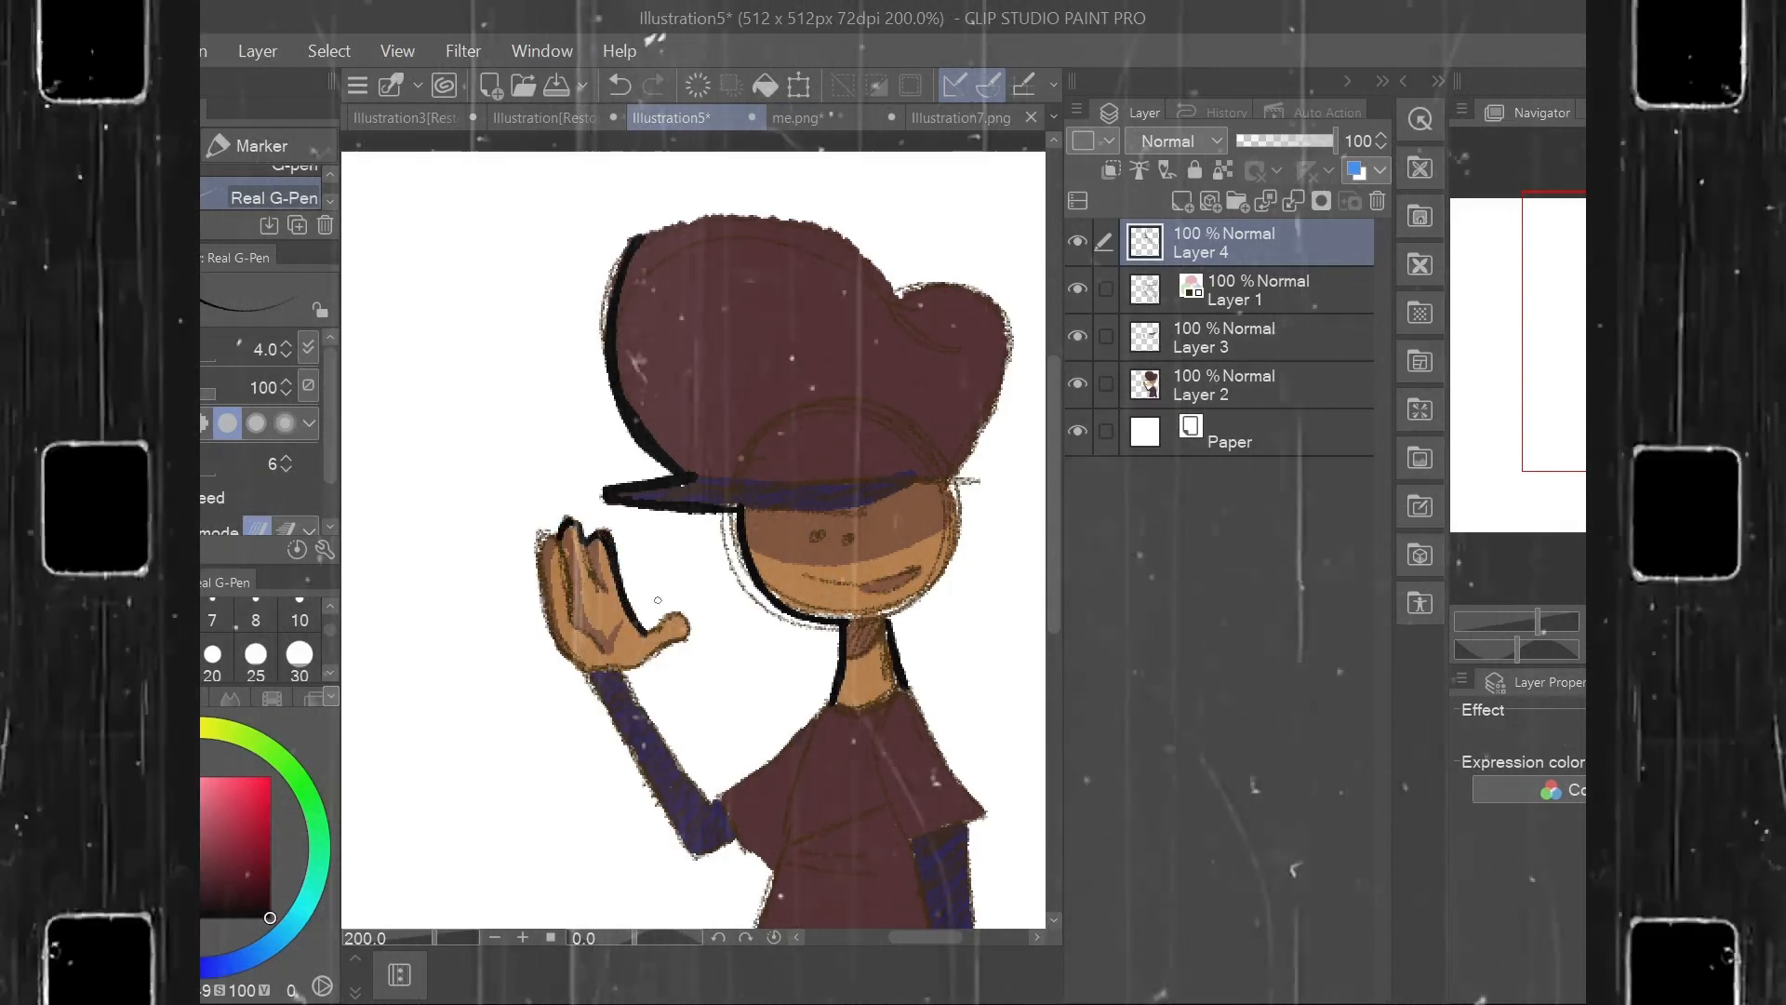
drag(687, 627, 668, 648)
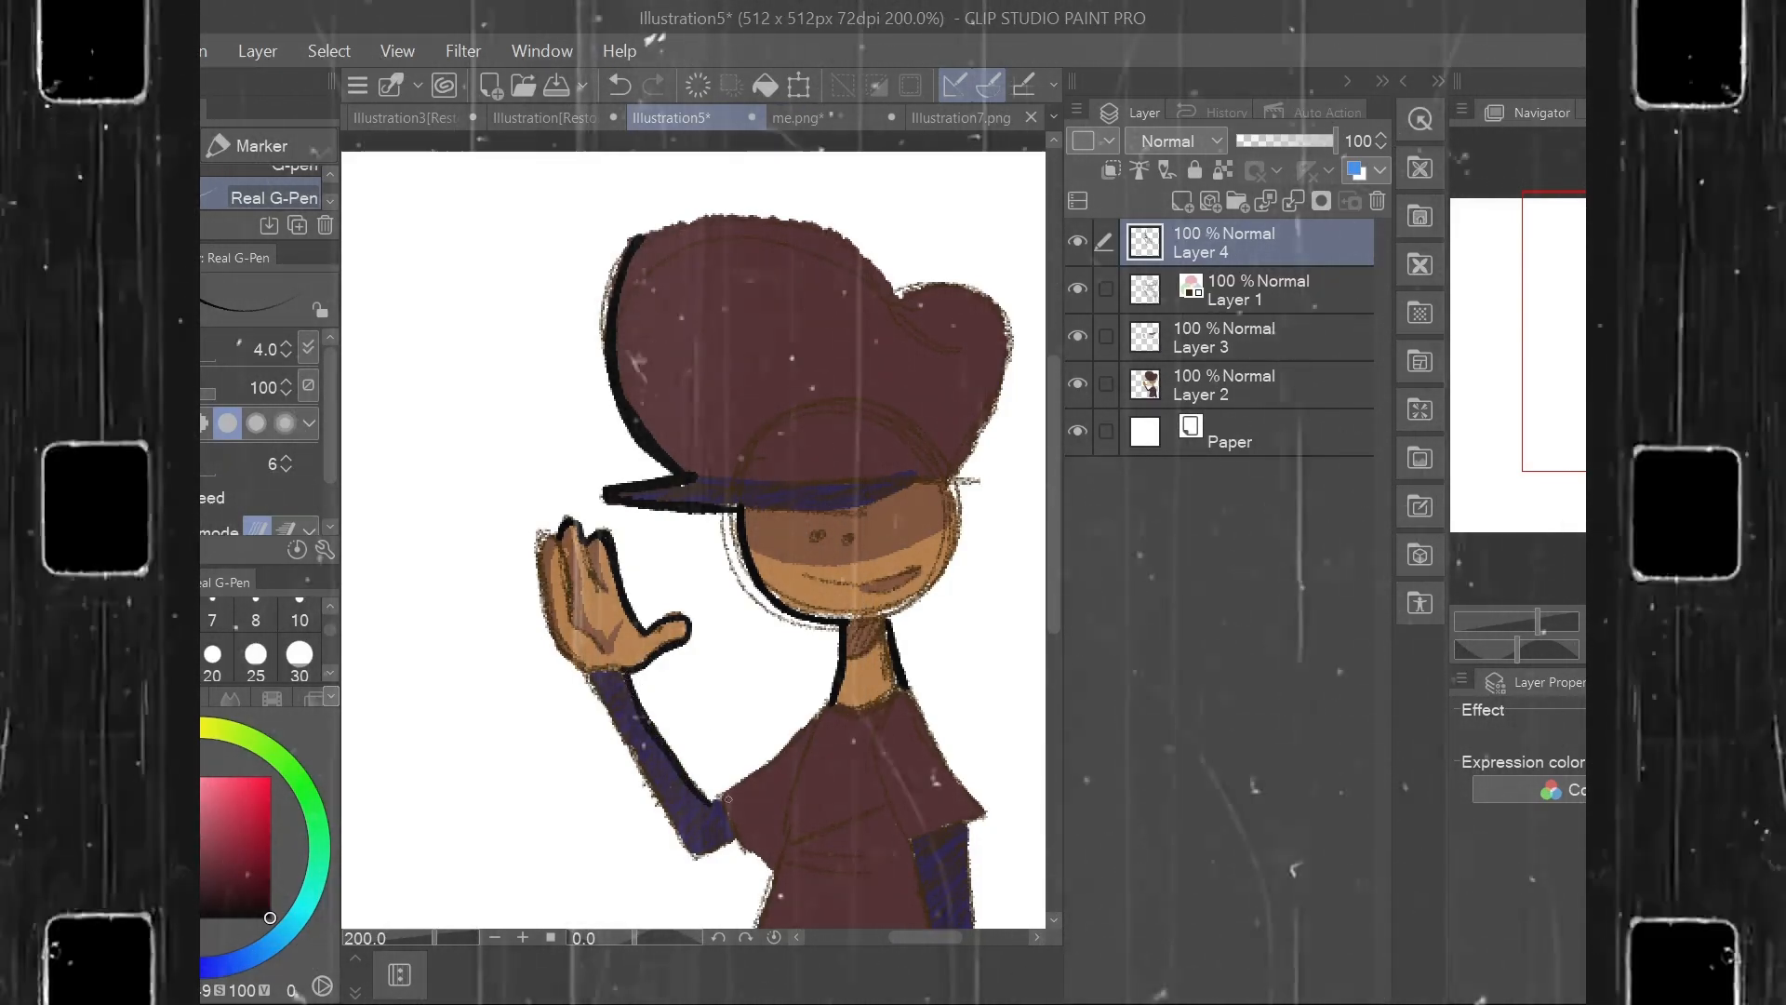
drag(716, 800, 833, 693)
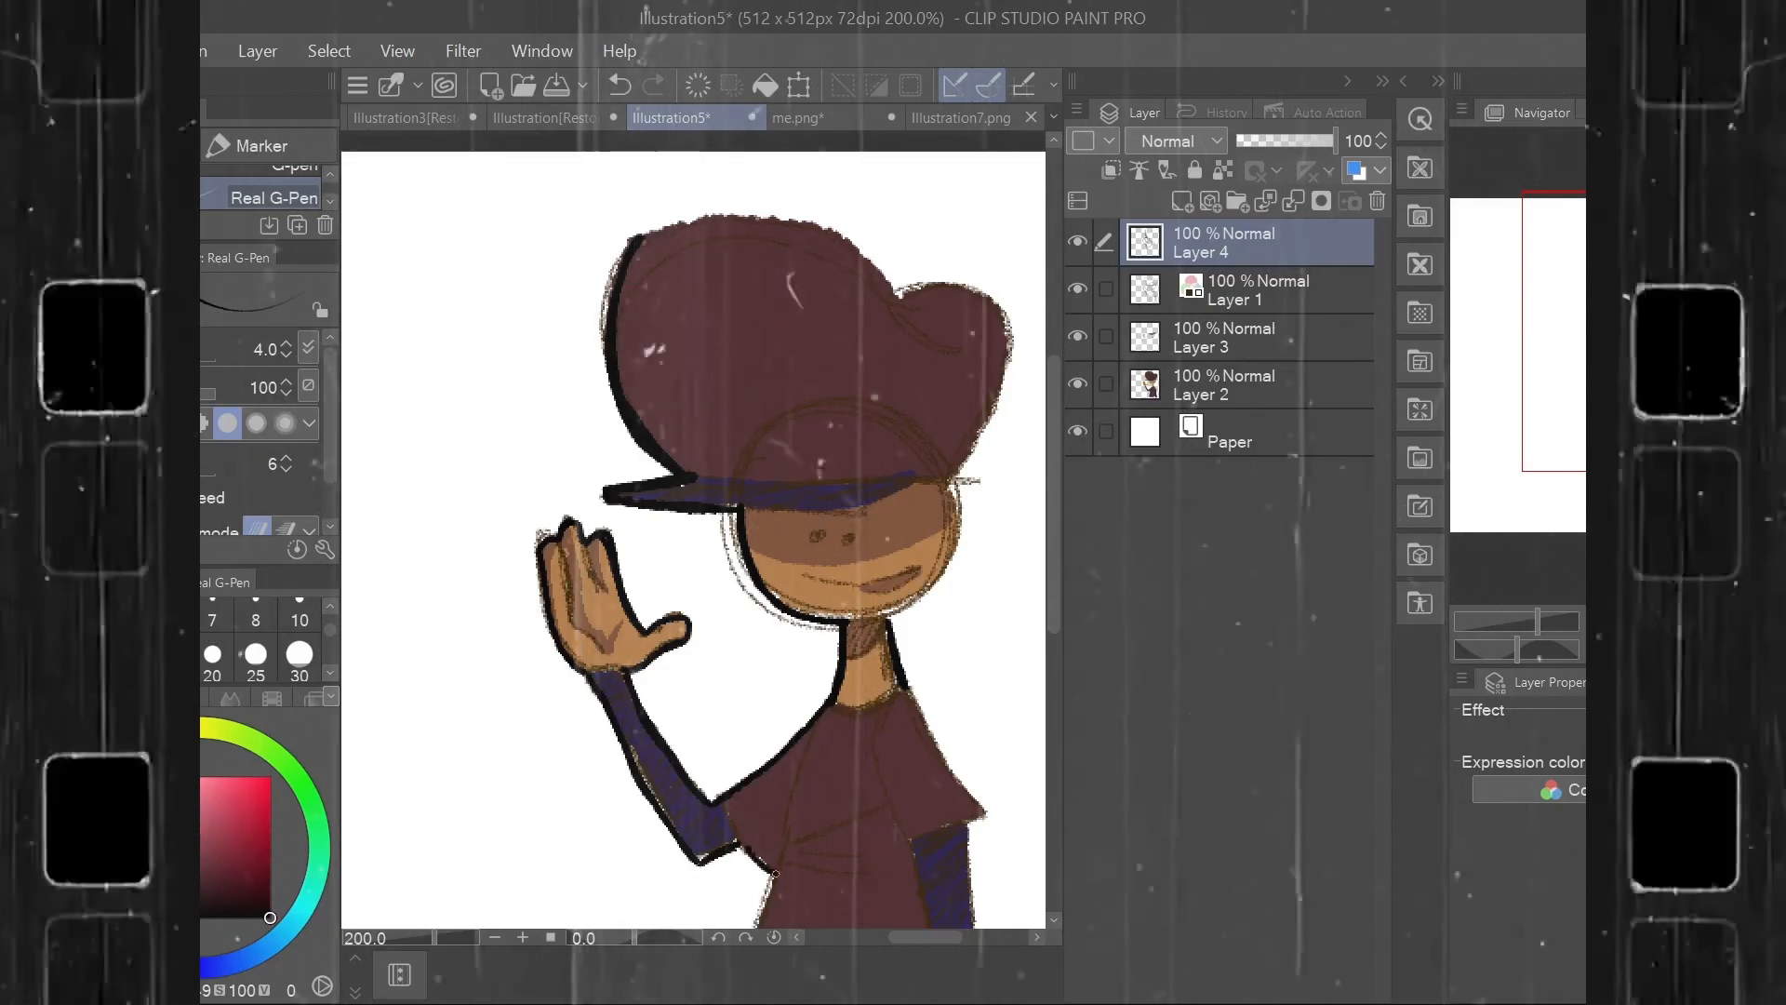
drag(910, 690, 987, 814)
drag(913, 698, 968, 827)
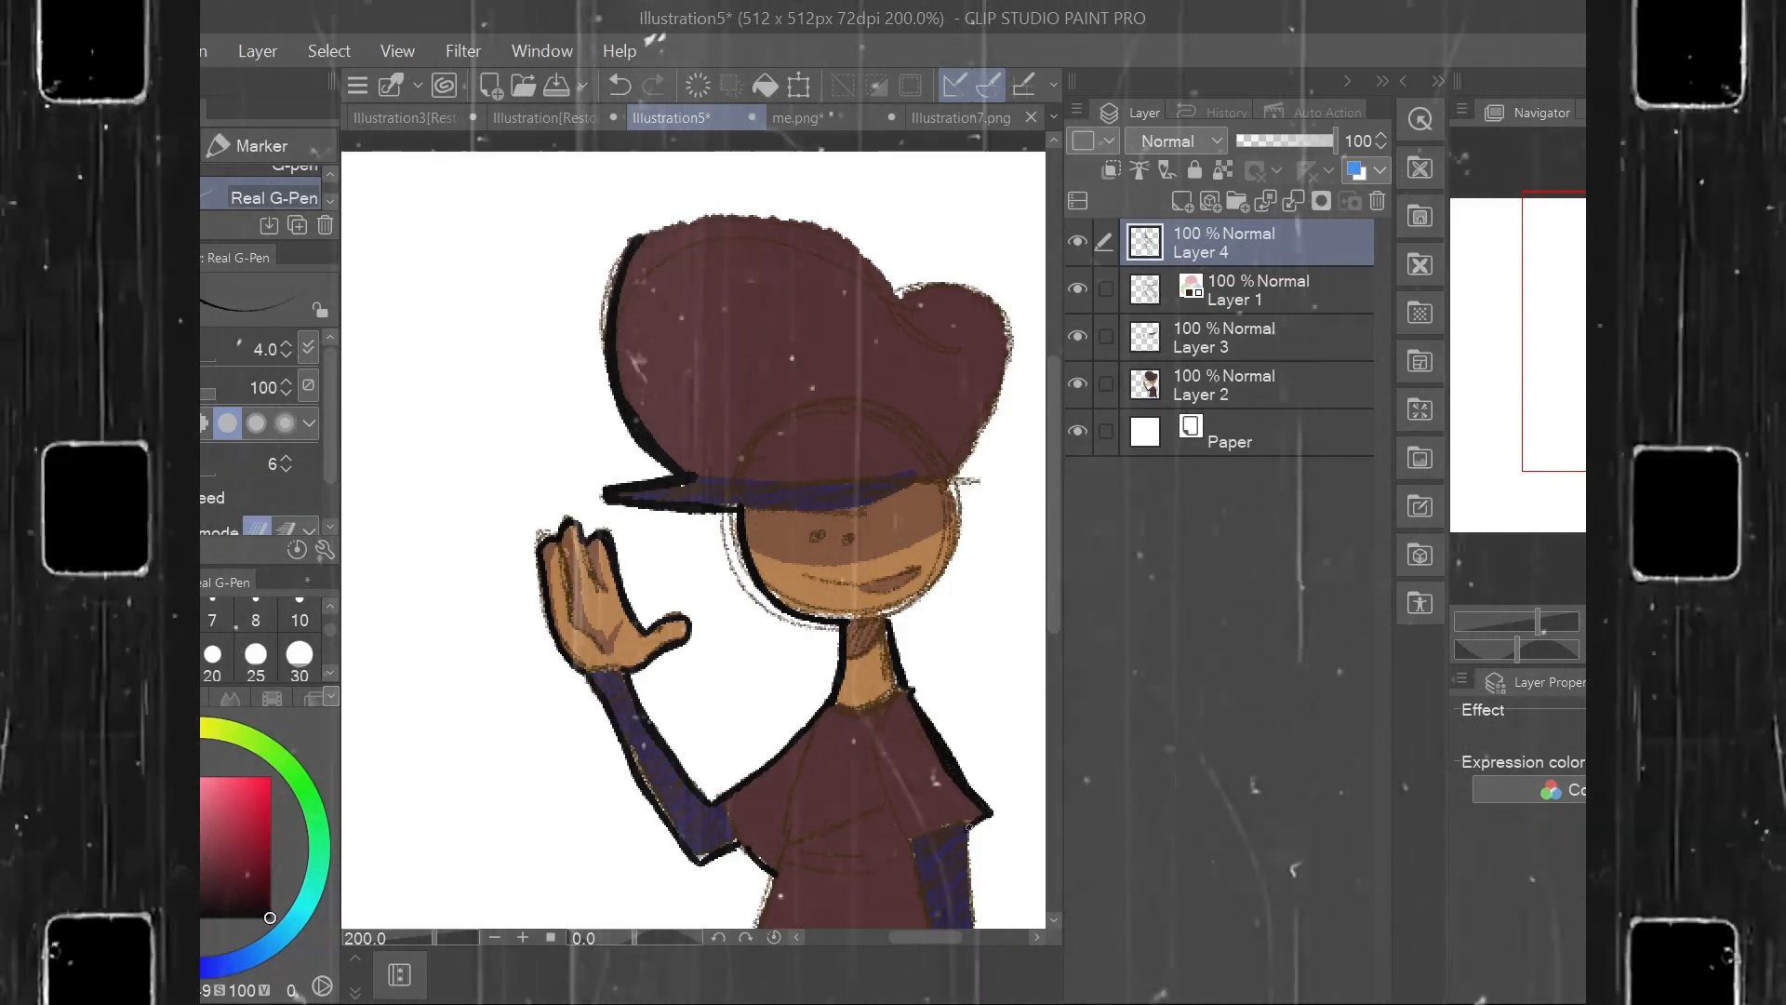
Outline the outer edge of the lowered arm and the opposite side of the shirt's torso in black on Layer 4.
drag(1053, 612, 1053, 693)
drag(971, 601, 981, 721)
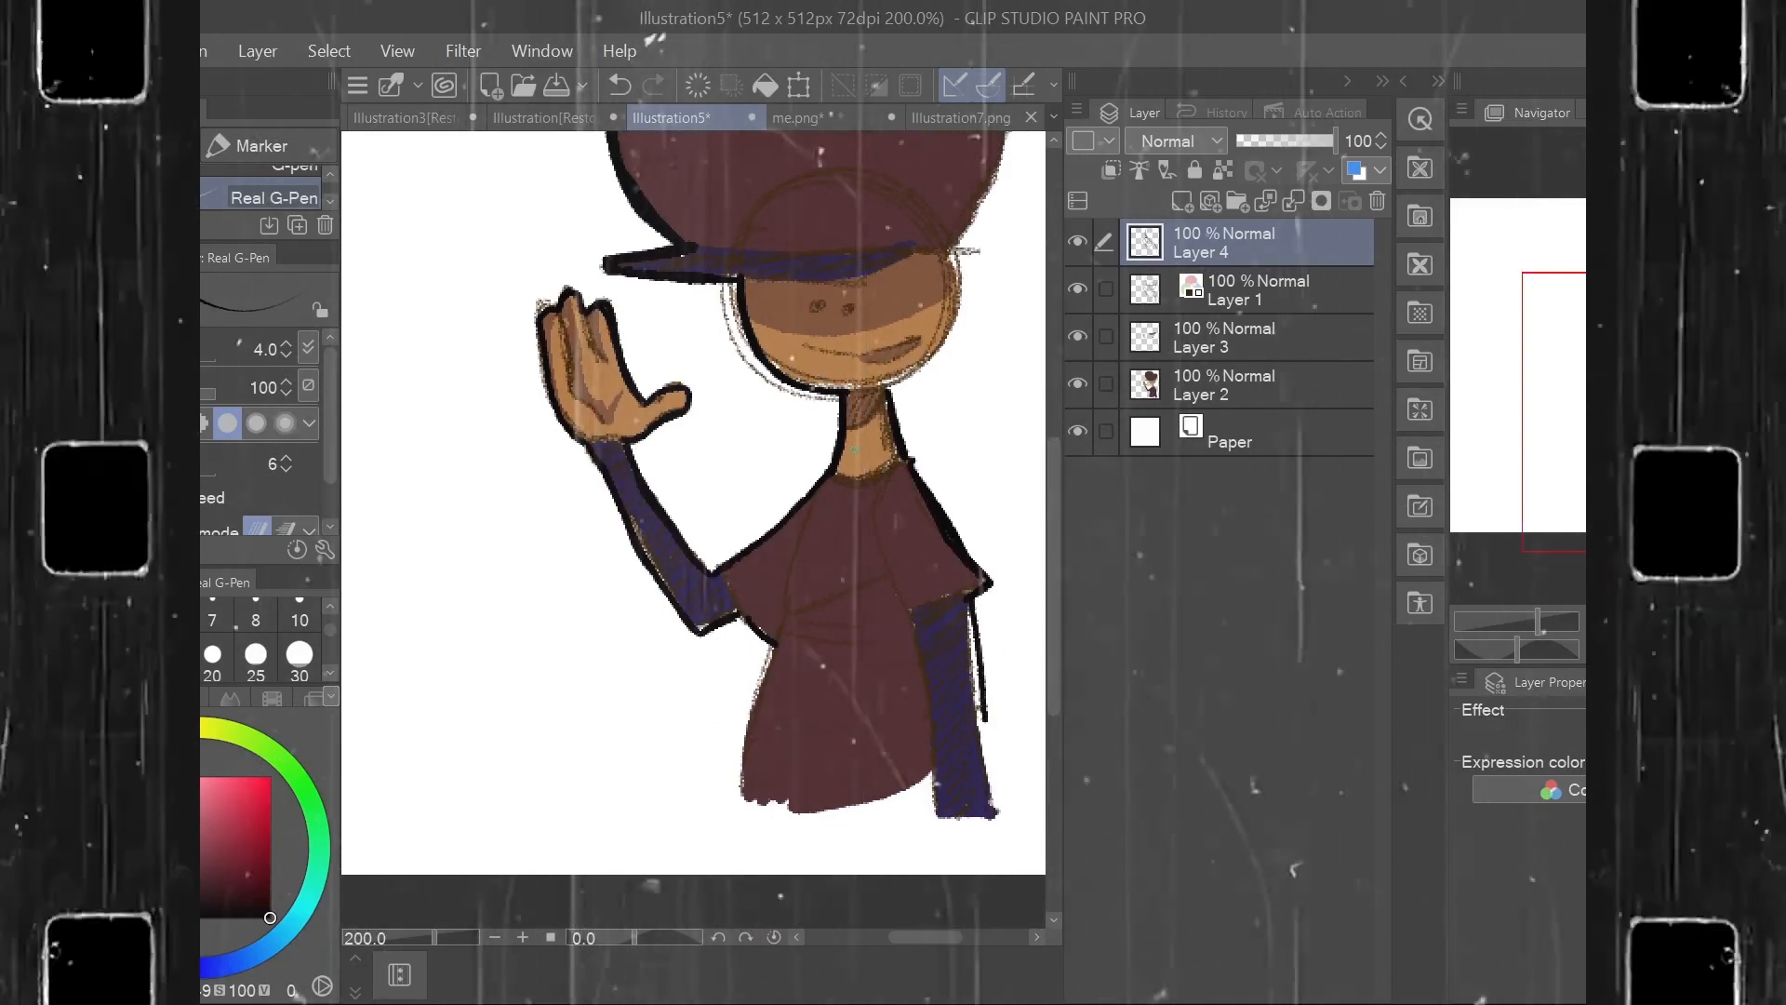
key(ctrl+z)
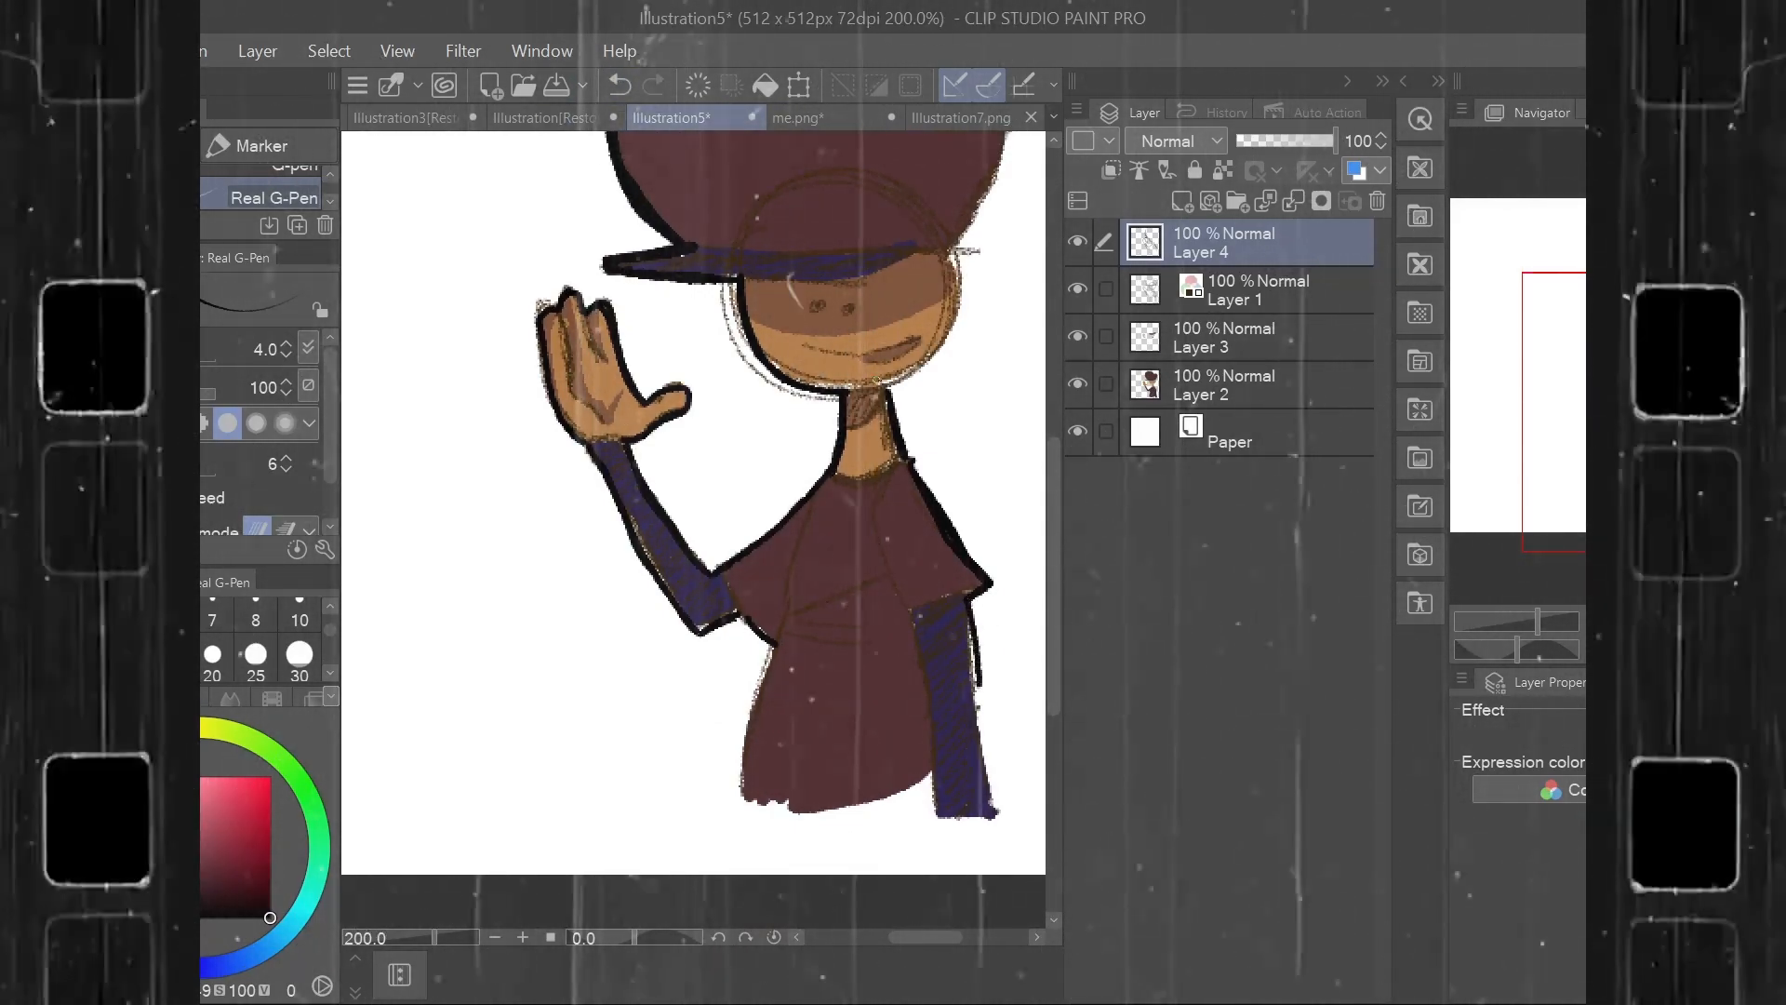
drag(967, 606, 988, 799)
drag(976, 723, 967, 610)
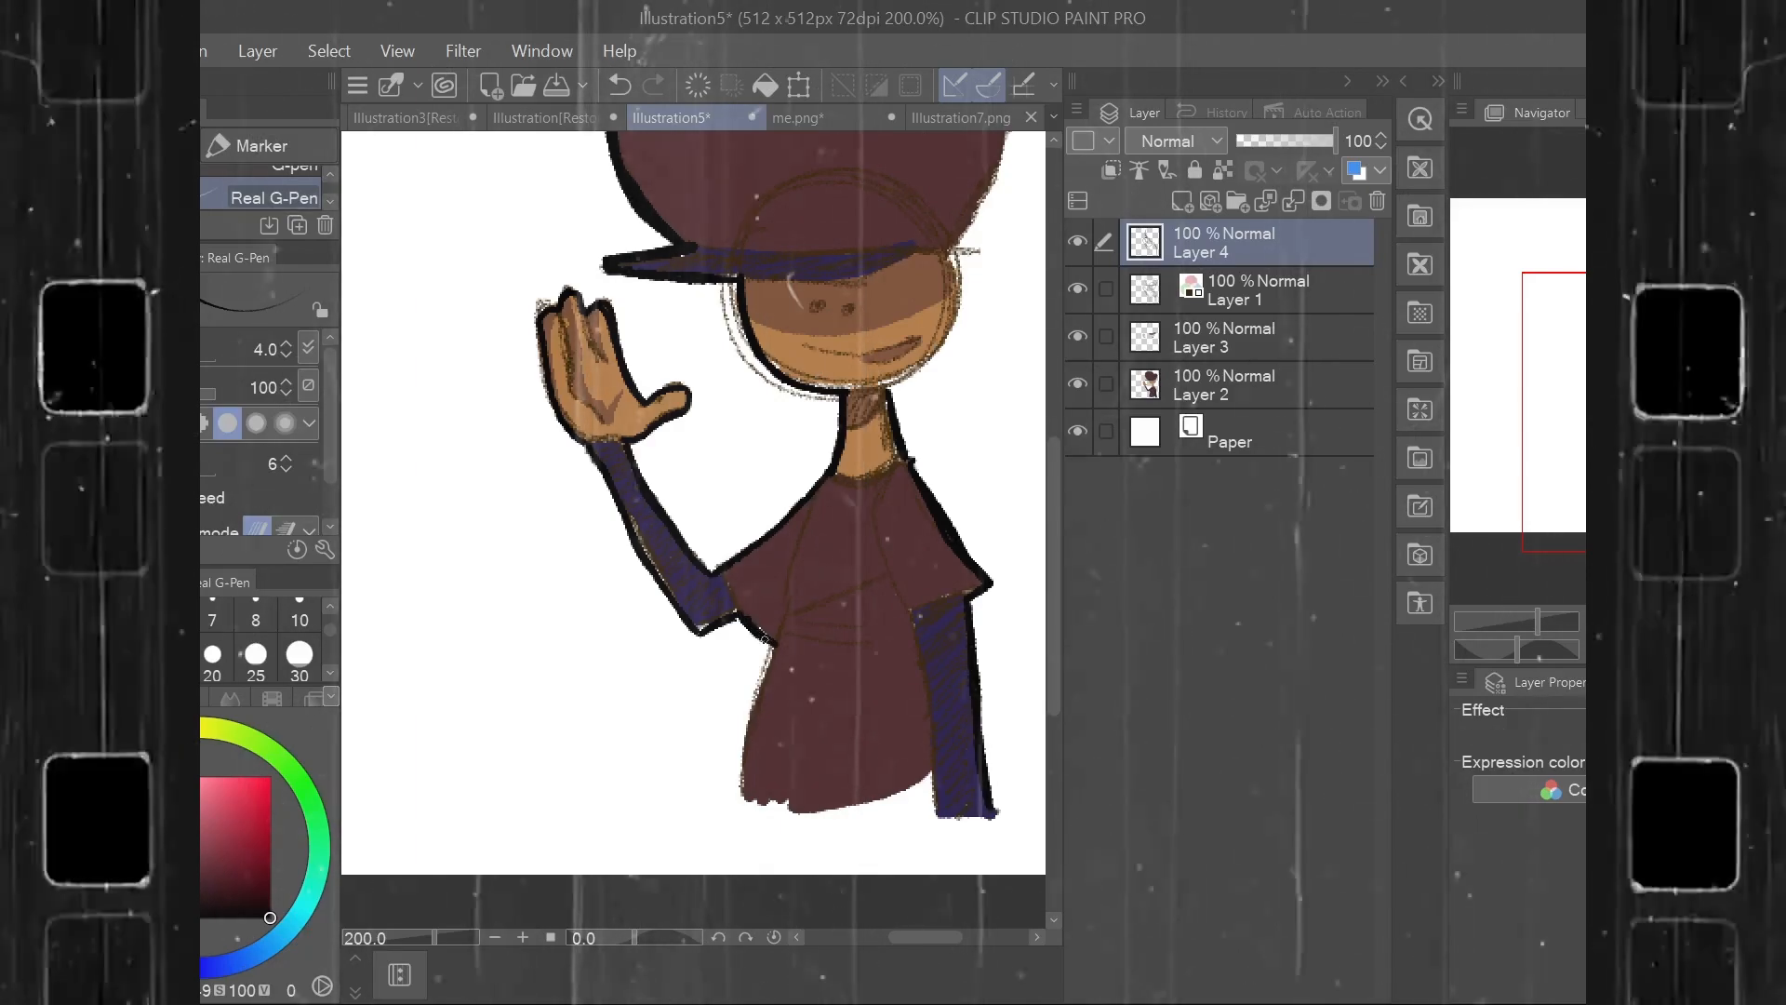
drag(770, 644, 746, 786)
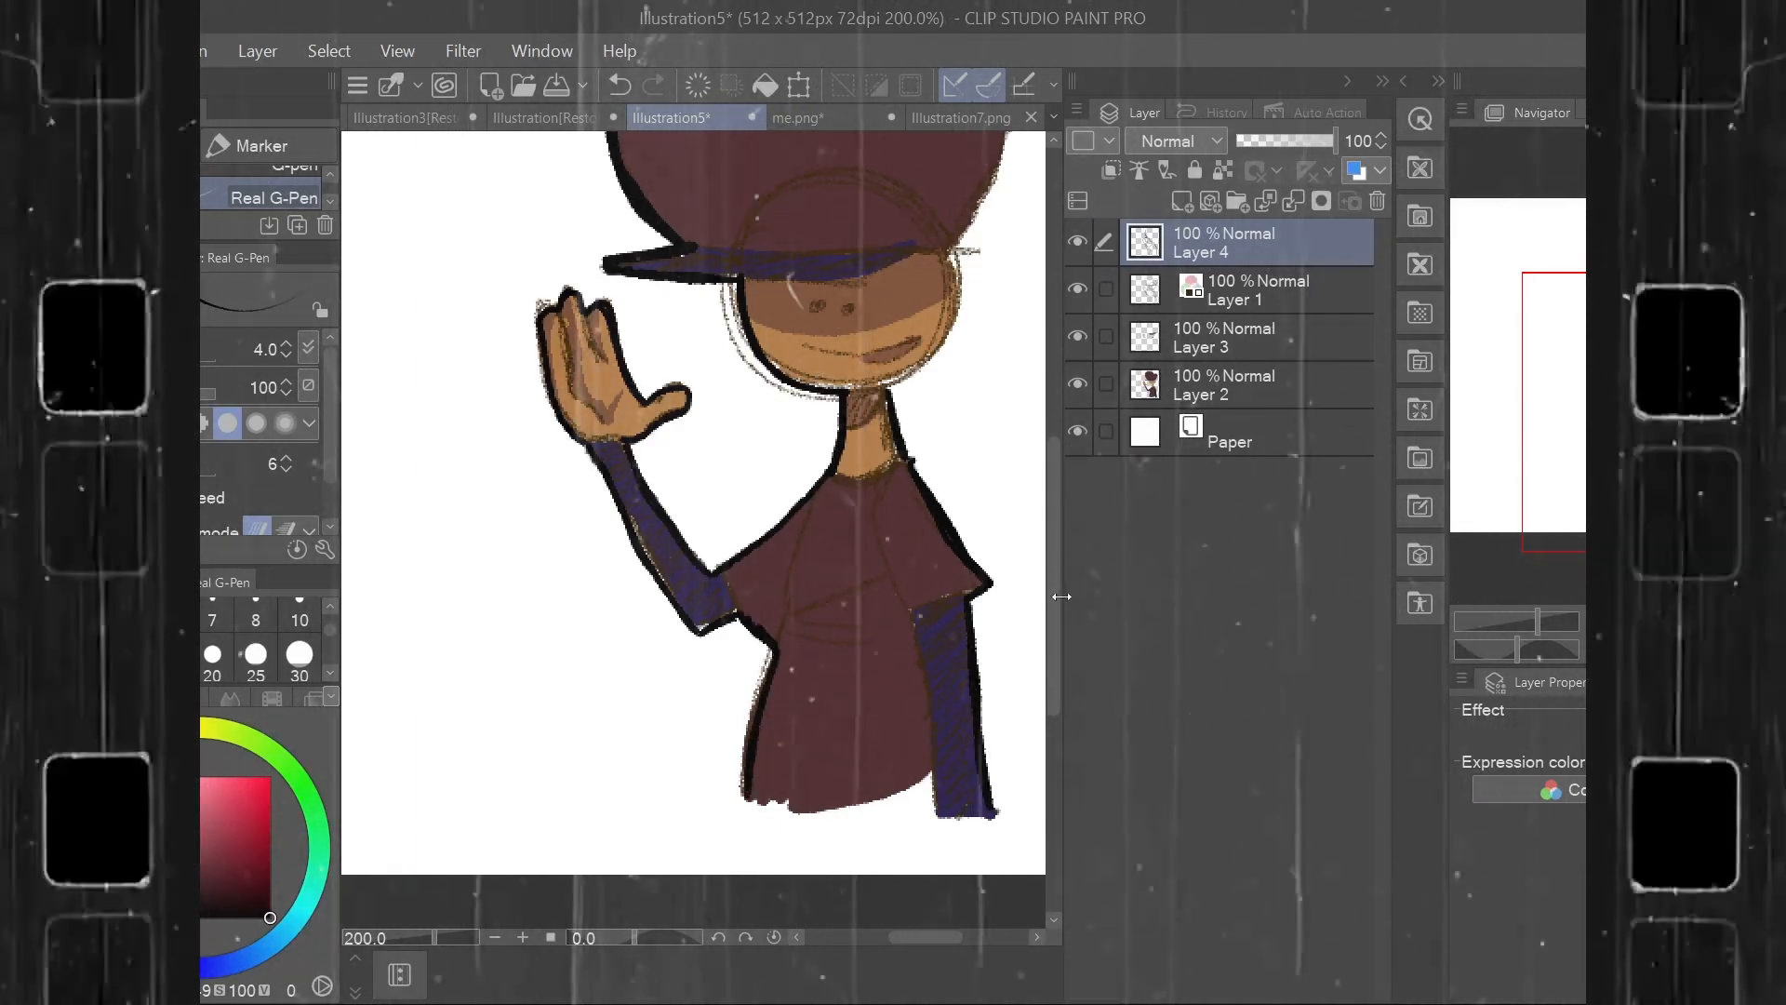
Outline the back of the face and the top and rear bulge of the hat in black on Layer 4.
drag(1059, 594, 1063, 518)
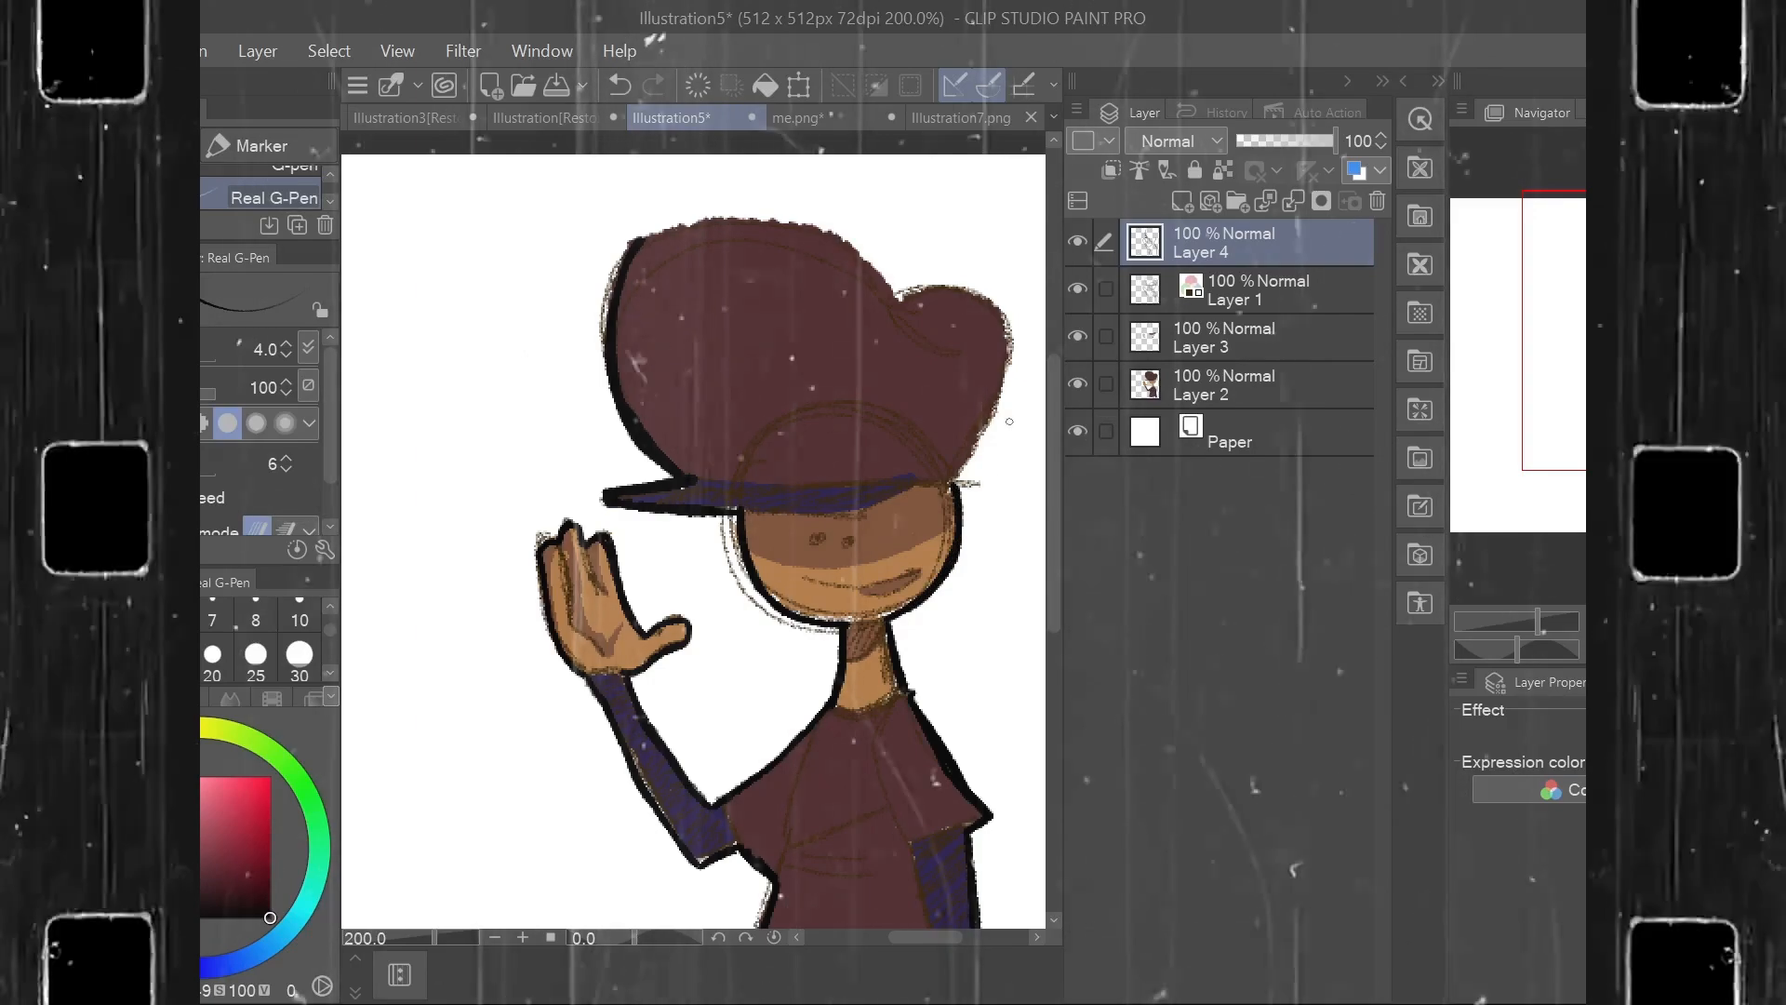
mouse_move(702, 212)
mouse_down()
mouse_move(800, 225)
mouse_move(900, 297)
mouse_up()
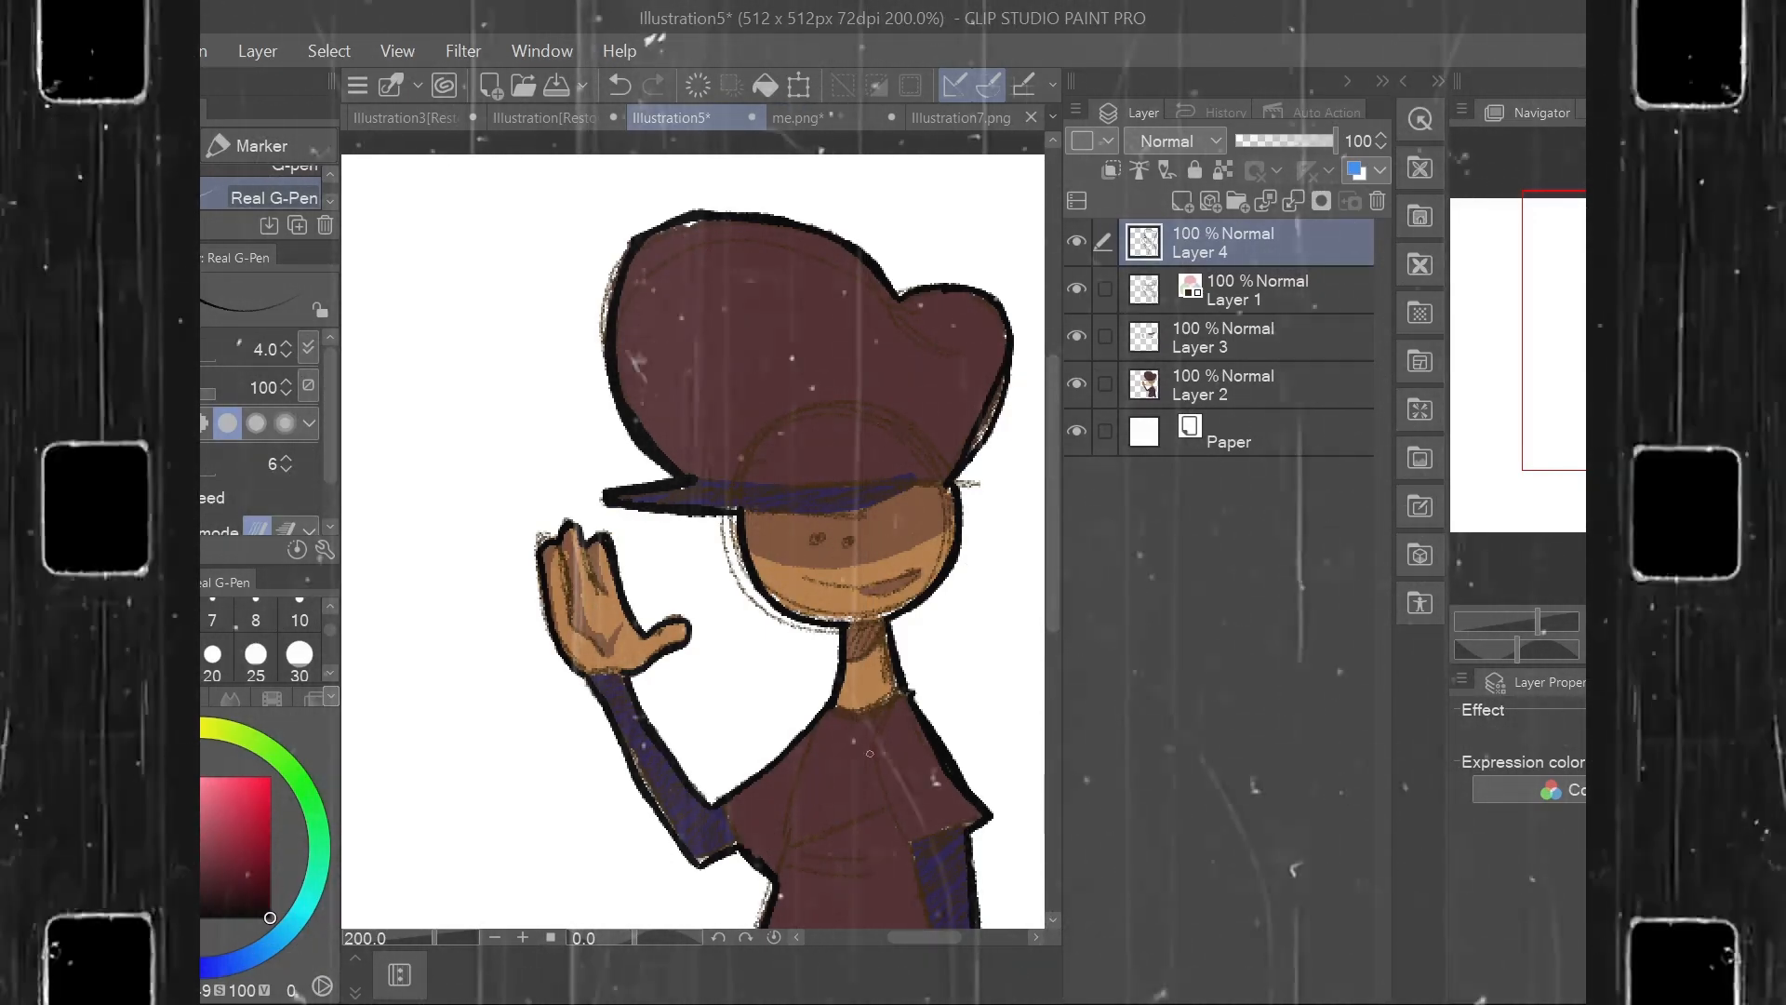
key(ctrl+z)
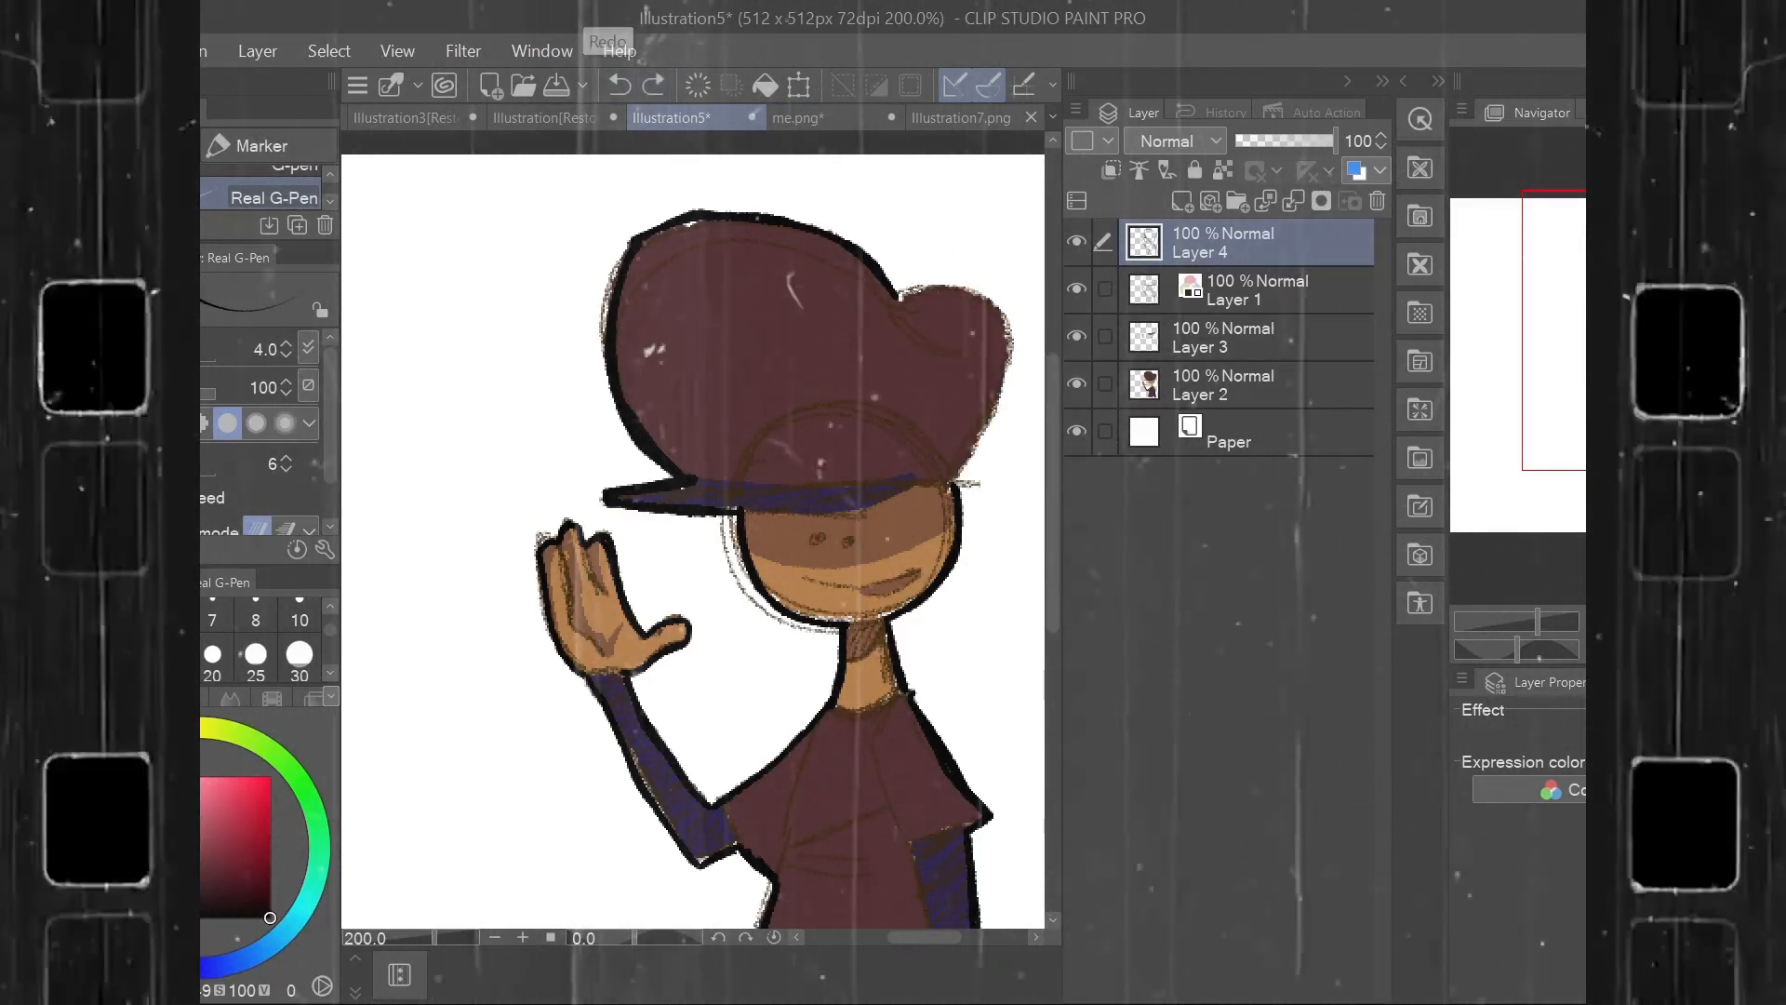
drag(1008, 331, 954, 477)
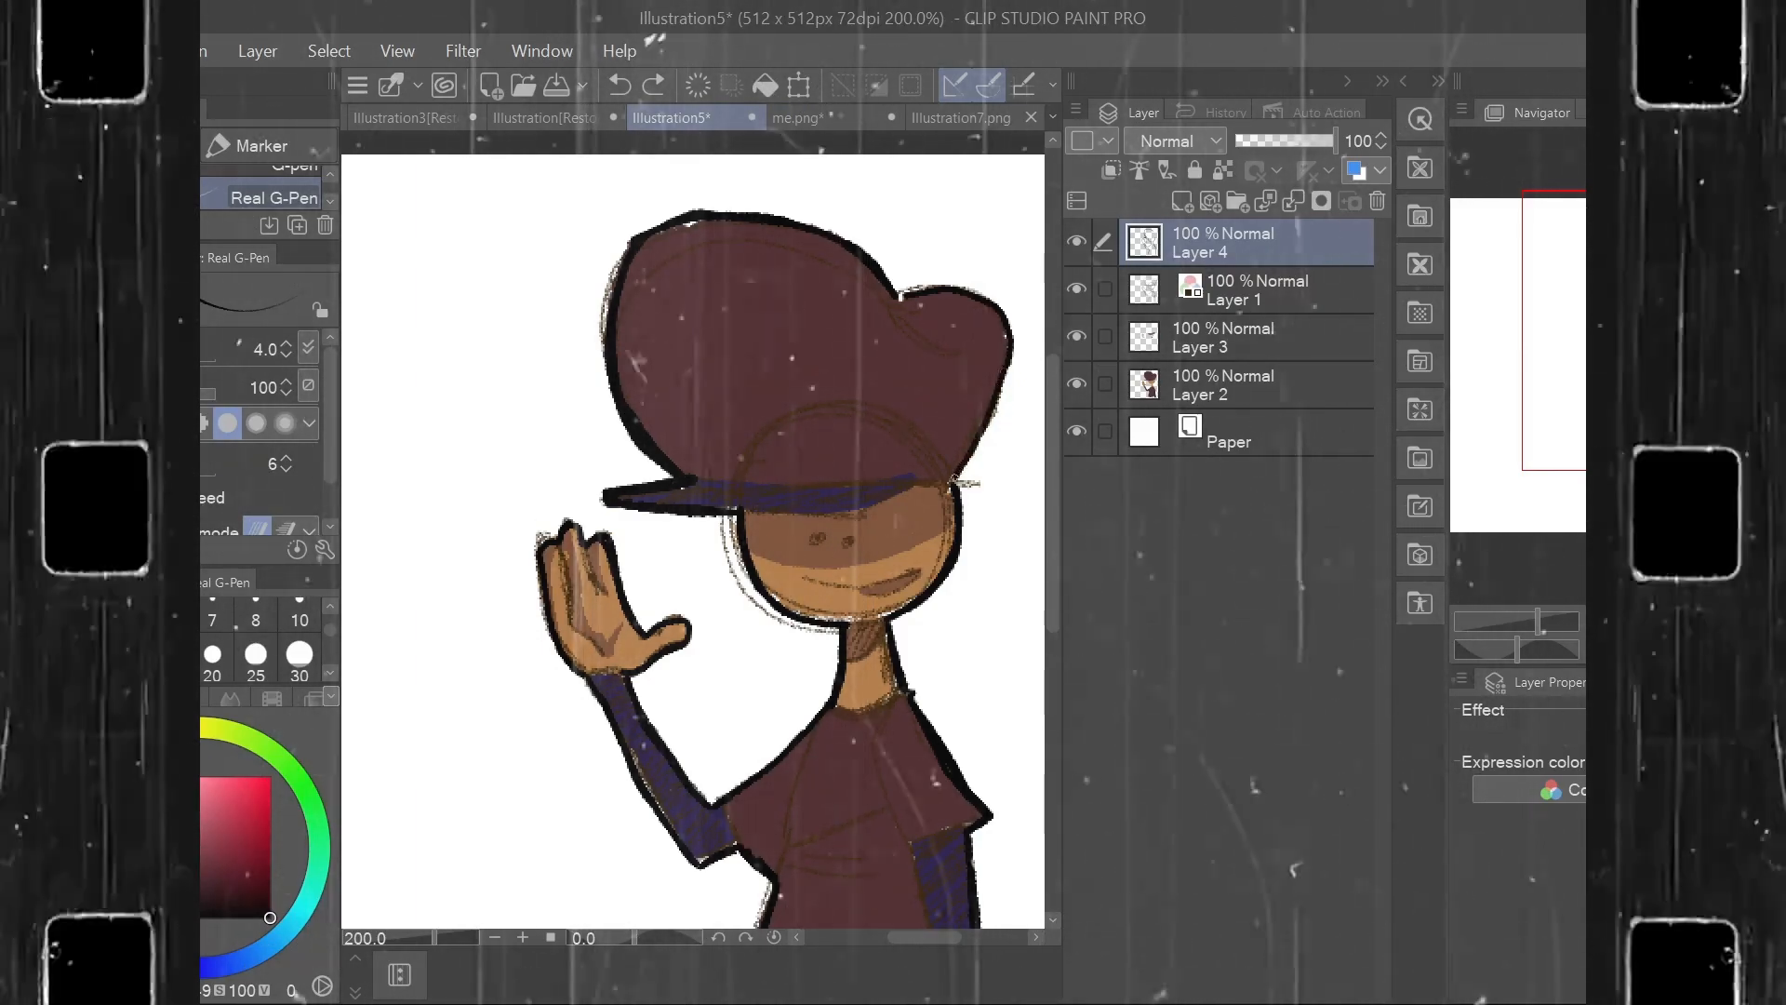
Reinforce the black outline along the rear edge of the hat's back bulge on Layer 4.
drag(1000, 314, 986, 421)
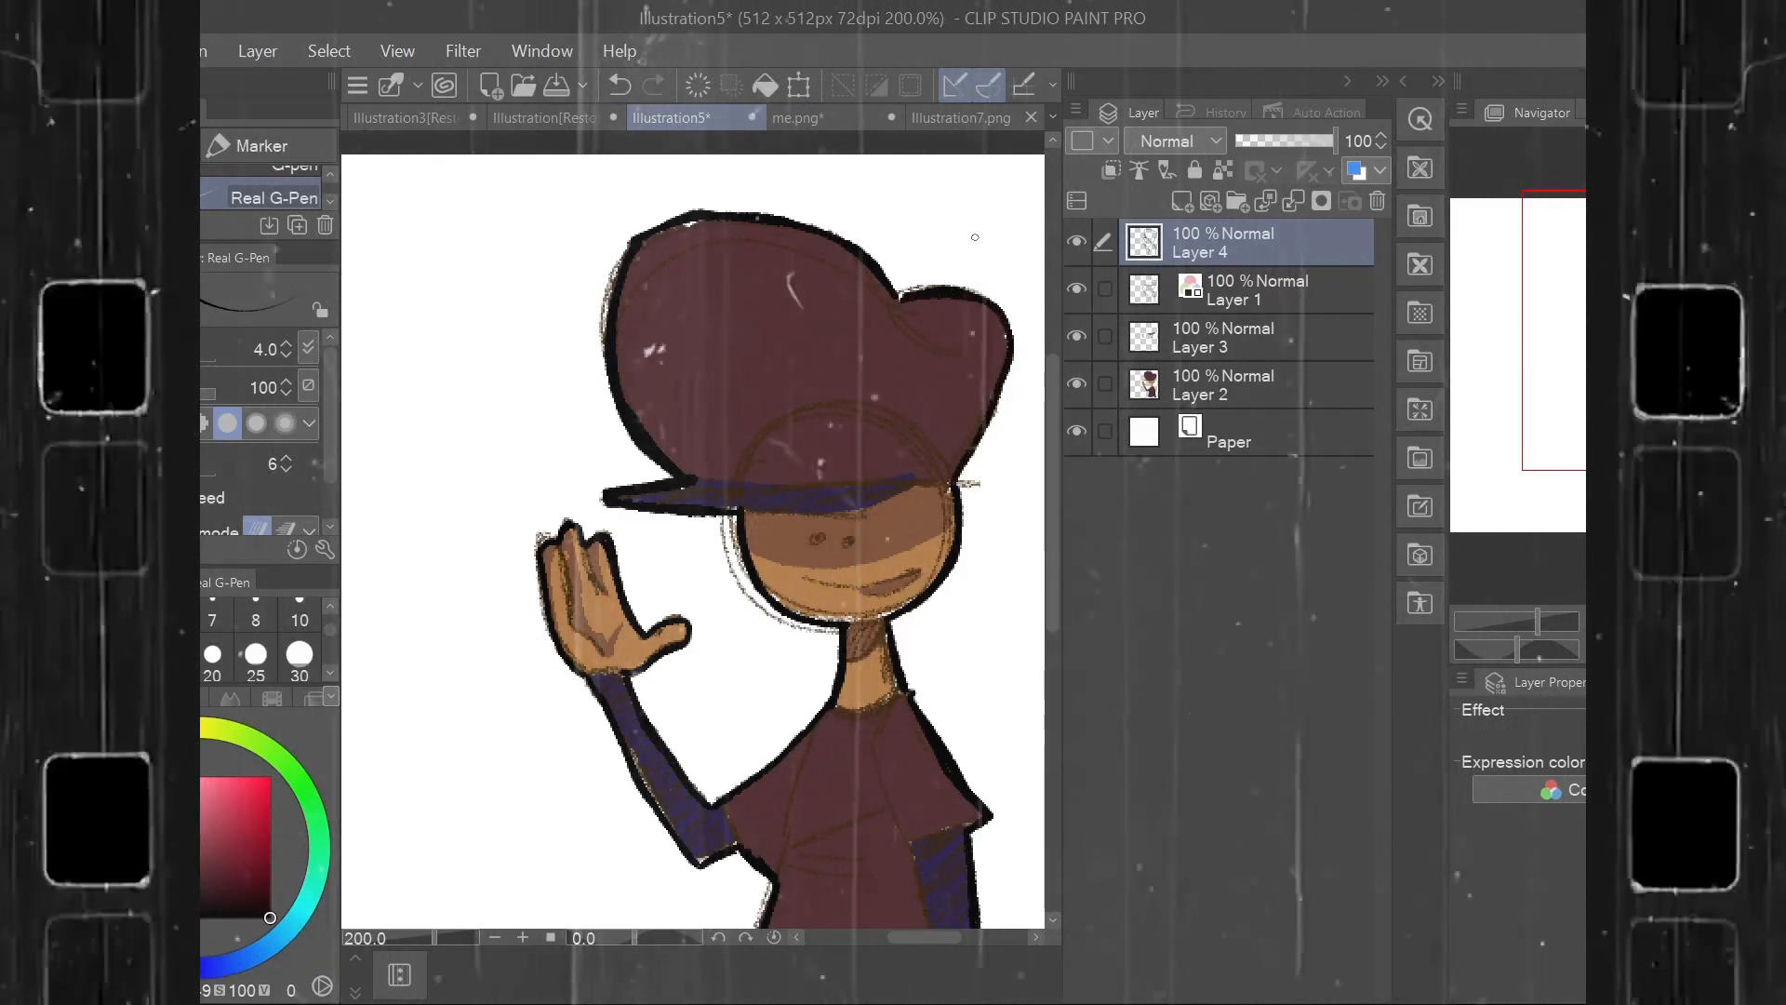
scroll(1049, 589, down, 3)
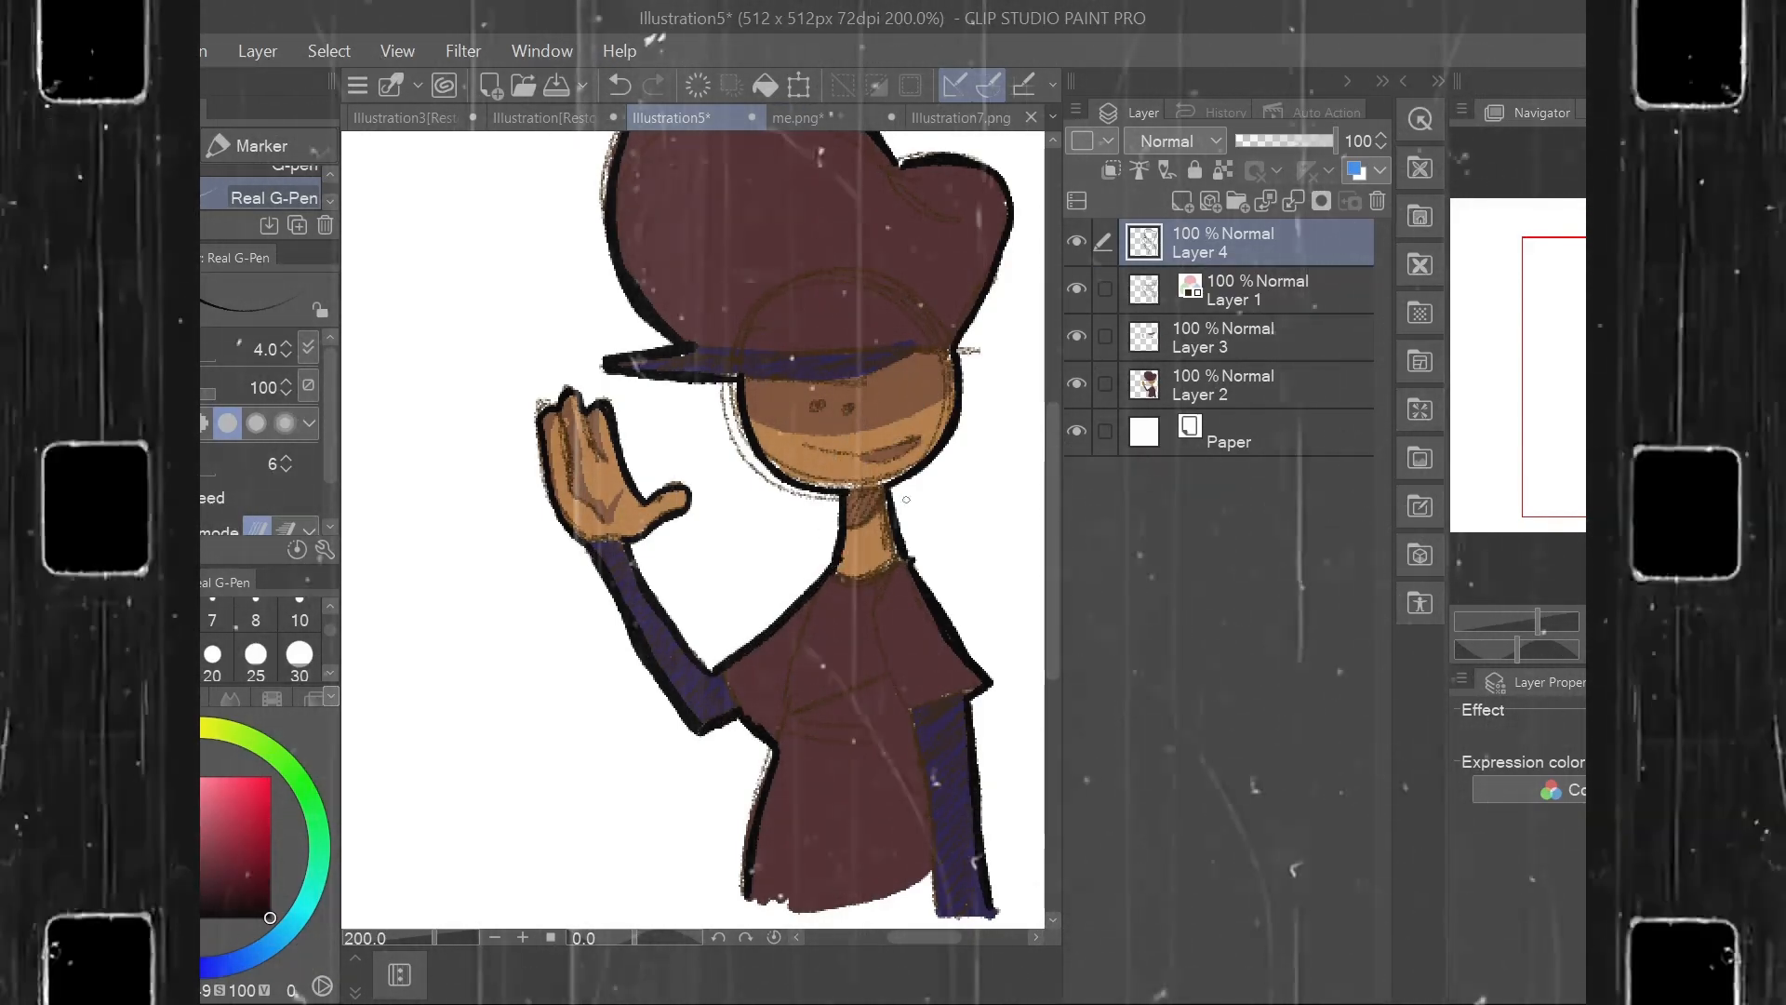
scroll(1023, 698, up, 4)
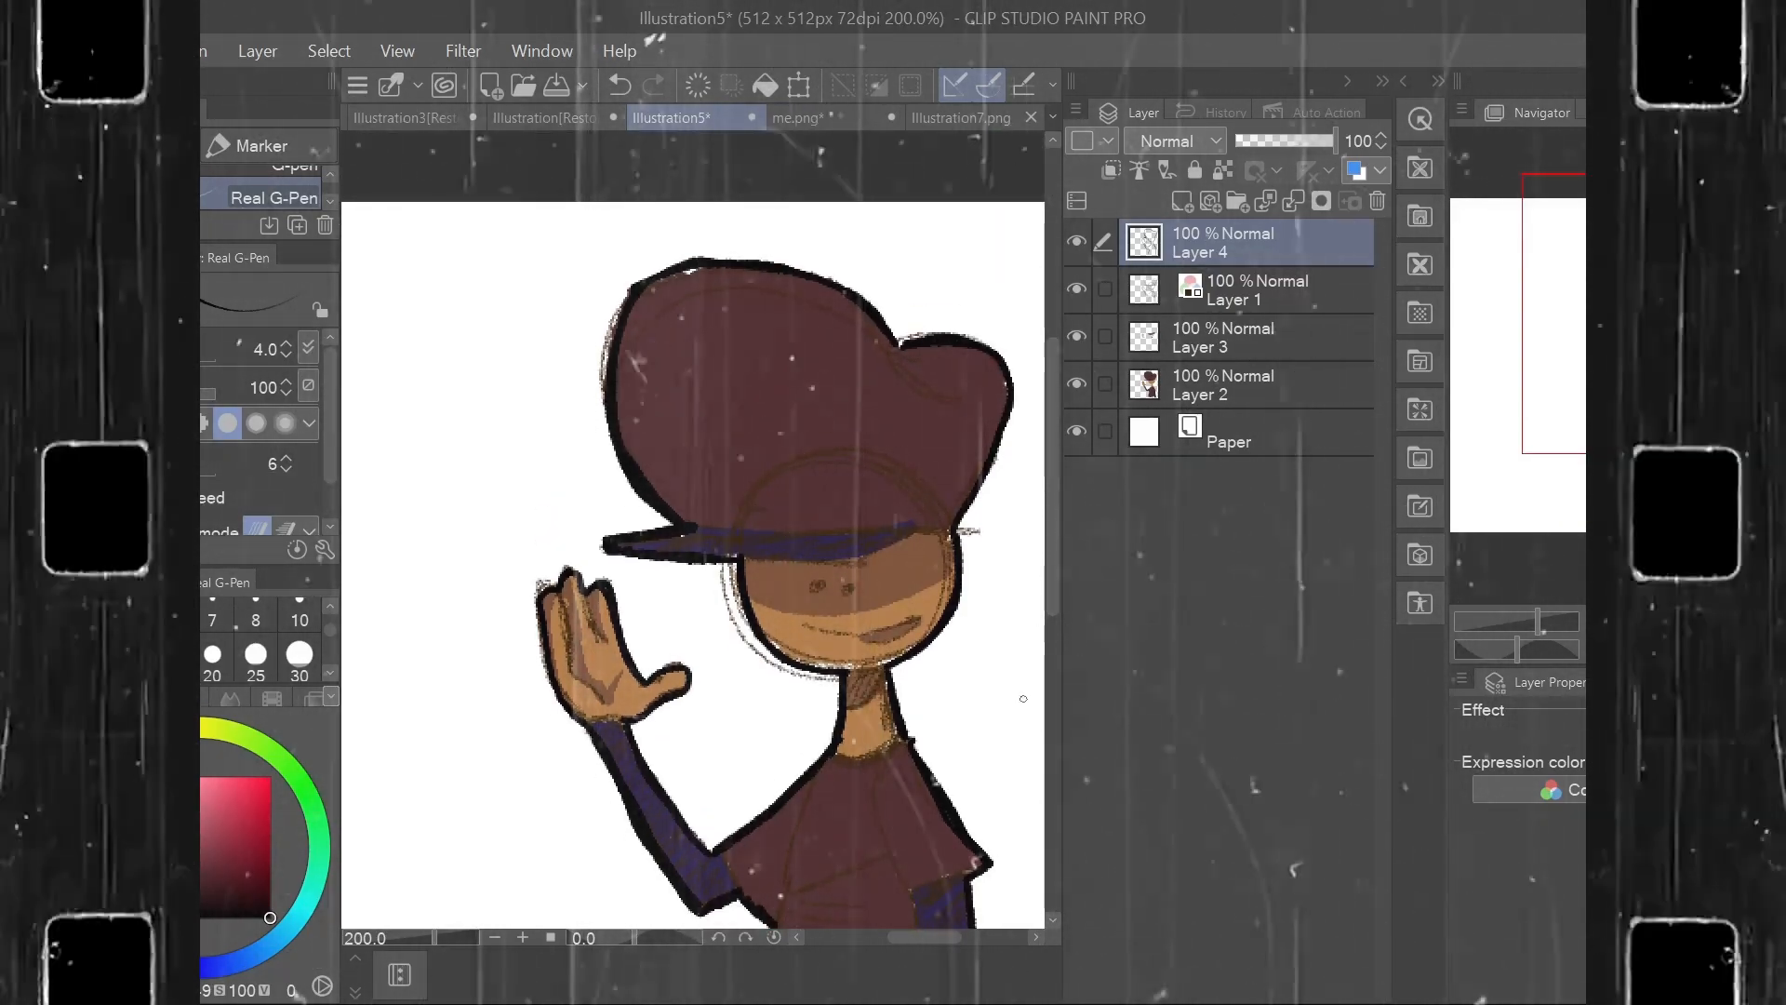
On Layer 2, sample the skin, hat and brim colors from the drawing and touch up the unfilled gaps beneath the outline.
click(1254, 377)
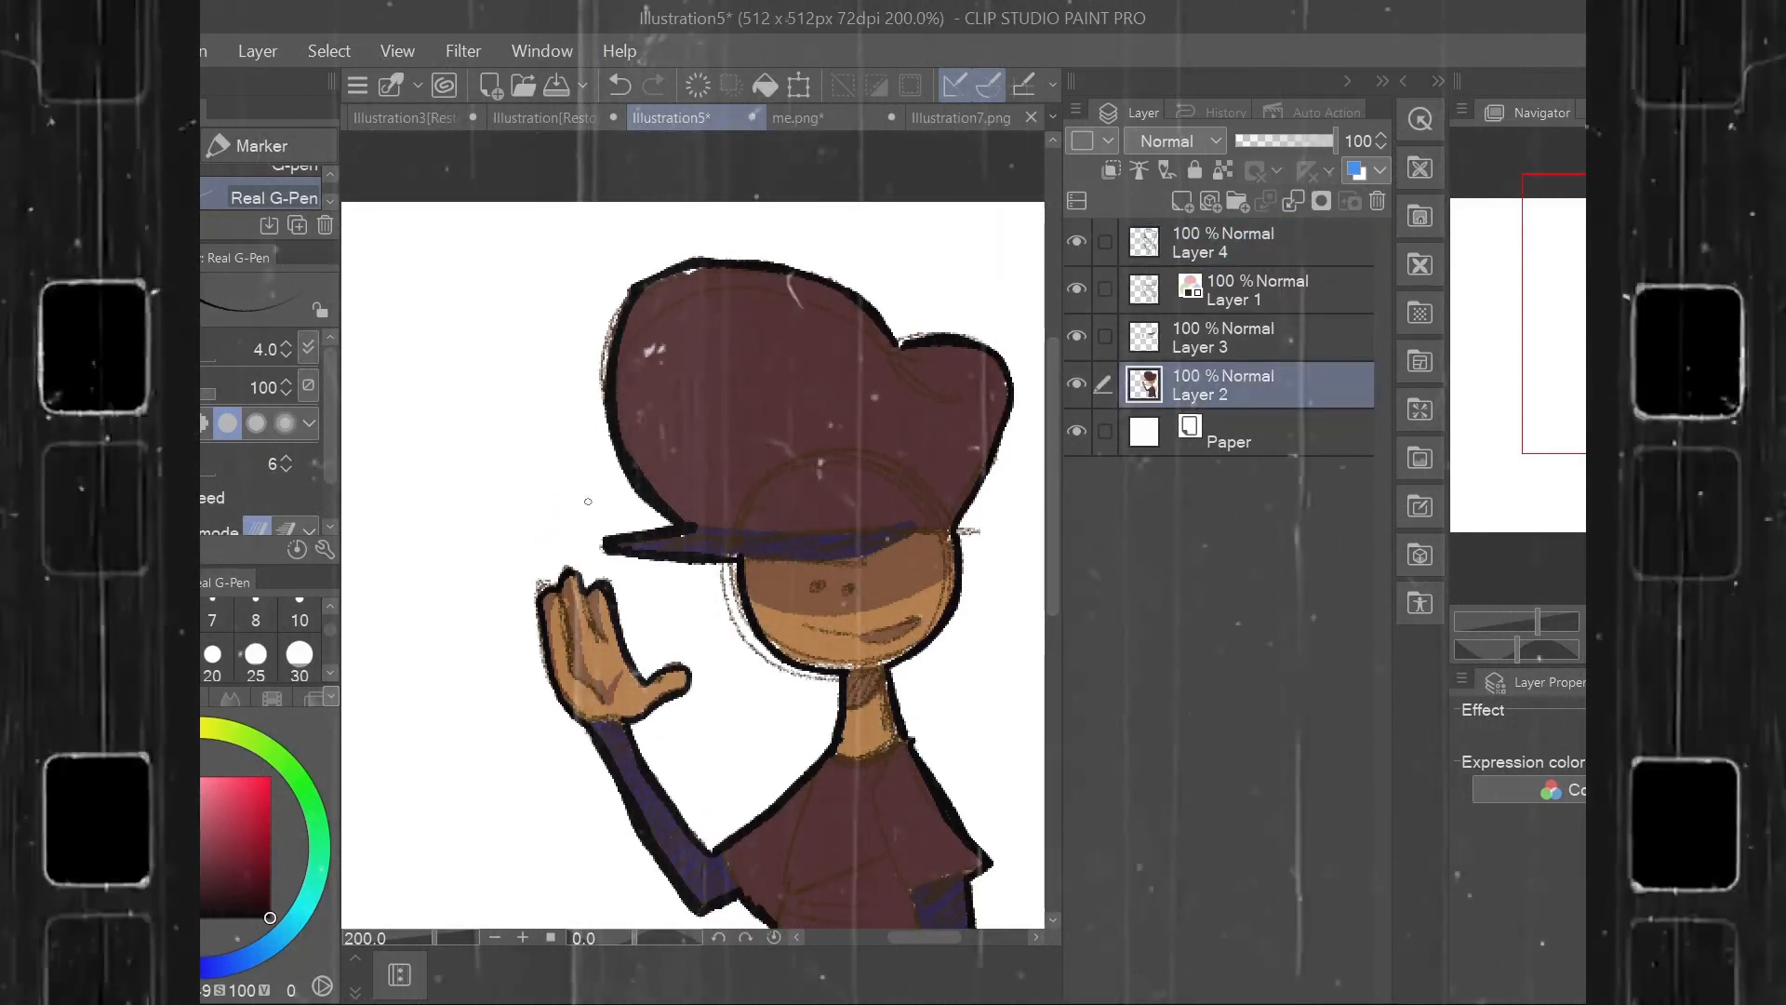
key(i)
click(782, 601)
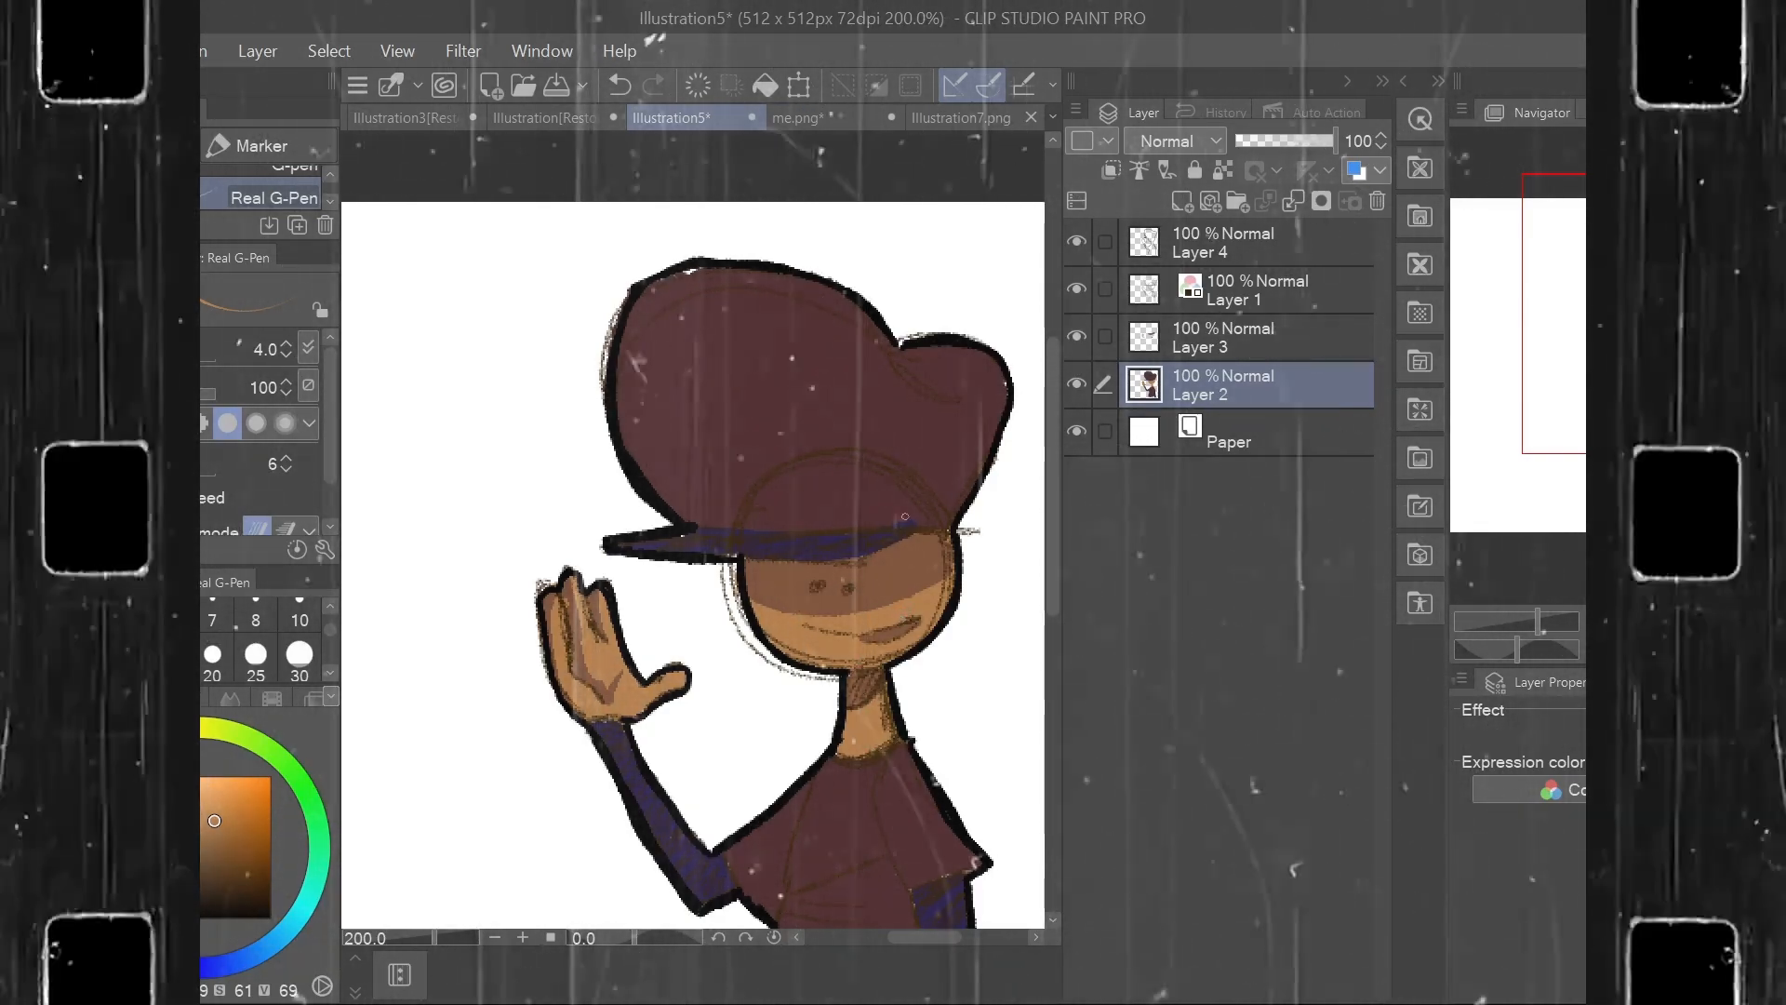
alt+click(723, 310)
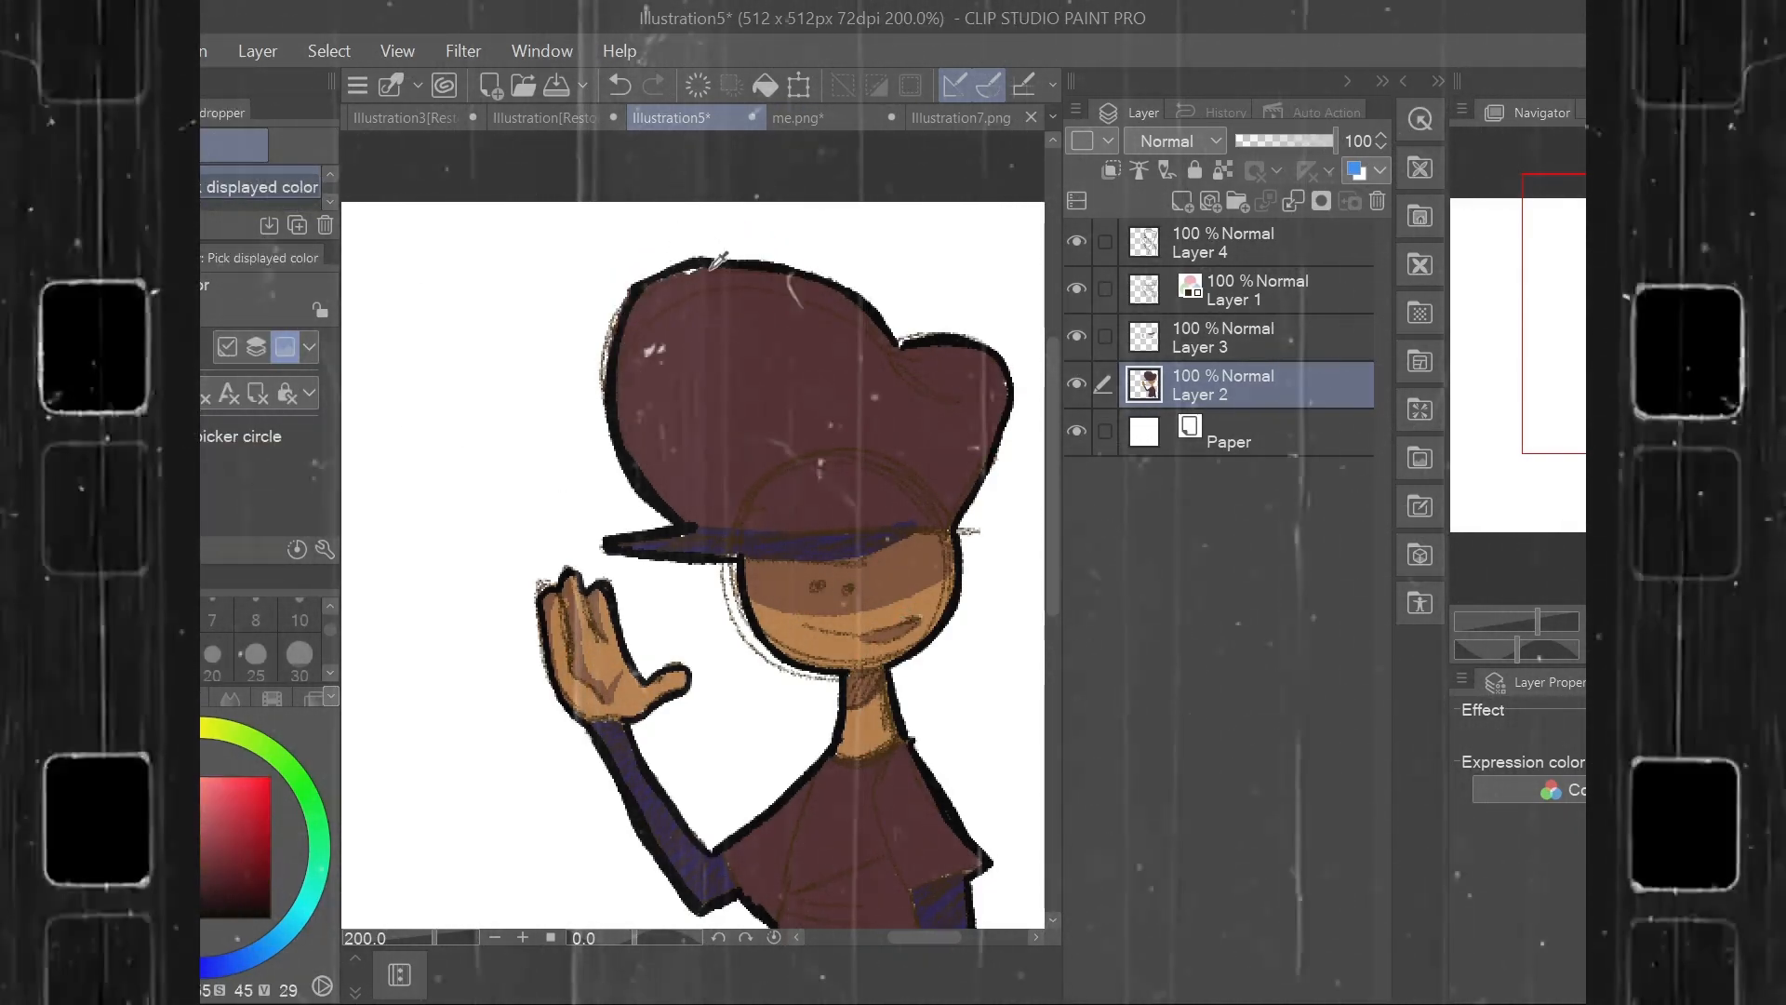
key(p)
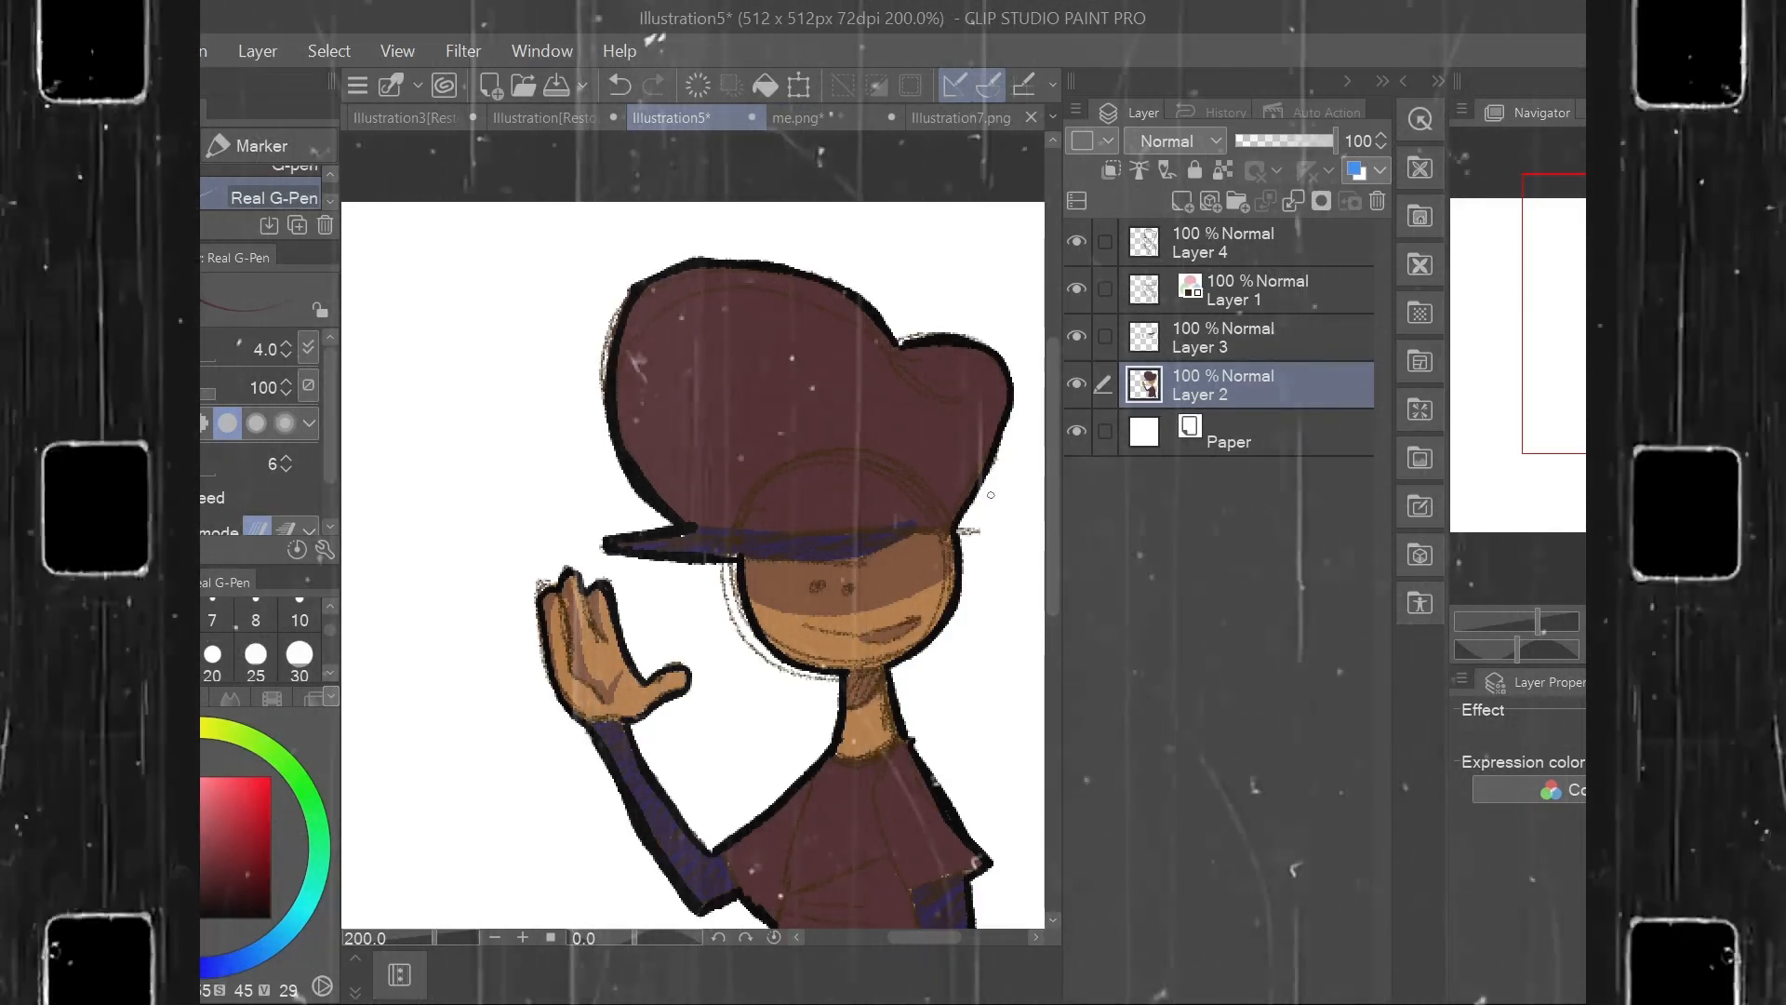
key(i)
click(737, 521)
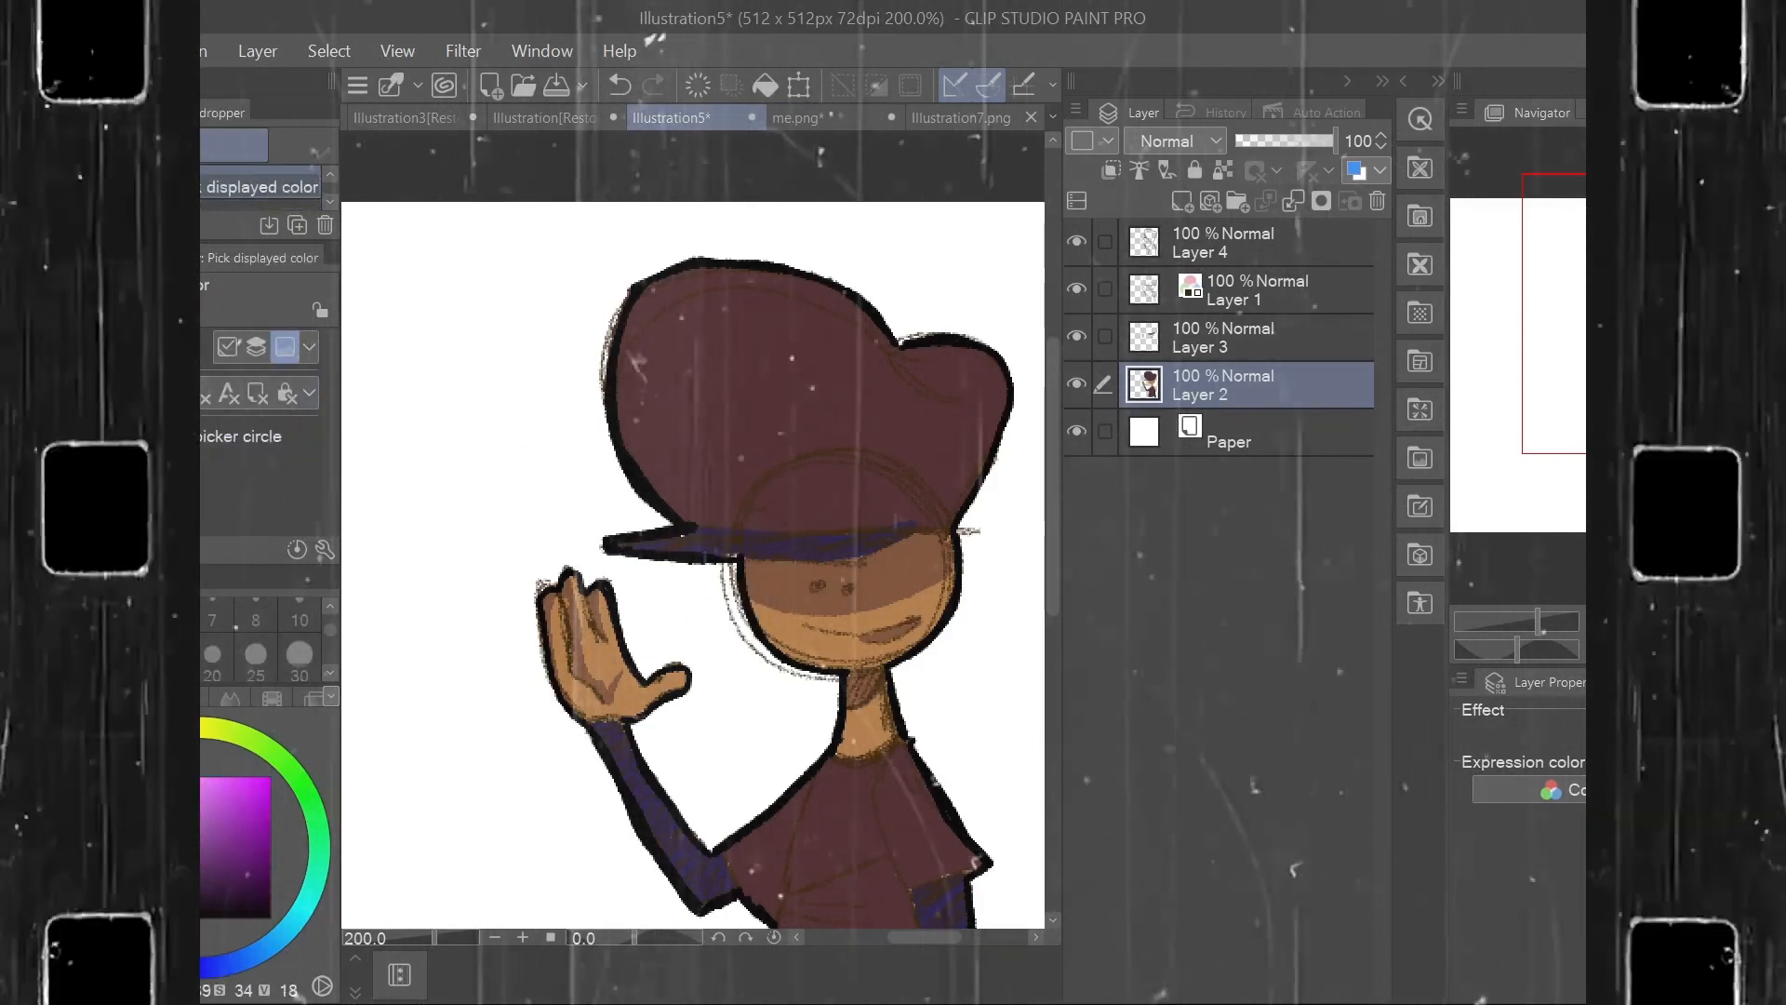
key(p)
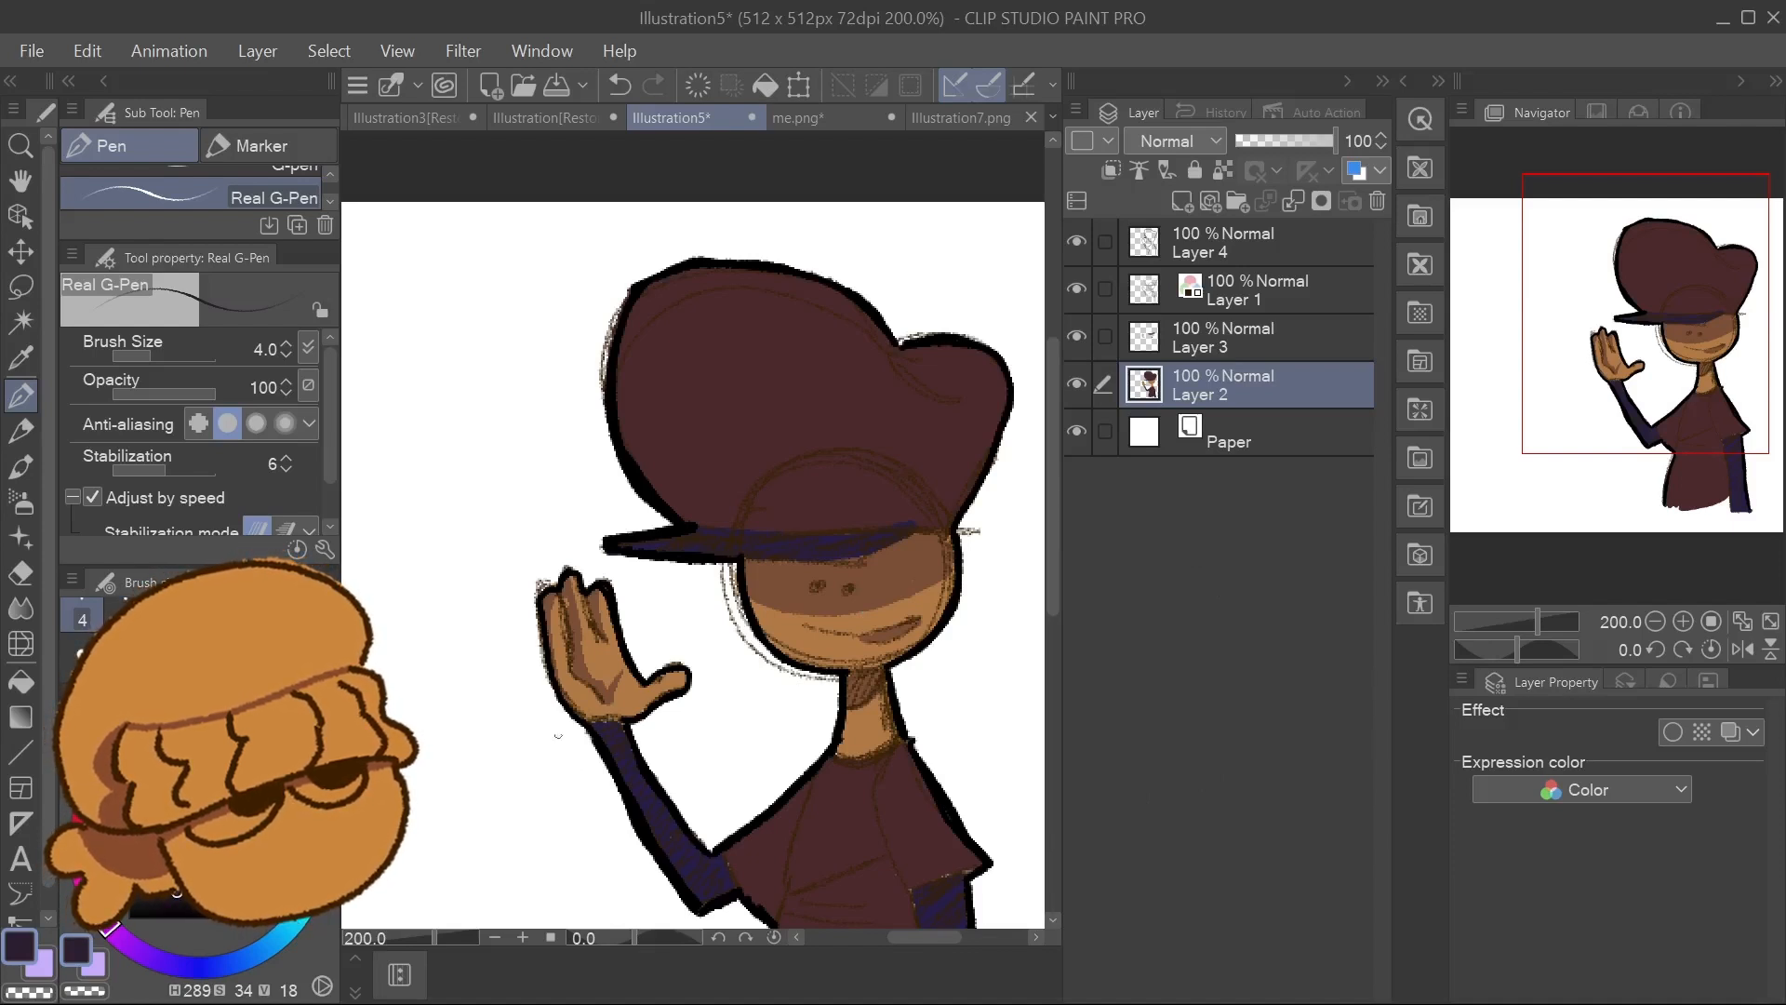
scroll(717, 670, down, 3)
click(1050, 621)
drag(1050, 619, 1051, 406)
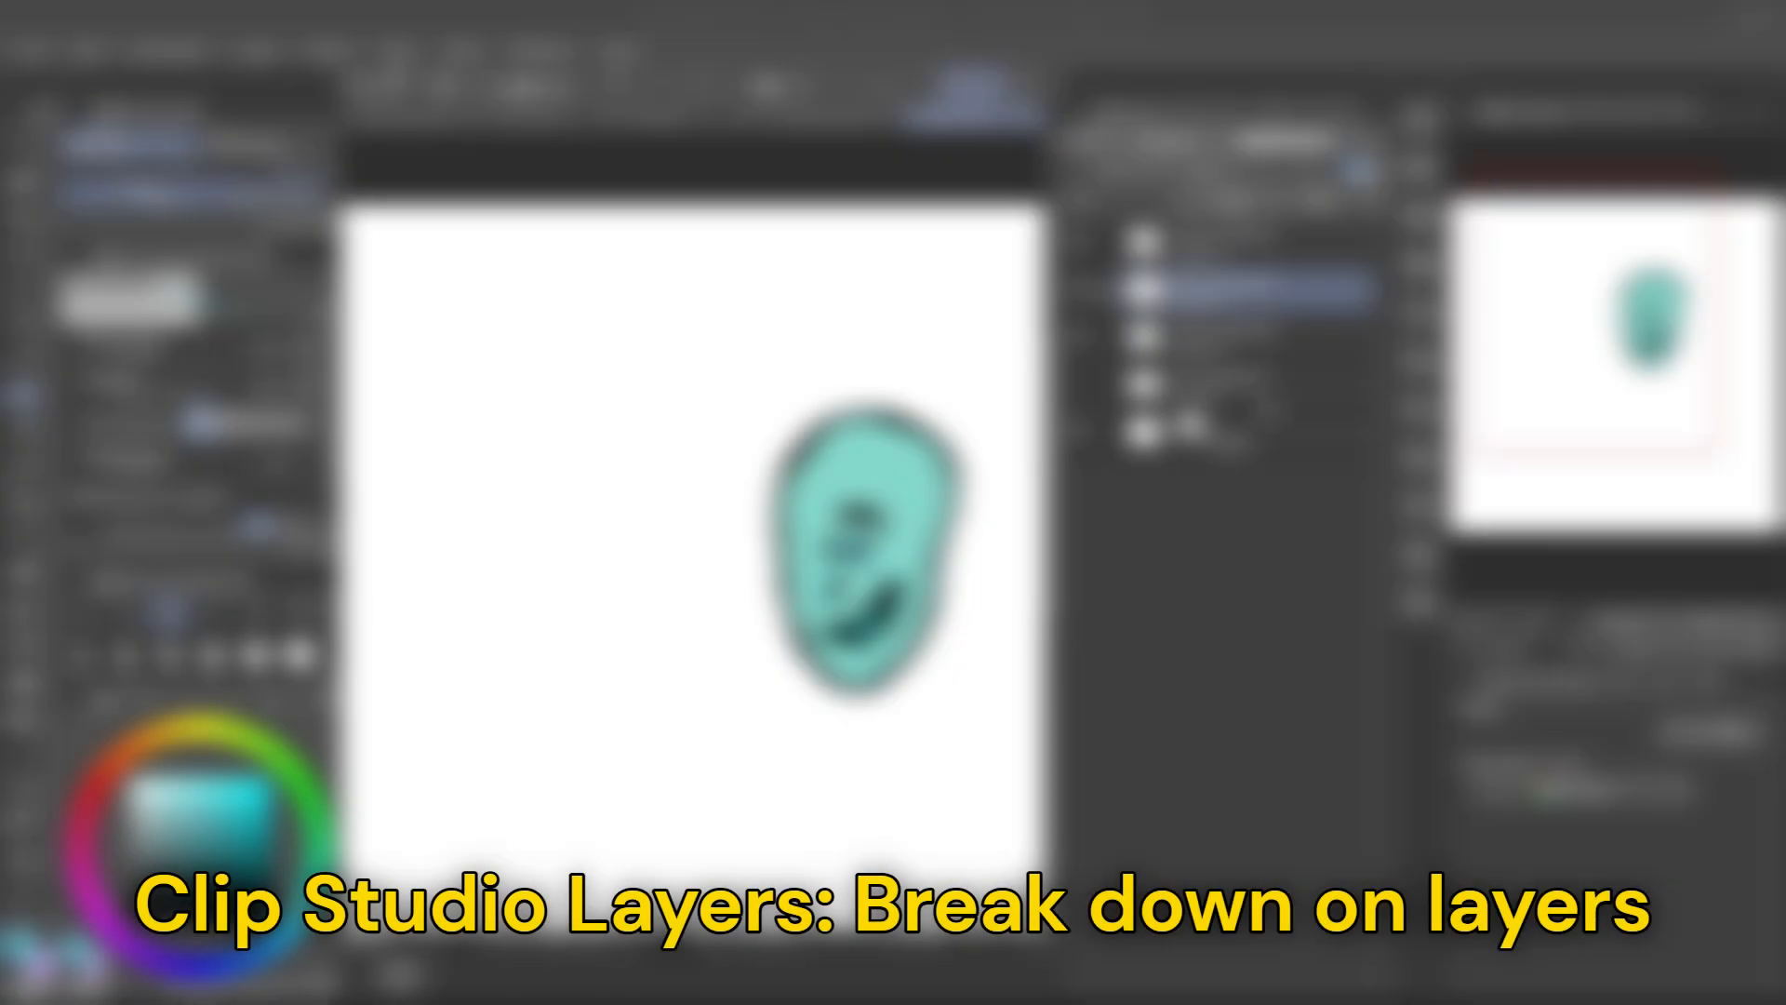
click(1267, 398)
click(1080, 337)
click(1080, 290)
click(1080, 242)
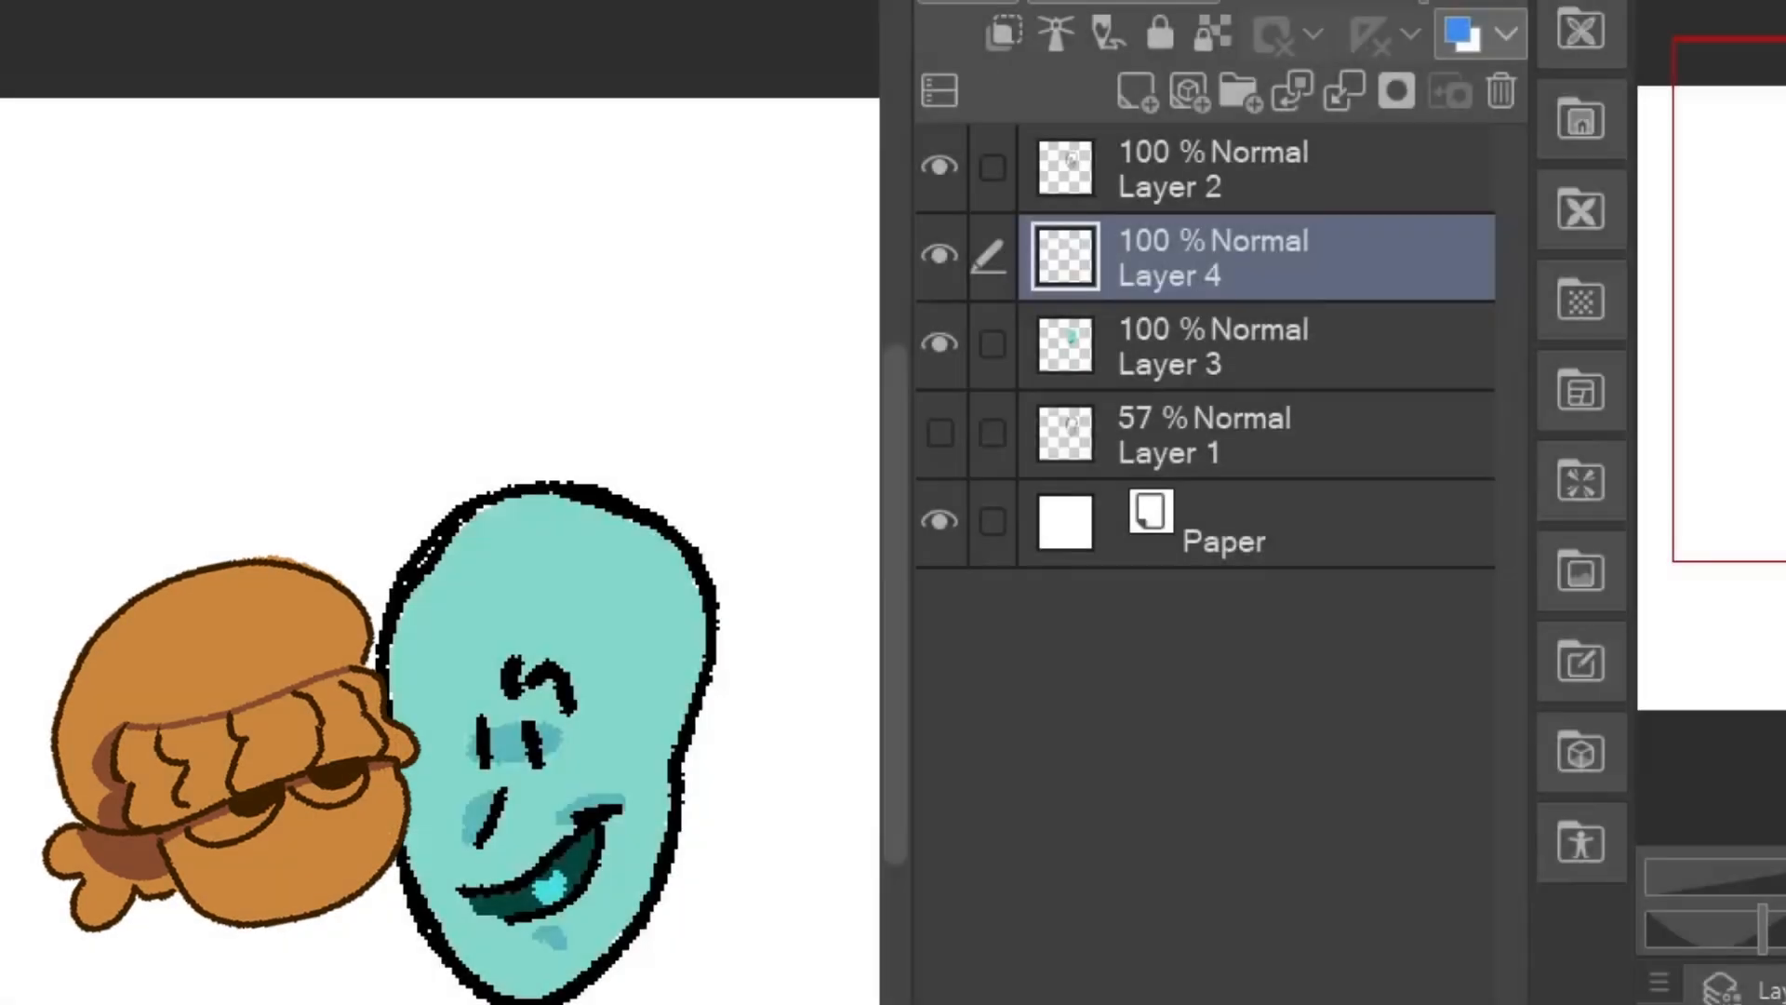
Select Layer 1, hide Layers 2, 3 and 4, and show Layer 1 so only the face's sketch is displayed.
click(1163, 428)
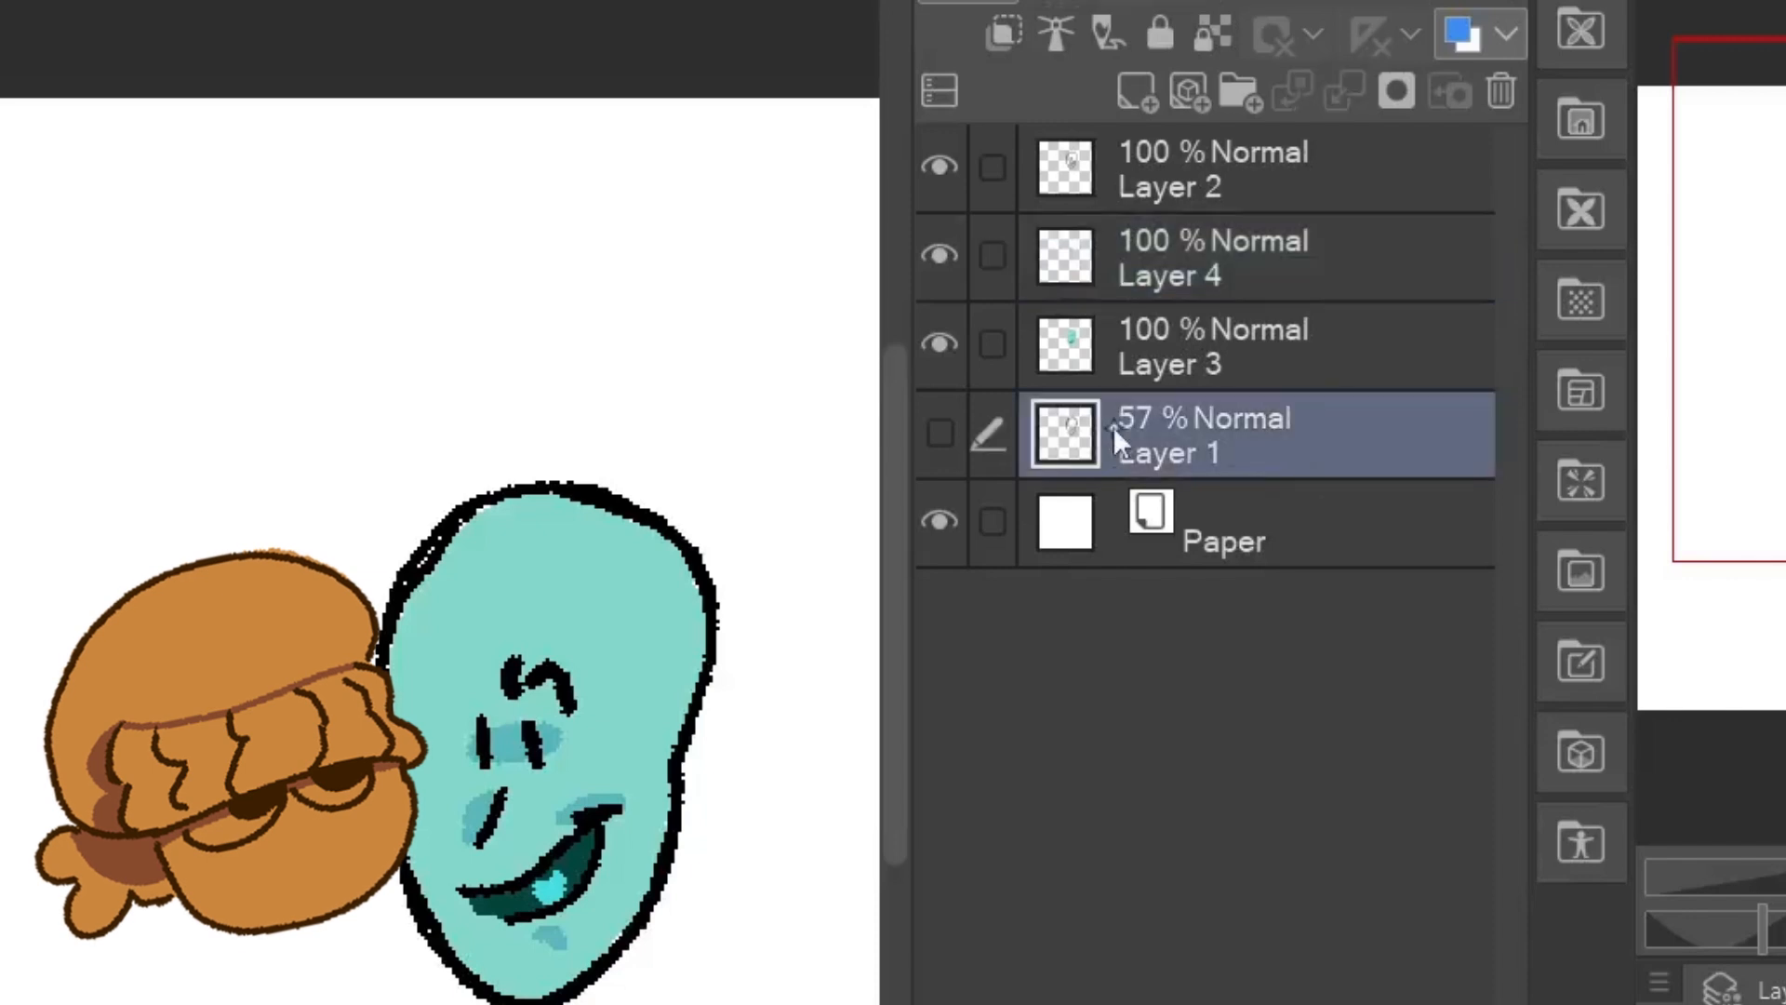
click(941, 253)
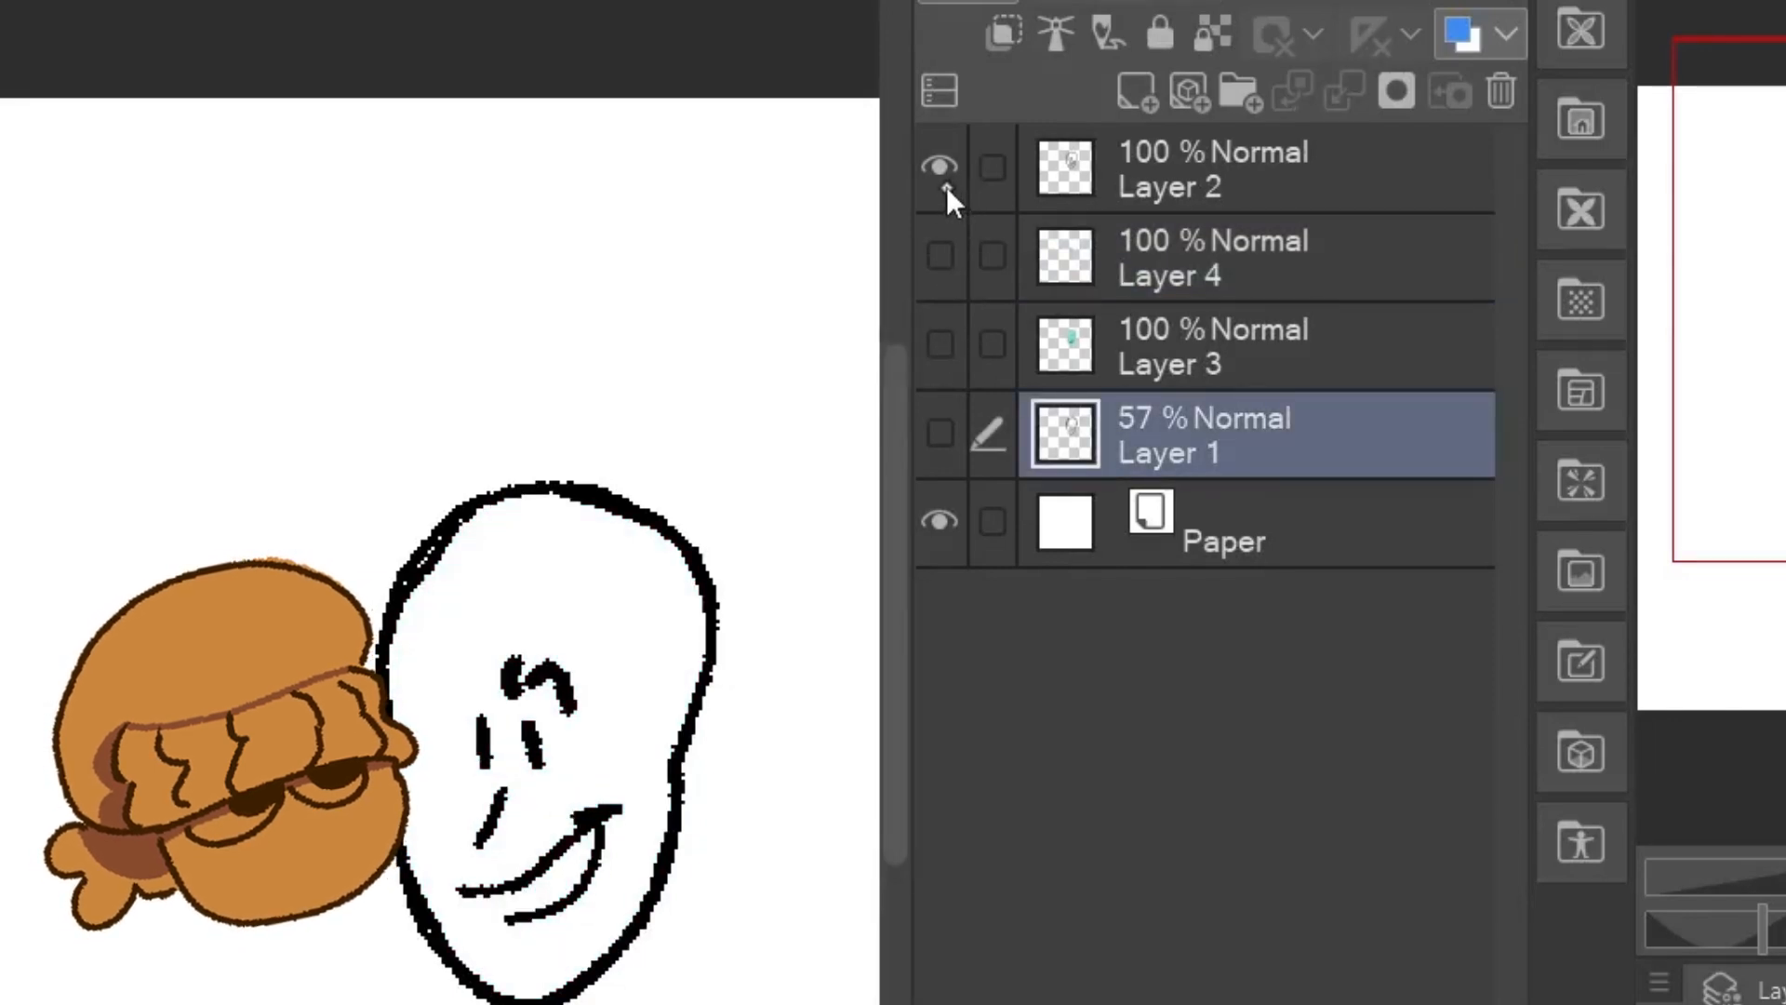
click(941, 169)
click(940, 433)
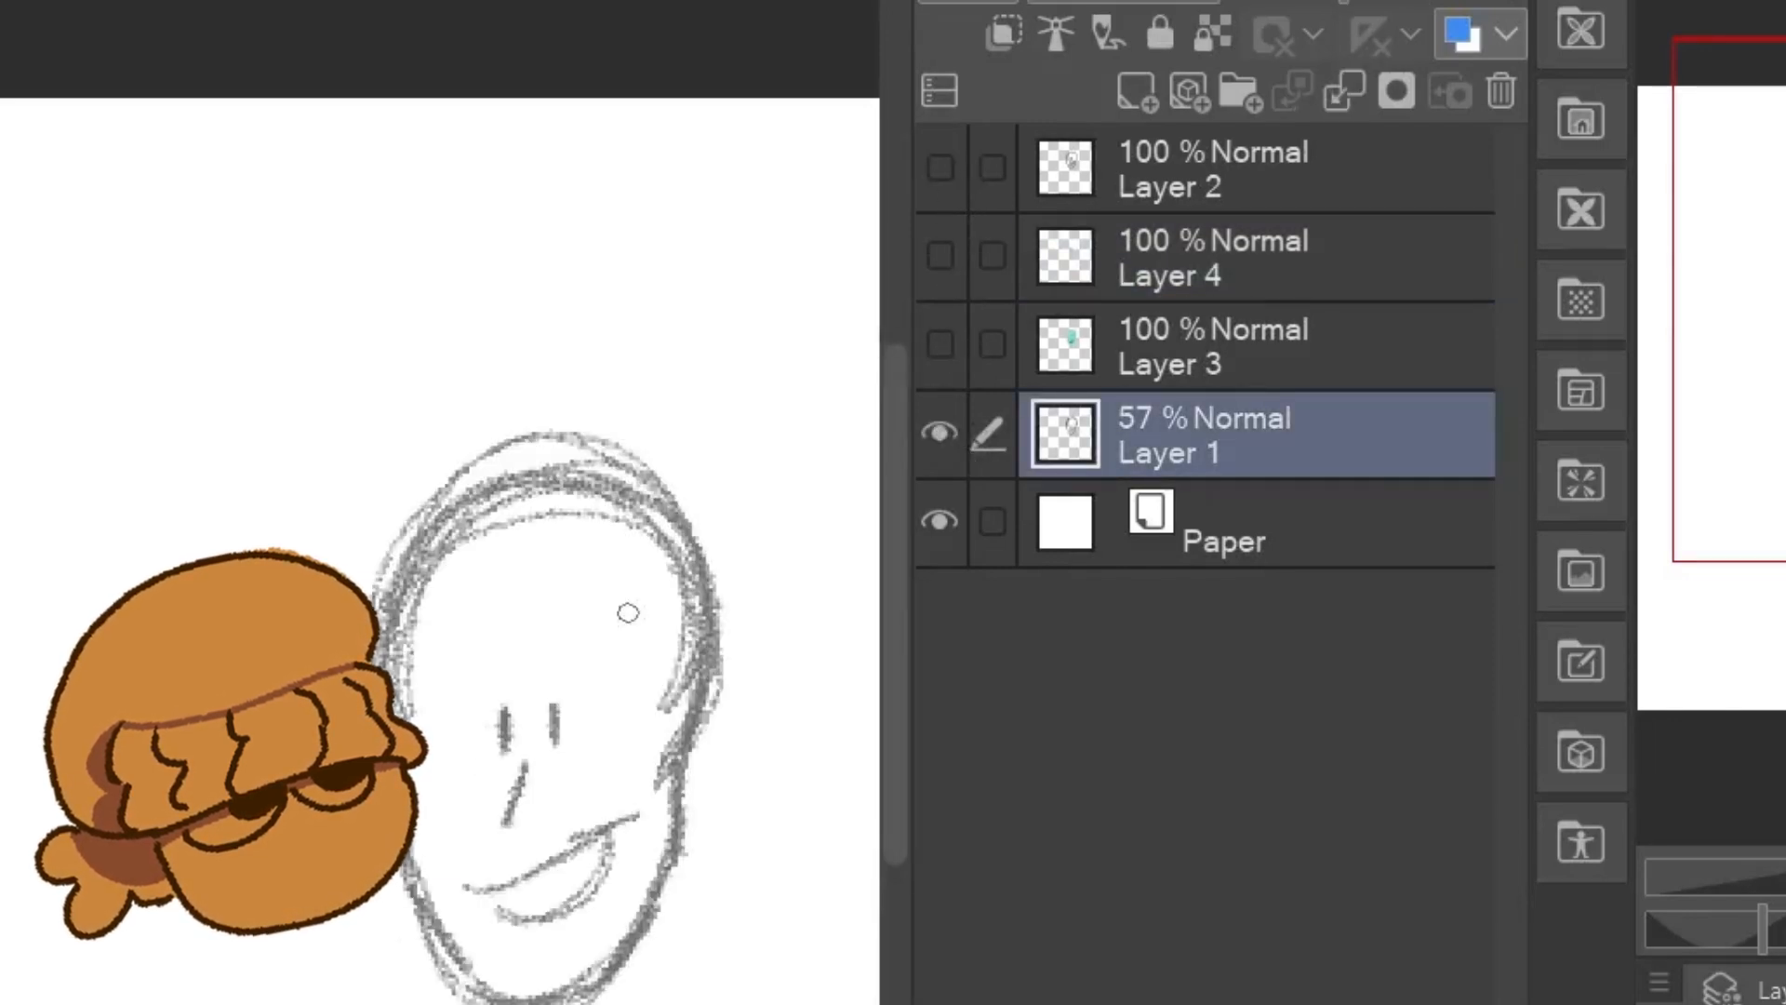
mouse_move(892, 726)
mouse_down()
mouse_move(890, 762)
mouse_move(896, 744)
mouse_up()
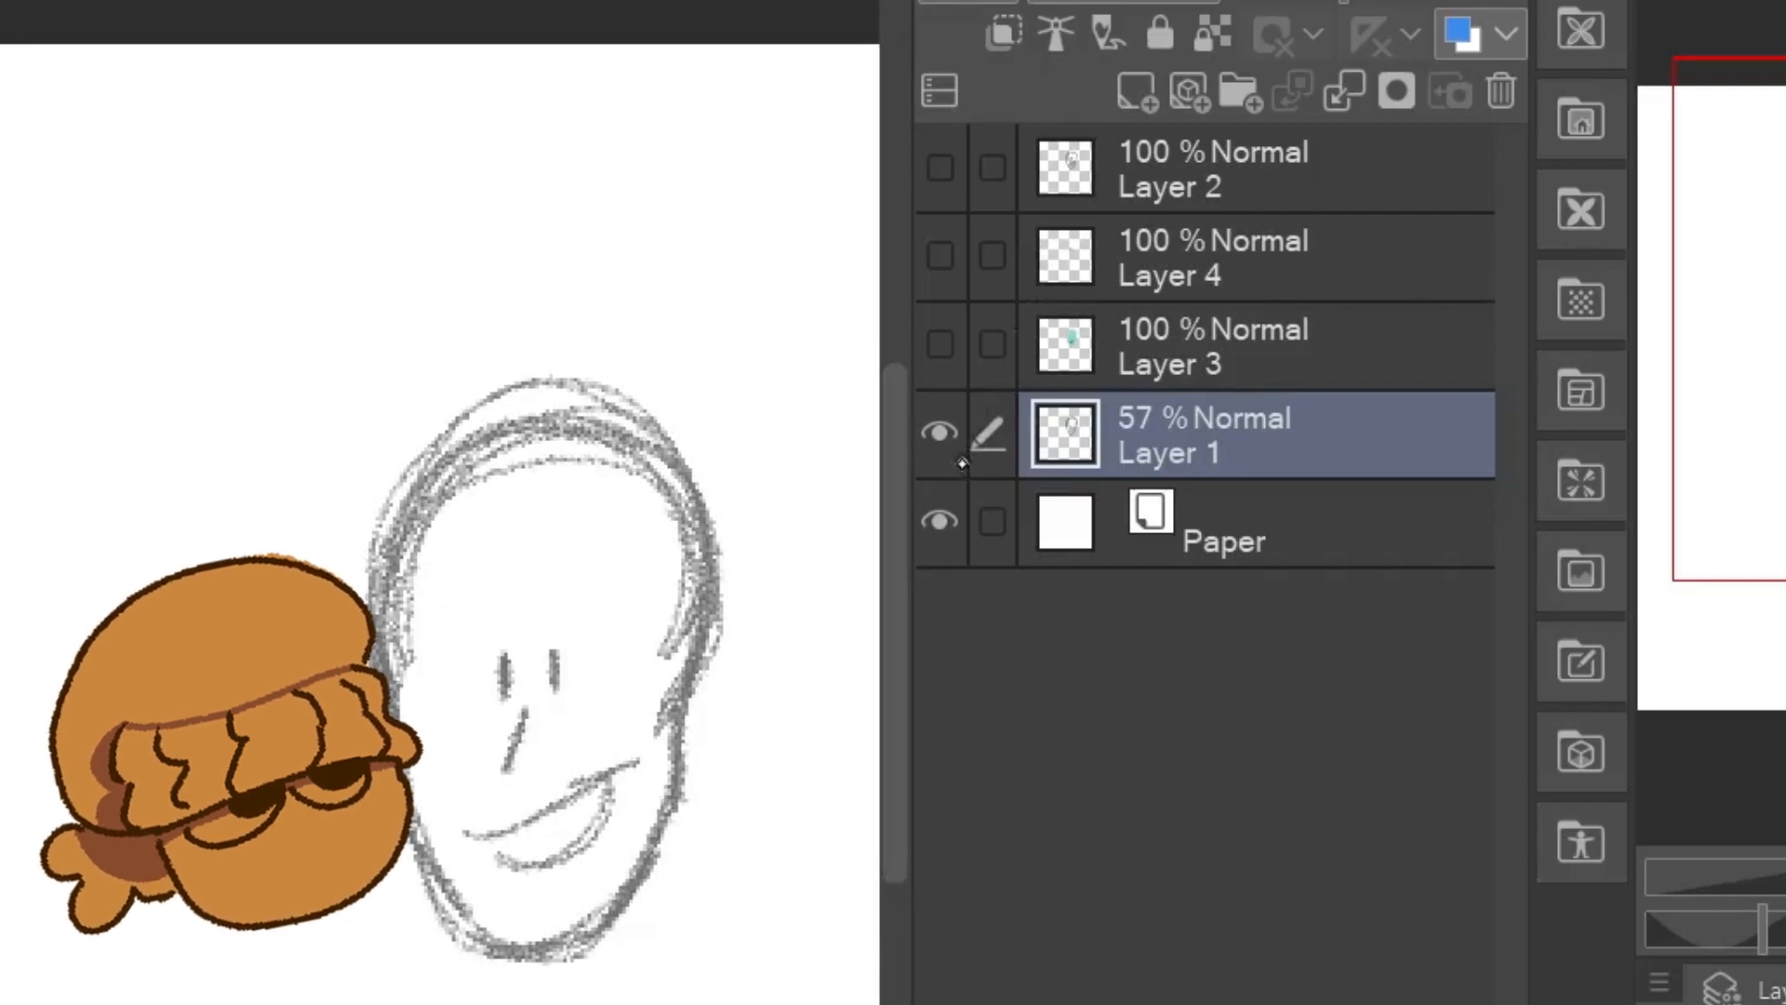
Hide the sketch on Layer 1 and show the color on Layer 3 and the outline on Layer 2.
click(941, 431)
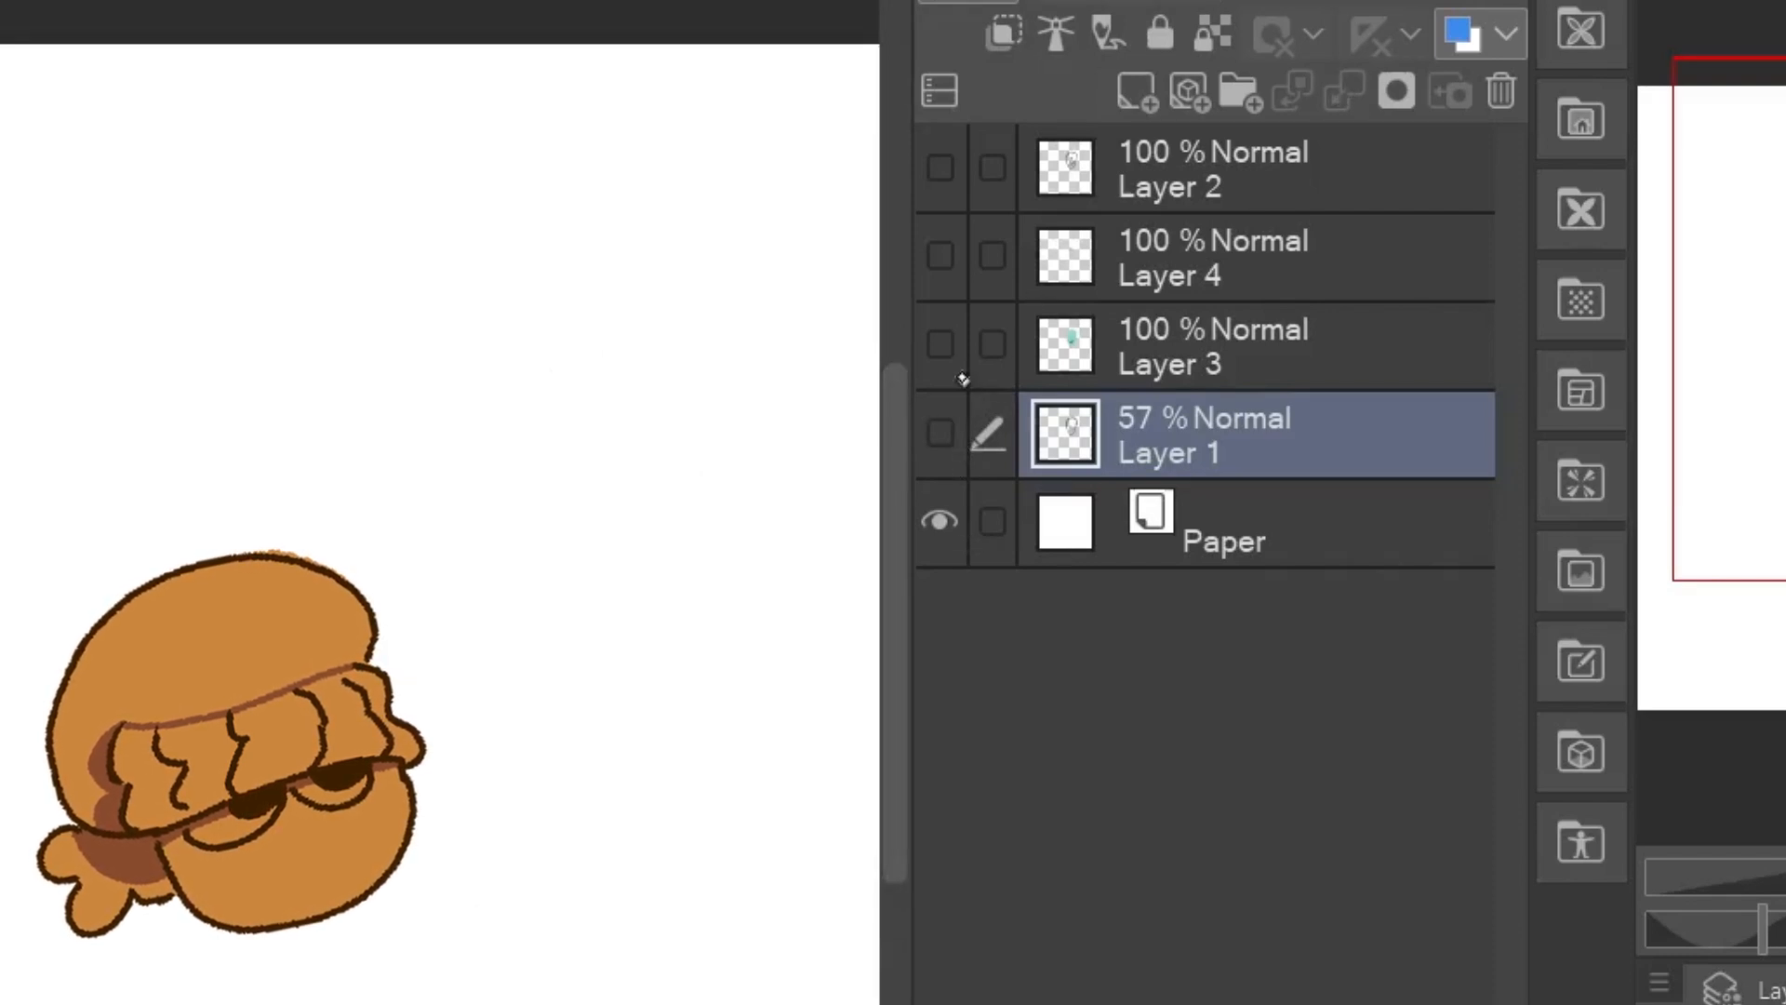
click(939, 345)
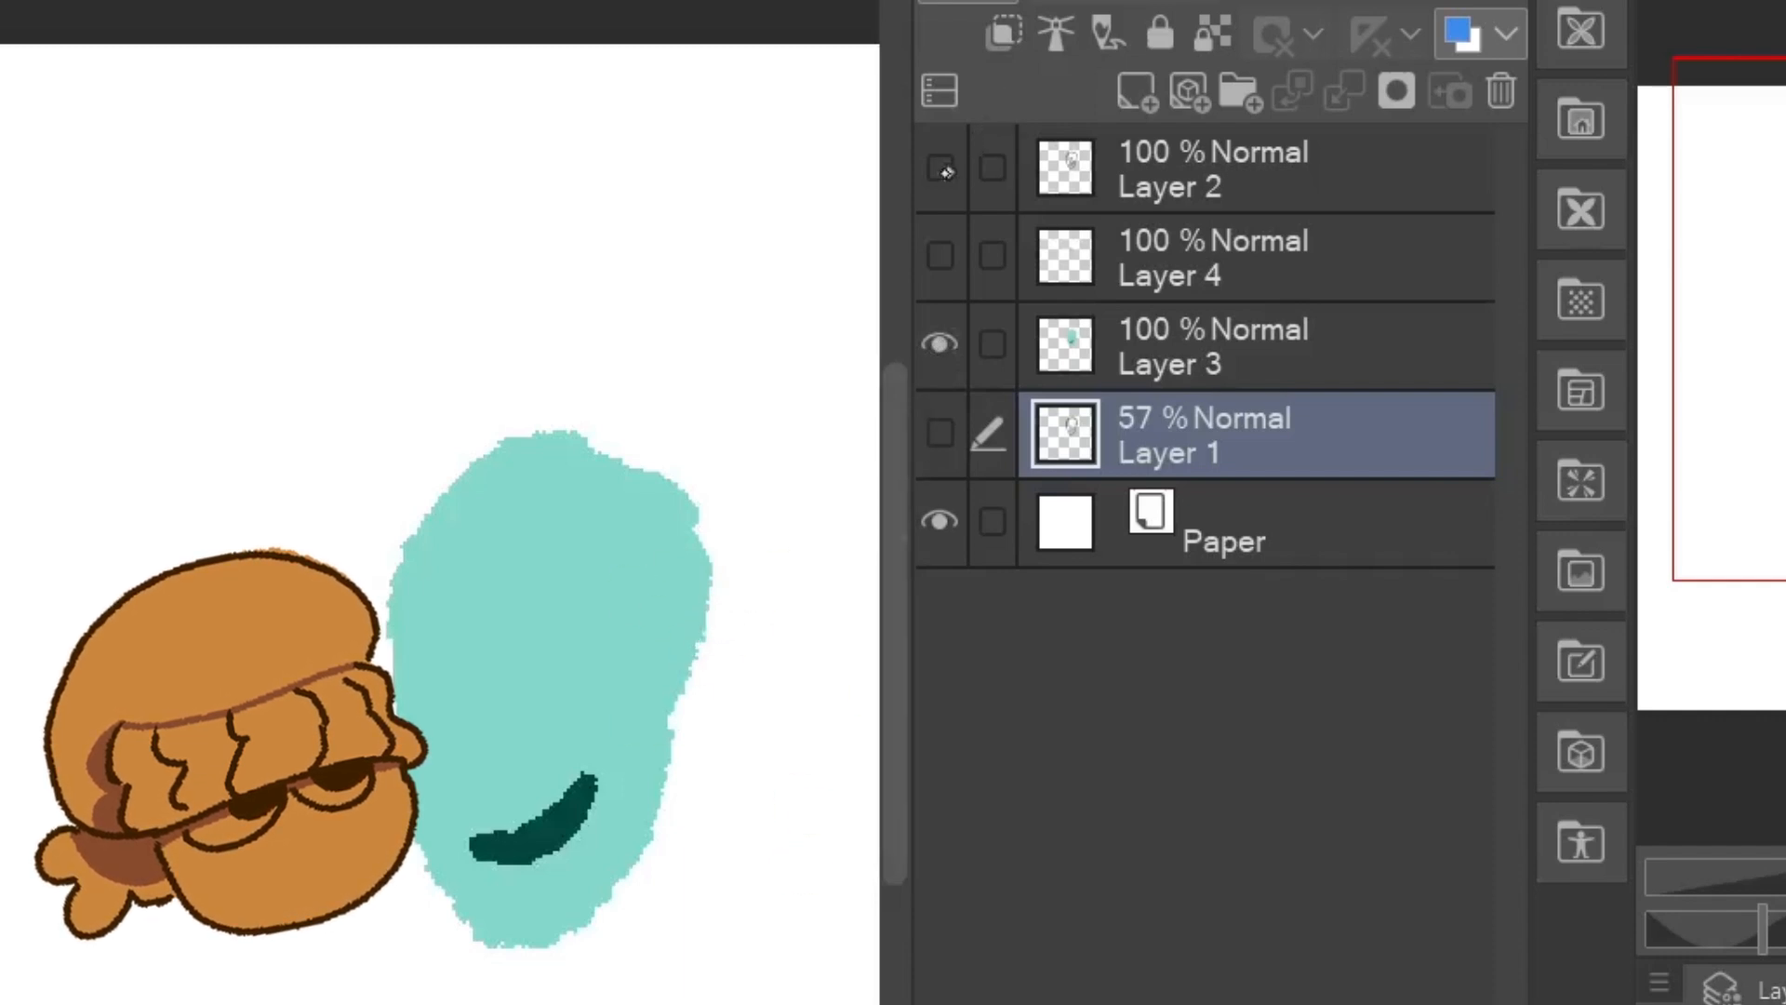
click(949, 171)
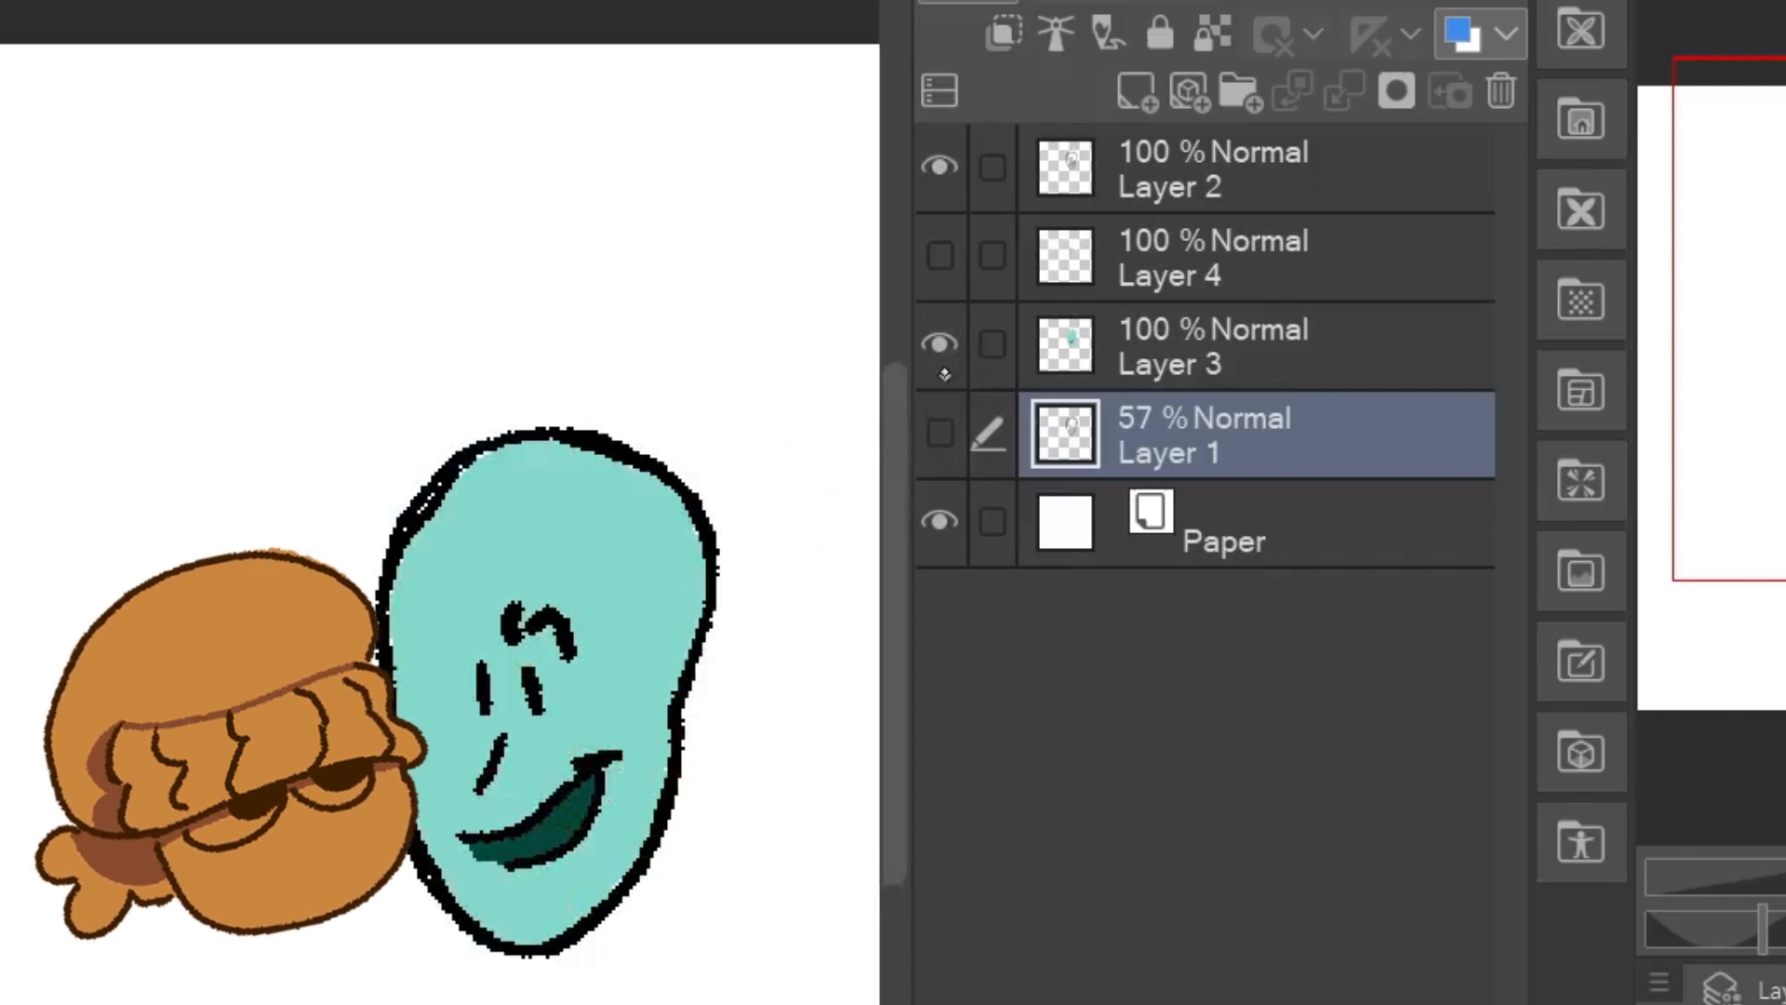
Compare the outline with the sketch by temporarily showing Layer 1 instead of Layer 3, and restore the face's color.
click(944, 344)
click(942, 431)
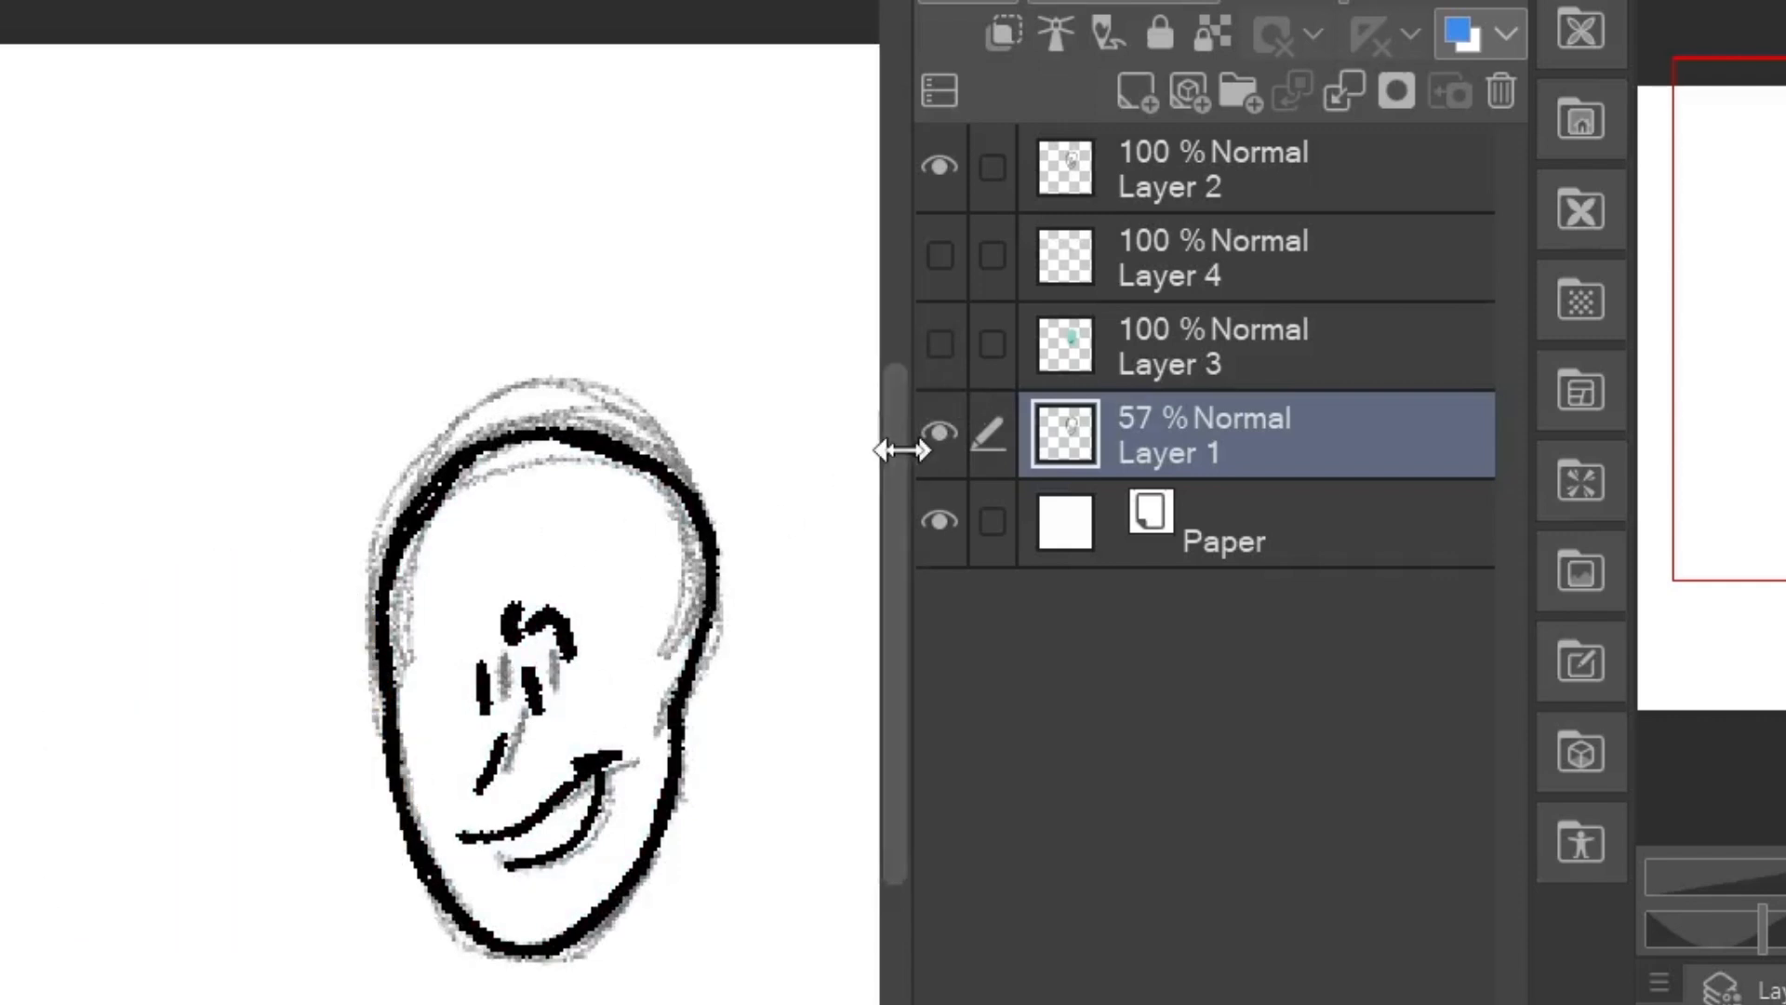
click(942, 430)
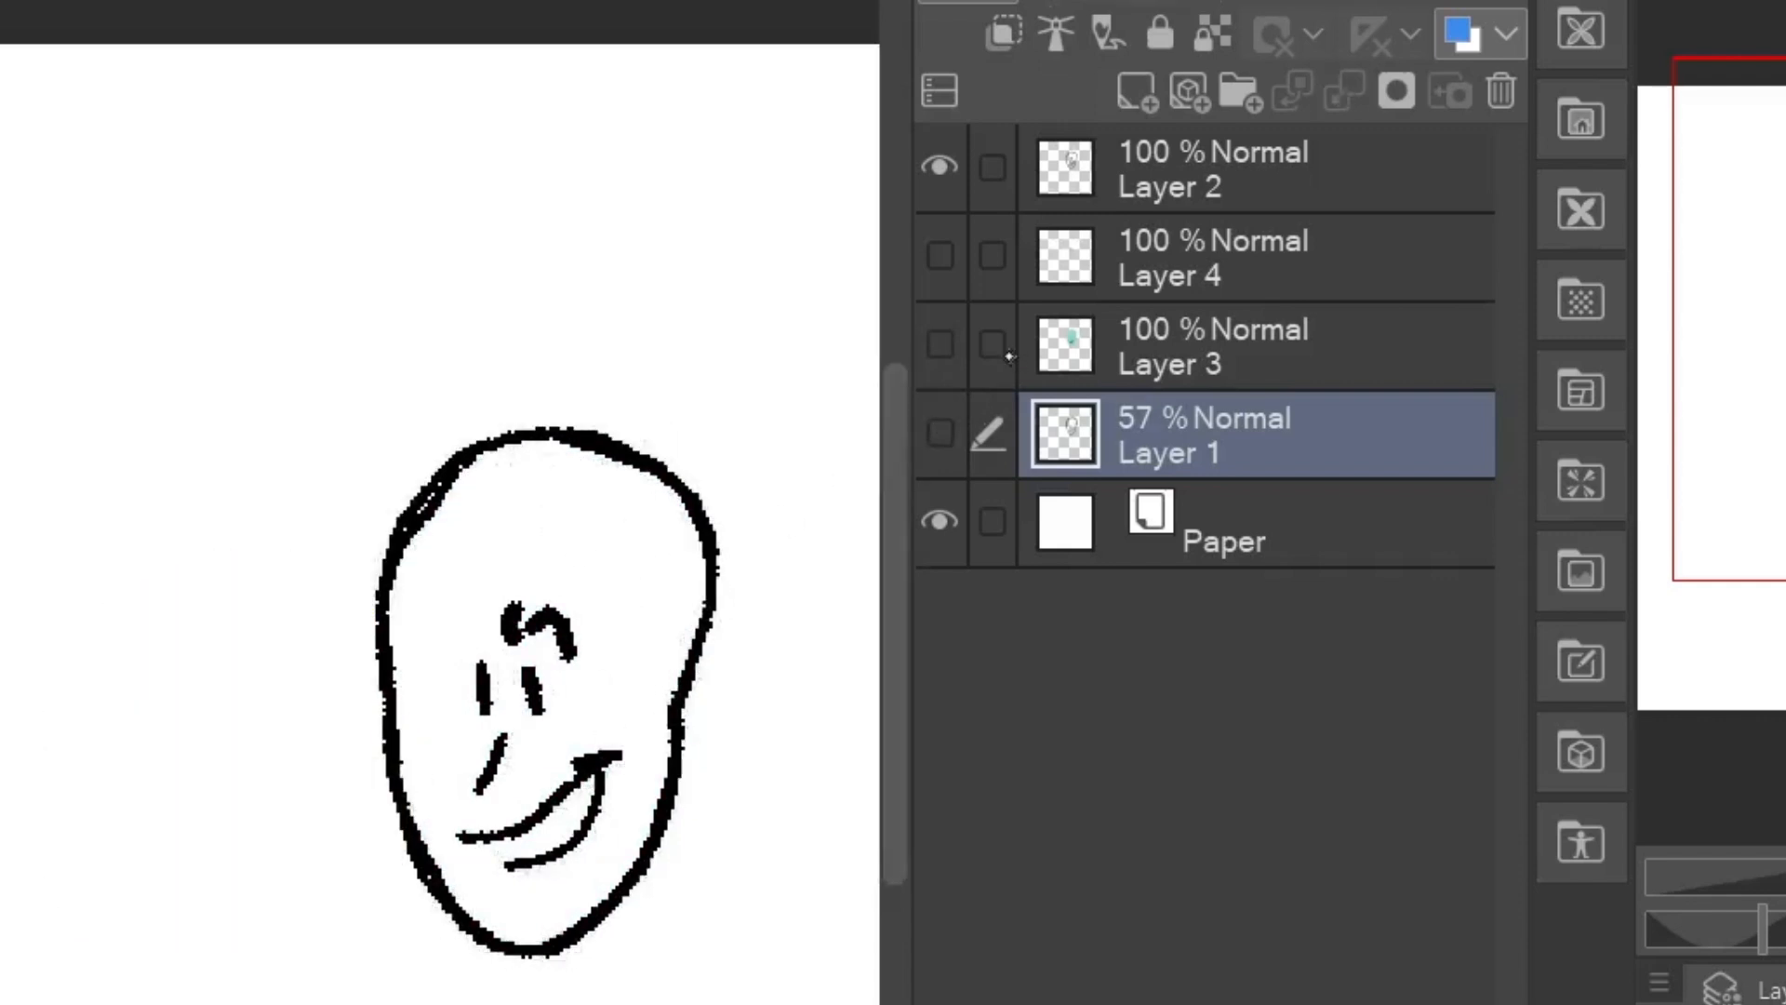
click(941, 344)
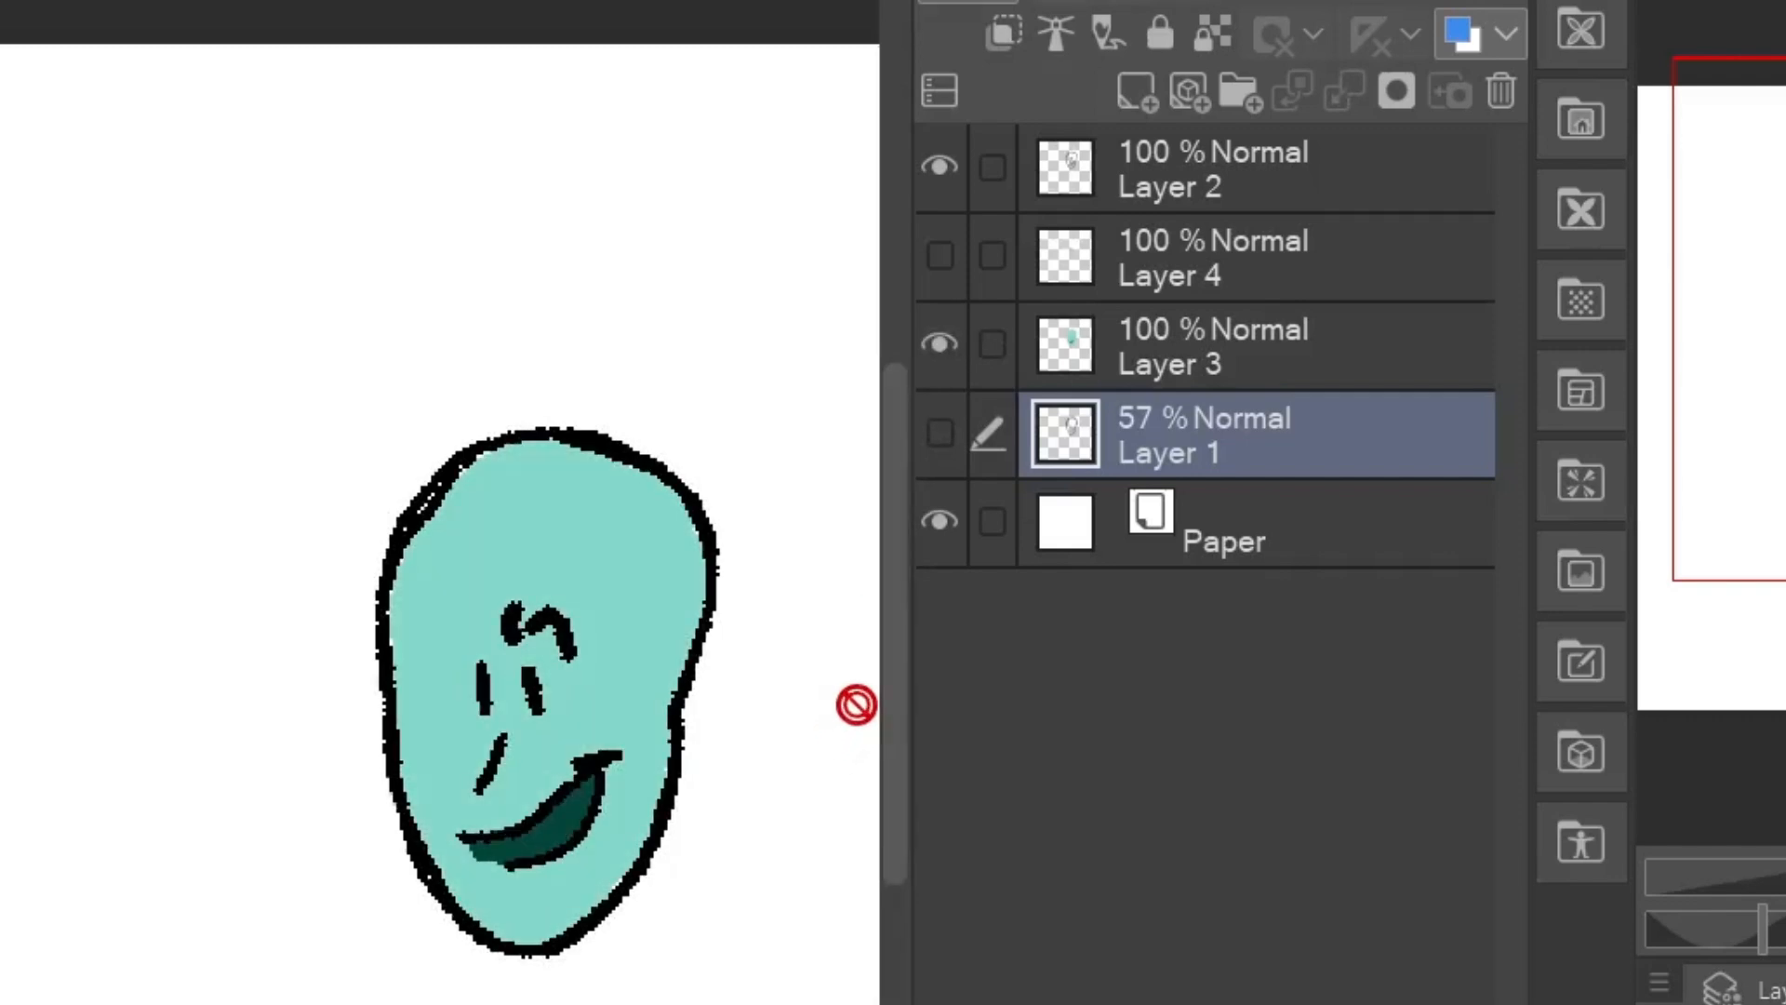
Turn Layer 3's color off and back on, and show the shading on Layer 4.
click(940, 345)
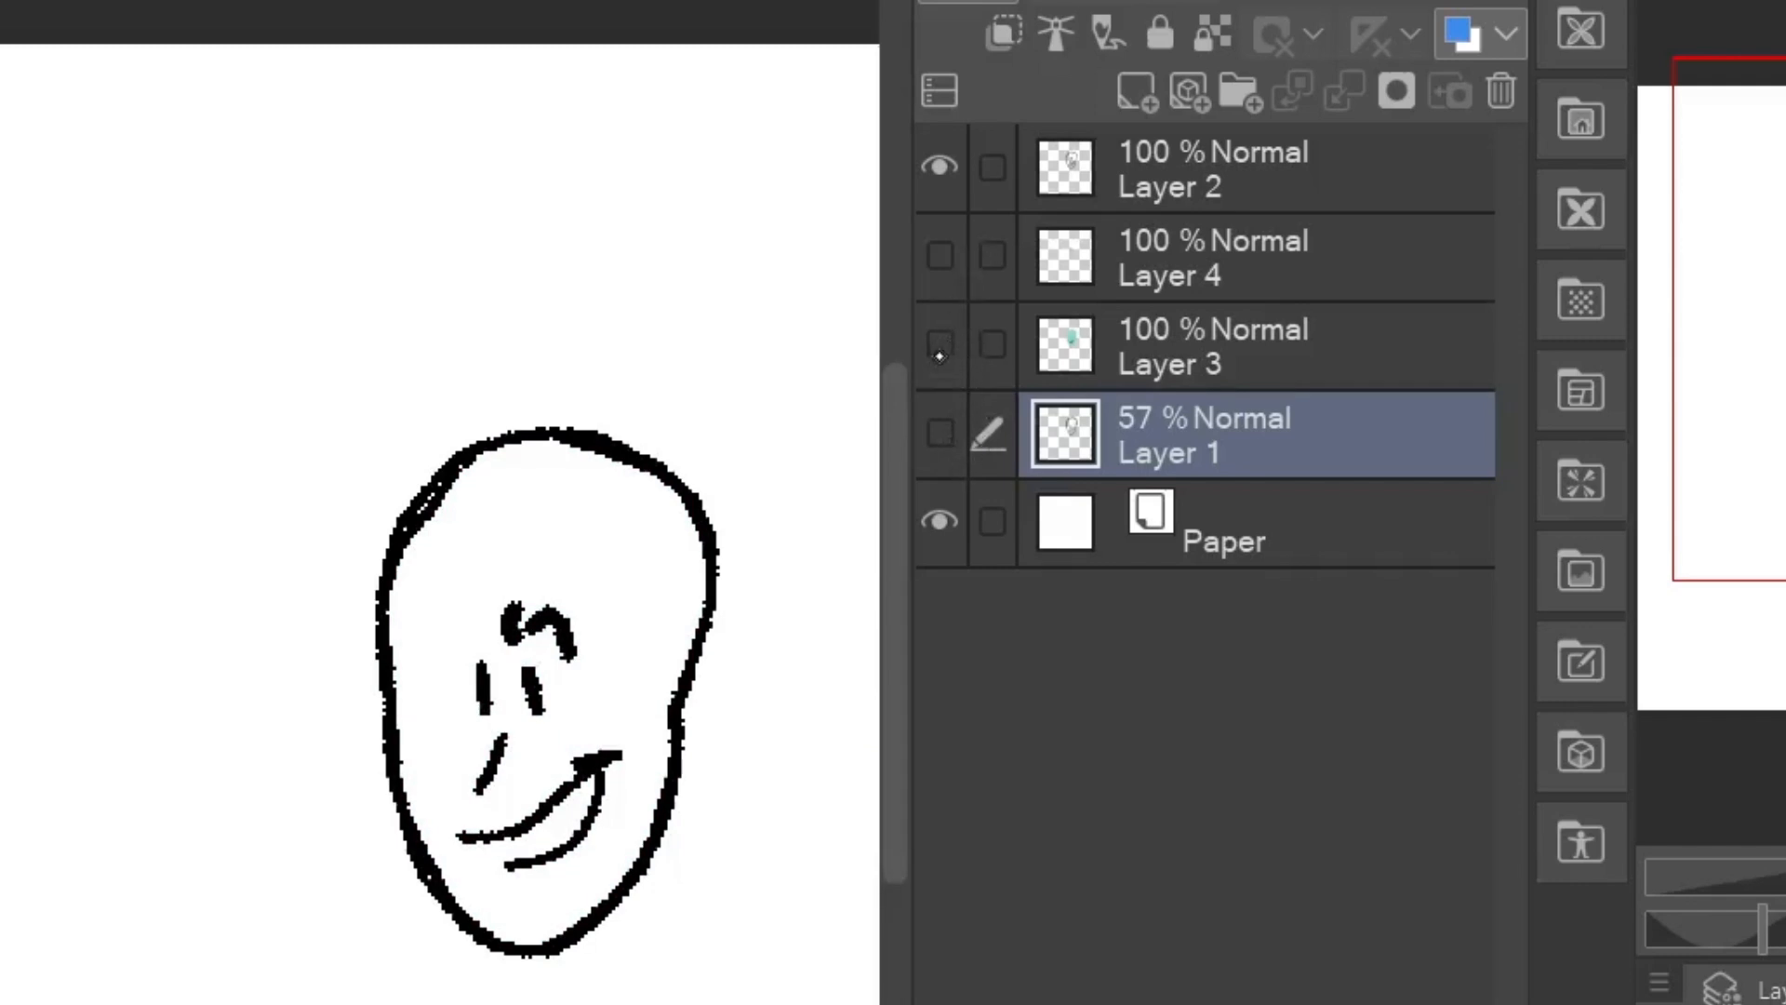
click(940, 345)
click(941, 258)
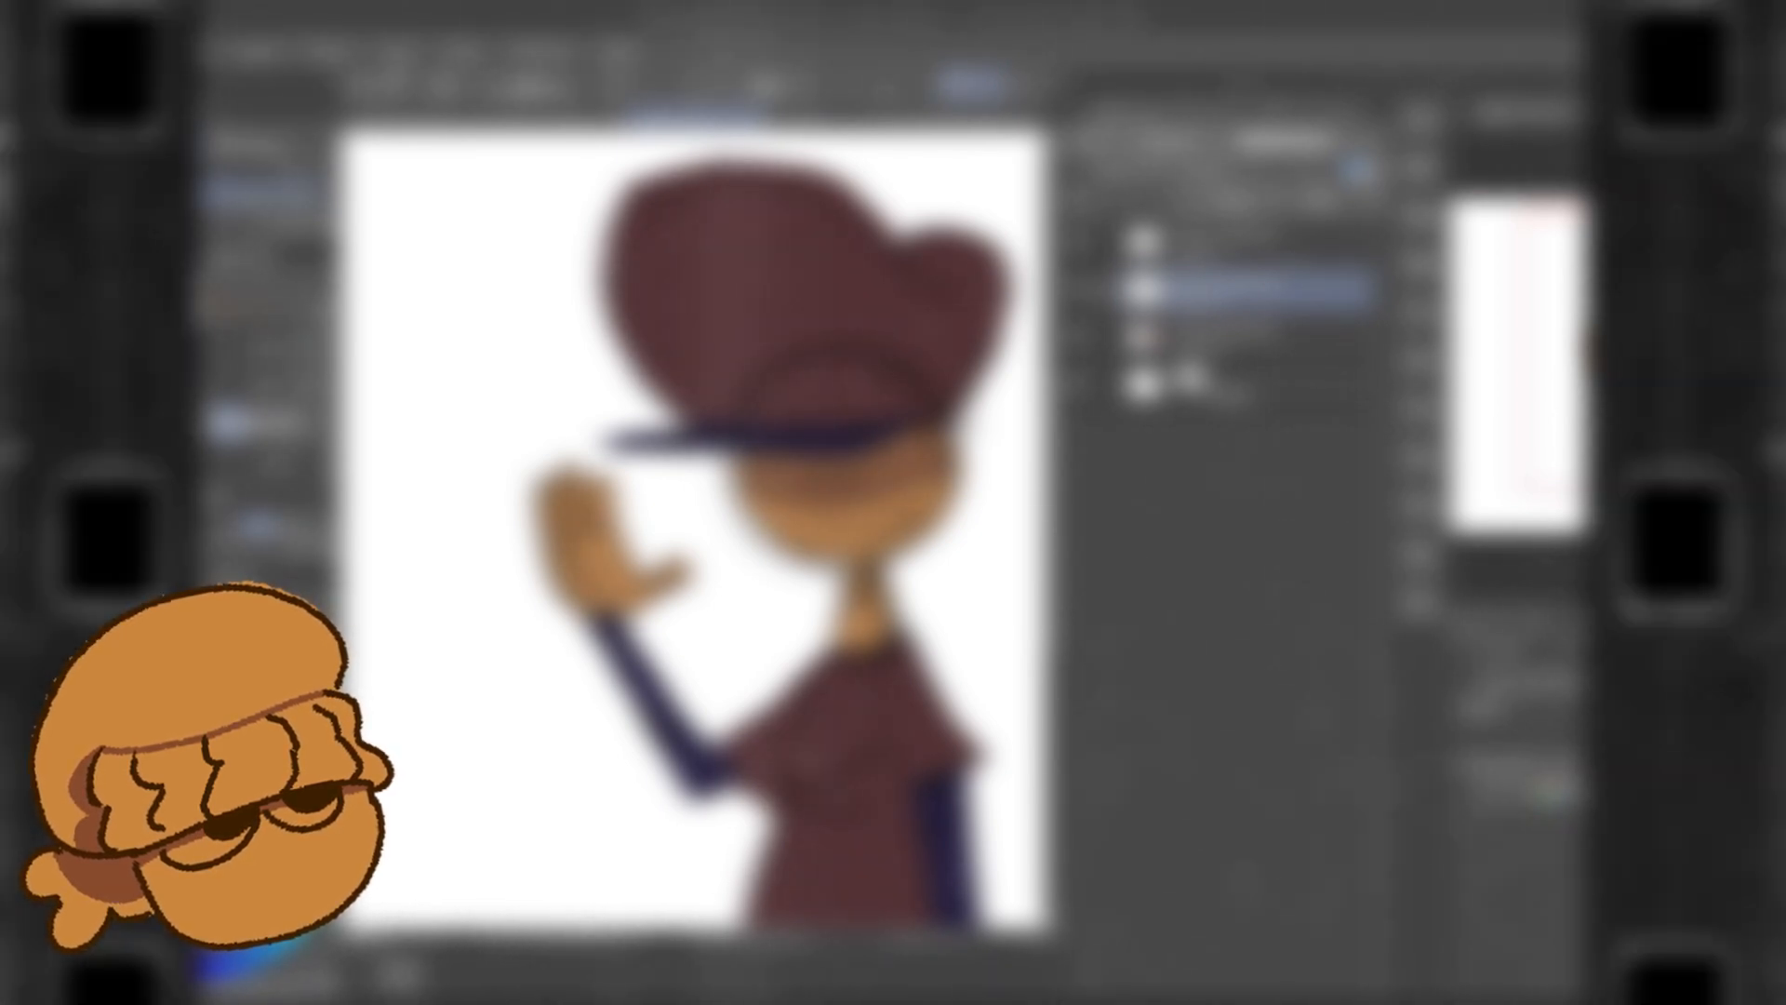
click(1395, 245)
click(923, 619)
click(826, 631)
click(1208, 311)
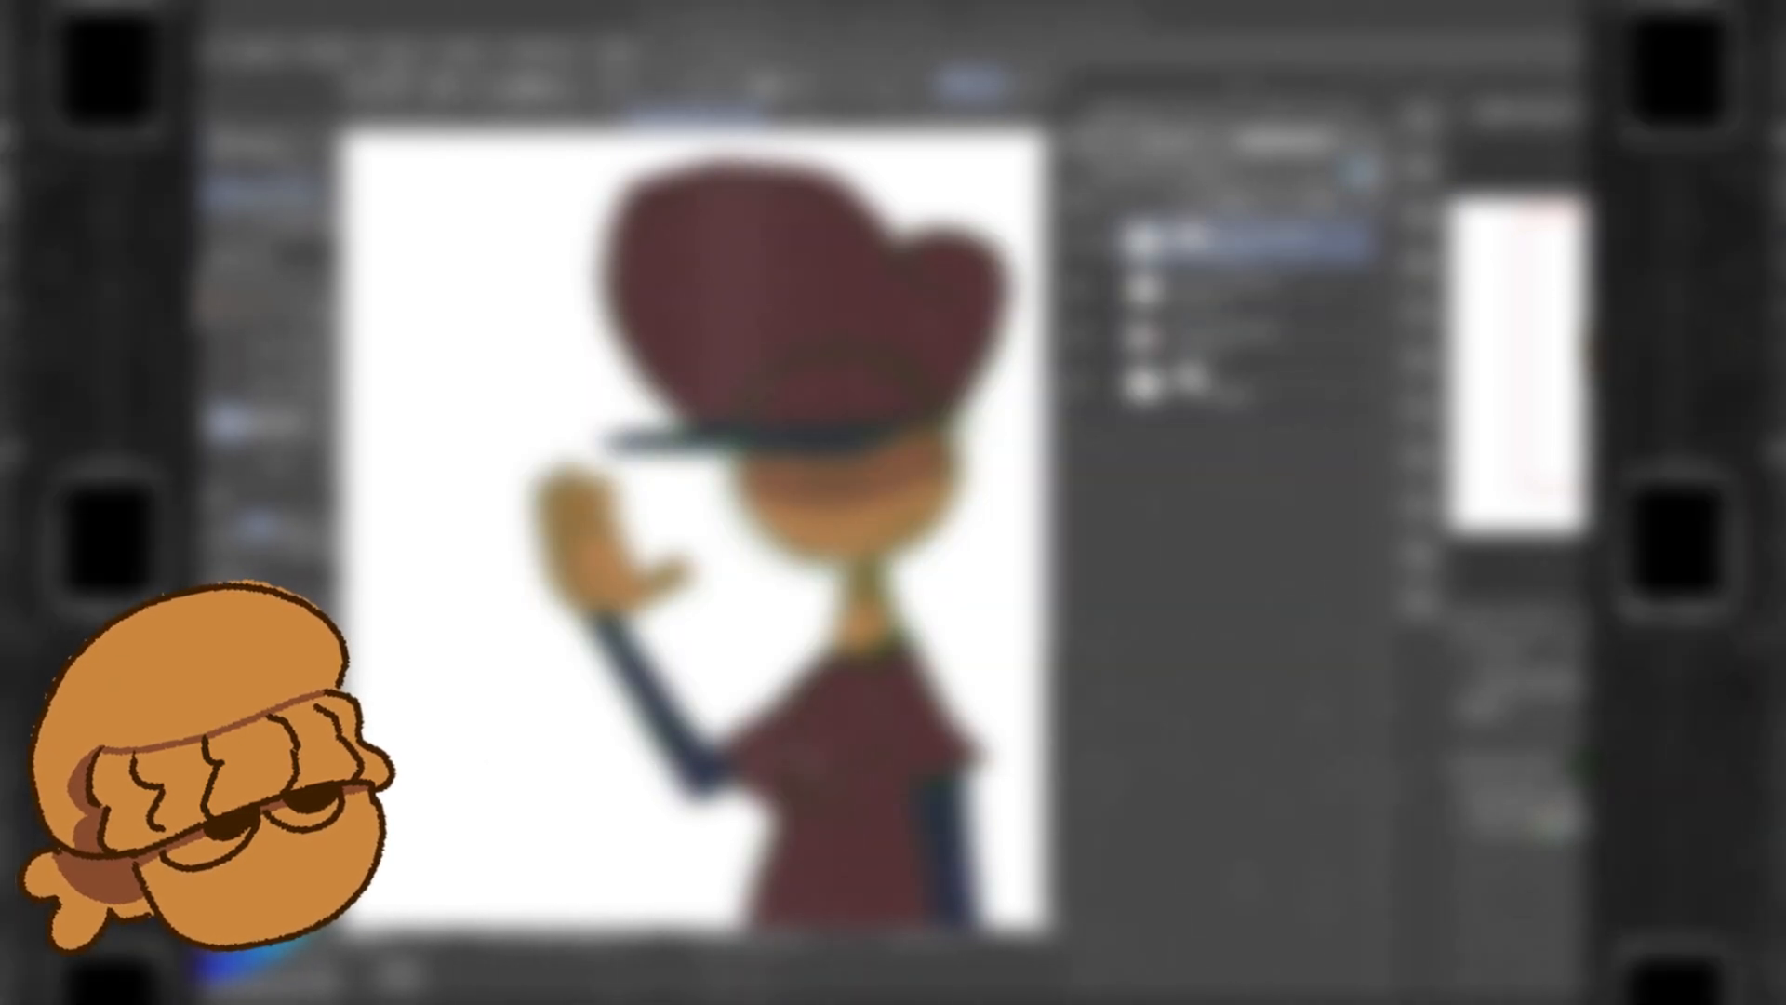
click(1358, 170)
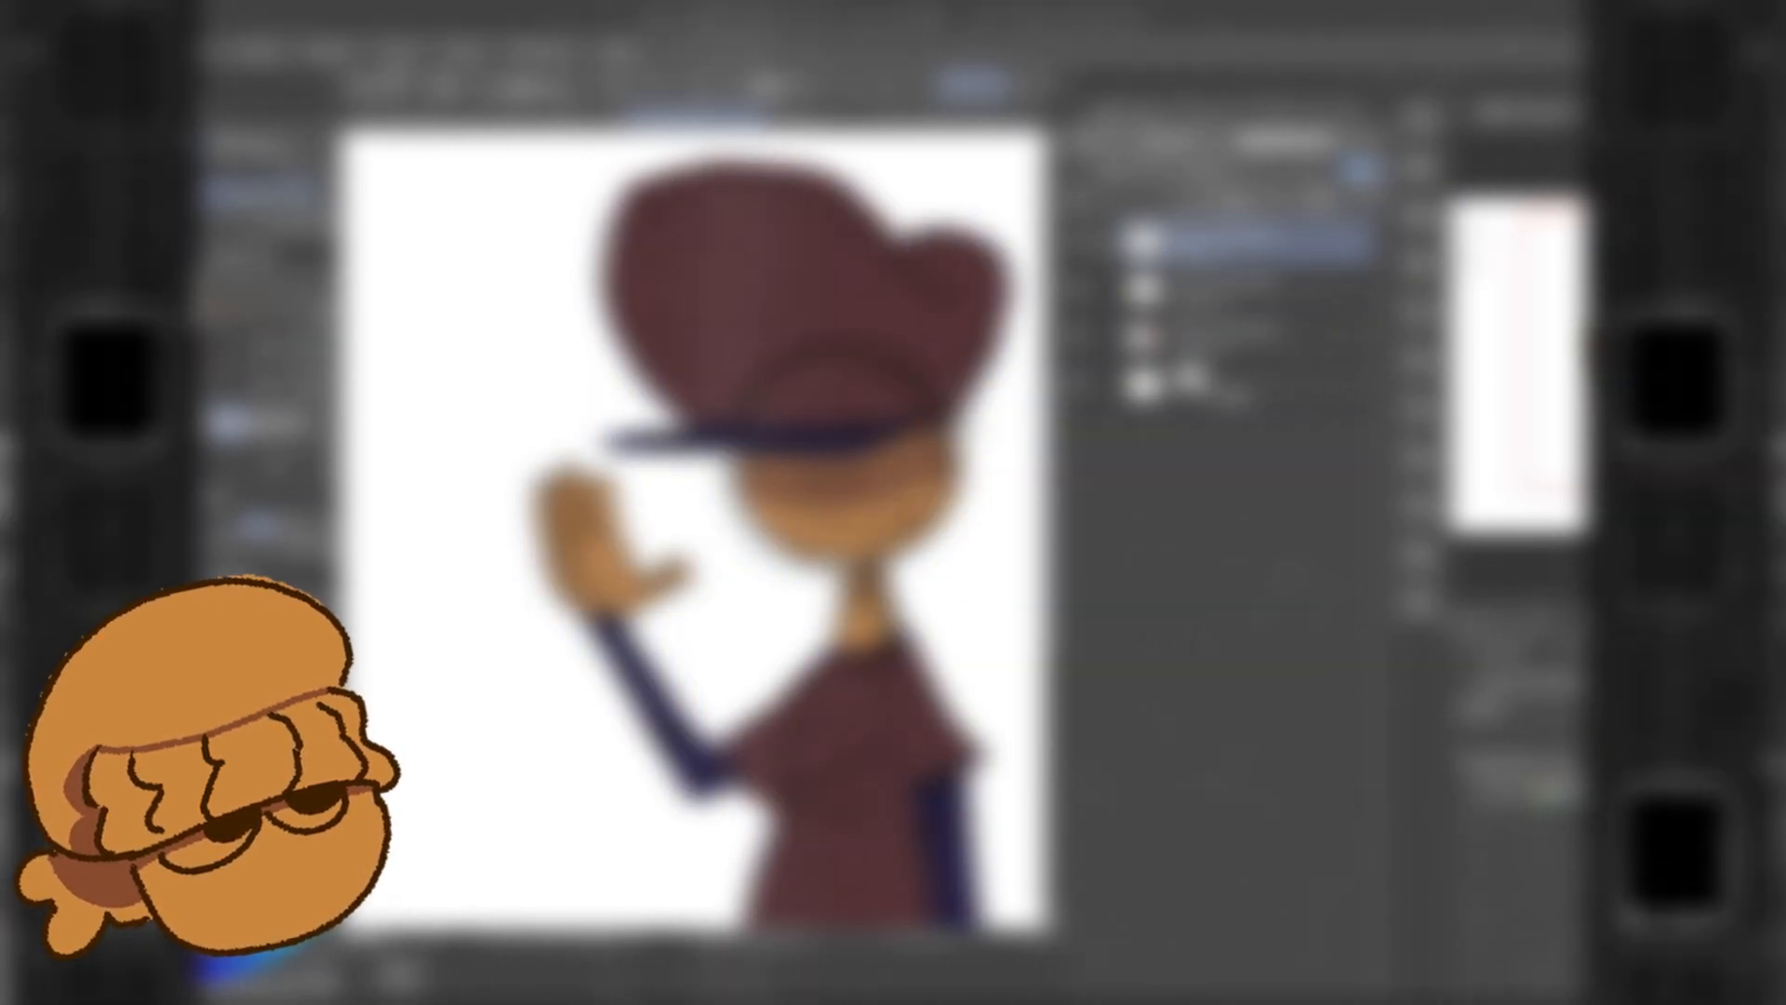
click(1442, 240)
click(920, 722)
click(845, 533)
click(921, 701)
click(863, 655)
click(1208, 311)
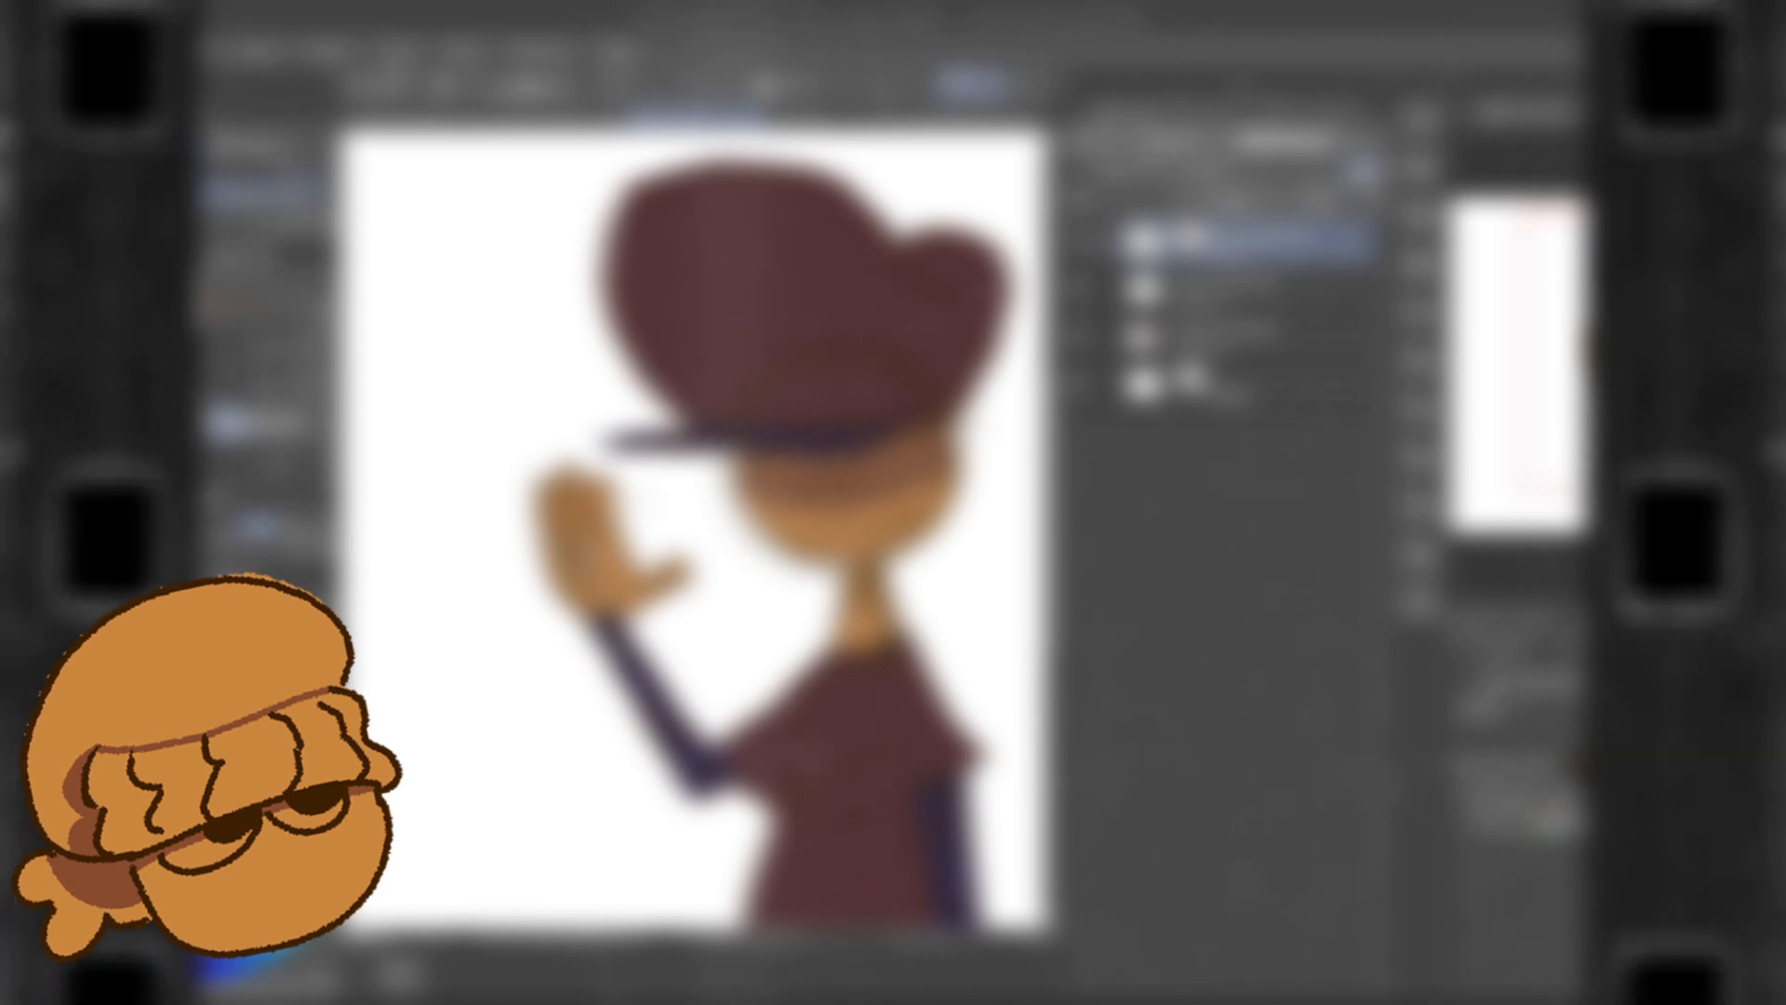
click(1267, 290)
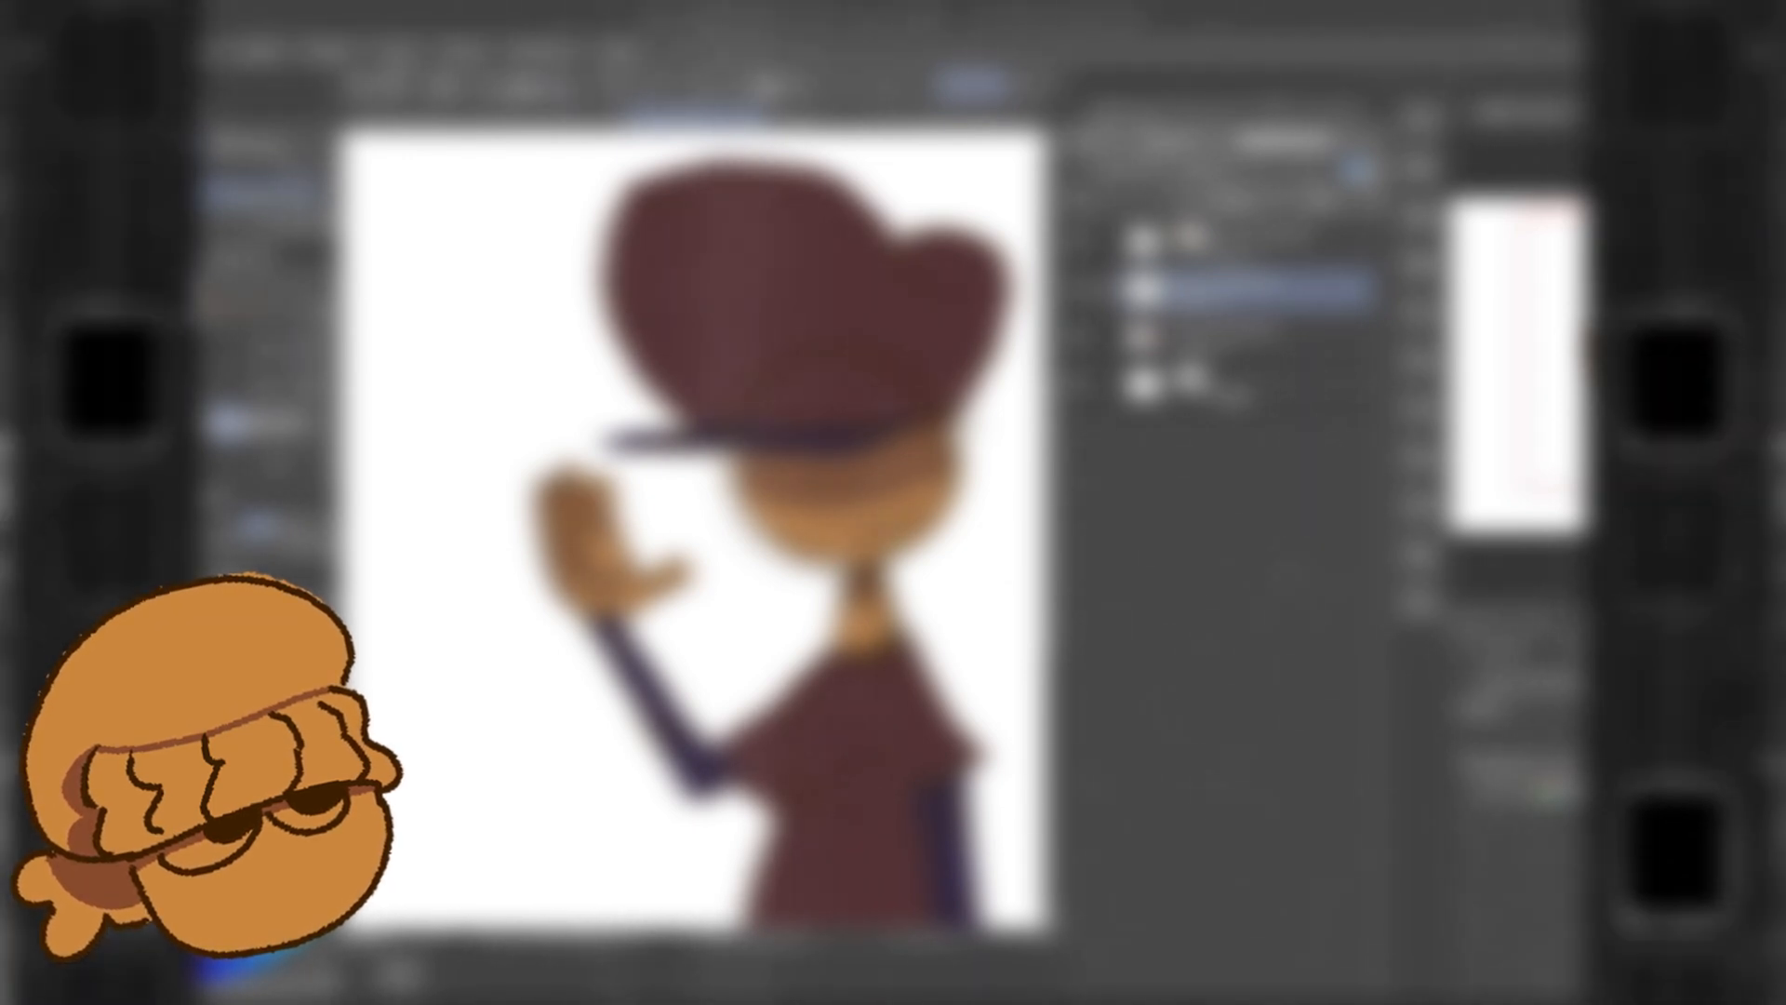
scroll(695, 531, down, 2)
scroll(696, 530, up, 1)
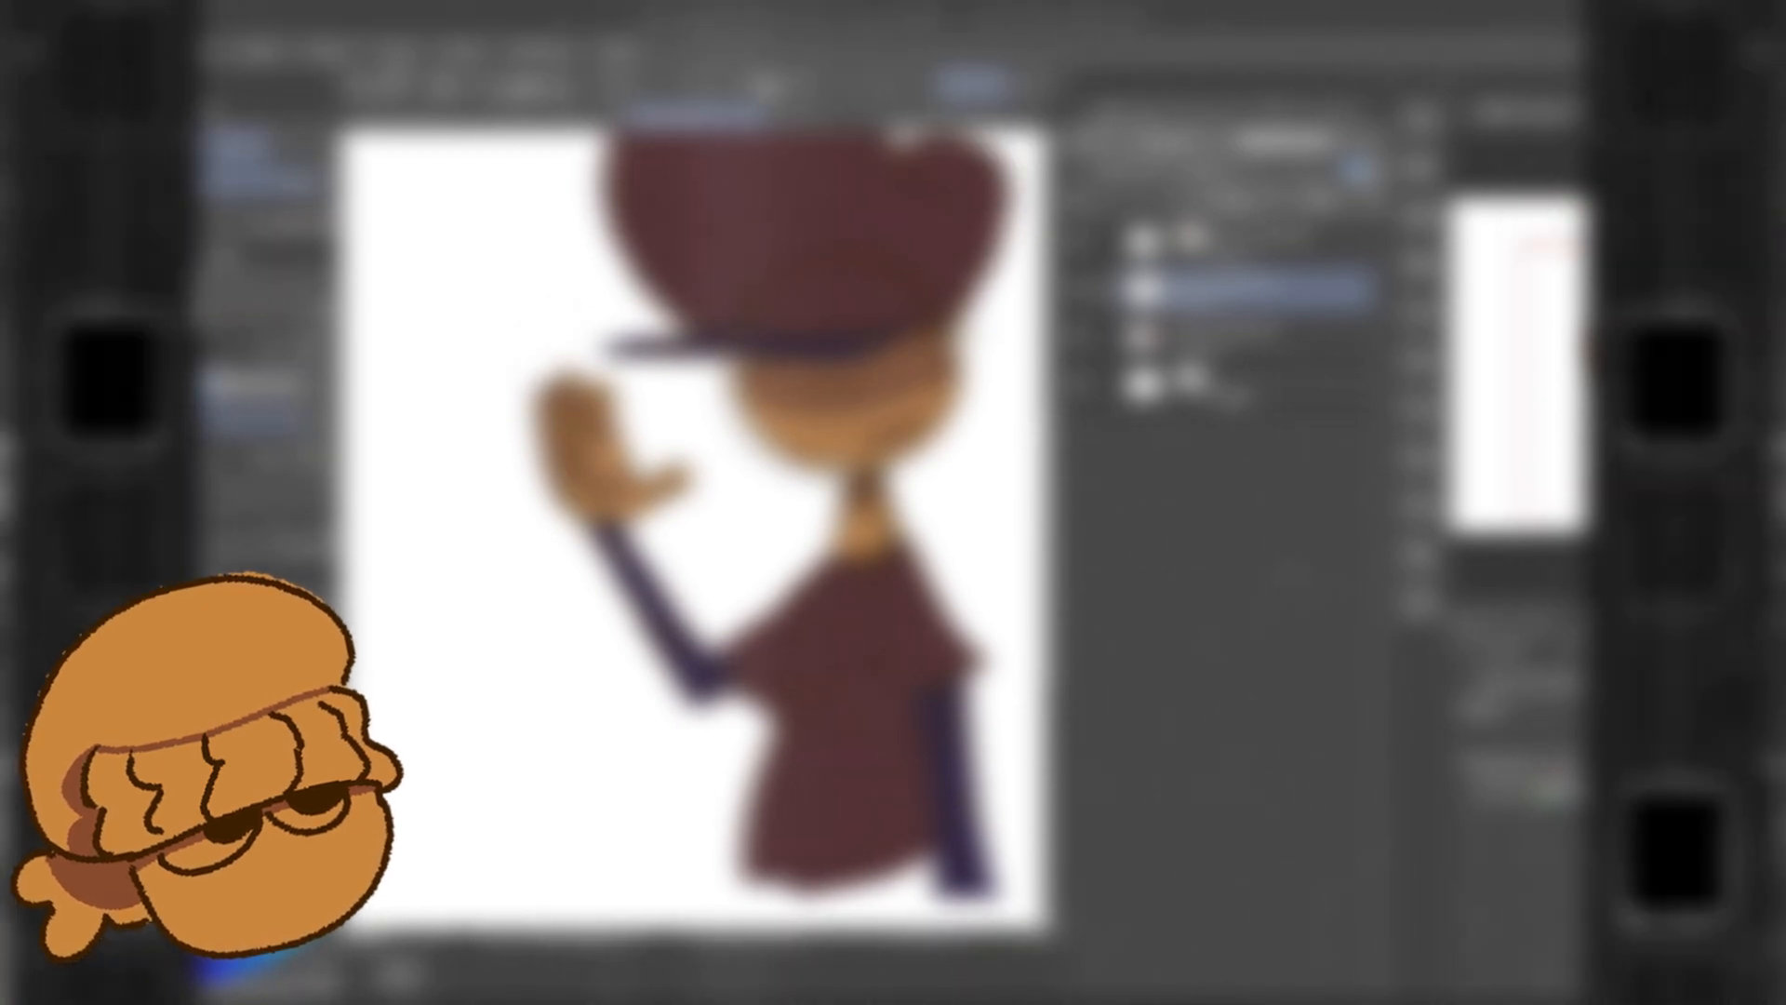